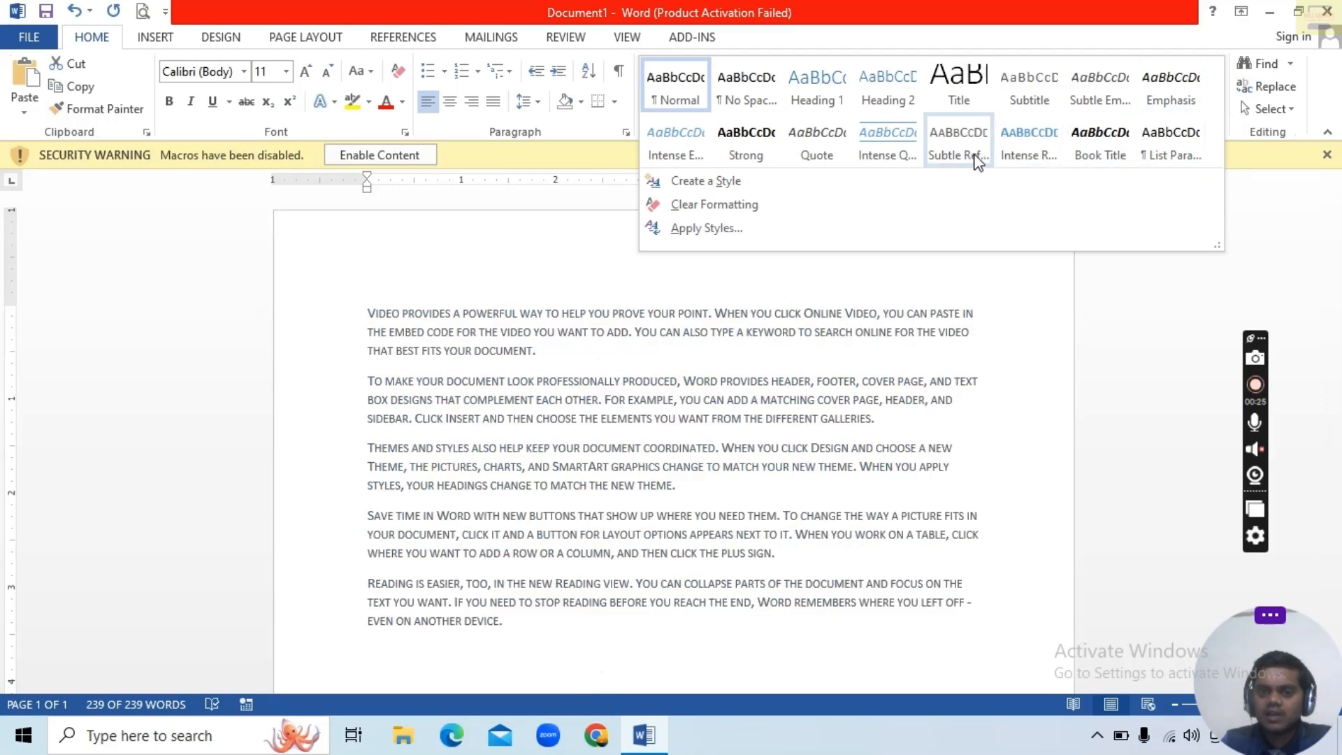
Step: Apply the Intense Reference style to the selected paragraphs and set the document theme to Vapor Trail
left_click(1021, 150)
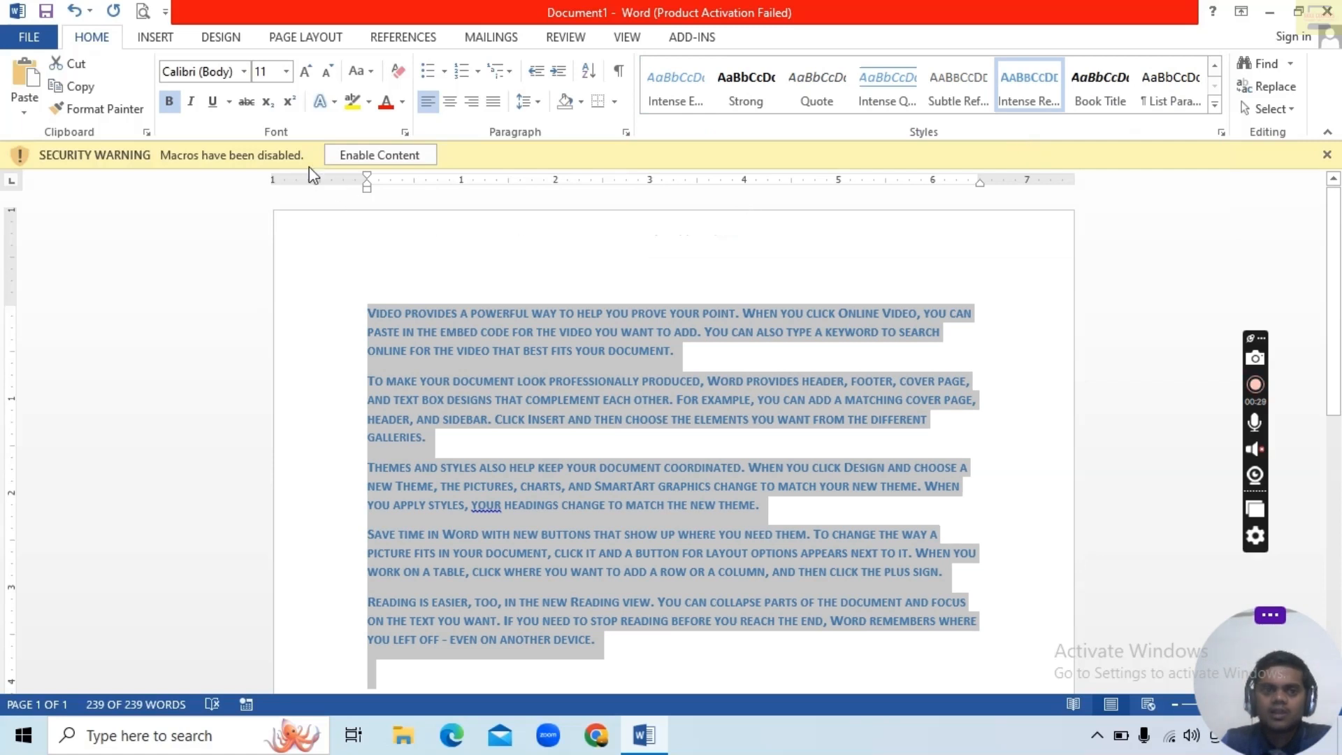
left_click(235, 40)
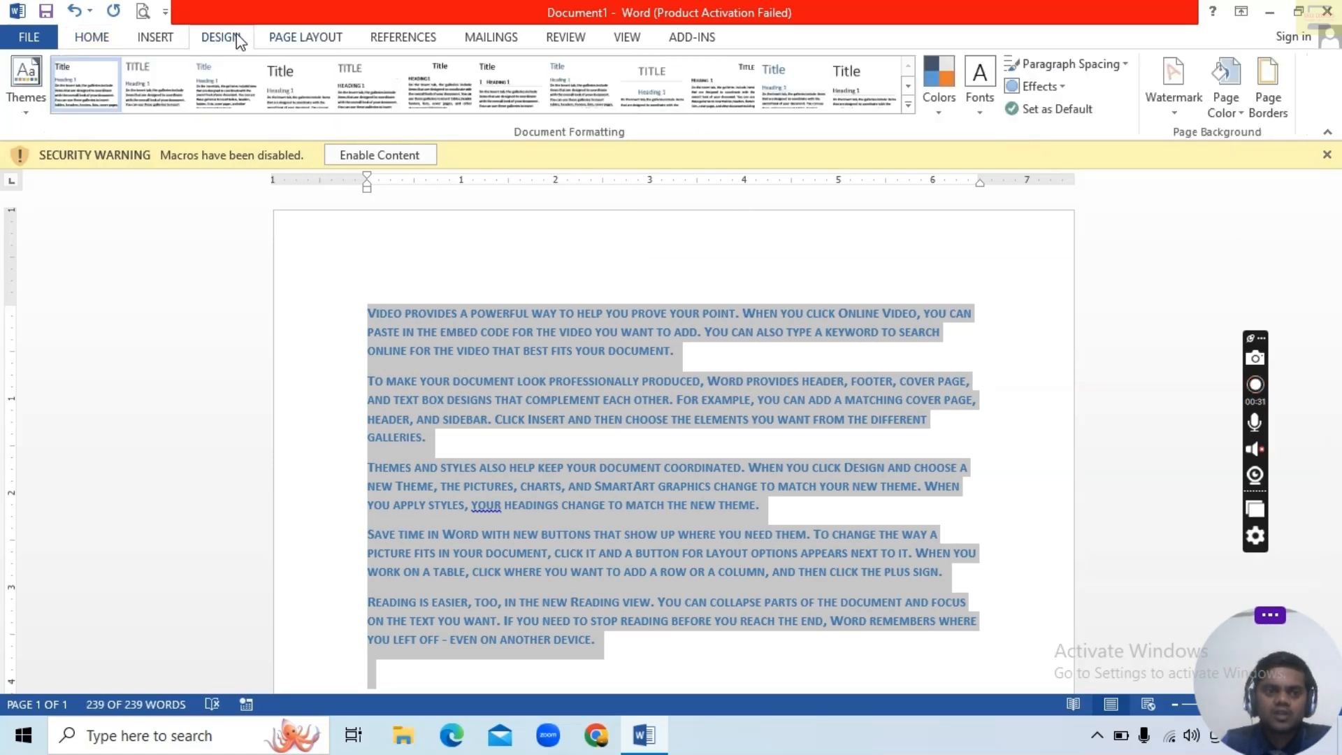
left_click(26, 105)
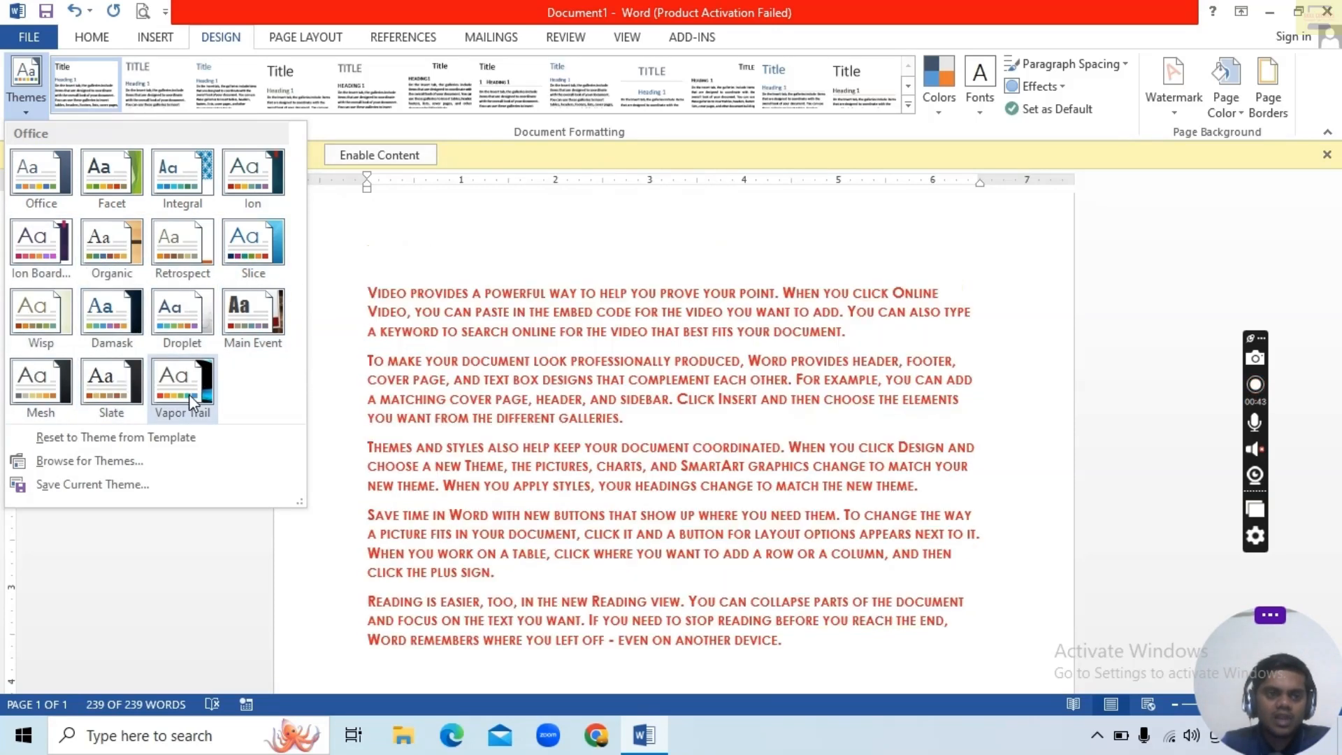
left_click(187, 395)
key("ctrl+a")
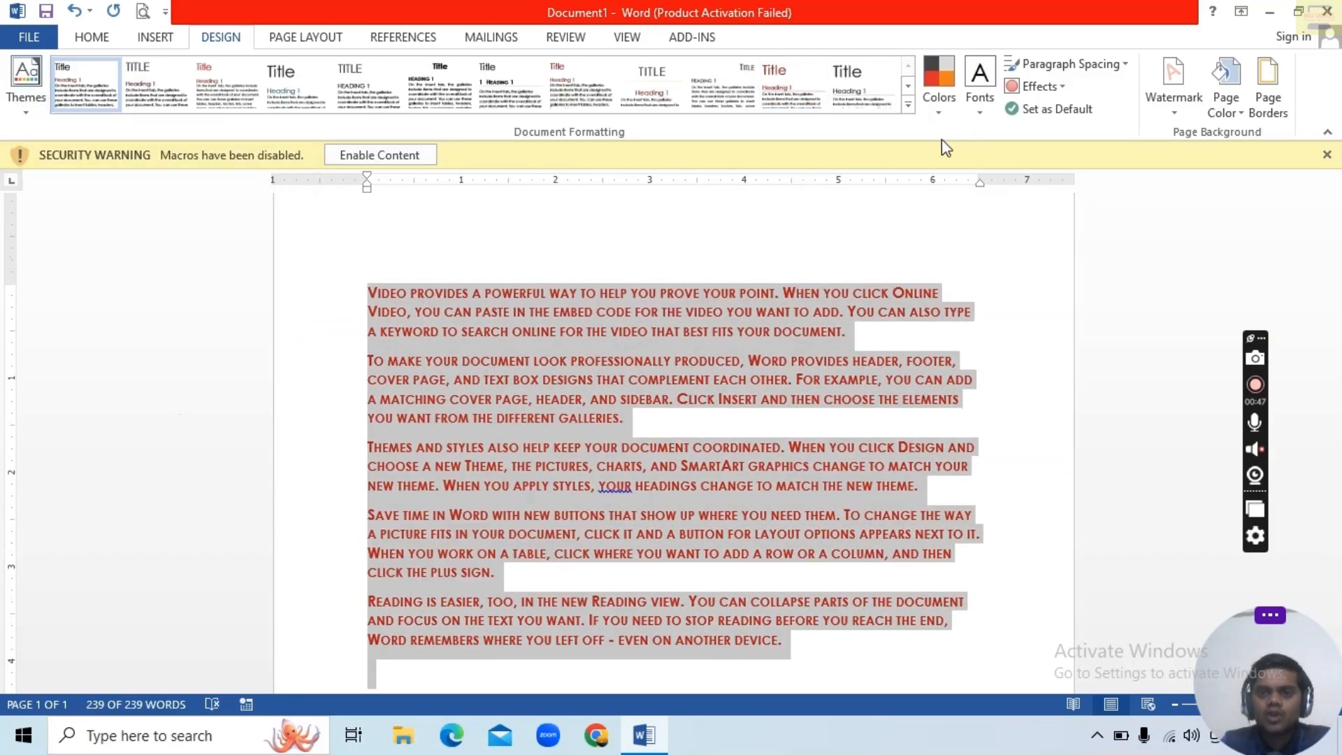
Step: Set the document's theme fonts to Franklin Gothic, leaving the theme color set as it is
left_click(940, 105)
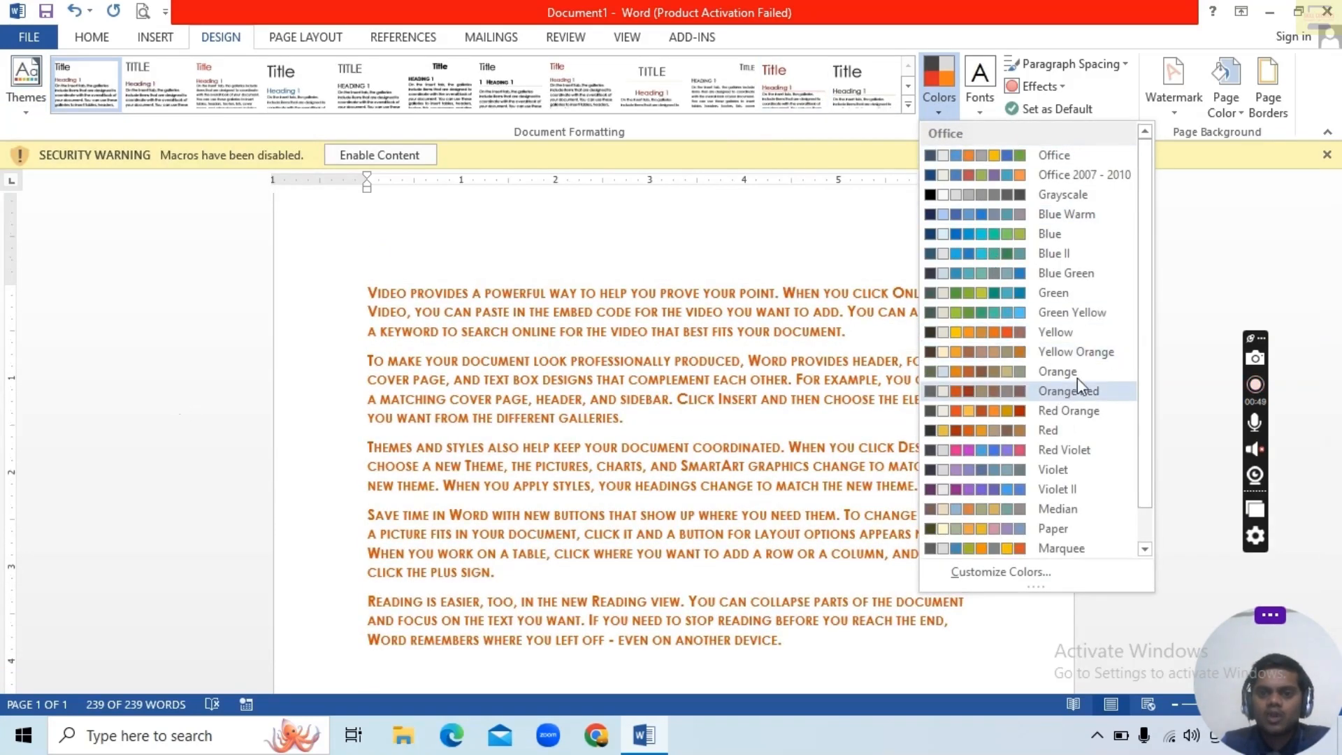
left_click(1302, 281)
left_click(983, 97)
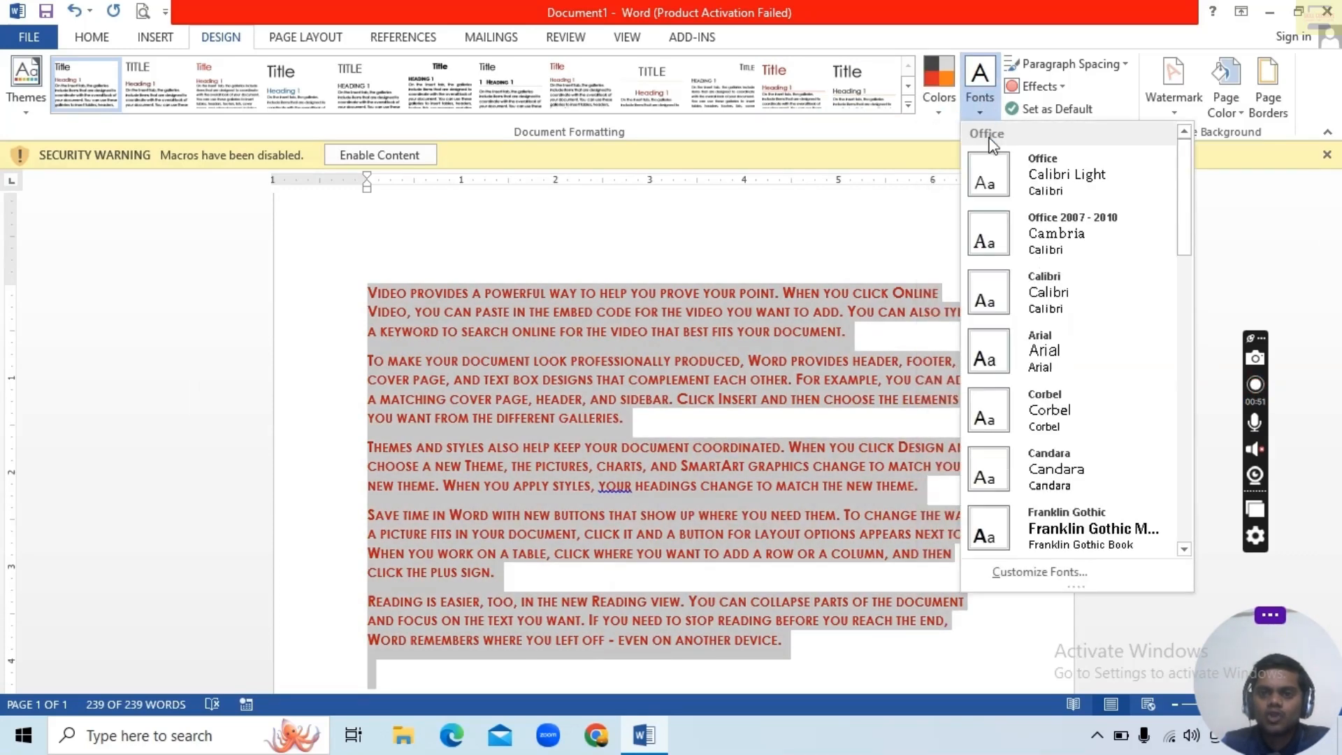
scroll(1020, 321, "down", 2)
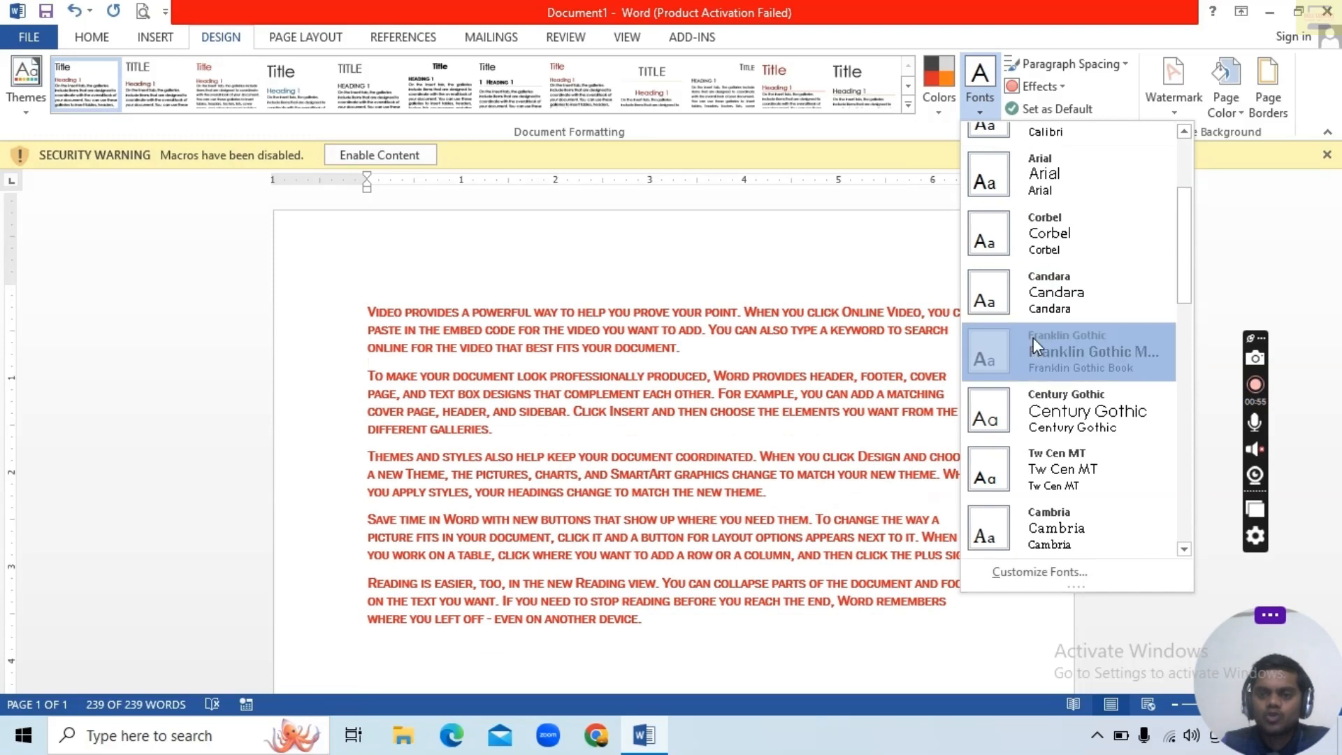
left_click(1033, 338)
Step: Set the document's paragraph spacing to Relaxed and its theme effects to Glossy
left_click(1120, 70)
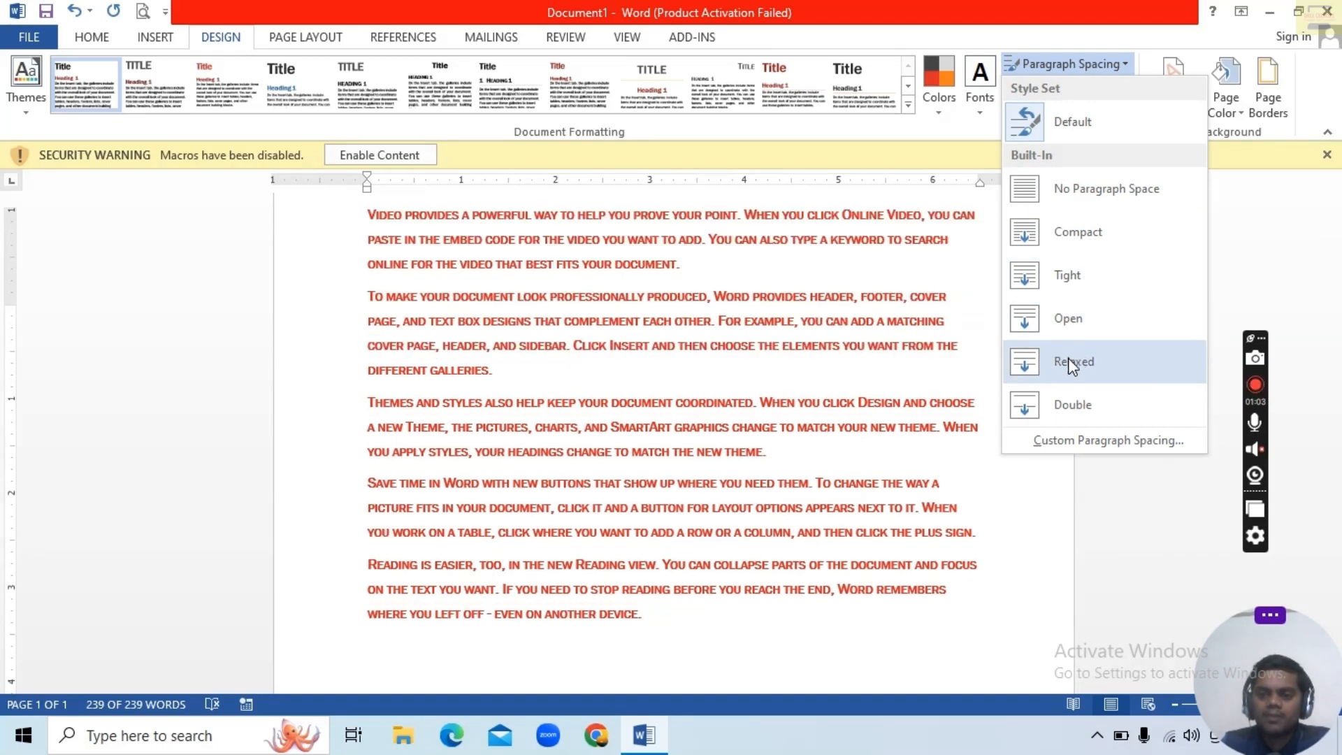
left_click(1068, 358)
key("ctrl+a")
scroll(1013, 280, "up", 2)
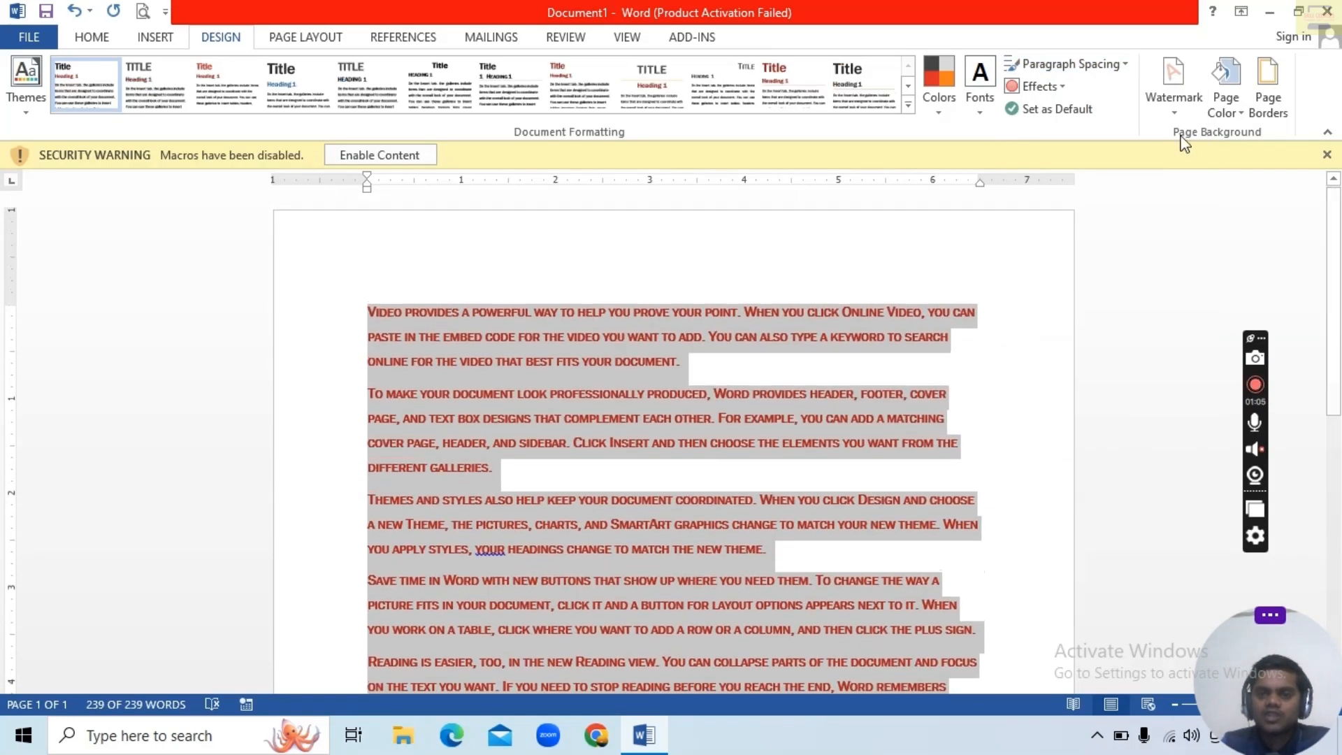
left_click(1065, 94)
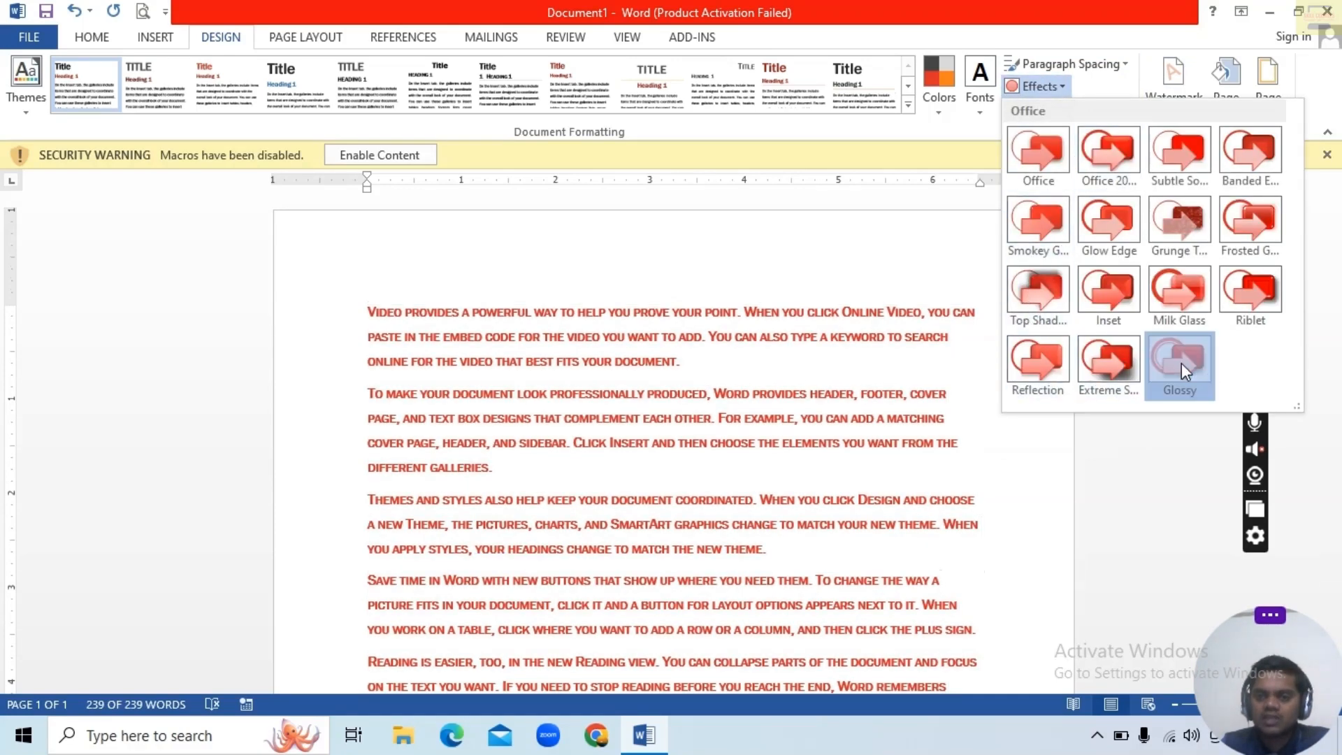
left_click(1182, 367)
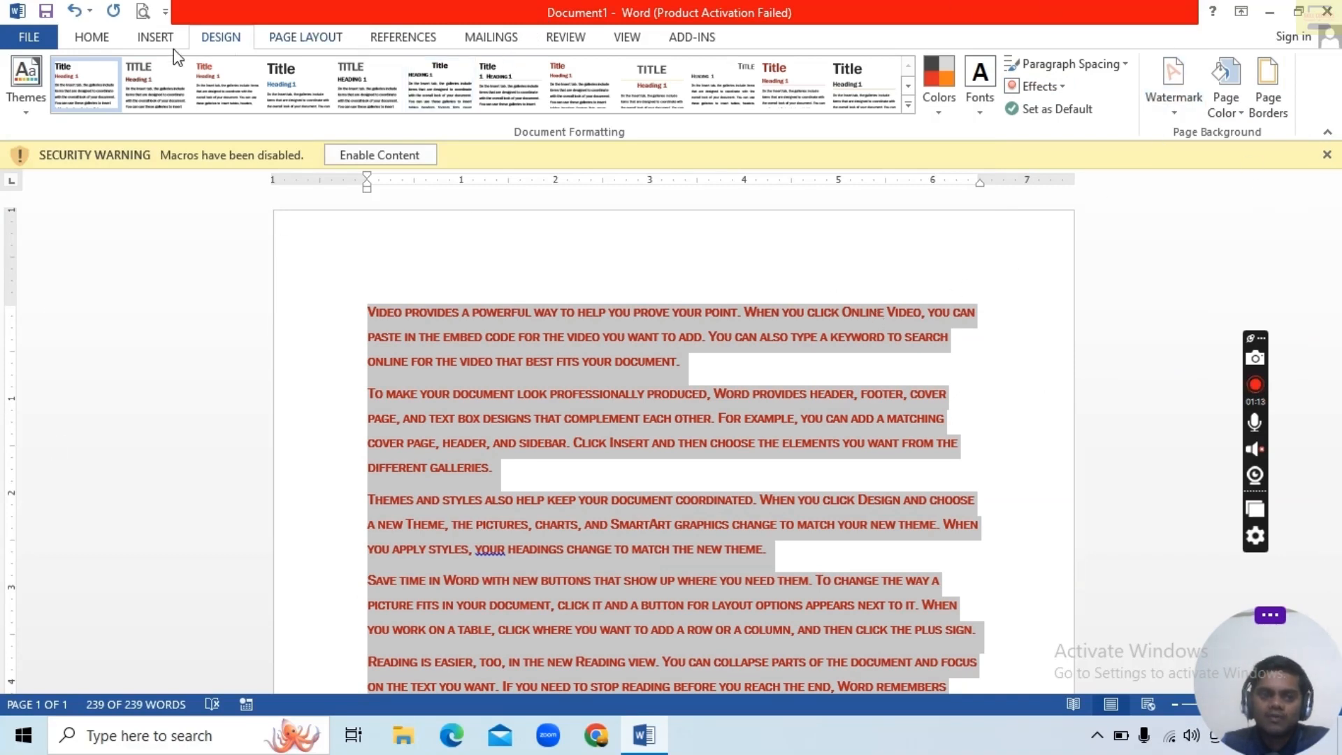
Step: Add the built-in CONFIDENTIAL 2 watermark to the page and view it behind the text
left_click(1165, 98)
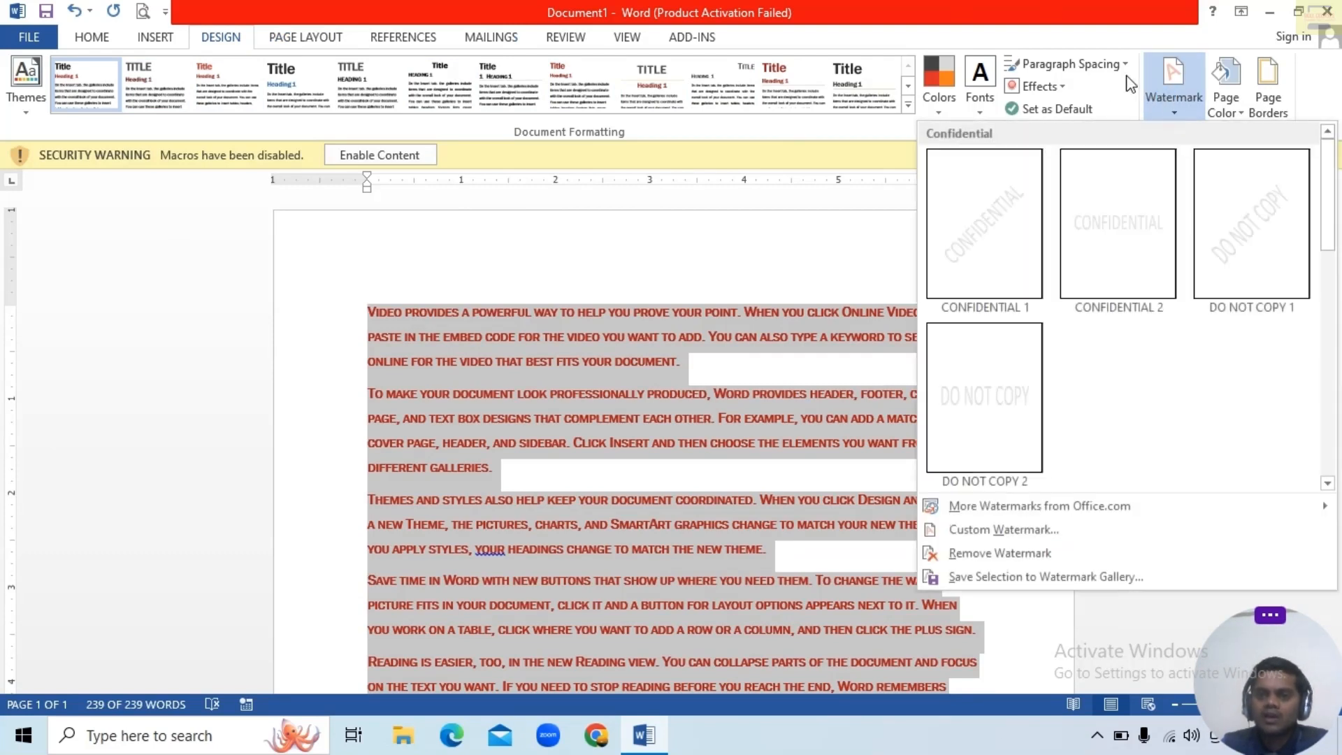
left_click(1122, 217)
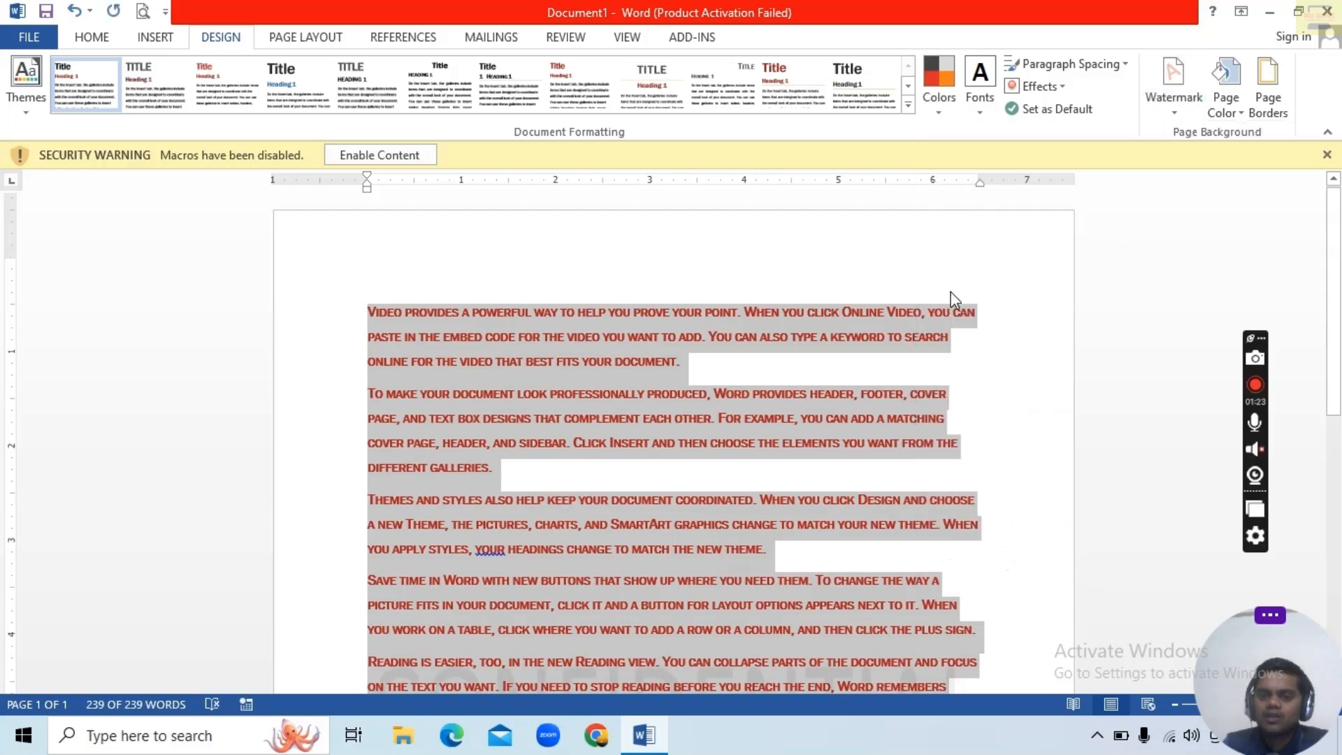
scroll(1000, 294, "down", 2)
scroll(1004, 302, "down", 3)
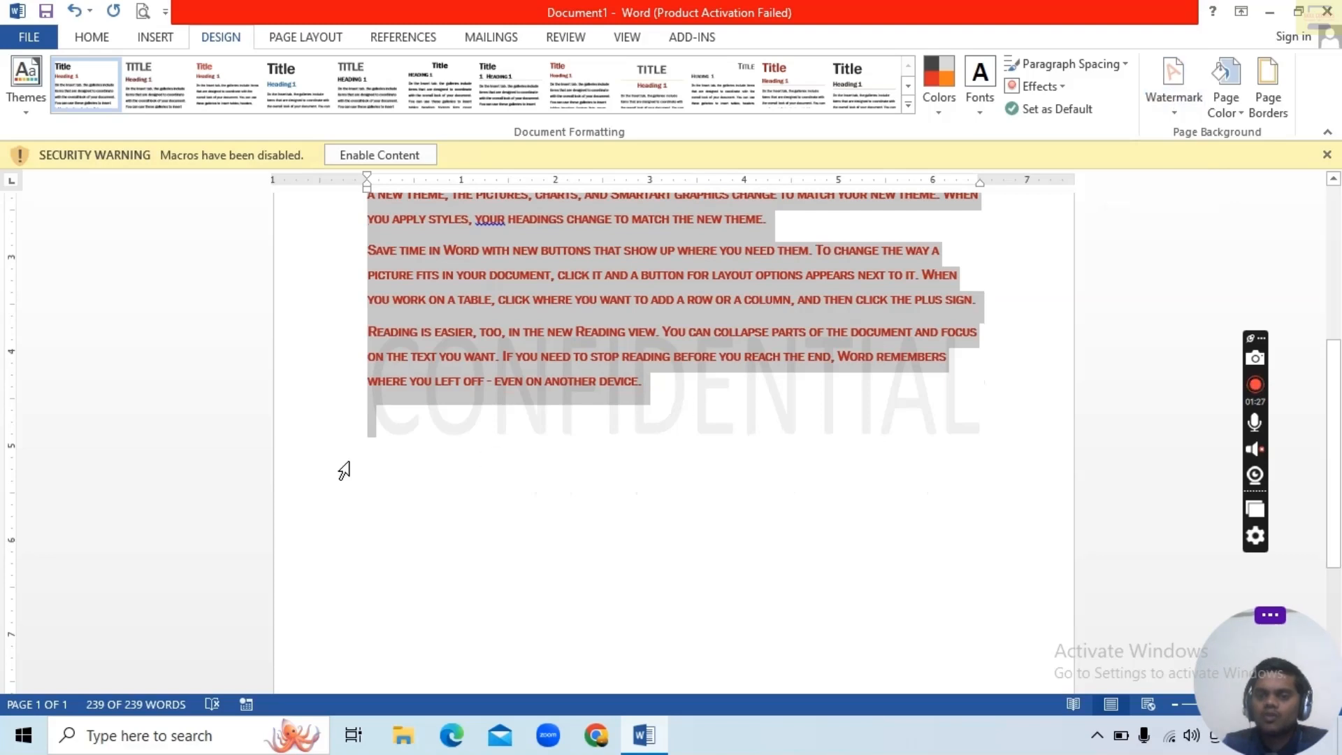
Step: Replace the page watermark with the built-in diagonal CONFIDENTIAL 1 watermark and look over the page
left_click(1177, 103)
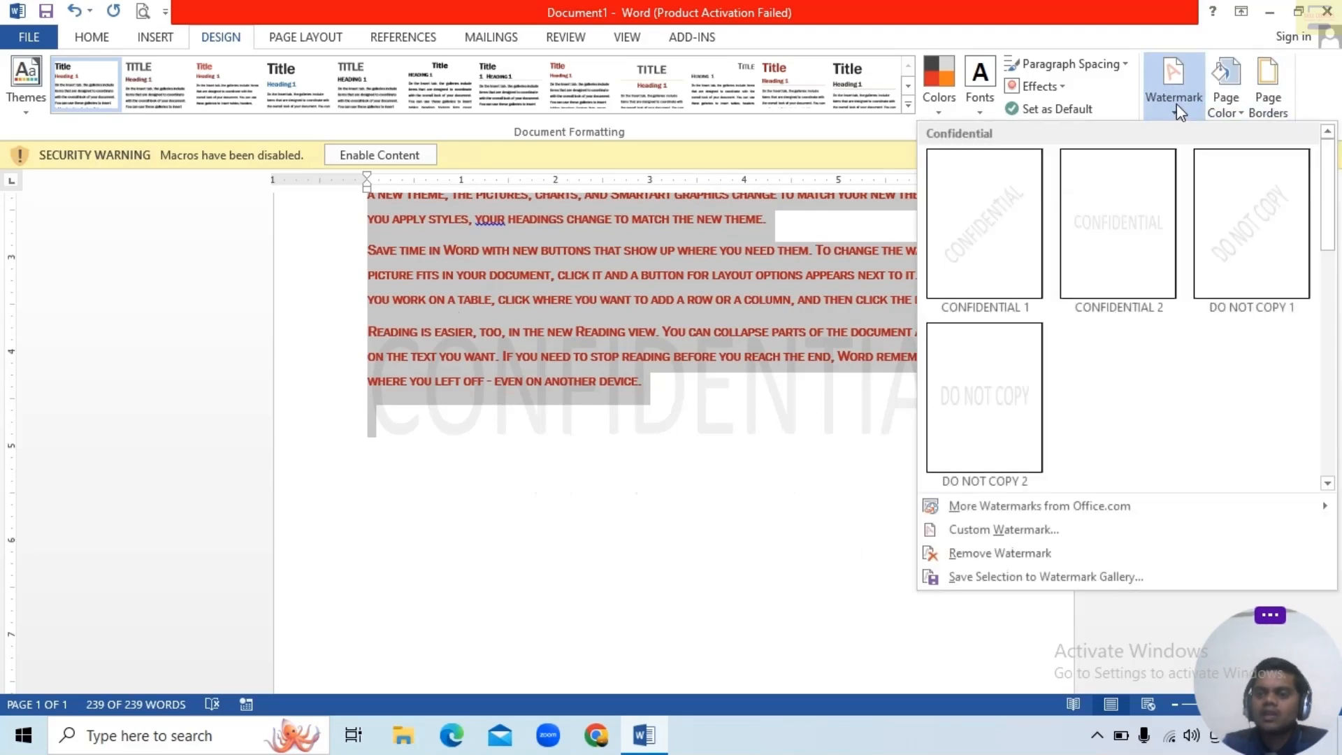
left_click(995, 223)
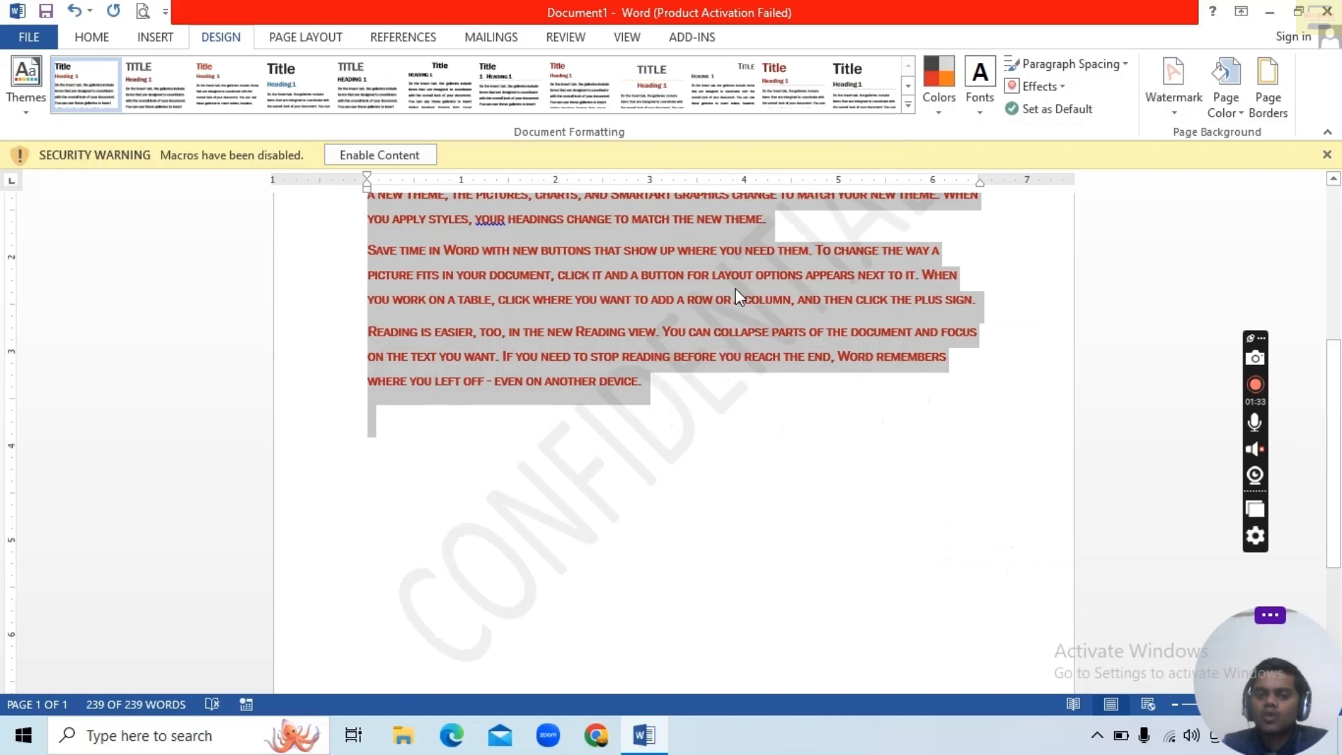
scroll(769, 288, "up", 3)
scroll(839, 293, "down", 3)
Step: Set up a custom text watermark with the text SKILL COURSES
left_click(1175, 84)
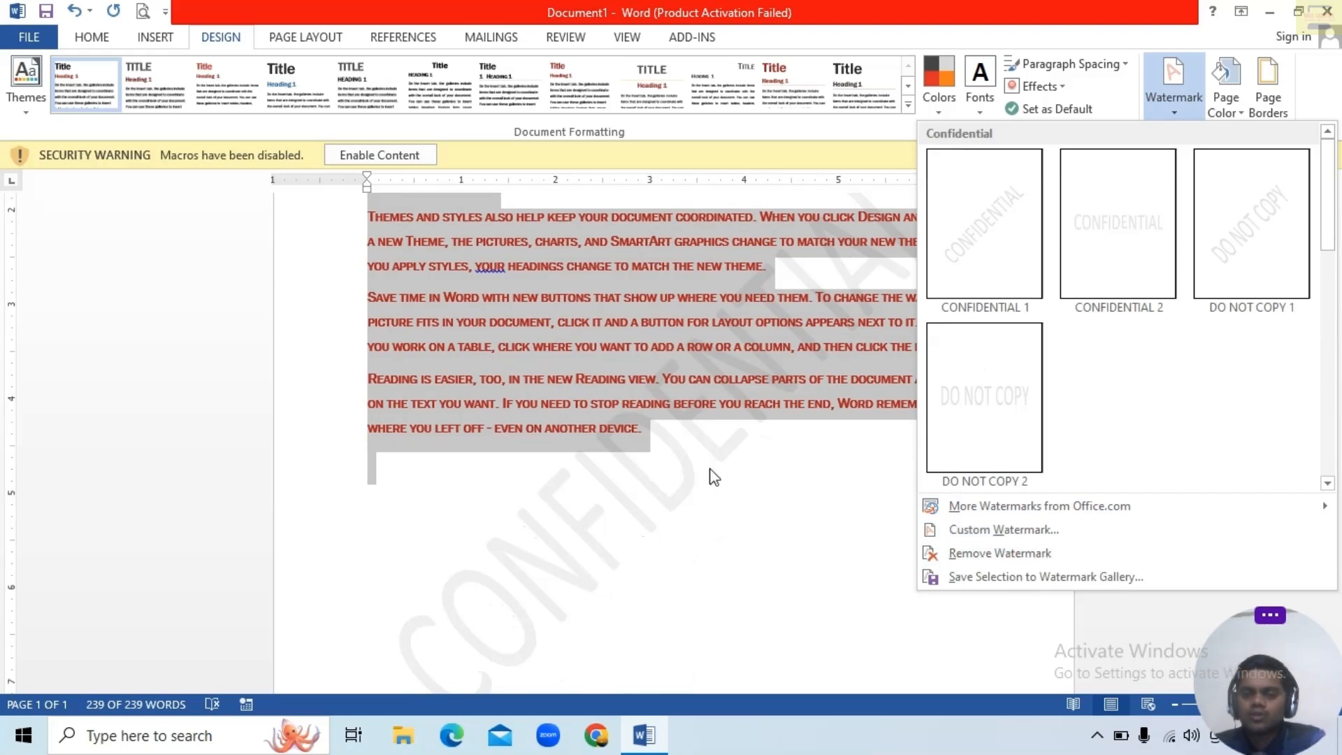
left_click(1037, 537)
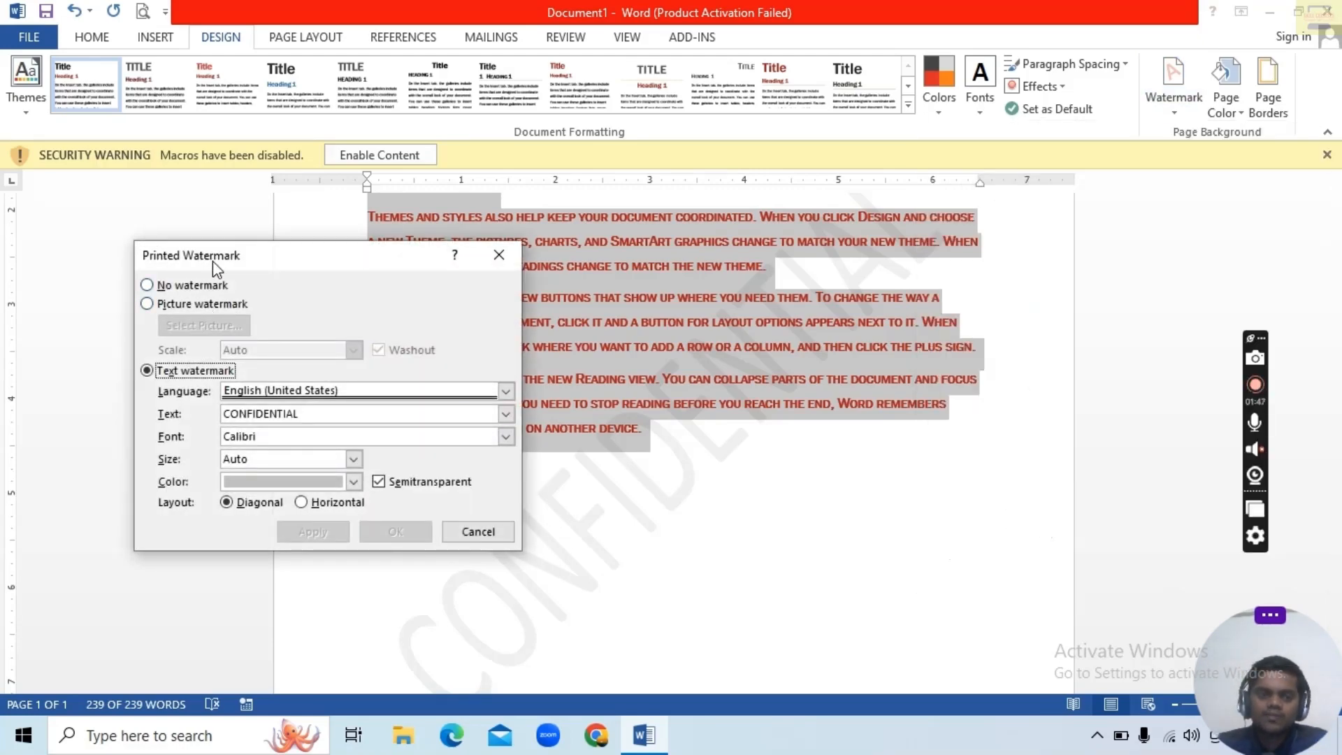
left_click_drag(209, 262, 533, 156)
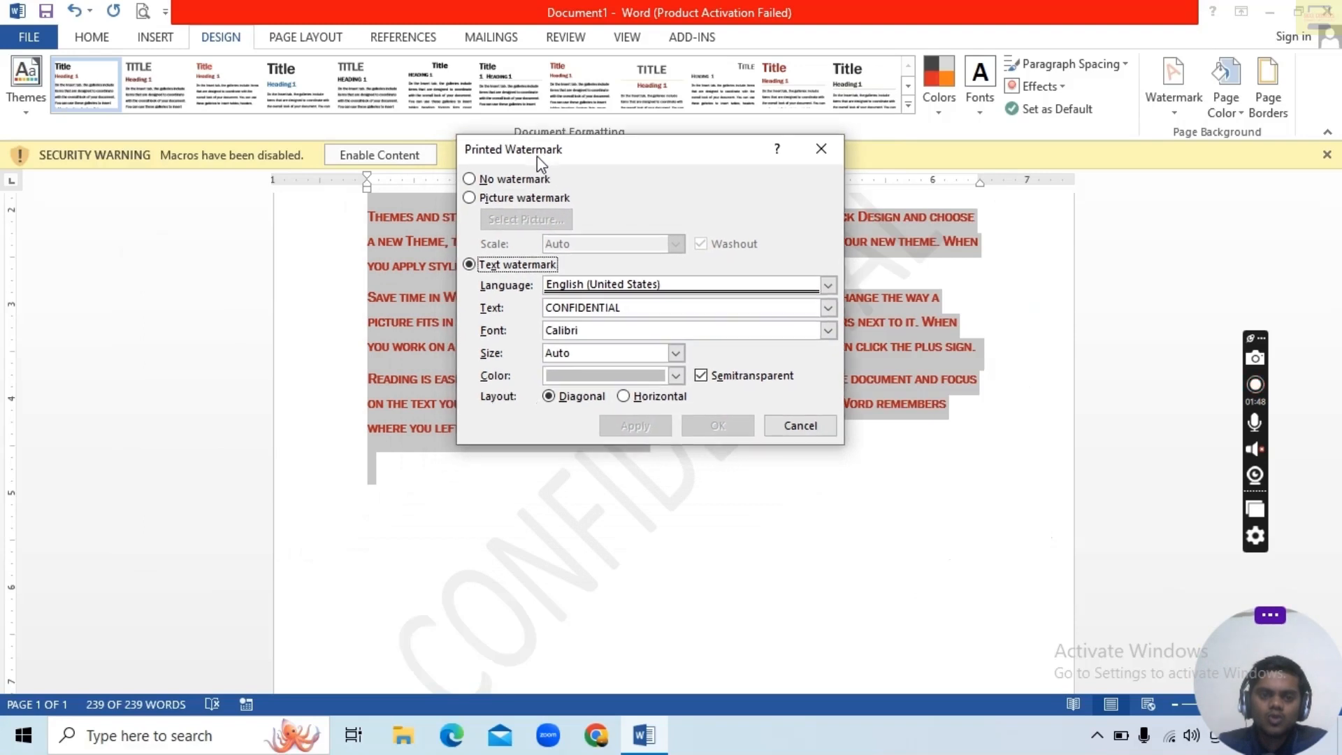
left_click(517, 265)
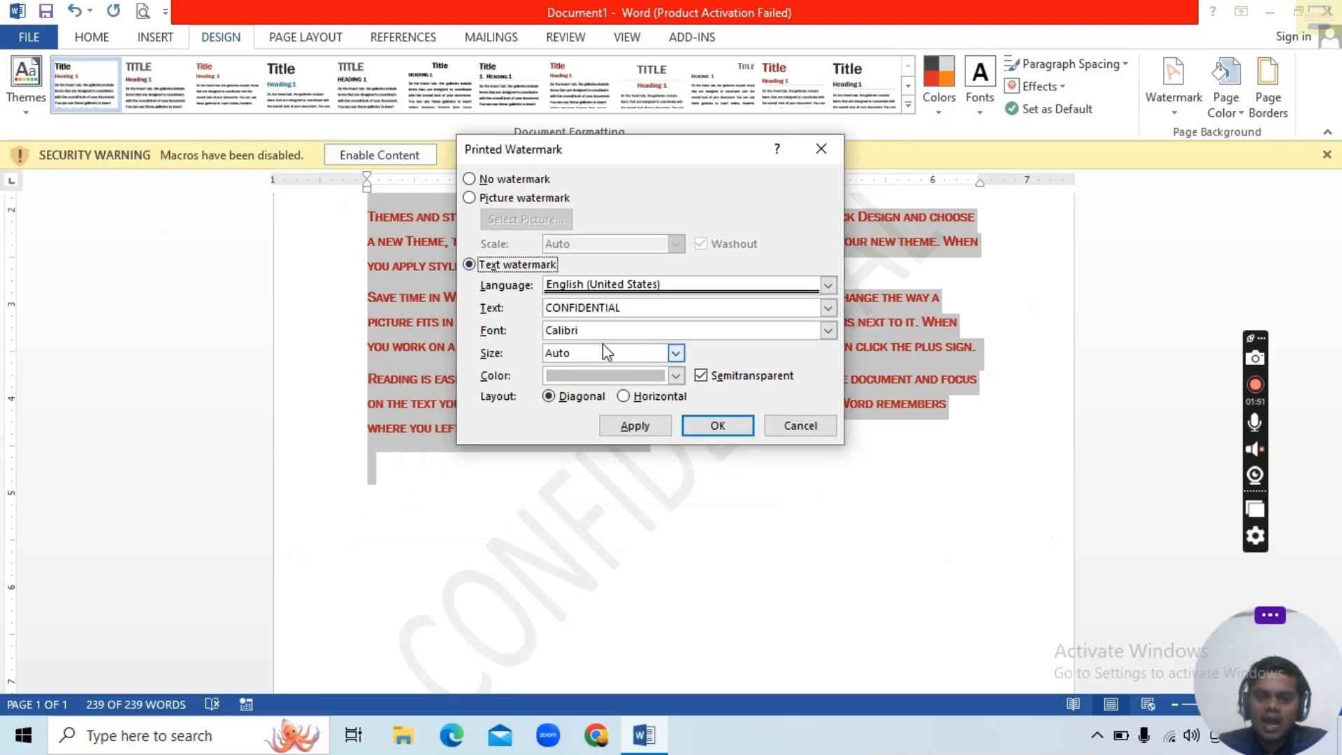
left_click(657, 310)
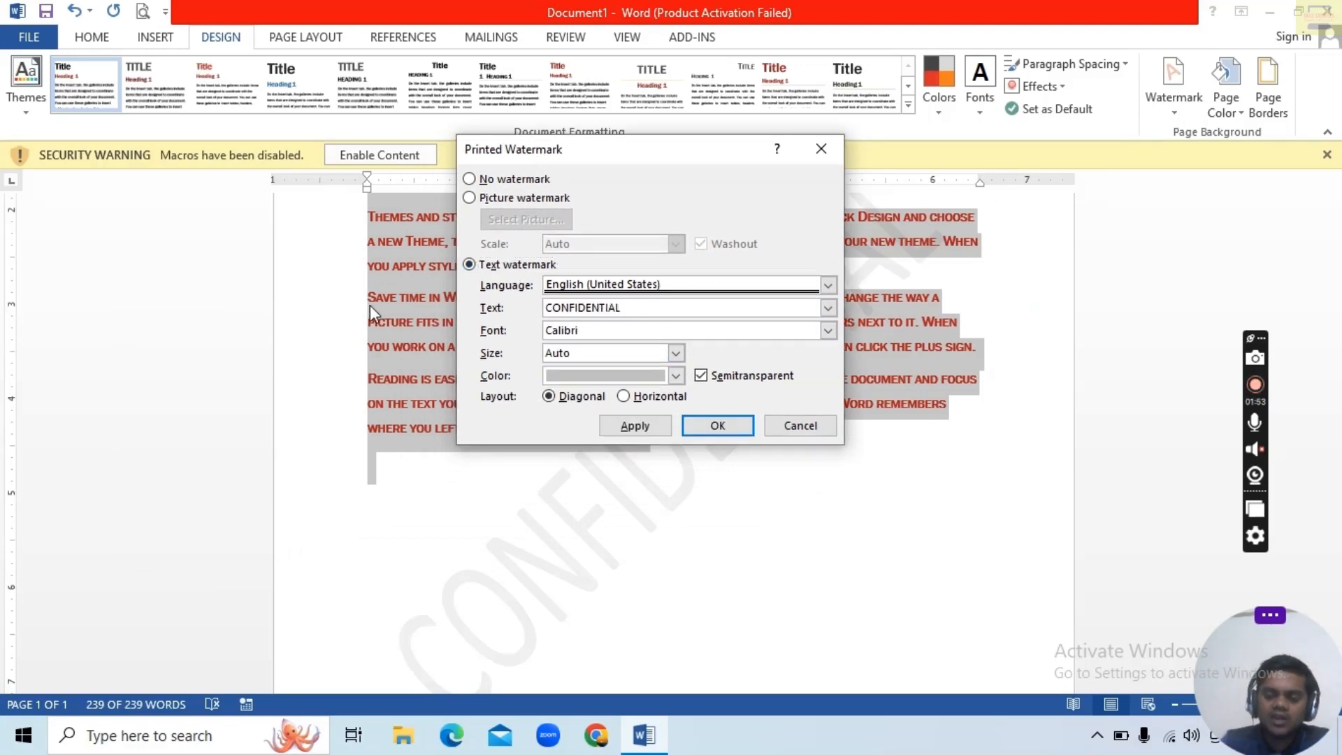
key("BackSpace")
key("BackSpace")
key("BackSpace")
key("BackSpace")
key("BackSpace")
key("BackSpace")
key("BackSpace")
key("BackSpace")
key("BackSpace")
key("BackSpace")
key("BackSpace")
key("BackSpace")
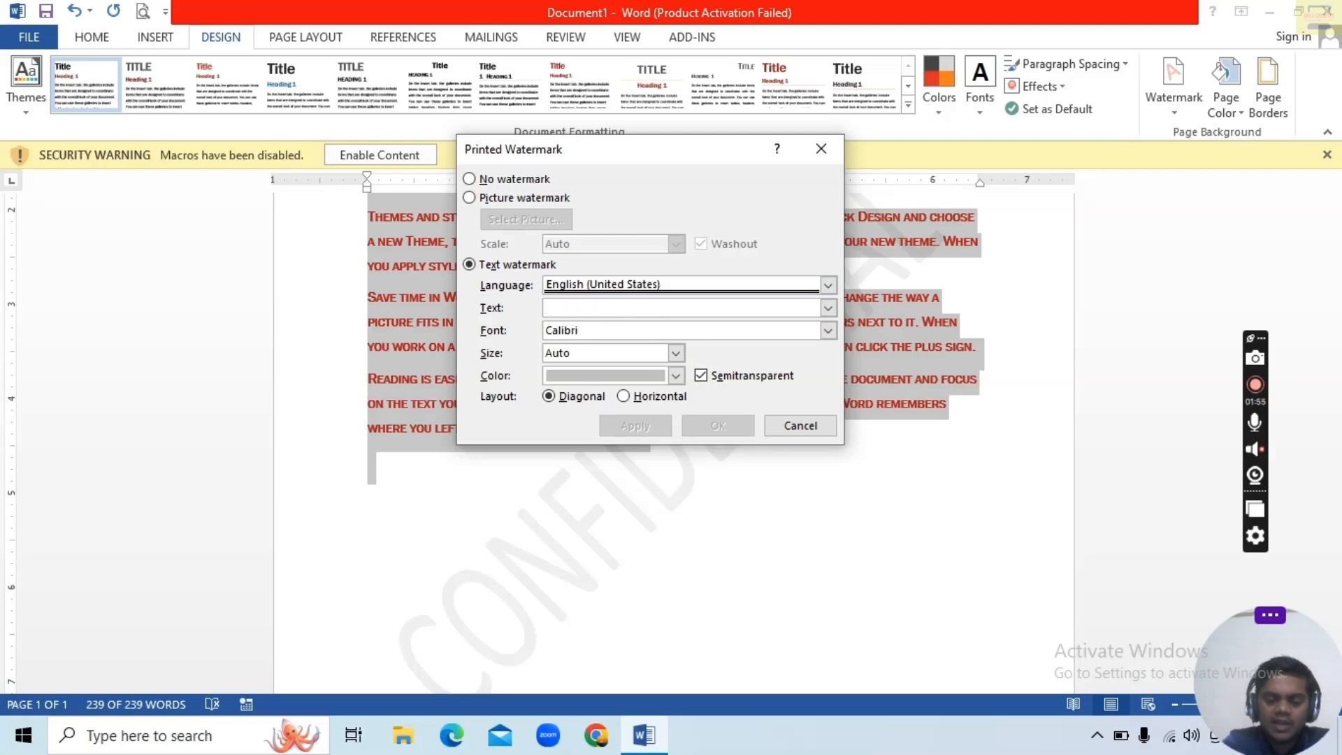
type("SKILL COURSES")
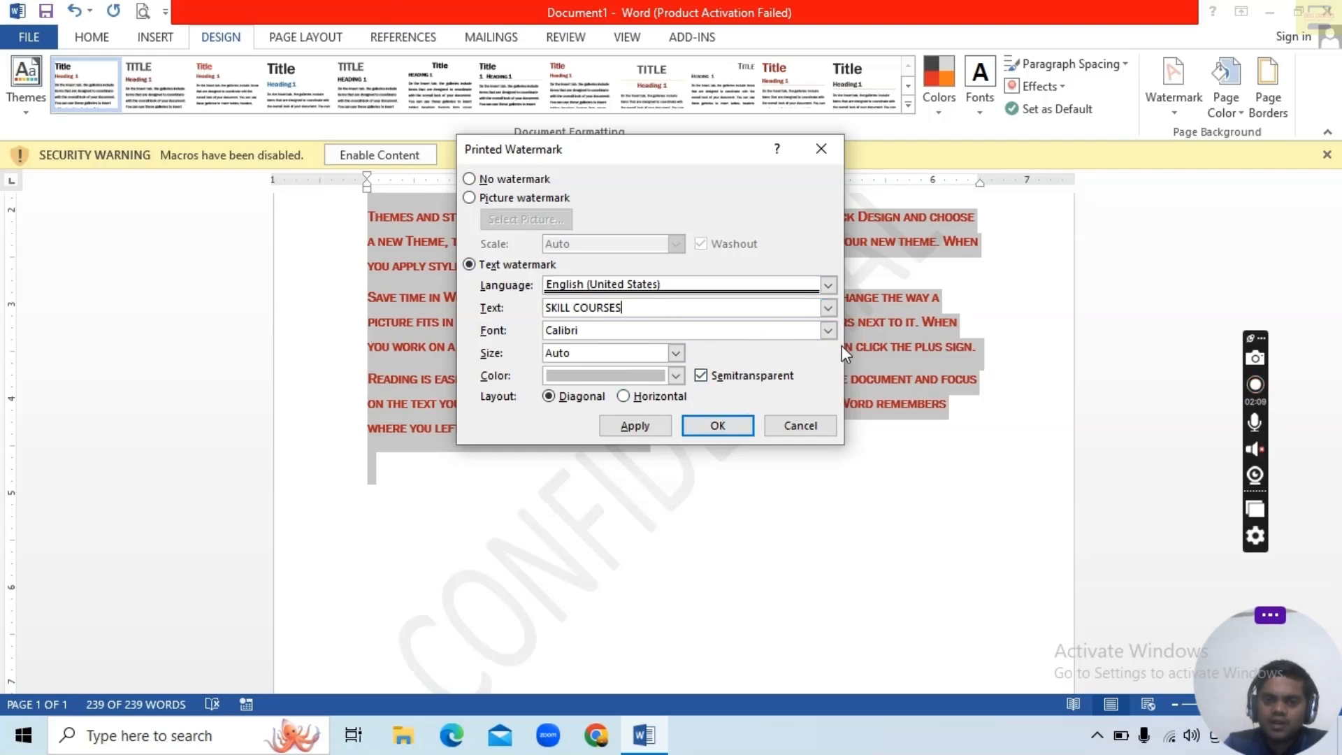
Step: Set the custom watermark to the Centaur font, horizontal layout and not semitransparent, and apply it to the page
left_click(828, 331)
scroll(701, 398, "down", 2)
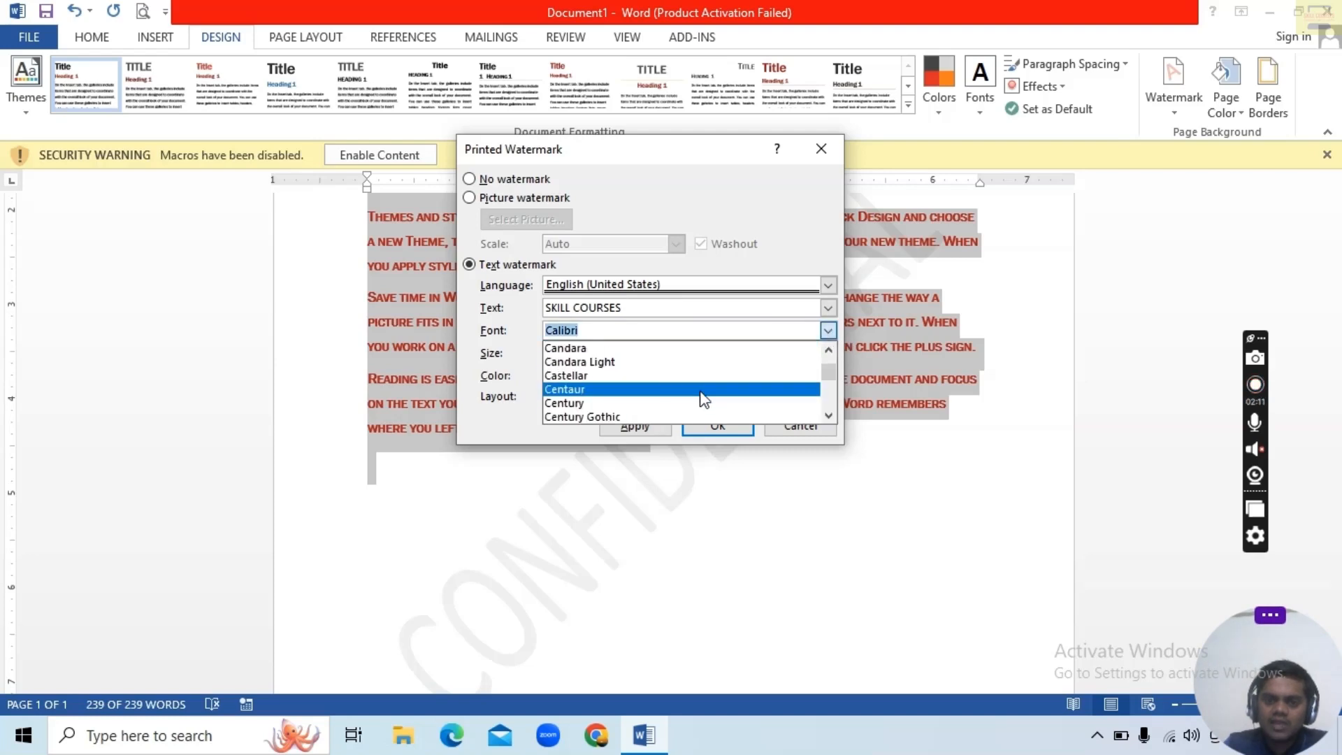
left_click(615, 390)
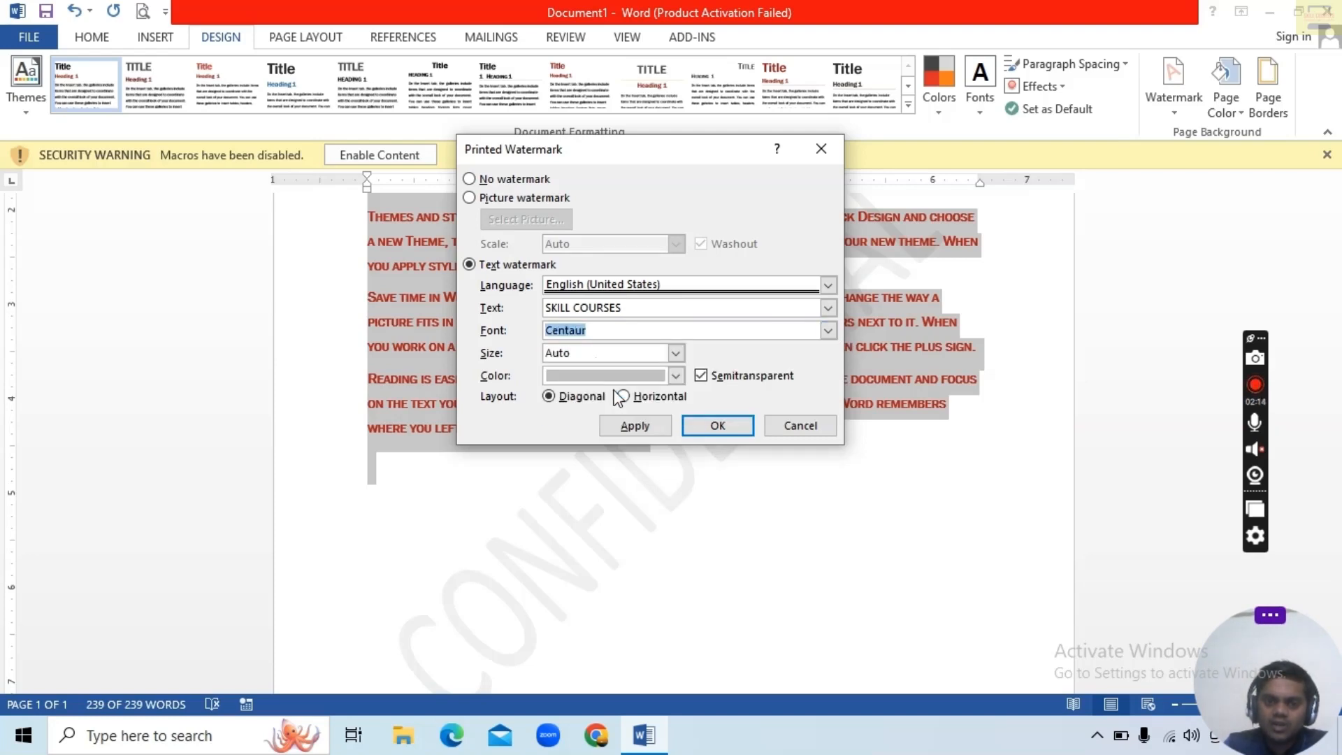
left_click(702, 379)
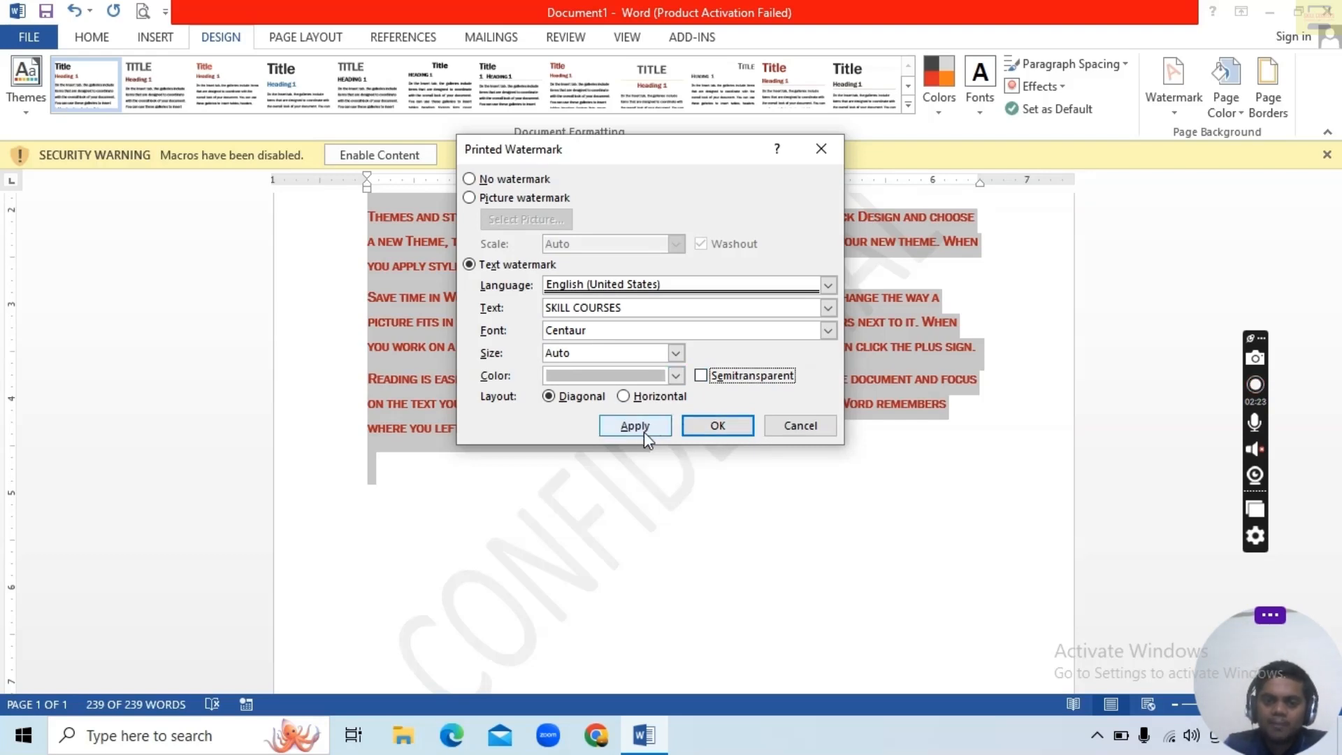
left_click(634, 396)
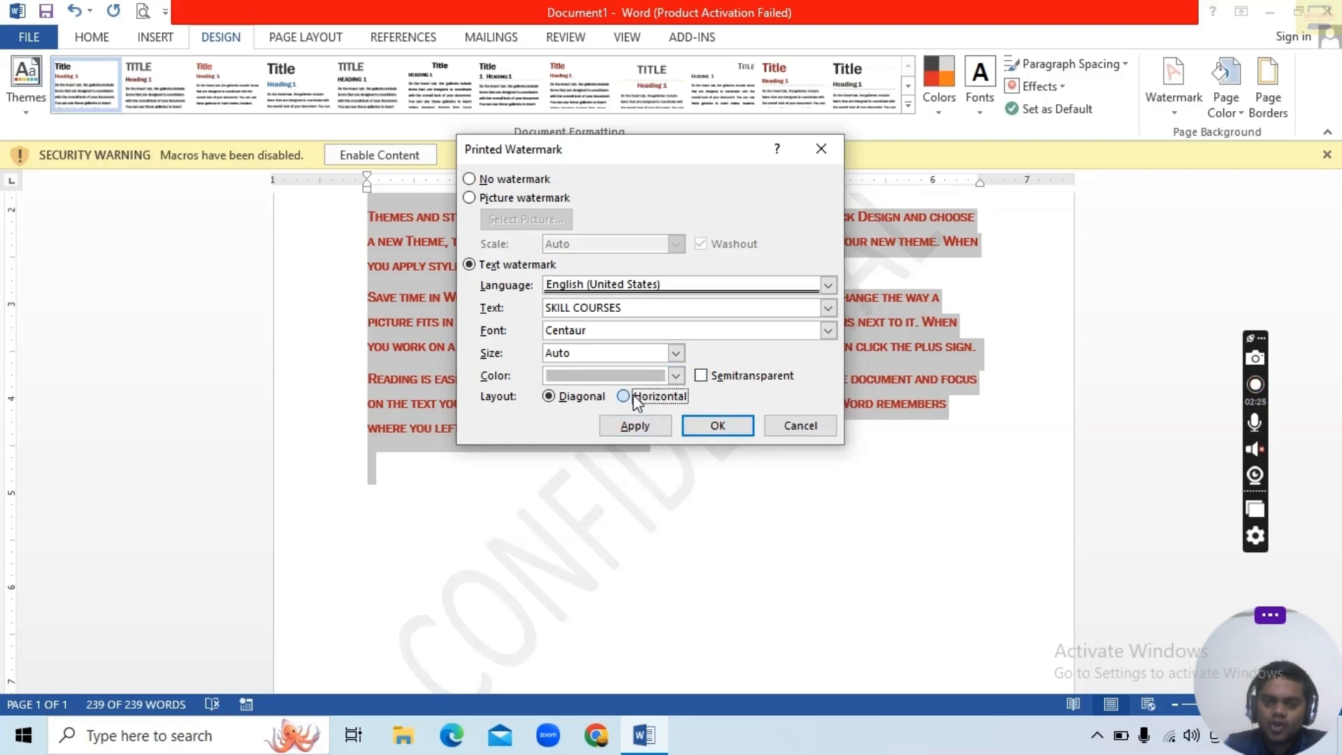
left_click(636, 426)
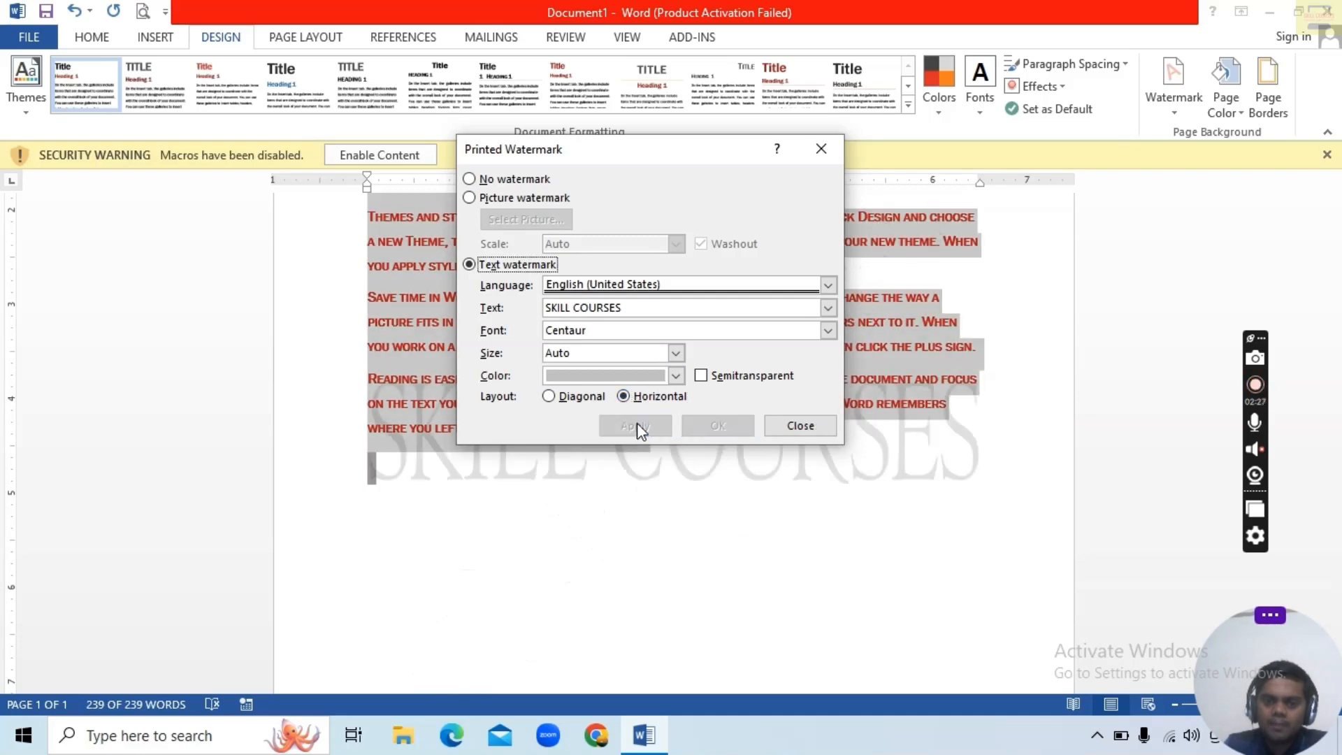
left_click(804, 428)
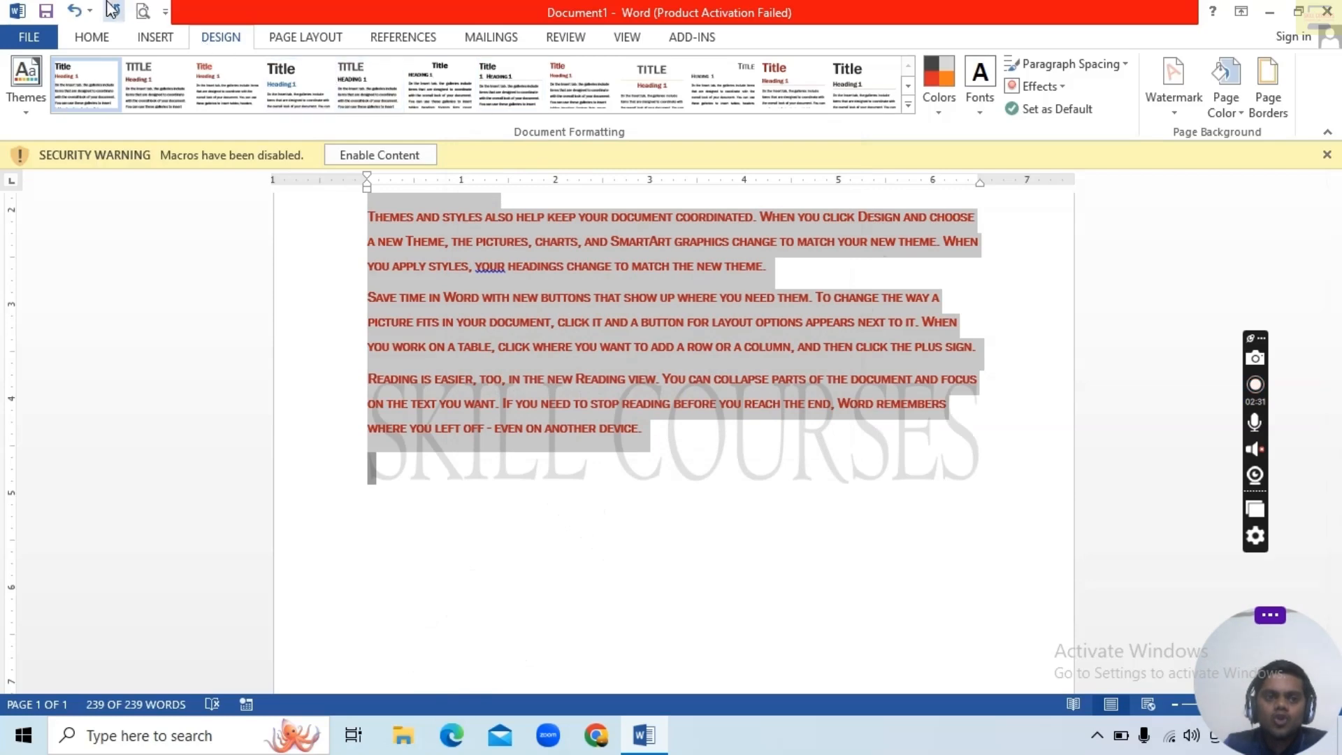
Step: Check the page in print preview, and make the SKILL COURSES watermark semitransparent
left_click(143, 12)
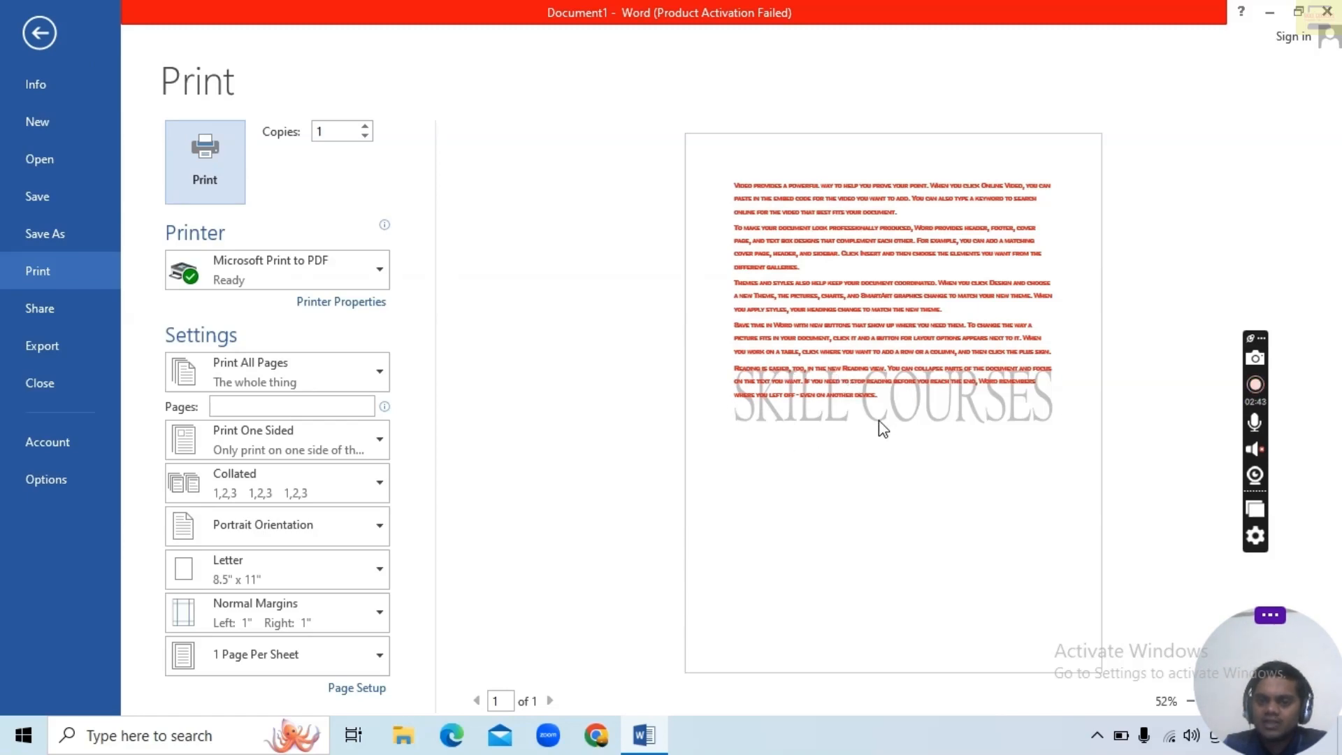
left_click(39, 32)
left_click(1176, 95)
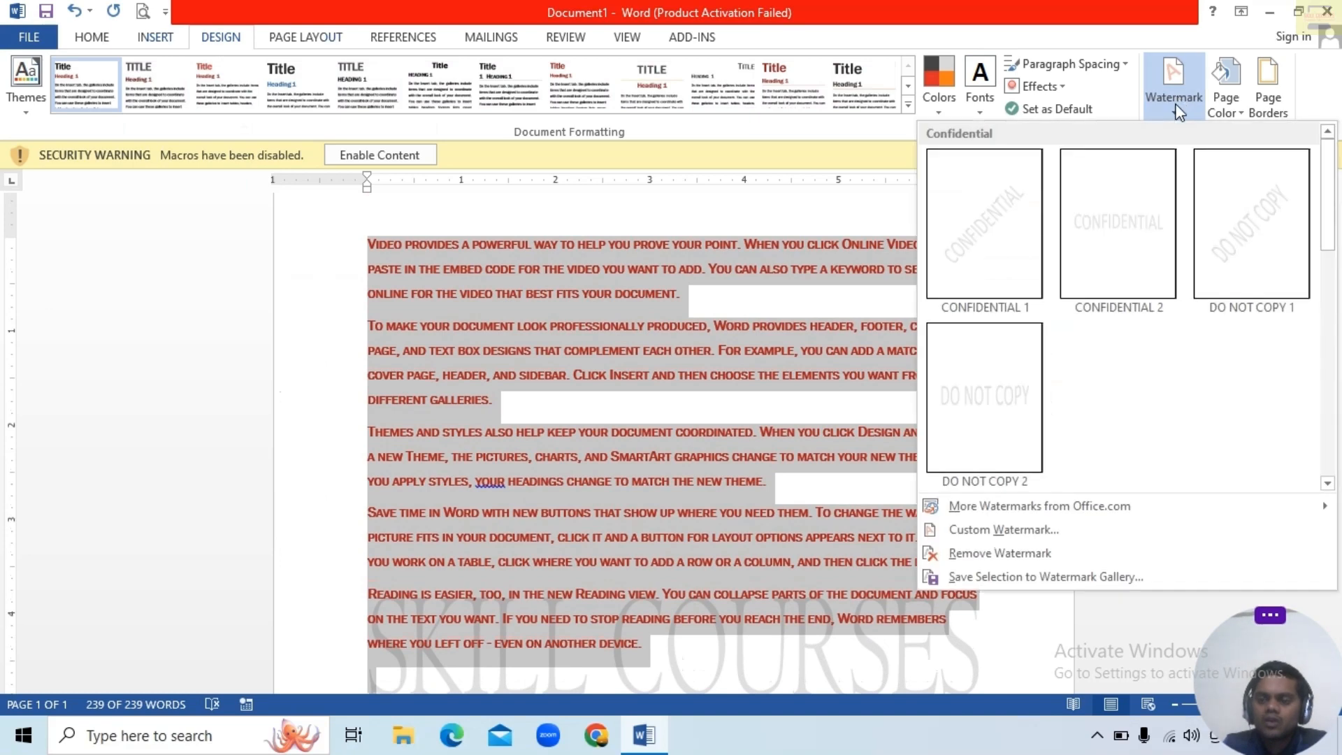
left_click(996, 530)
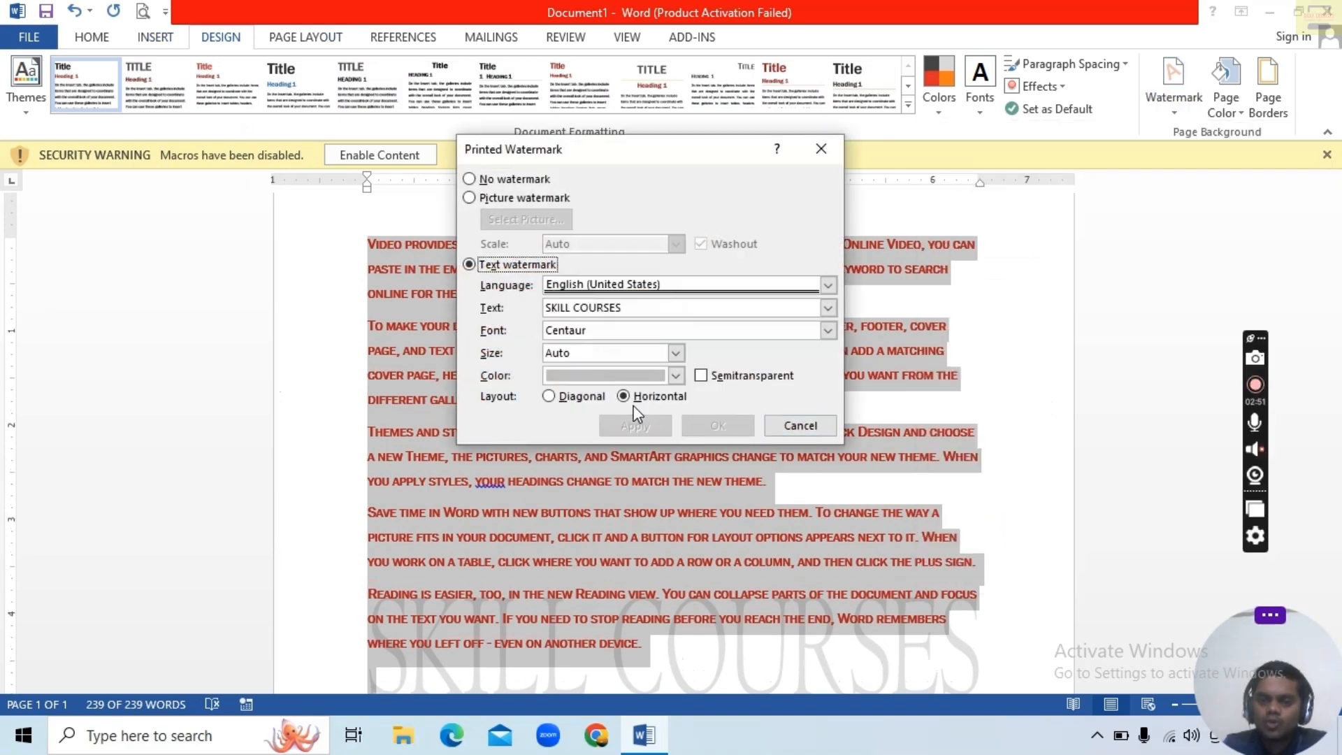
left_click(702, 375)
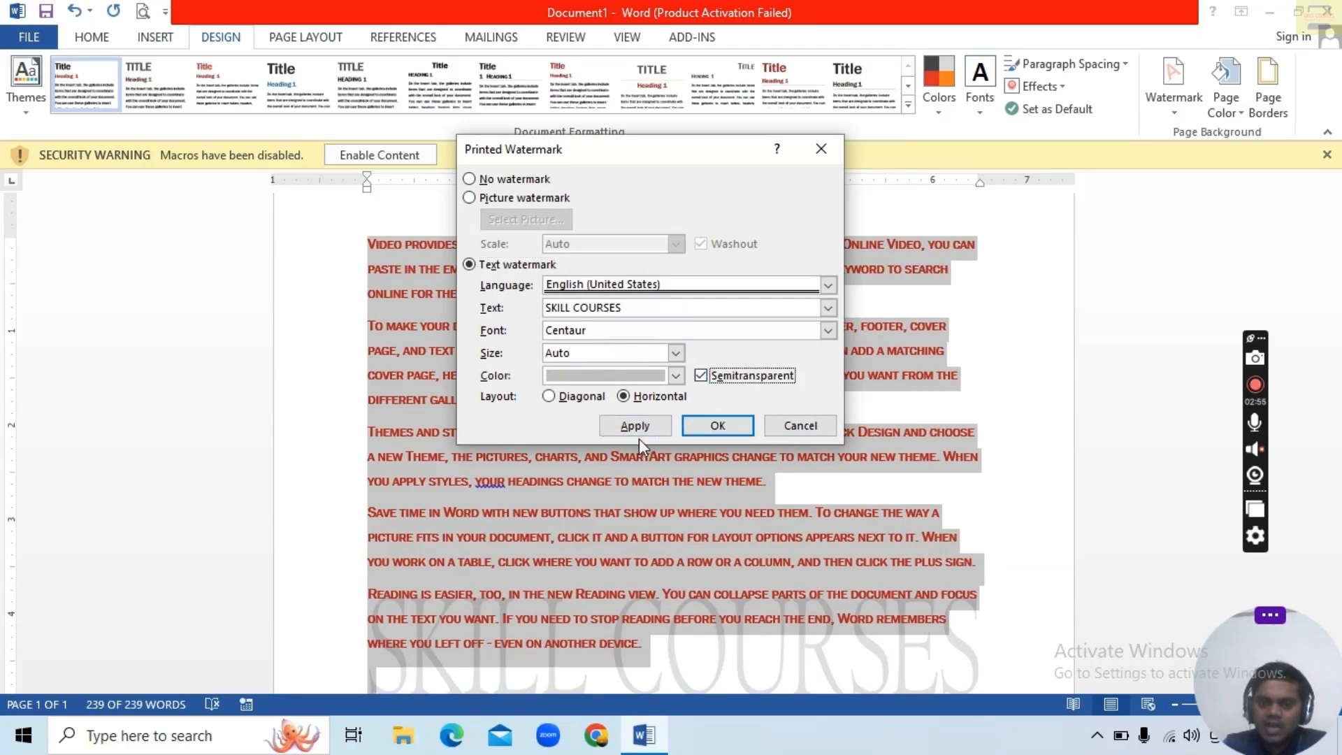
left_click(646, 433)
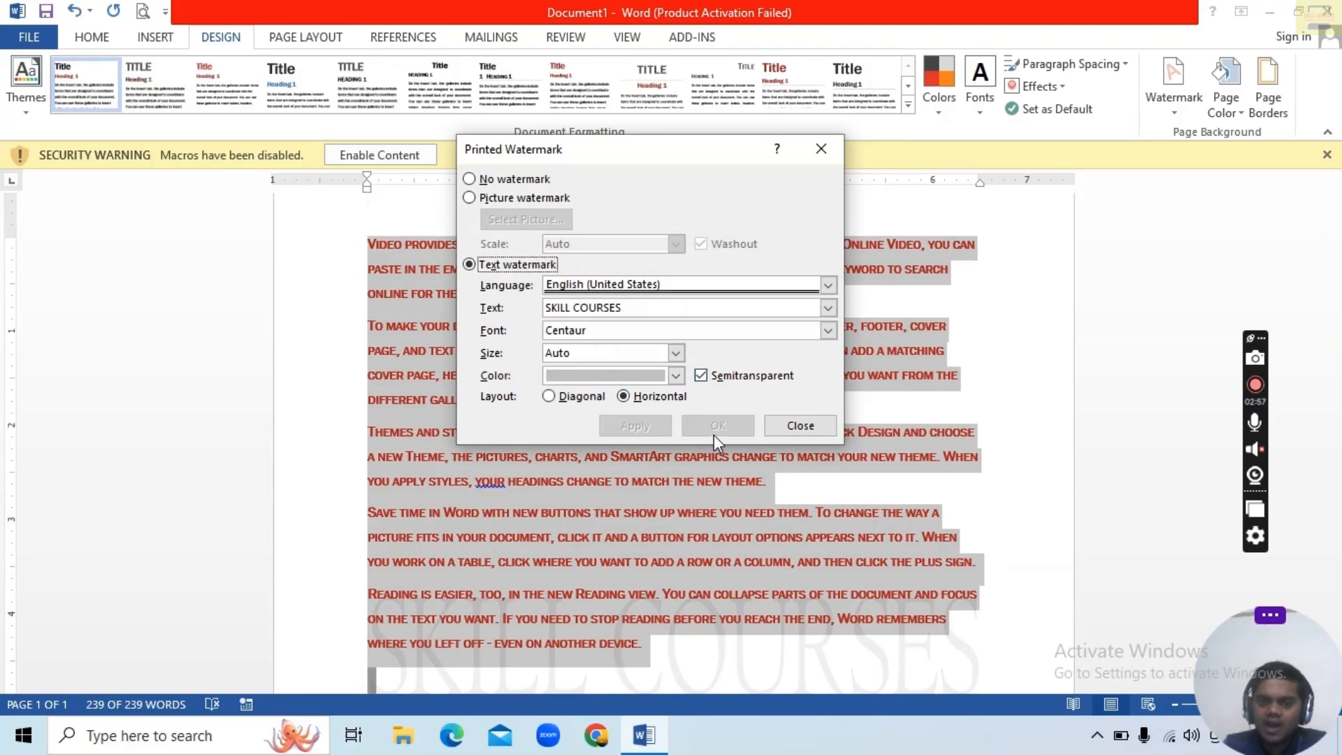
left_click(800, 425)
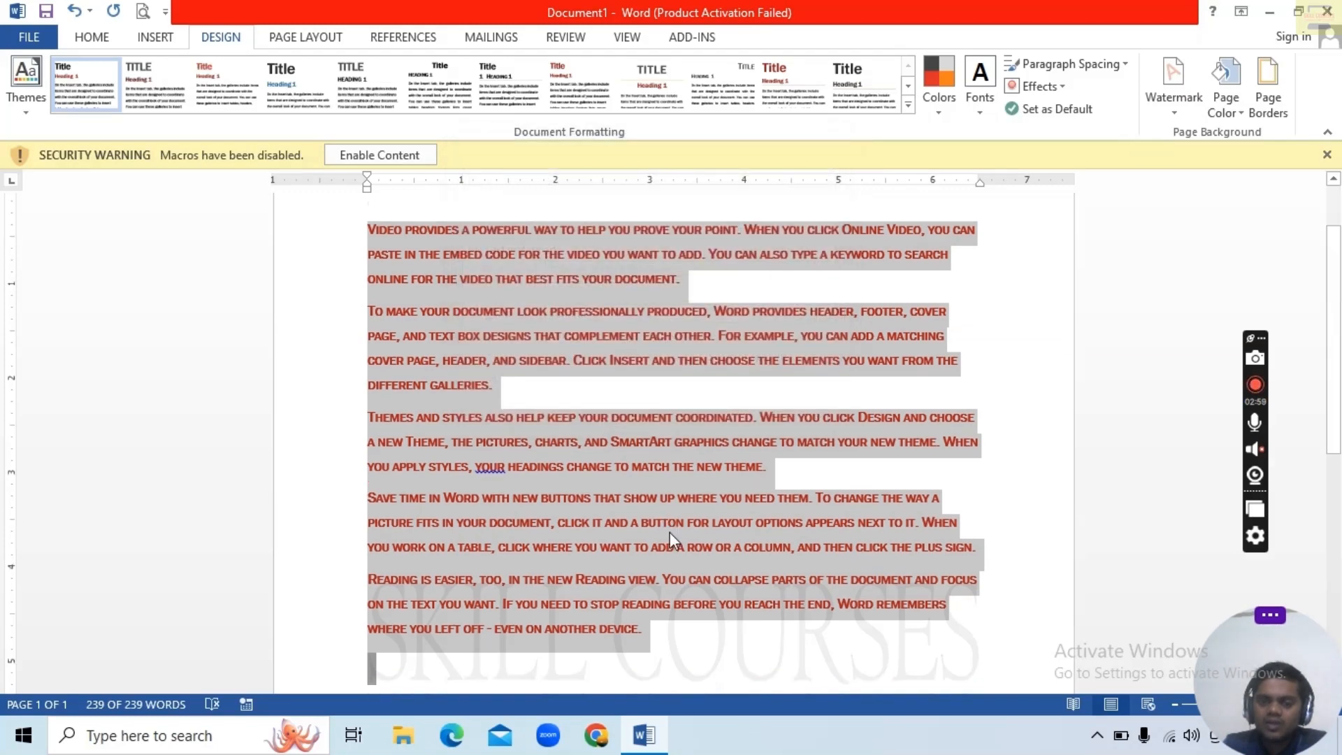
Step: Check the page with the SKILL COURSES watermark in print preview, return to the document and select all text
left_click(143, 11)
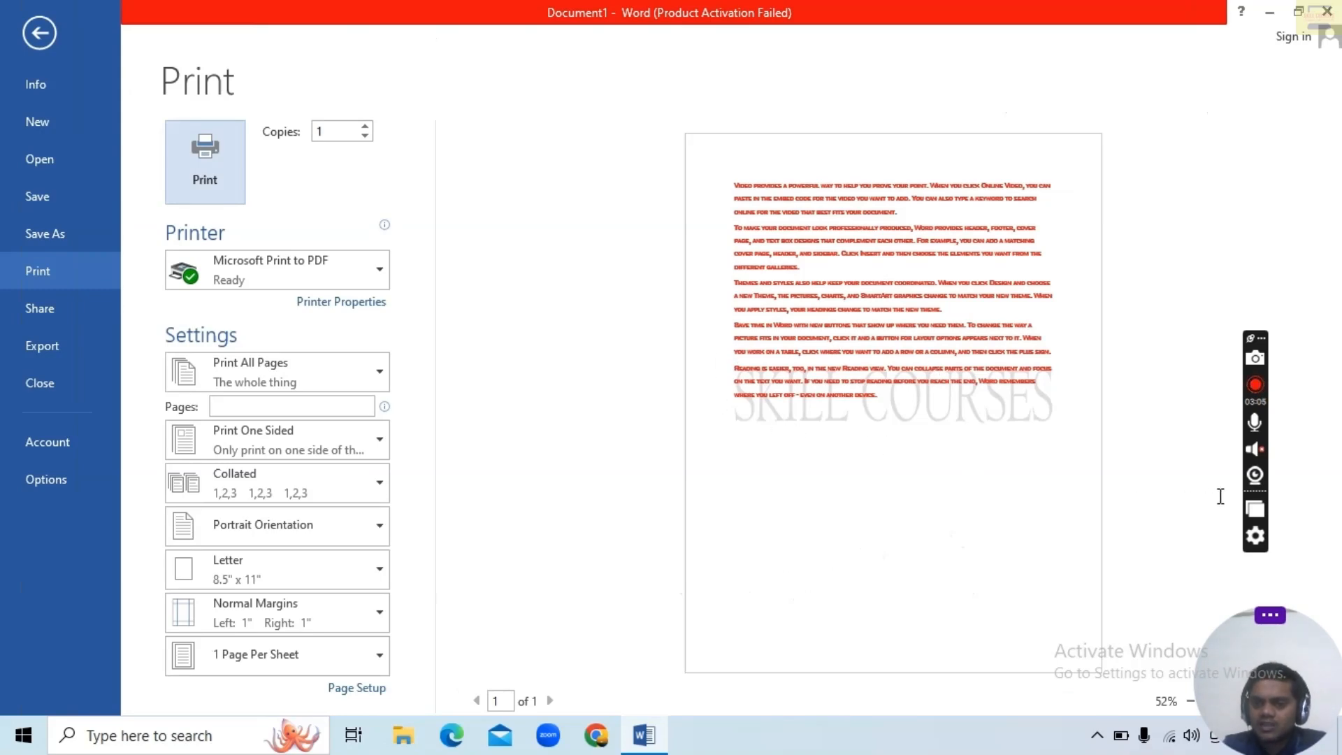
left_click(51, 39)
key("ctrl+a")
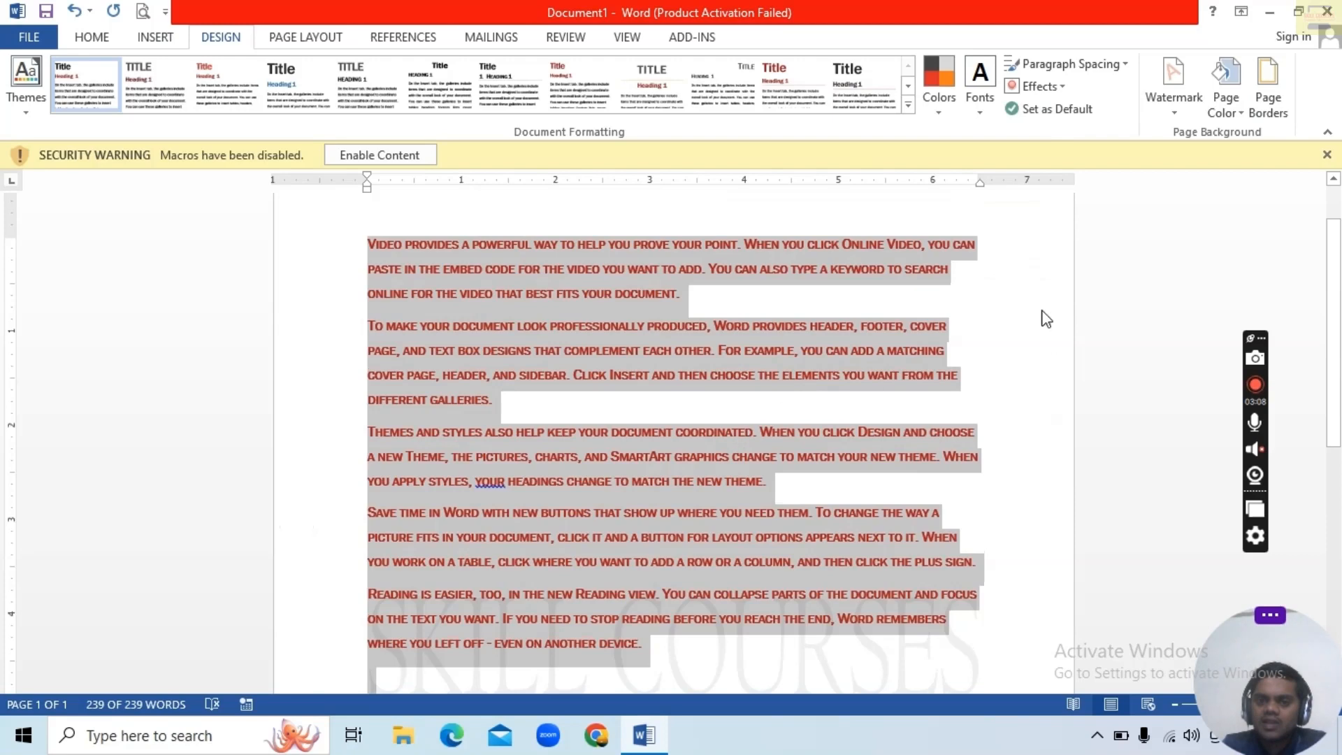
Step: Set the custom SKILL COURSES watermark to diagonal layout and size 120
left_click(1178, 100)
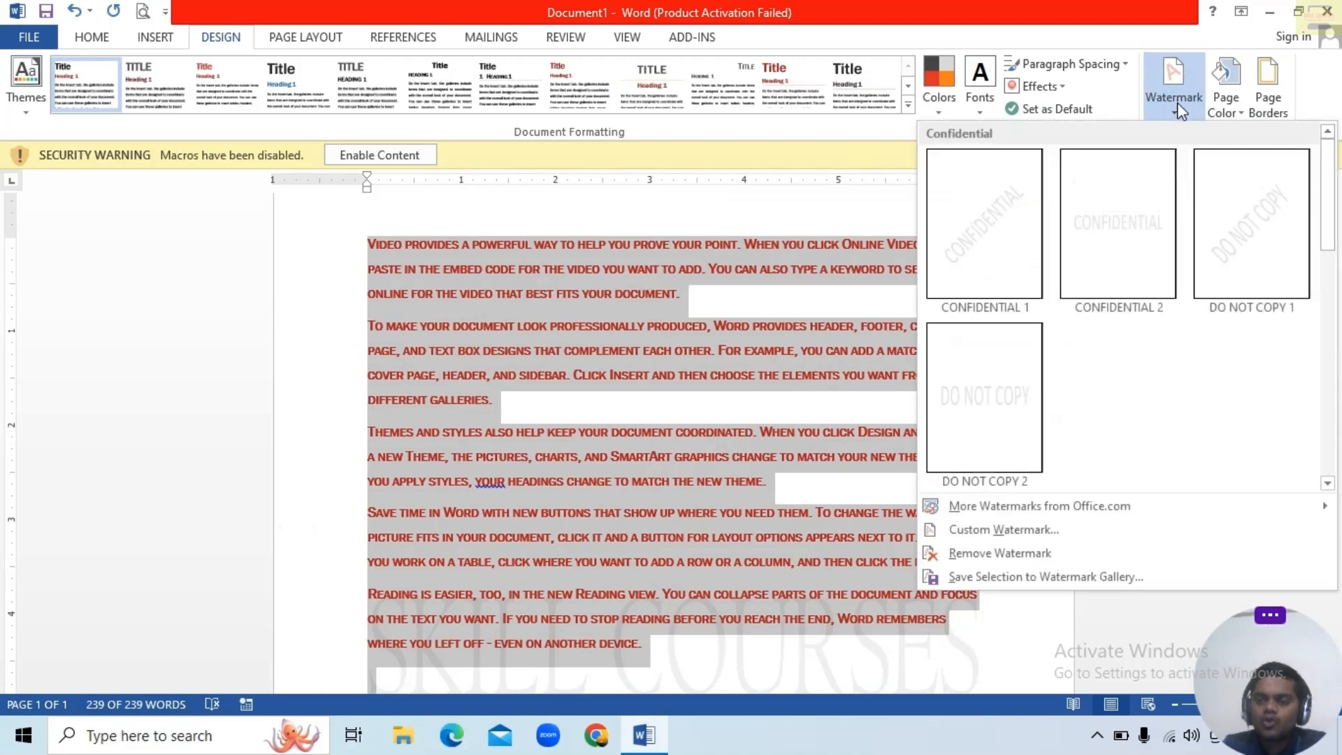
left_click(1038, 535)
left_click(576, 401)
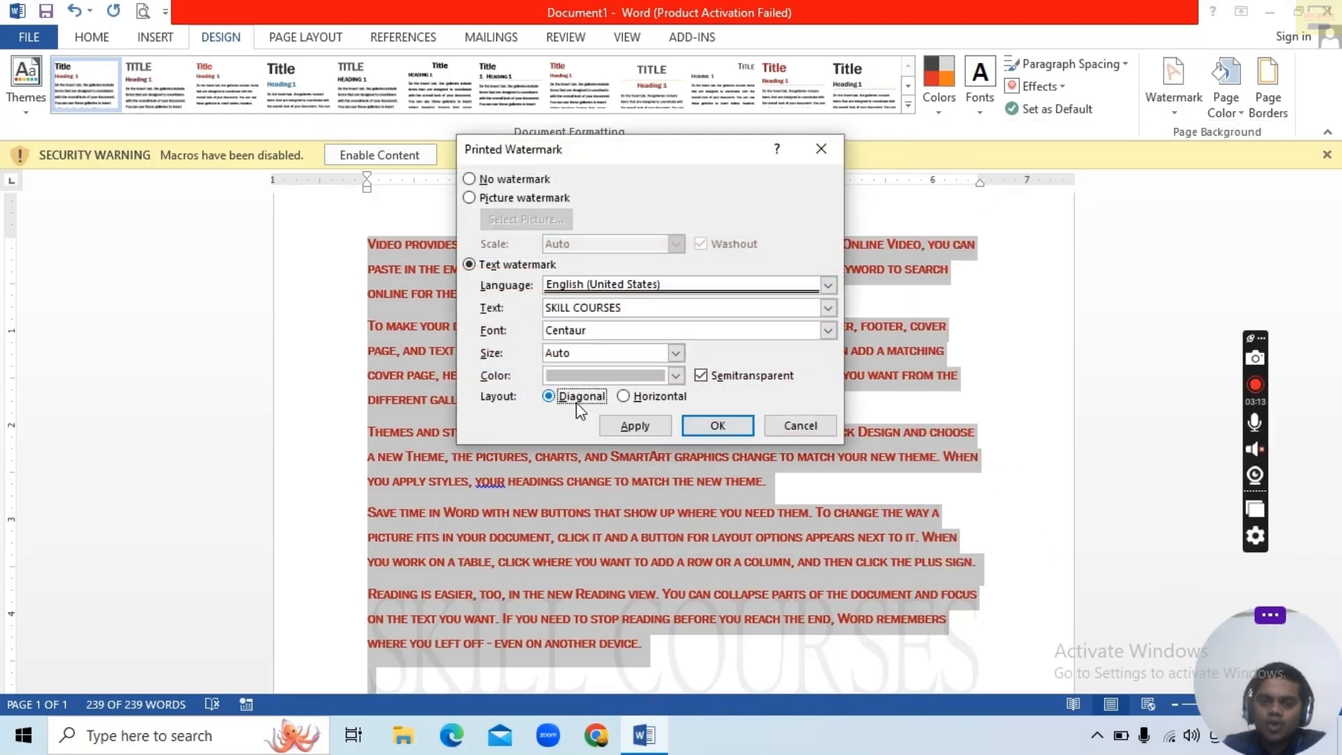
left_click(676, 353)
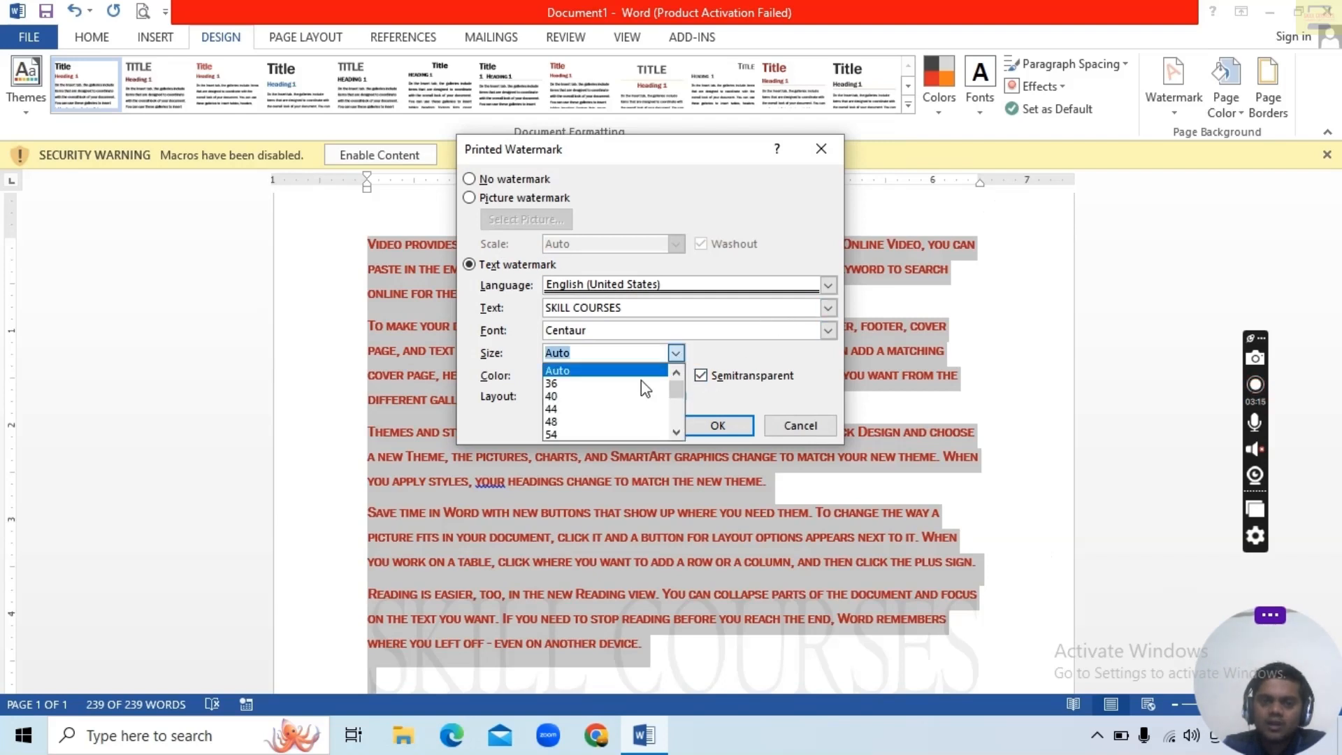
left_click(605, 422)
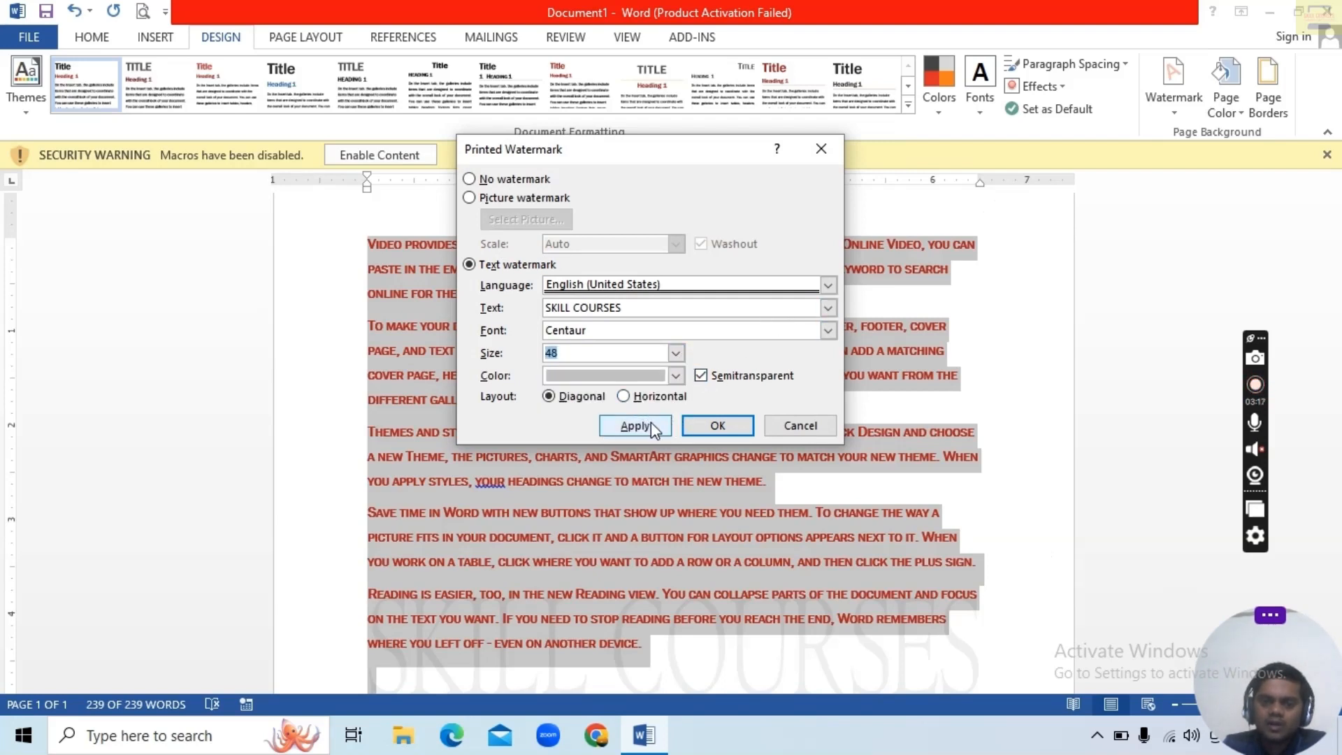
left_click(652, 355)
left_click(675, 353)
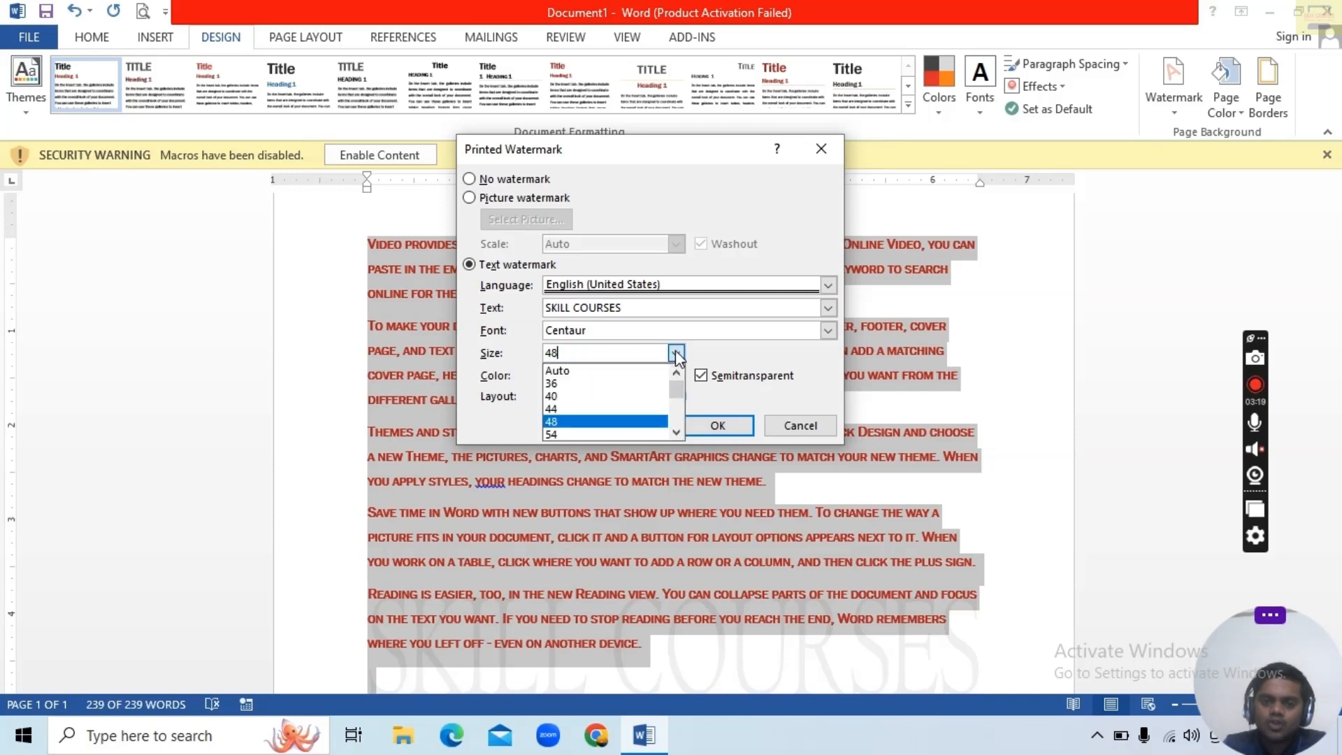
left_click(602, 409)
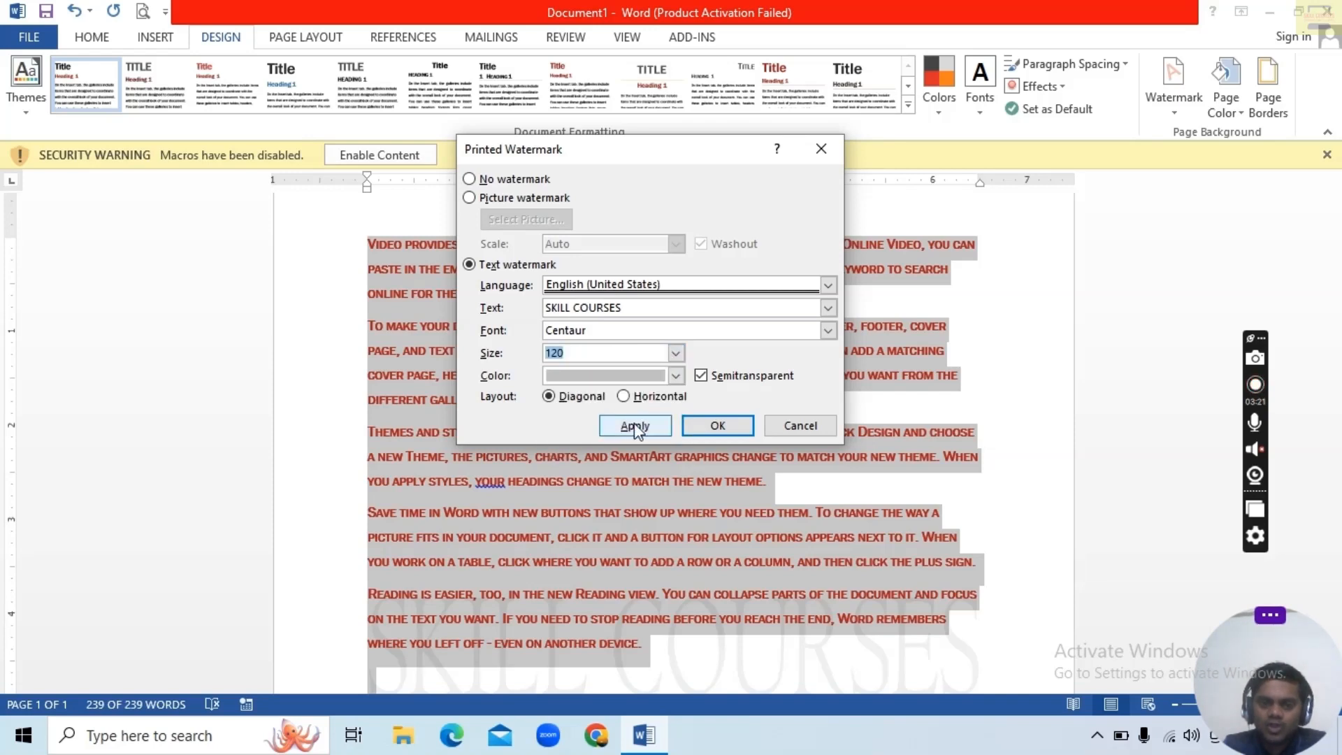
Step: Change the watermark font to Cooper Black and apply the watermark to the page
left_click(829, 330)
scroll(788, 350, "down", 2)
left_click(636, 387)
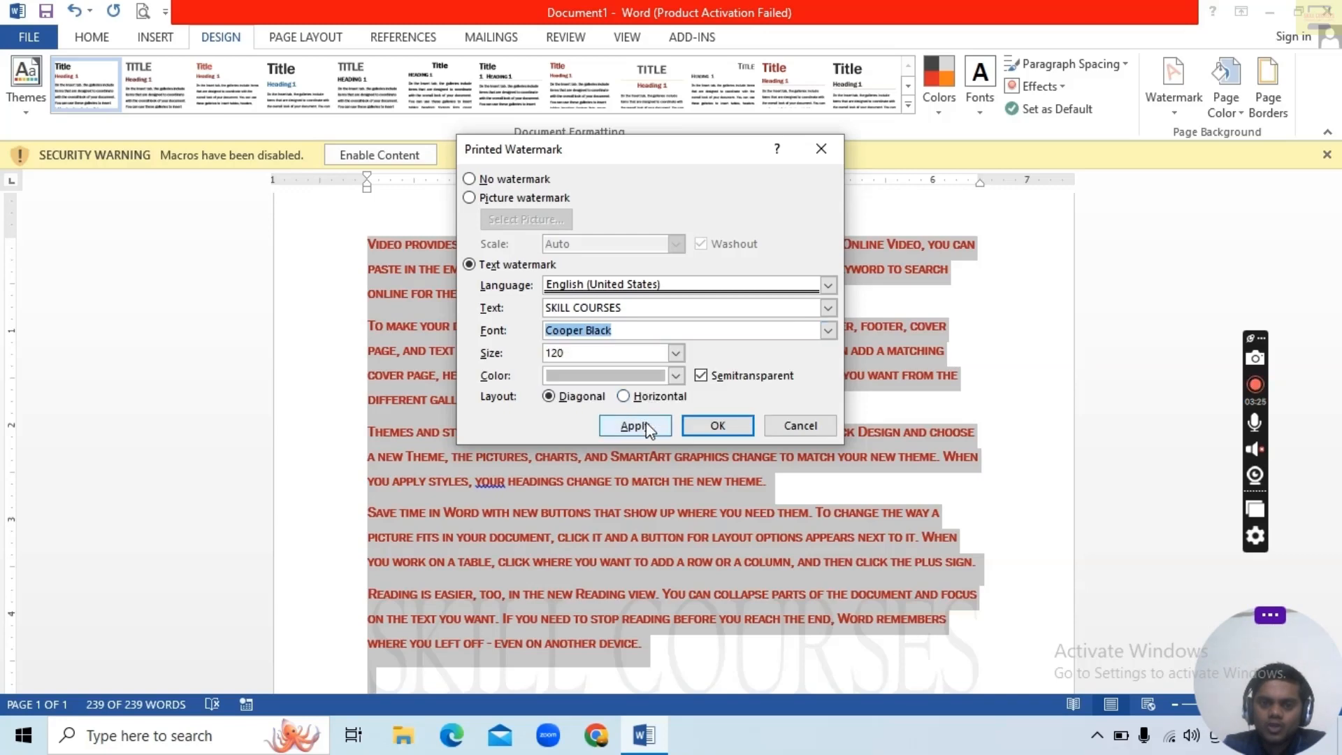
left_click(646, 423)
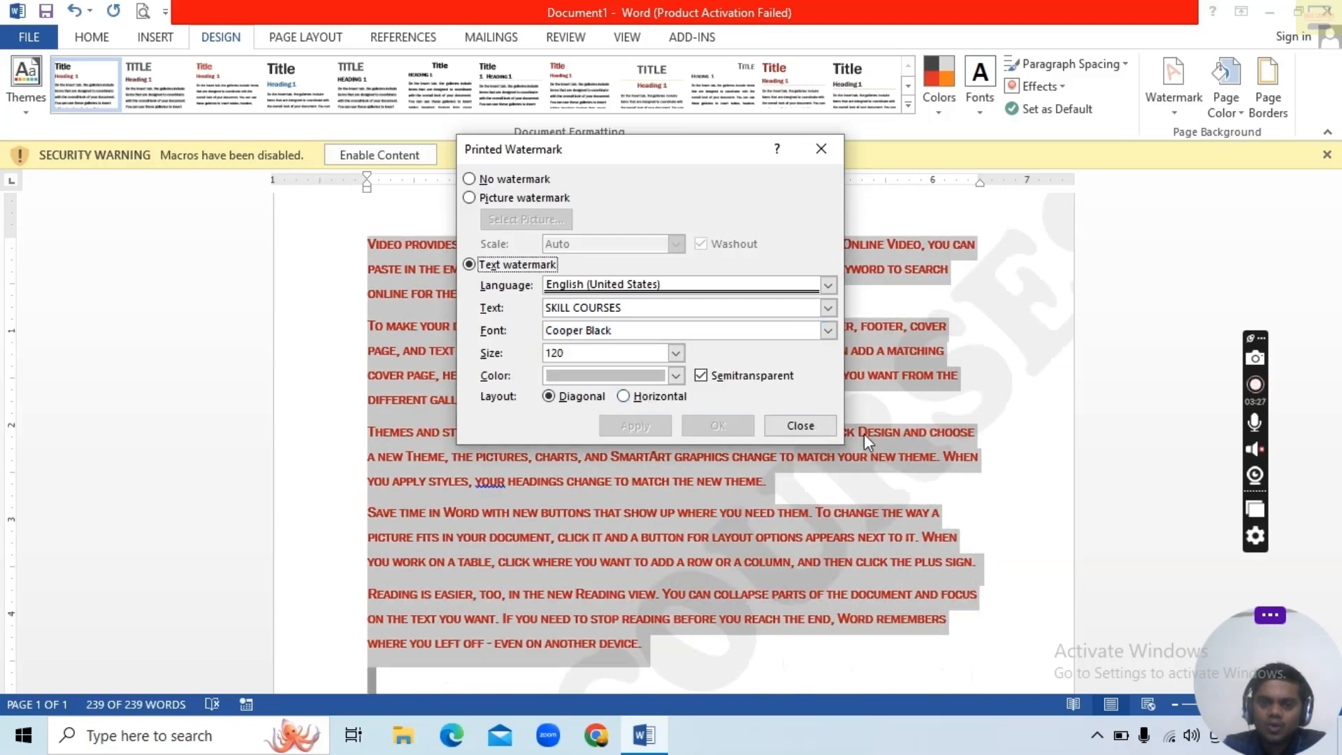
left_click(797, 428)
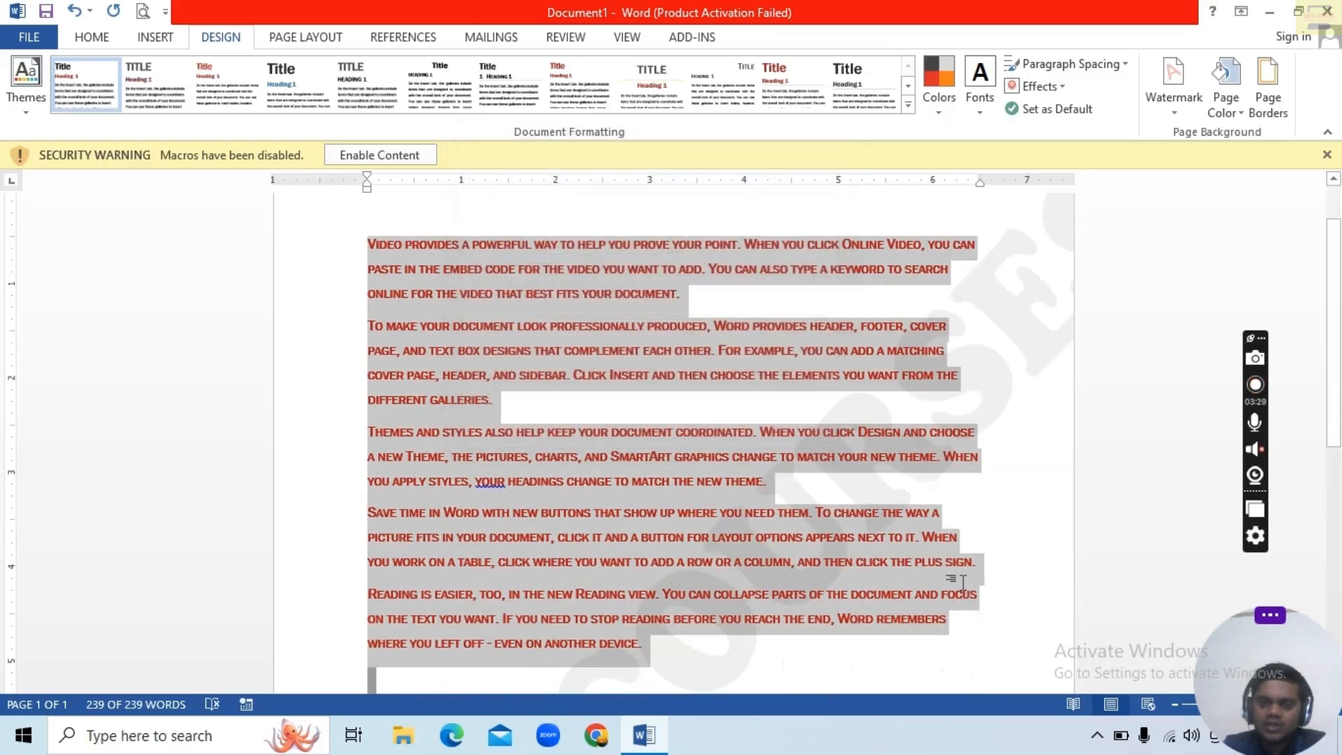
Step: Look over the page and remove the SKILL COURSES watermark
scroll(804, 536, "down", 3)
scroll(794, 542, "up", 4)
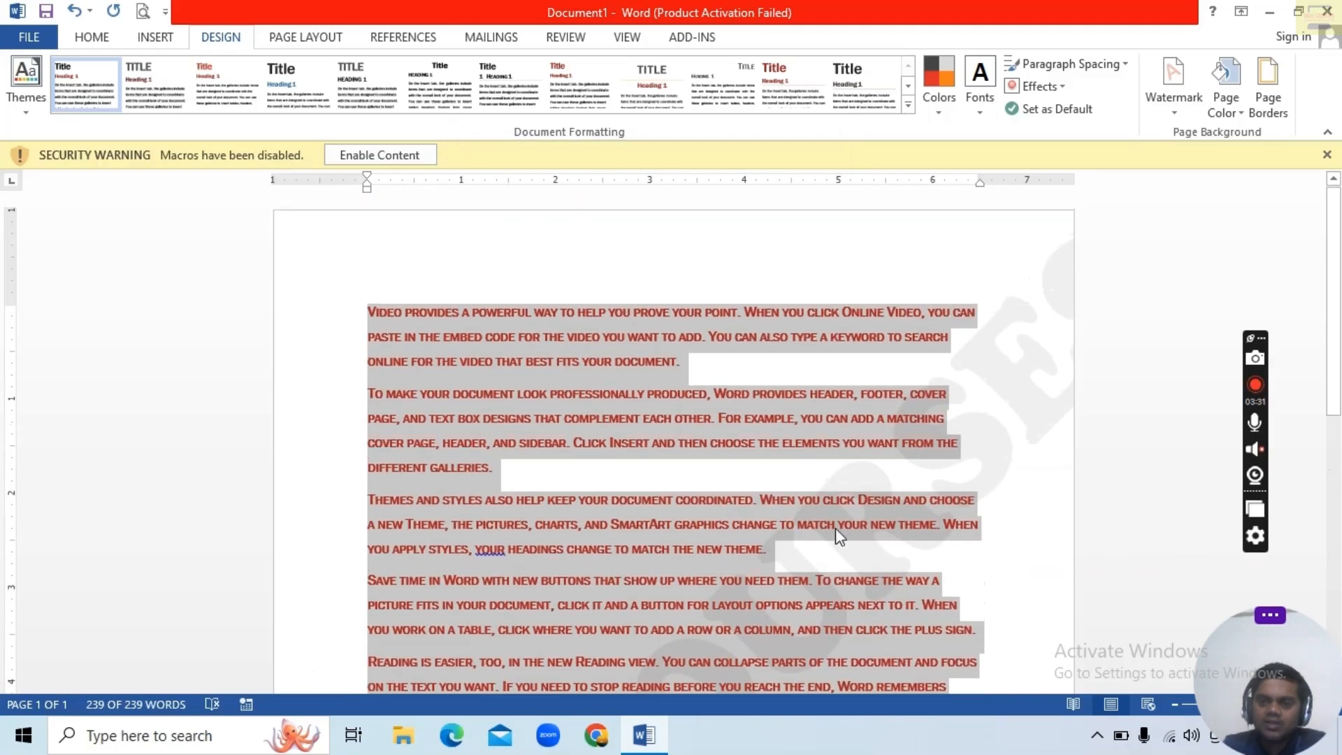
left_click(1175, 112)
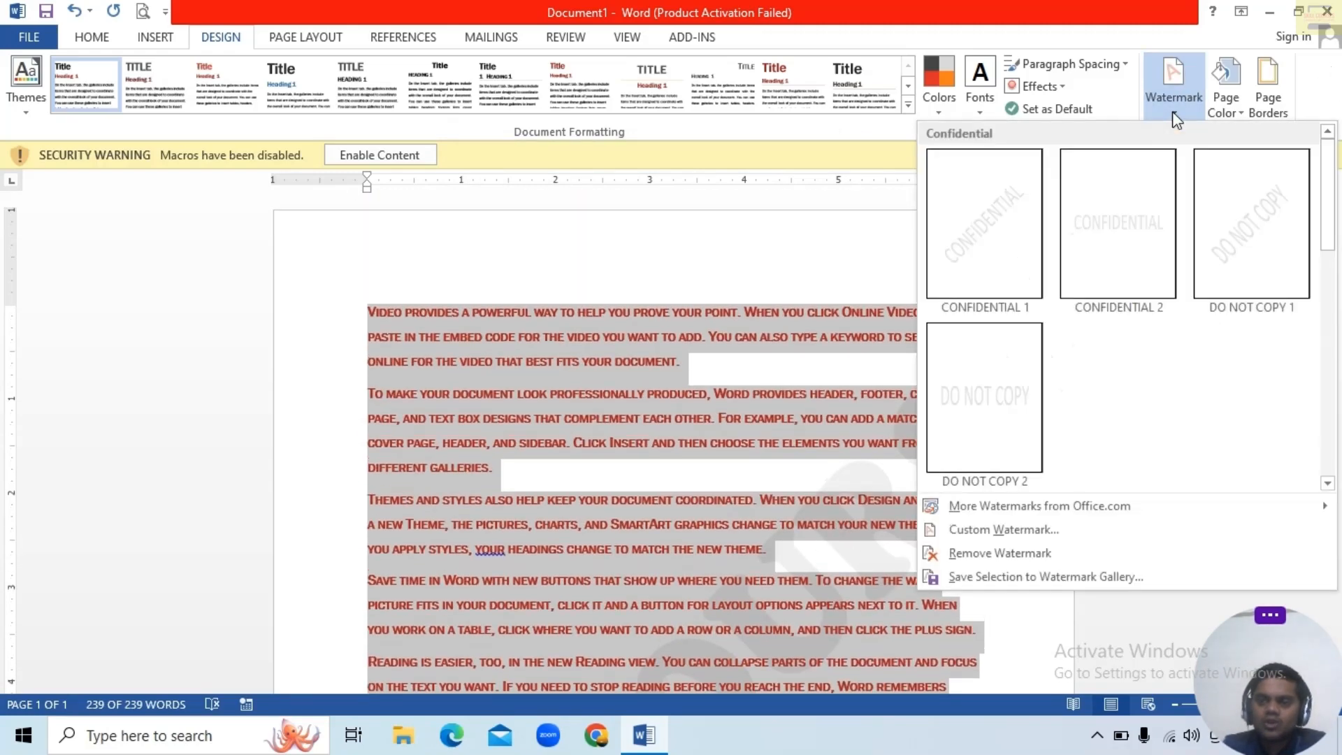
left_click(1014, 560)
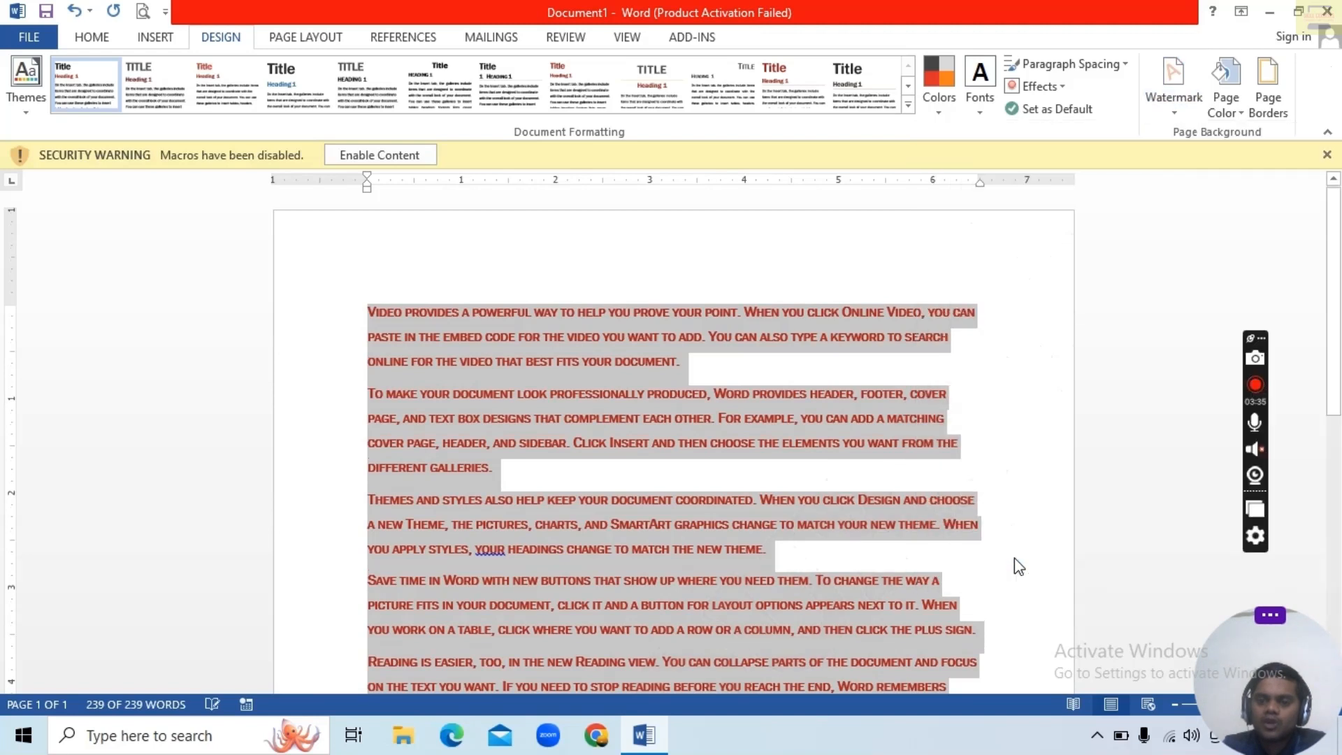
Step: Start a custom picture watermark and browse the computer's files for its image
left_click(1176, 105)
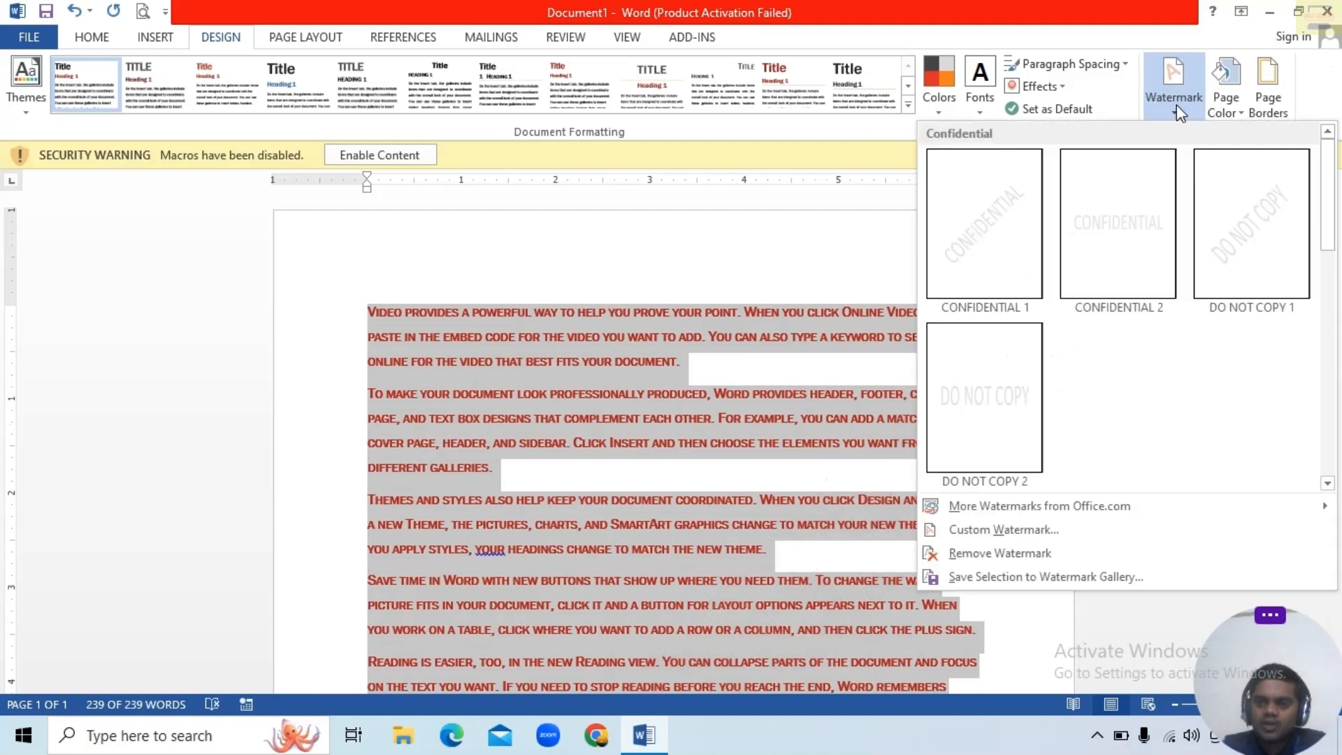
left_click(1001, 531)
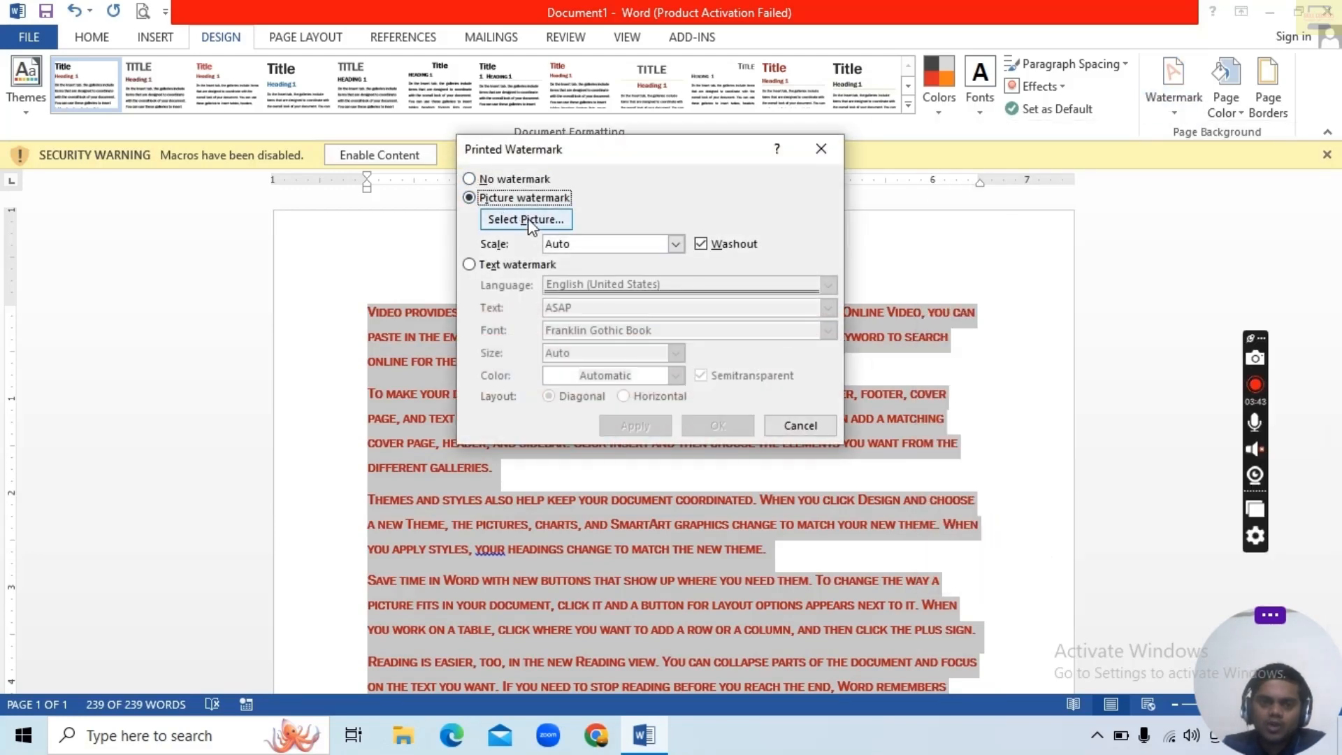
left_click(527, 218)
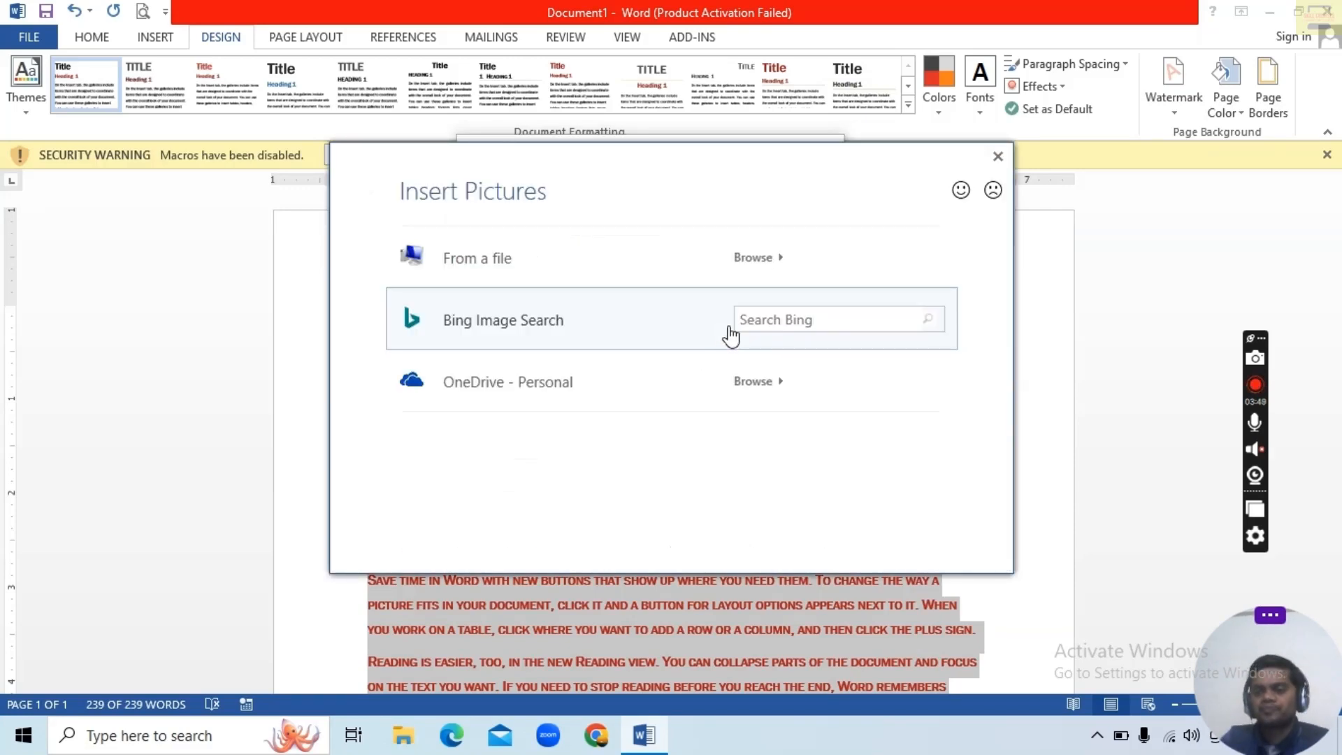
left_click(778, 258)
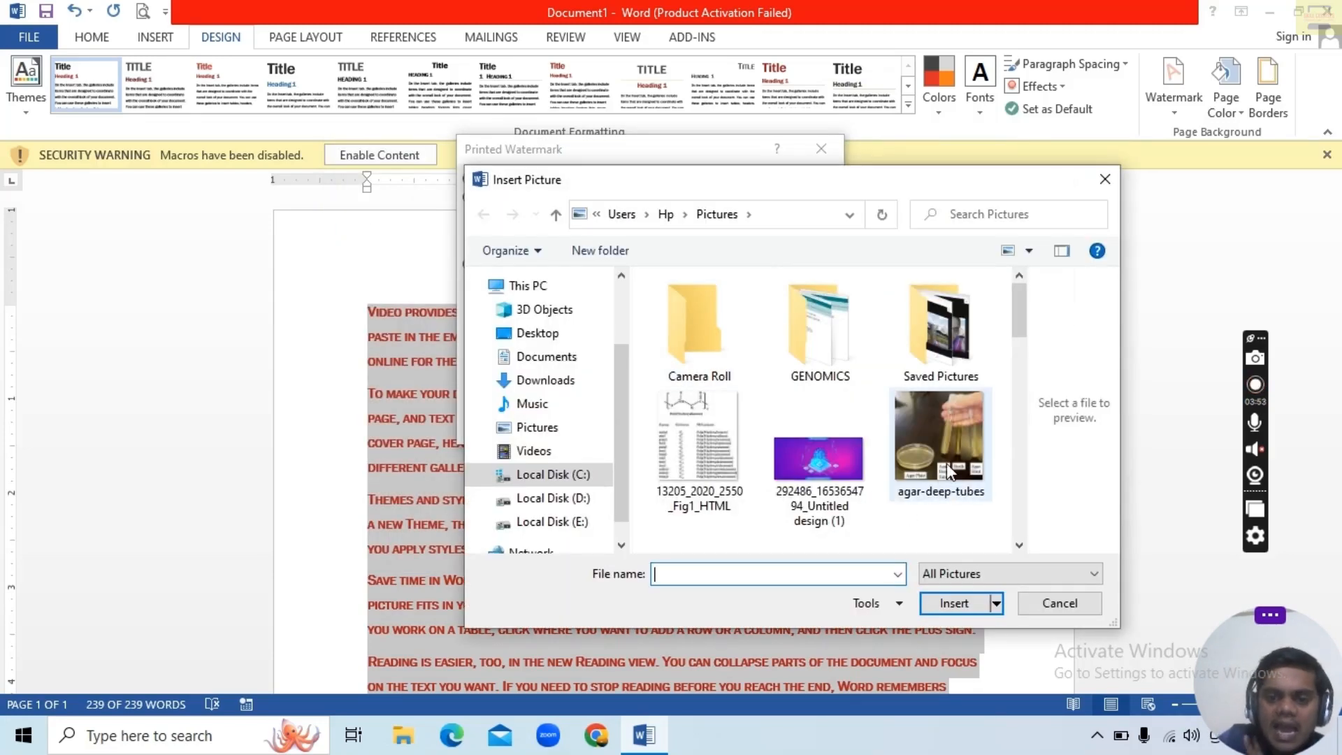
double_click(956, 373)
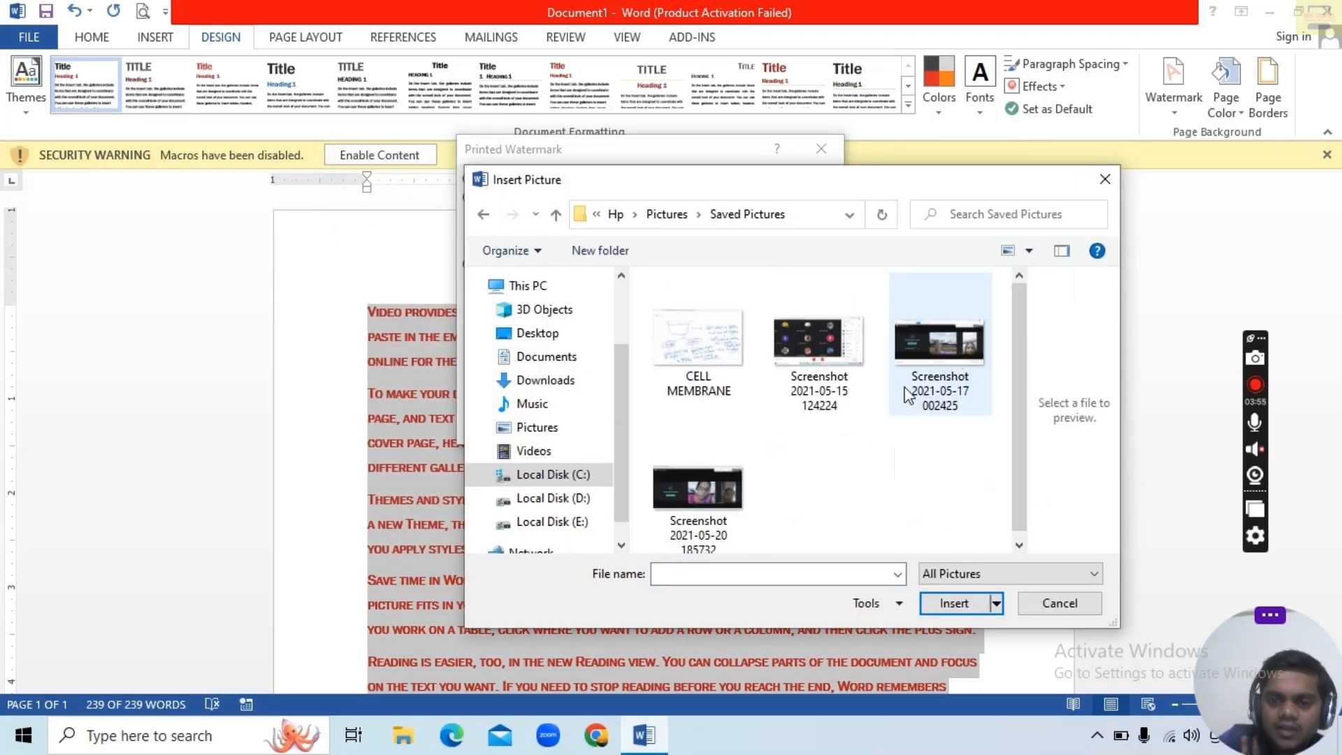
left_click(945, 360)
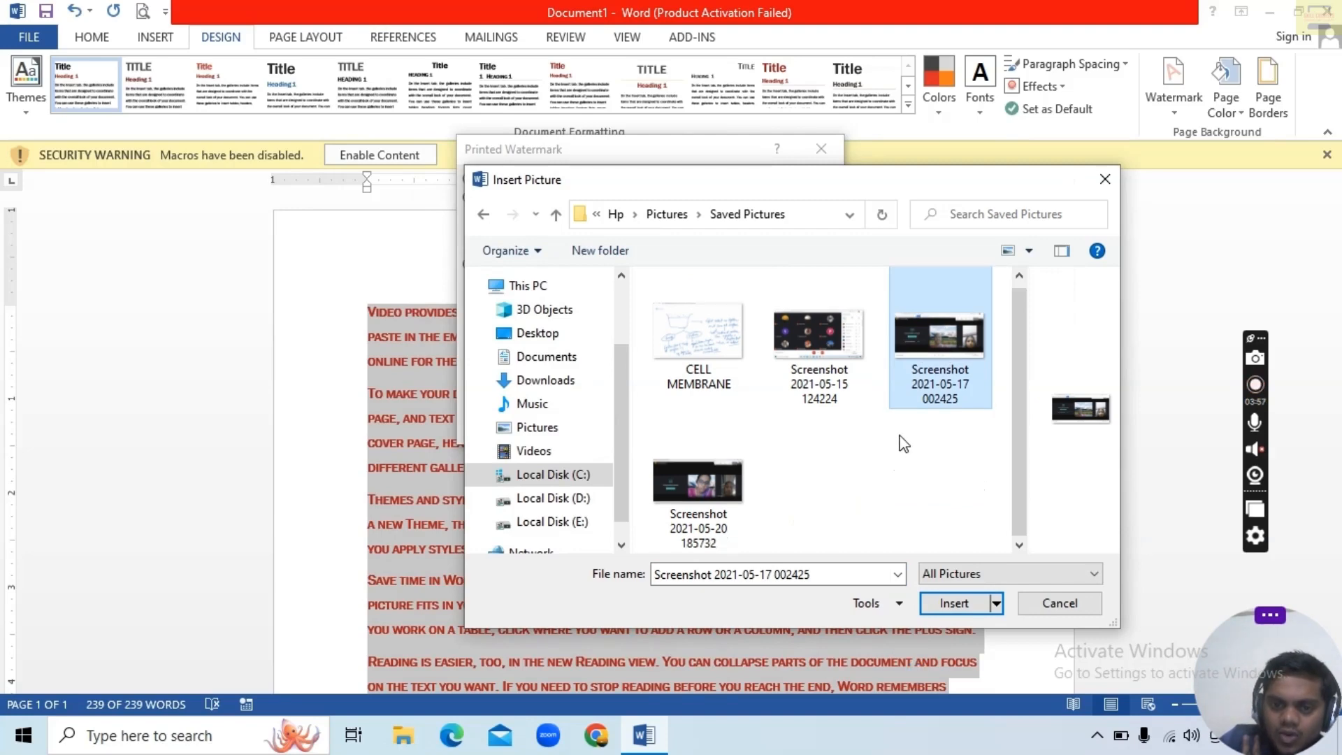
left_click(484, 216)
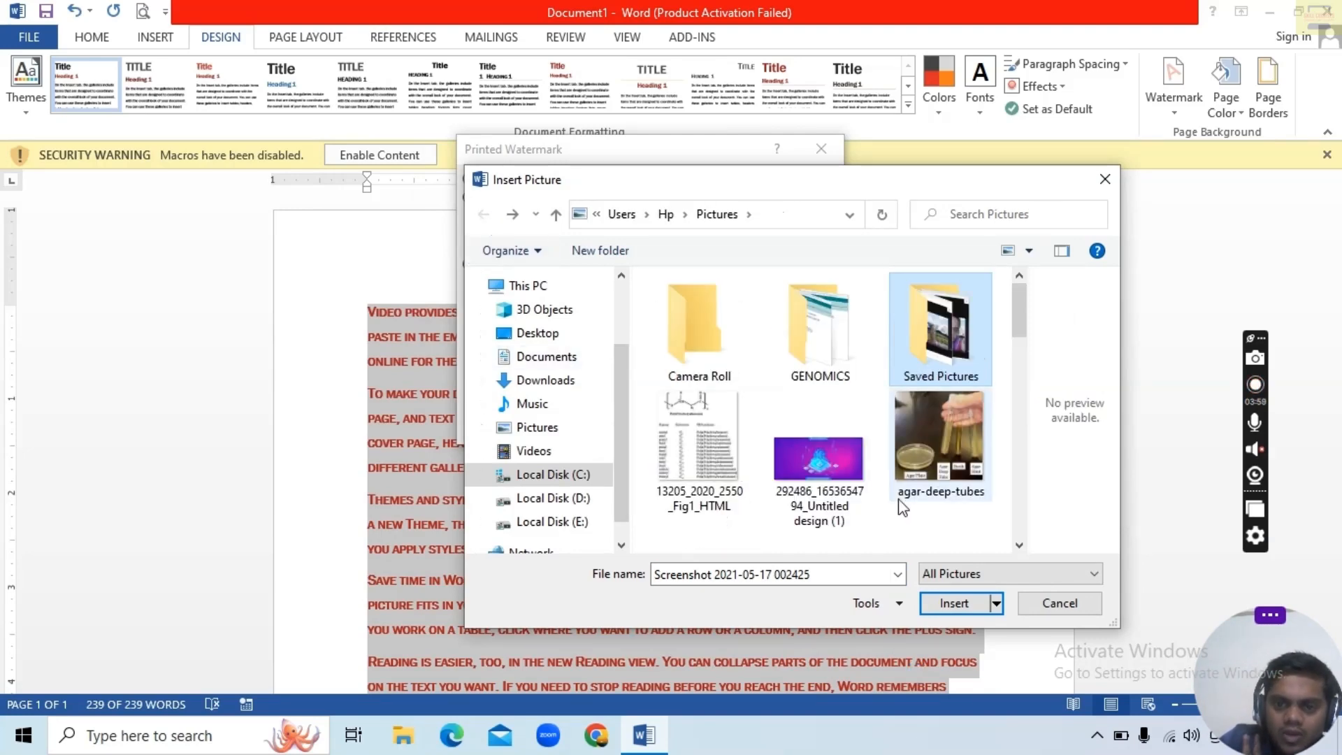
Step: Apply the machinery and plant image download (2) from the Pictures folder as a washout picture watermark with Auto scale
scroll(870, 446, "down", 5)
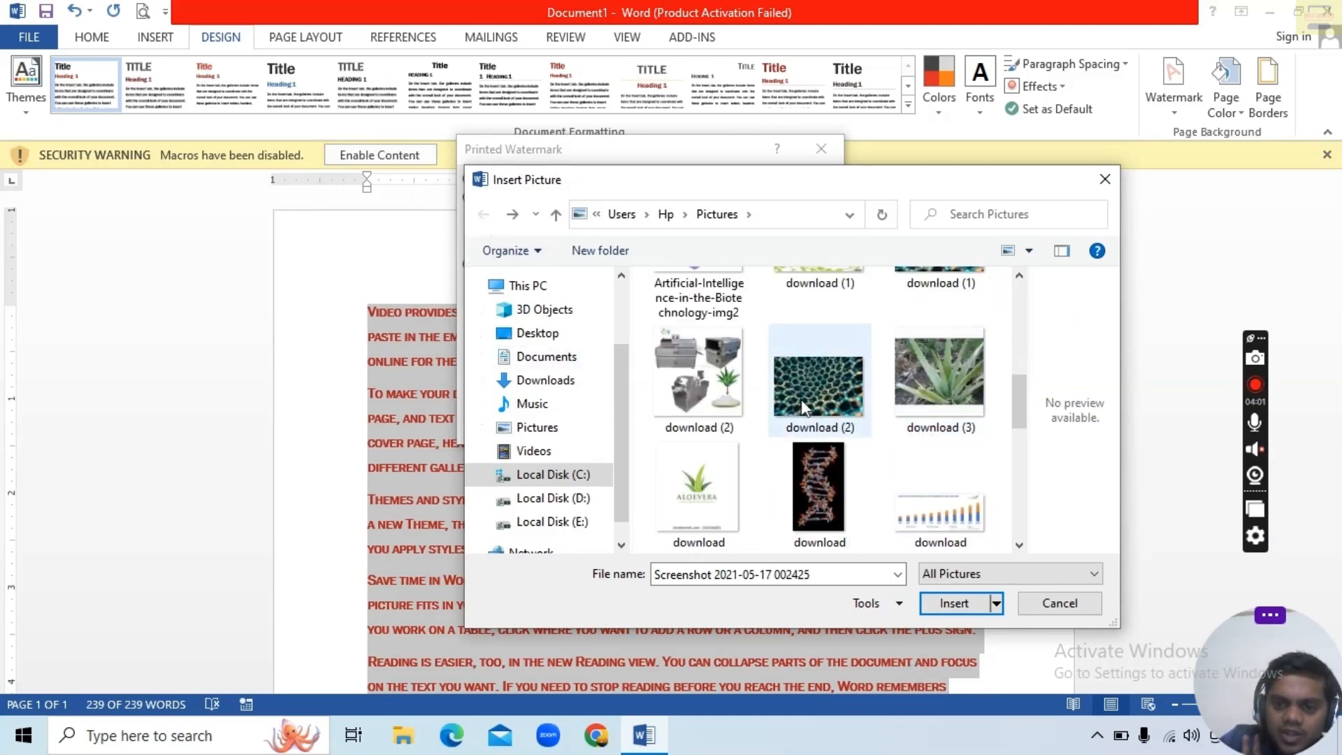
left_click(668, 371)
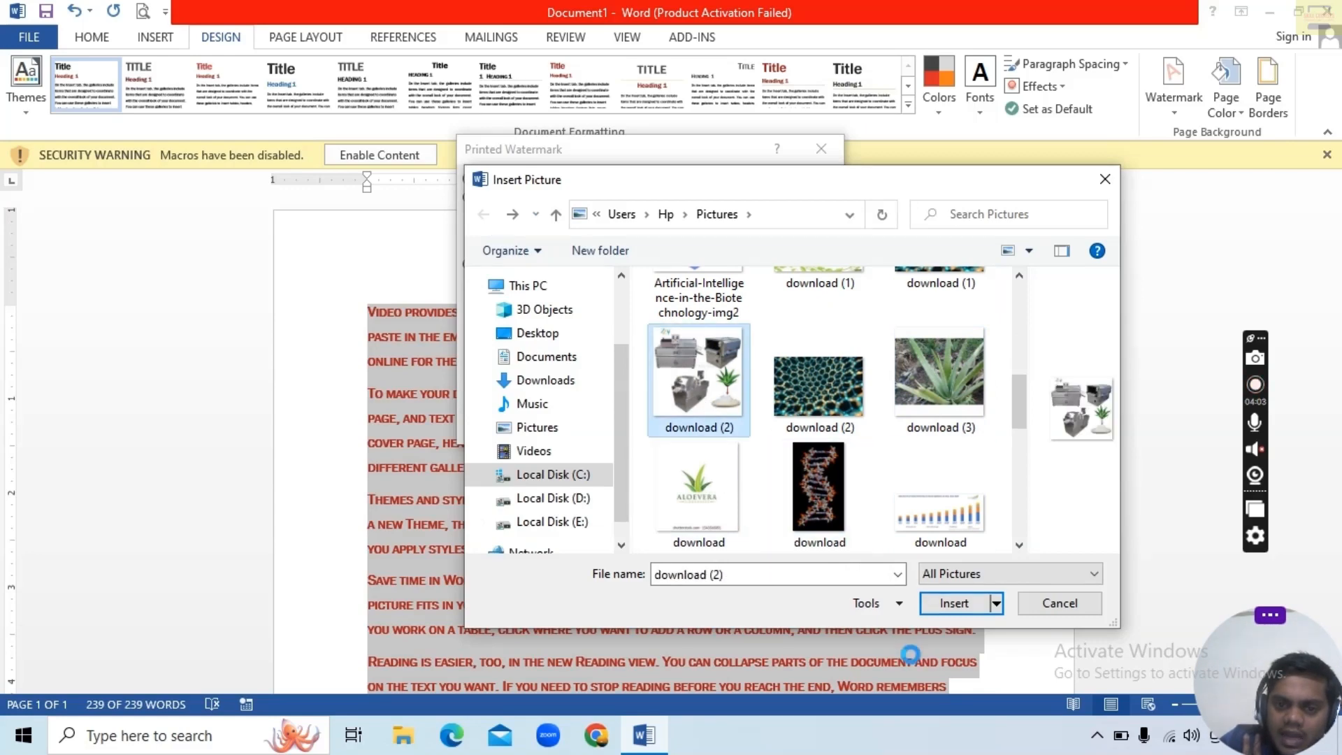
left_click(961, 602)
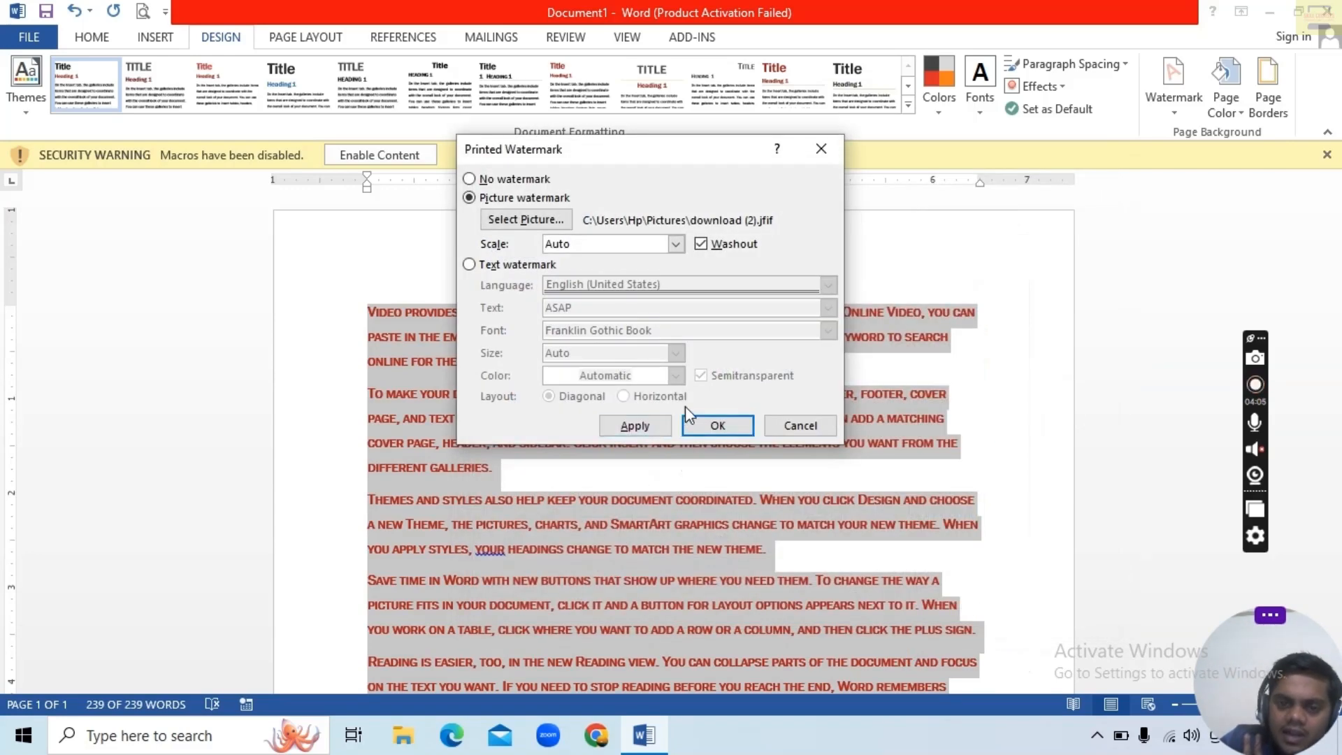
left_click(630, 424)
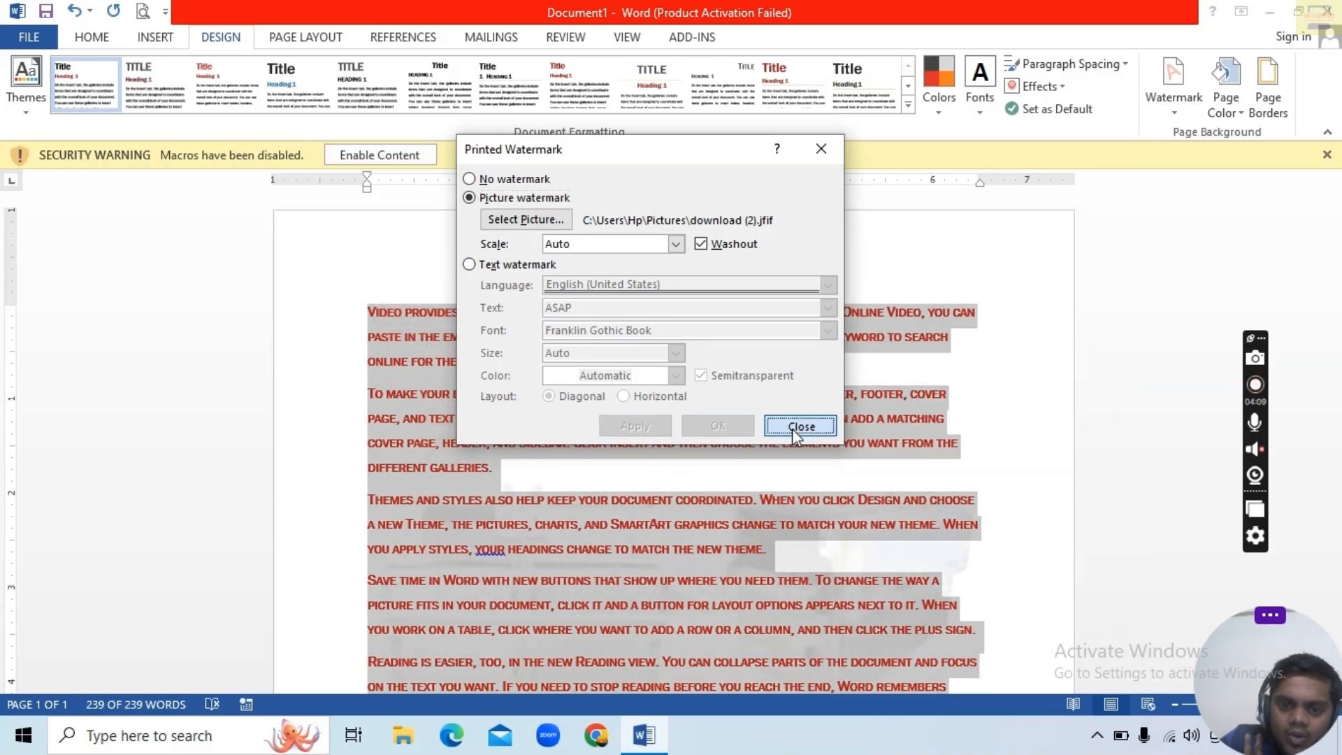
left_click(794, 428)
left_click(829, 499)
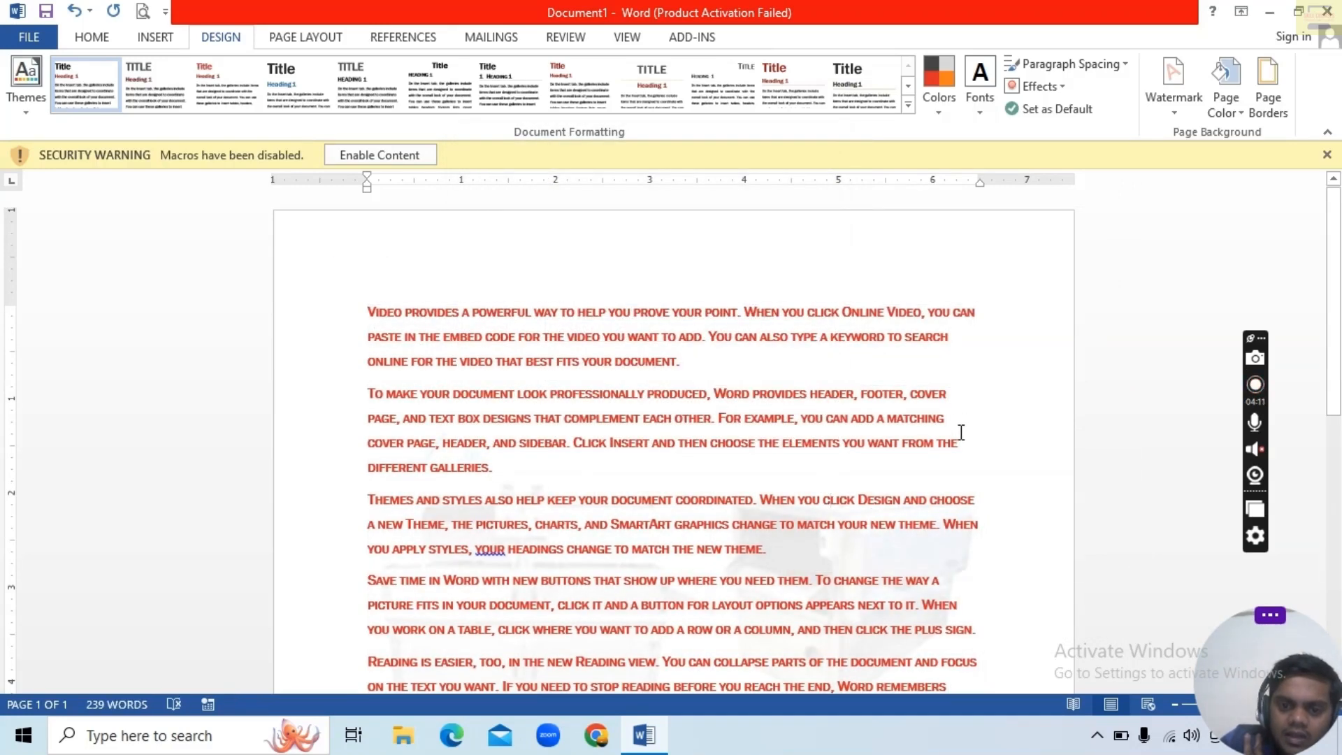
Step: Look over the picture watermark on the page and remove it
scroll(959, 428, "down", 3)
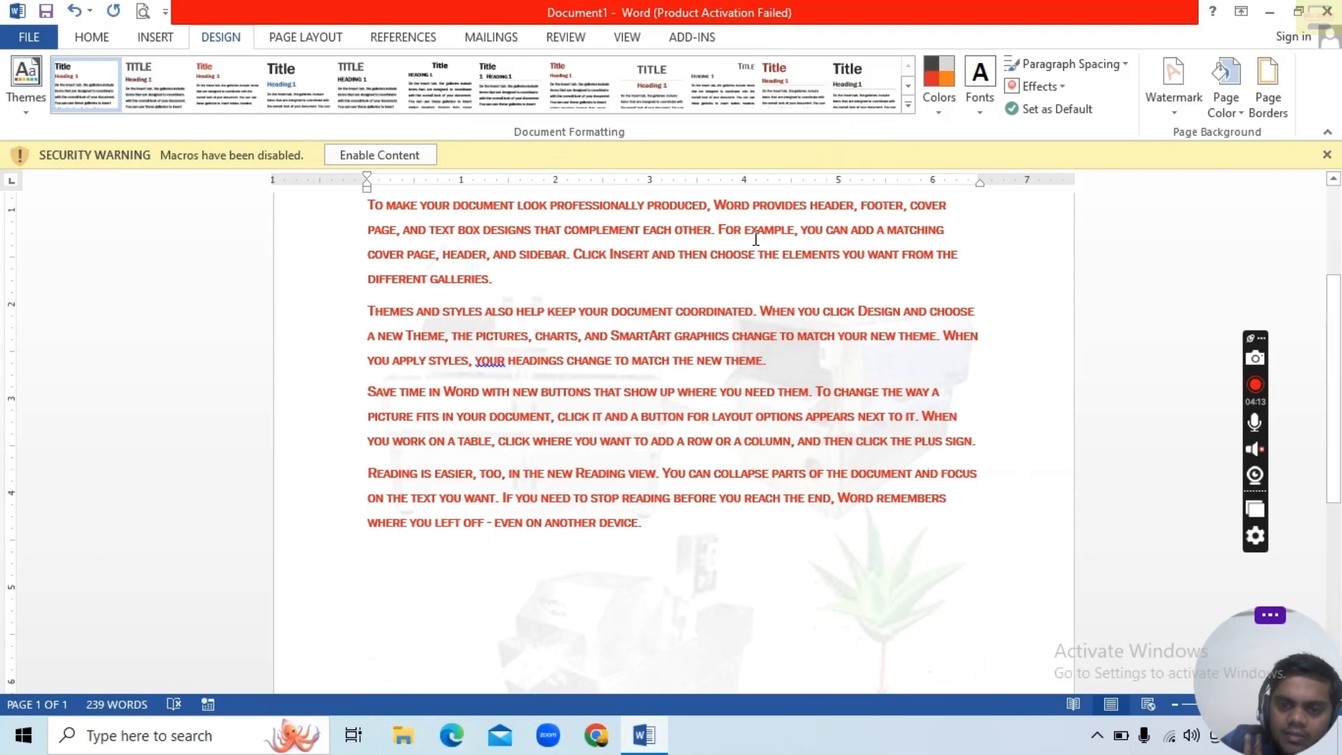
left_click(1187, 121)
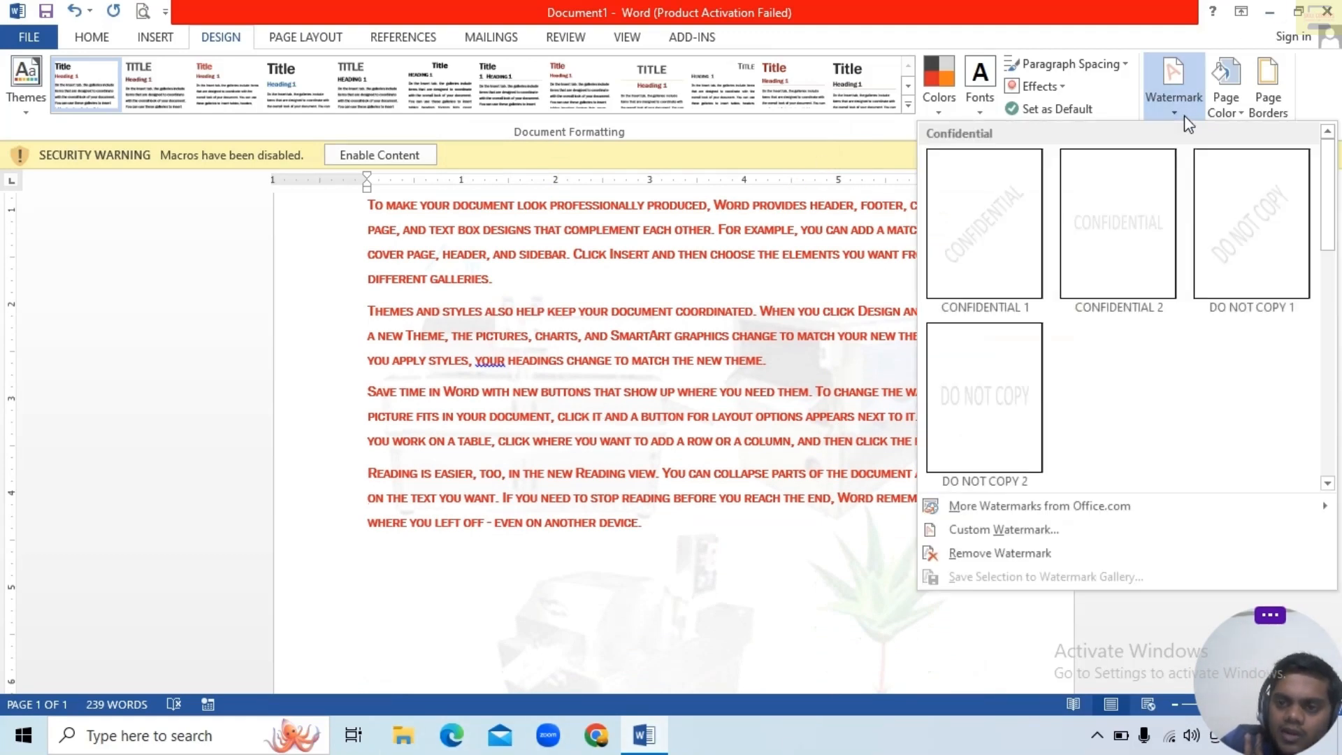
left_click(1076, 559)
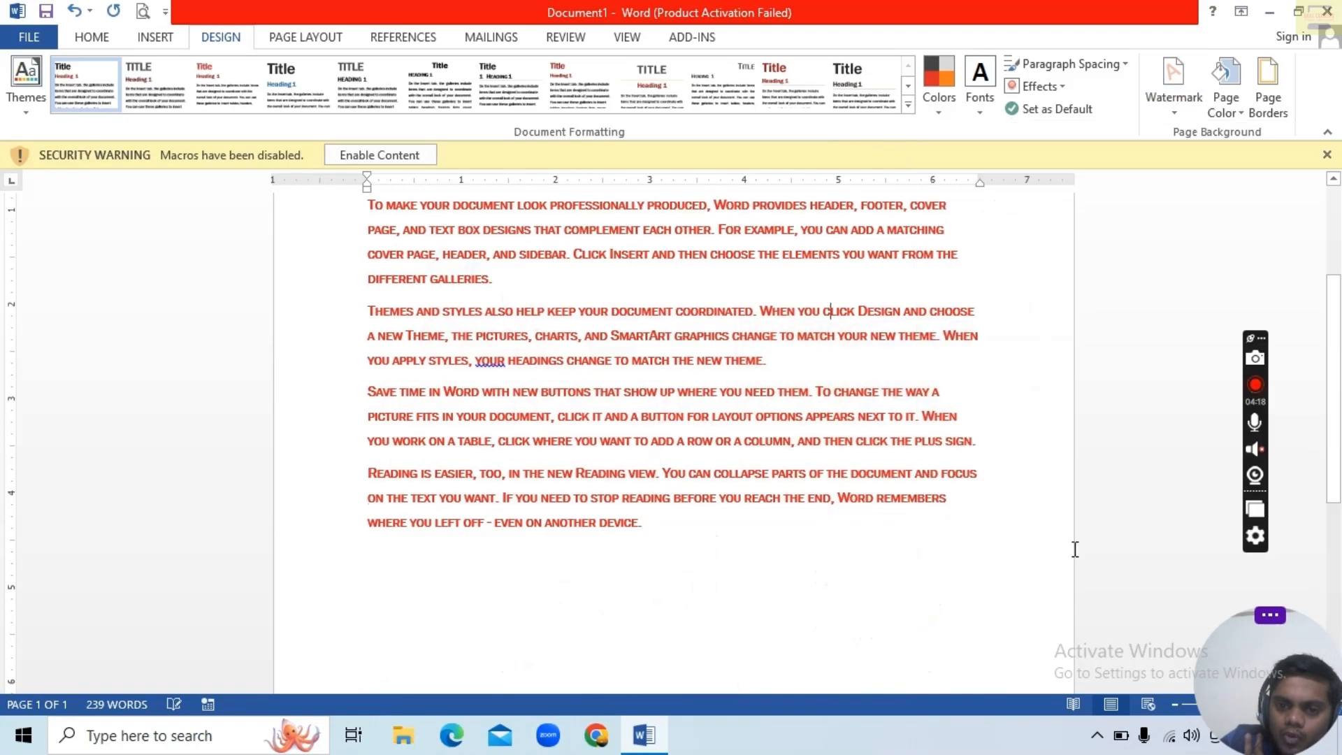
Step: Set up a two-colour gradient fill effect for the page background, with red as Color 1 and yellow as Color 2
left_click(1239, 112)
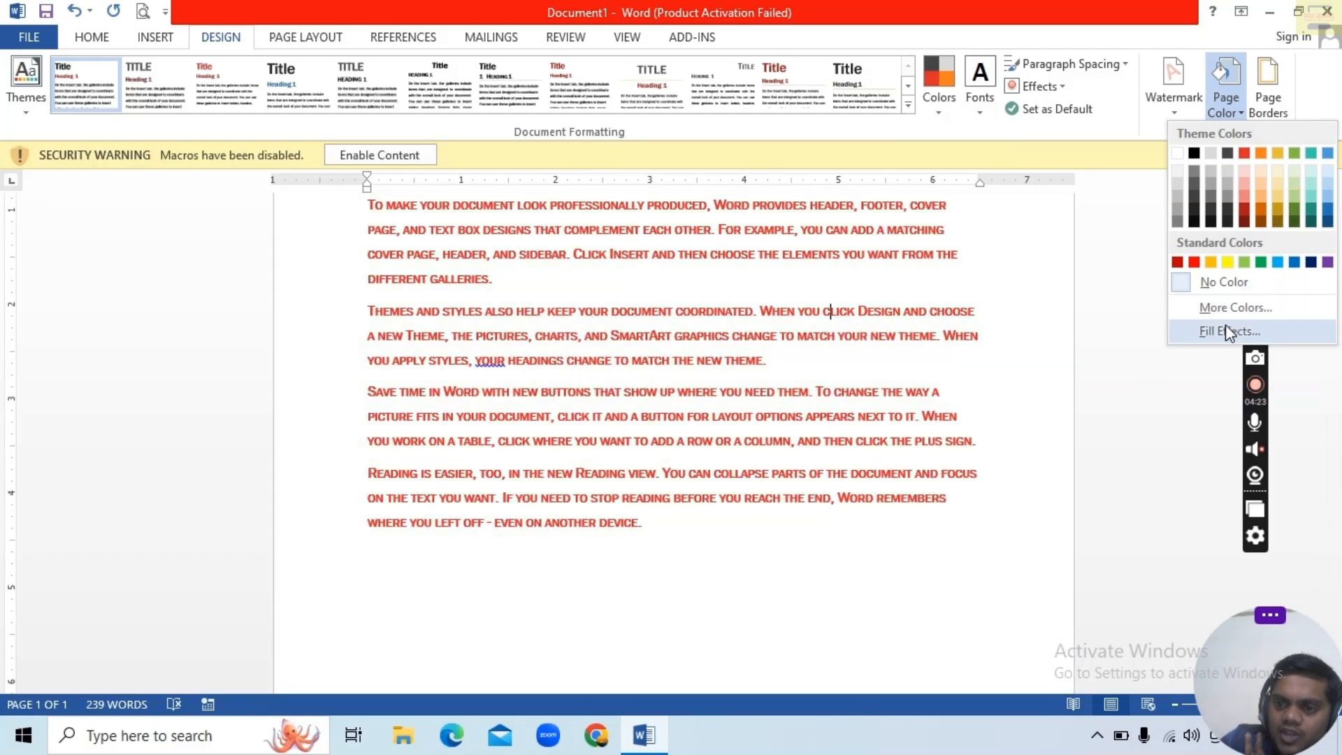
left_click(1223, 326)
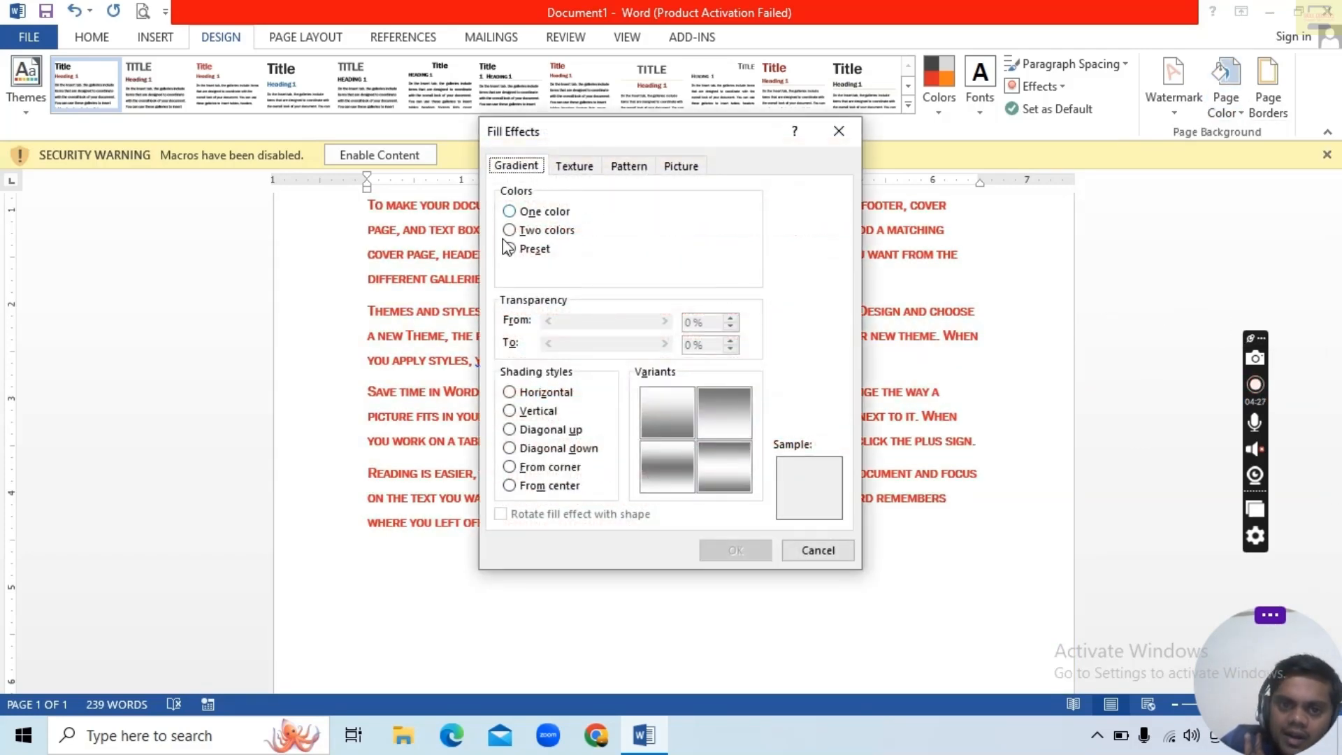
left_click(512, 229)
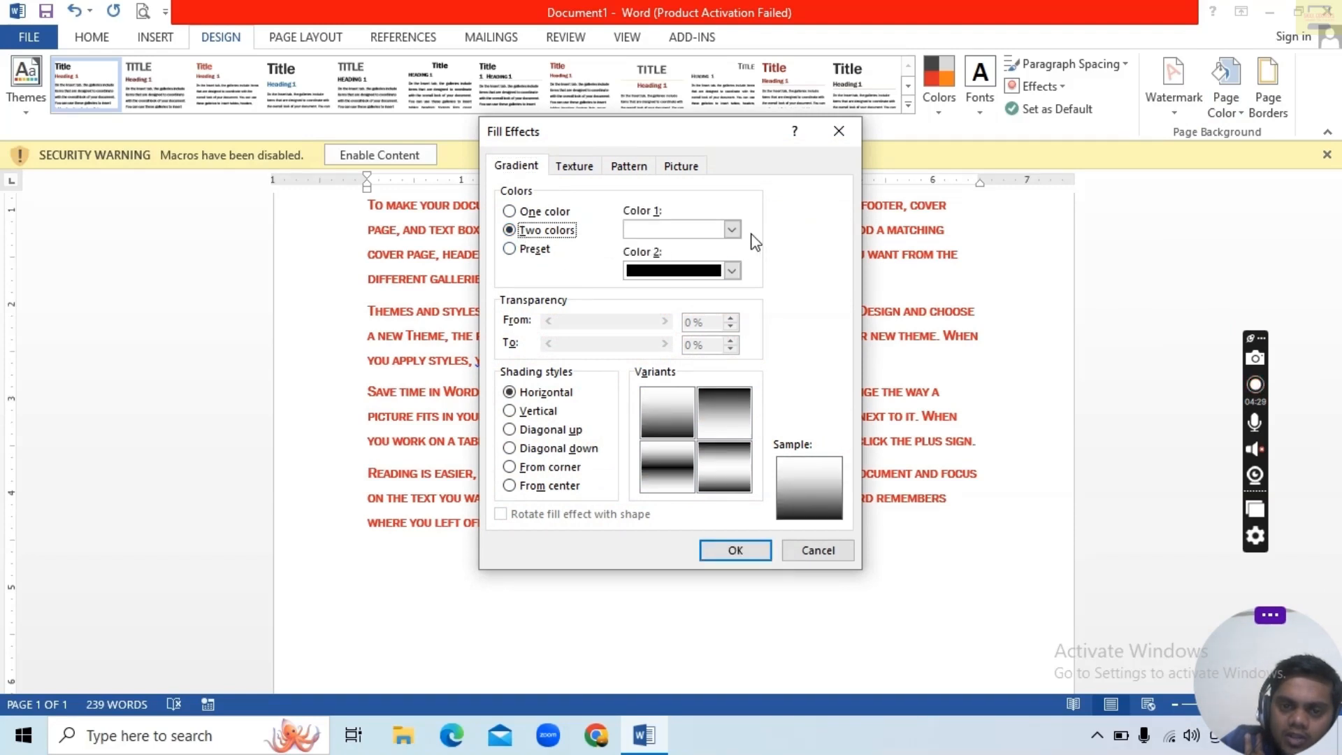
left_click(732, 230)
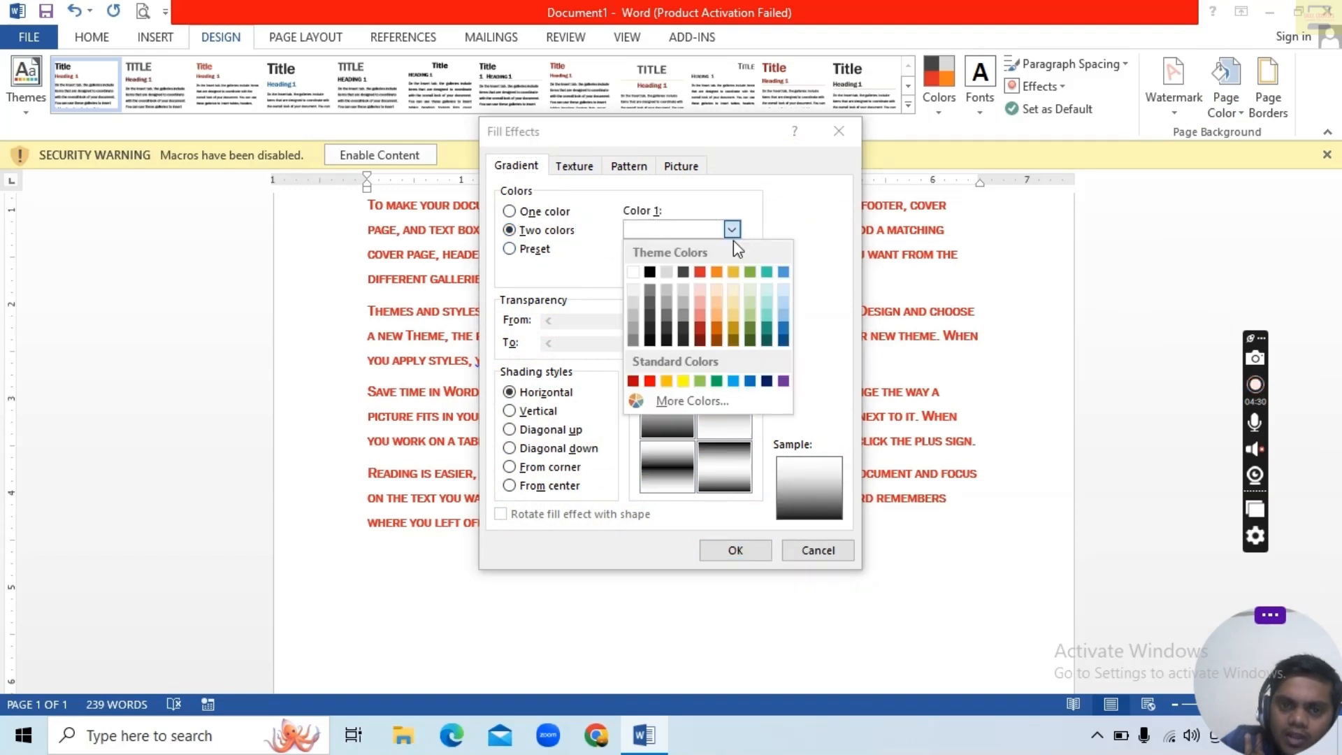
left_click(654, 380)
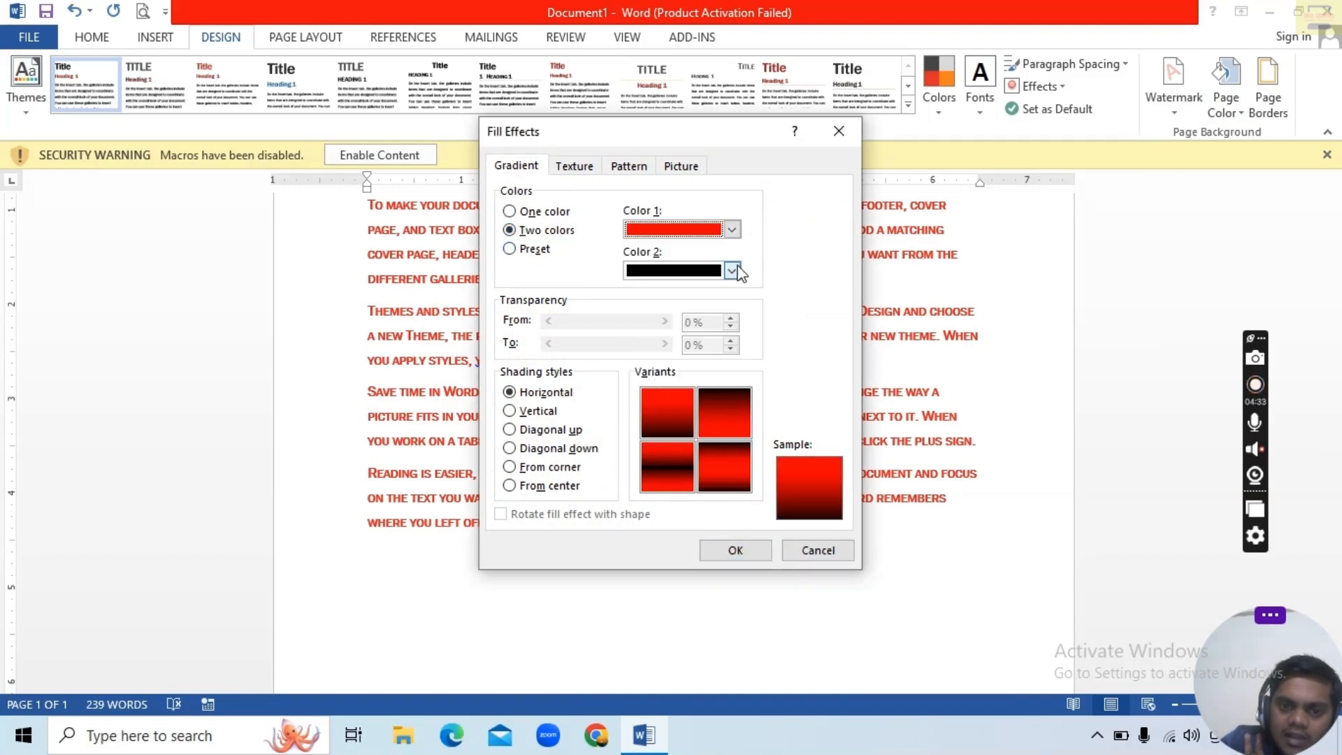
left_click(733, 272)
left_click(683, 421)
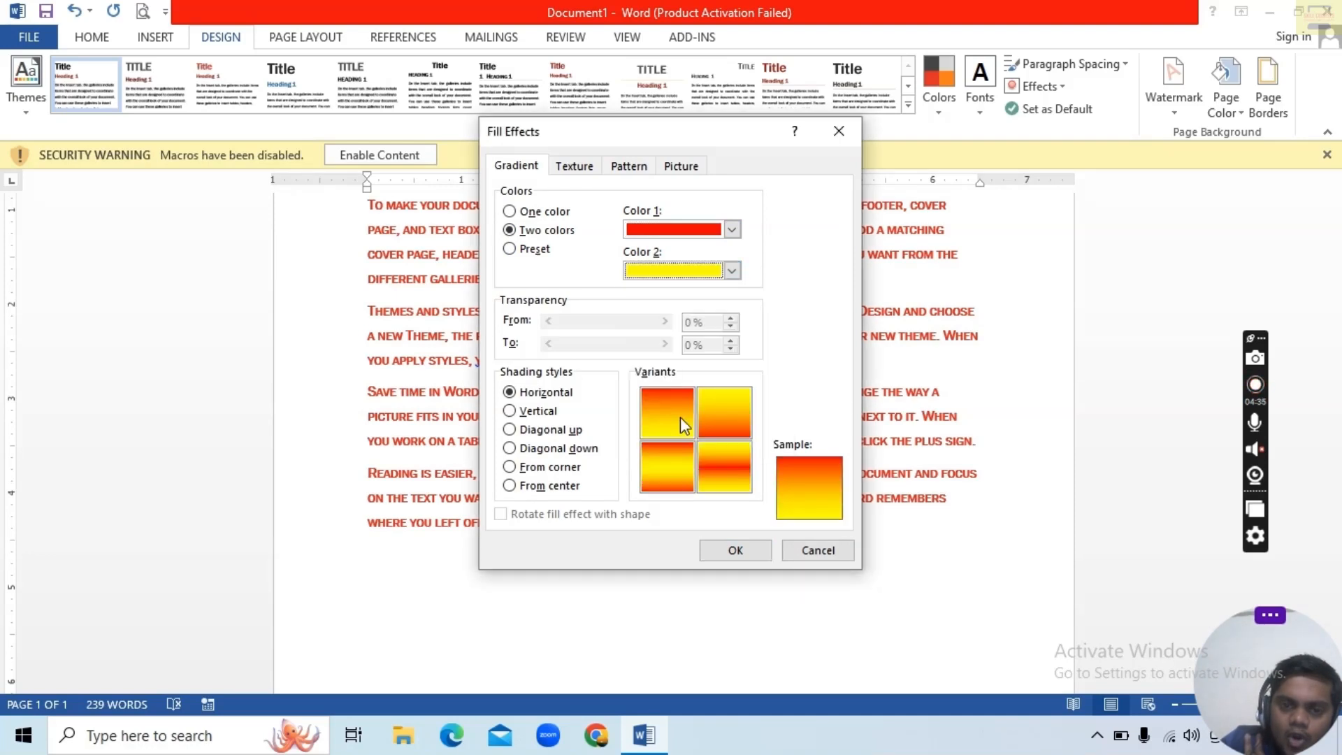
Step: Apply the gradient with the Diagonal up shading style and the variant that has yellow through the middle, and look over the page
left_click(549, 429)
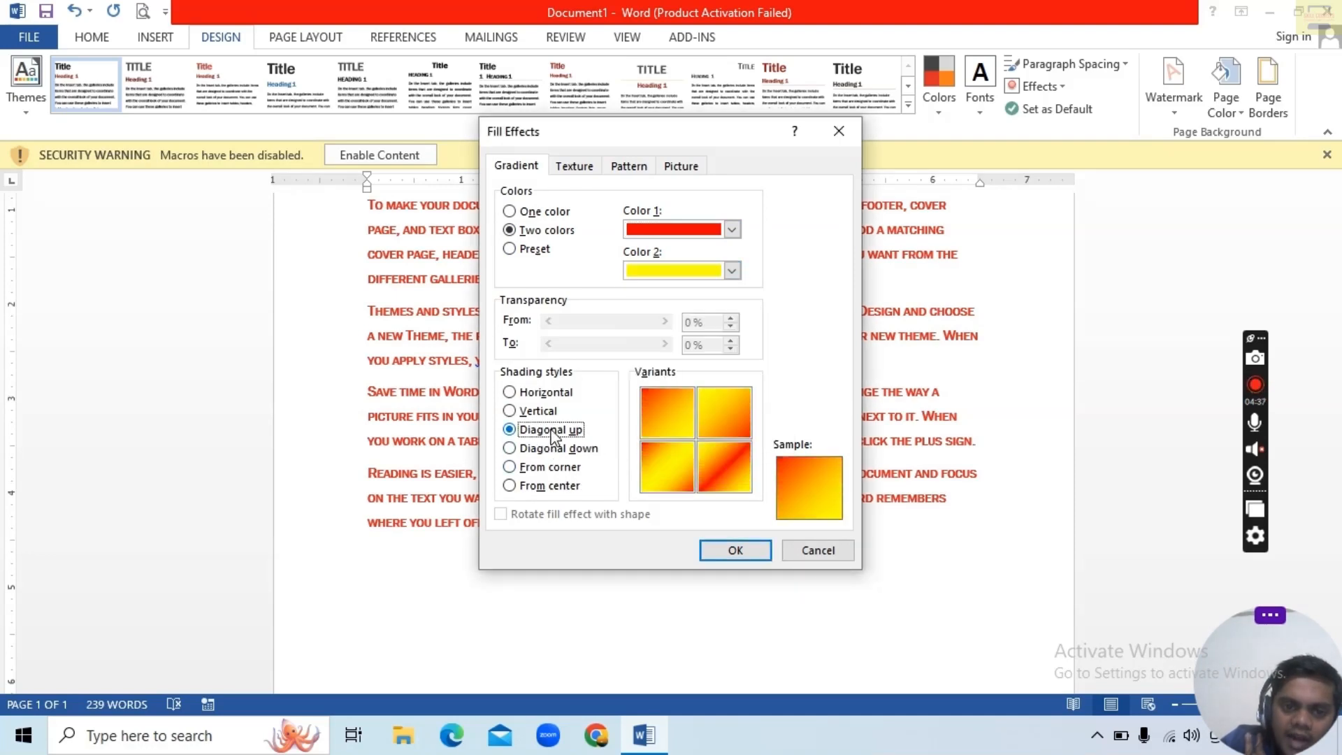
left_click(681, 464)
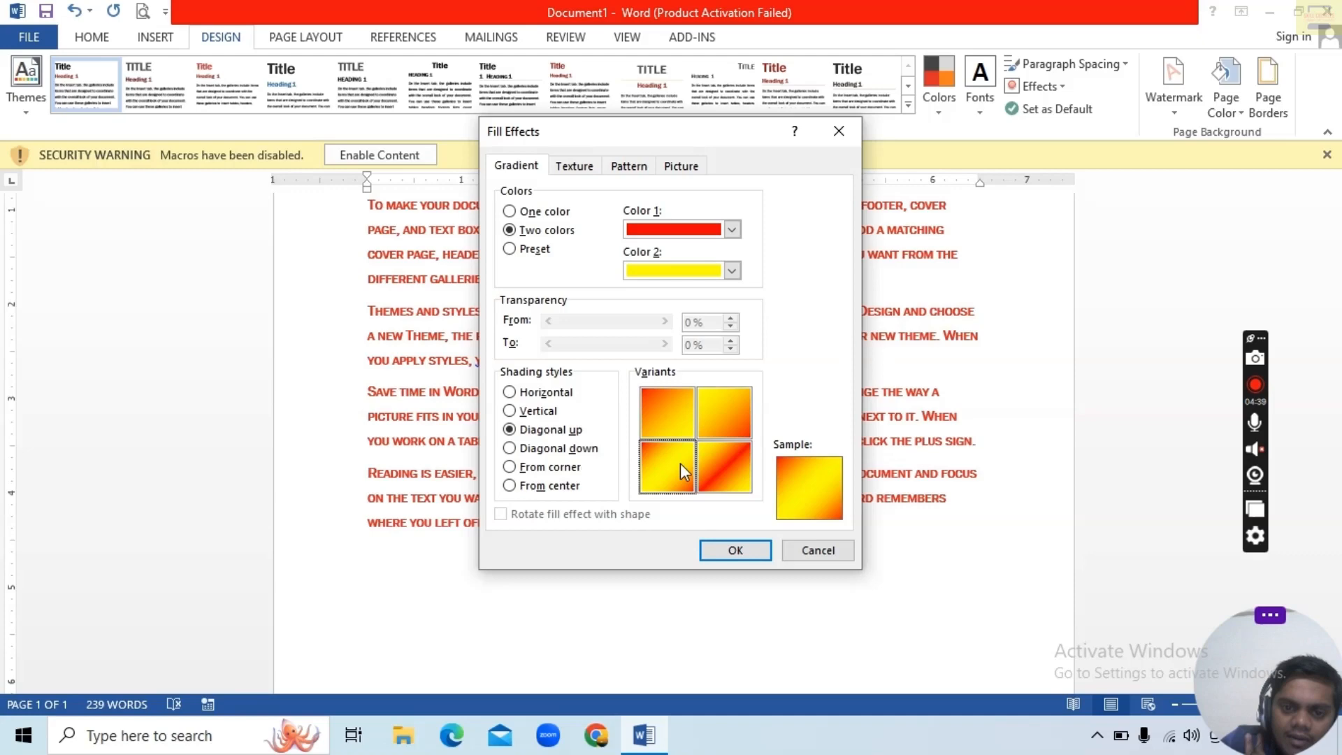
left_click(745, 553)
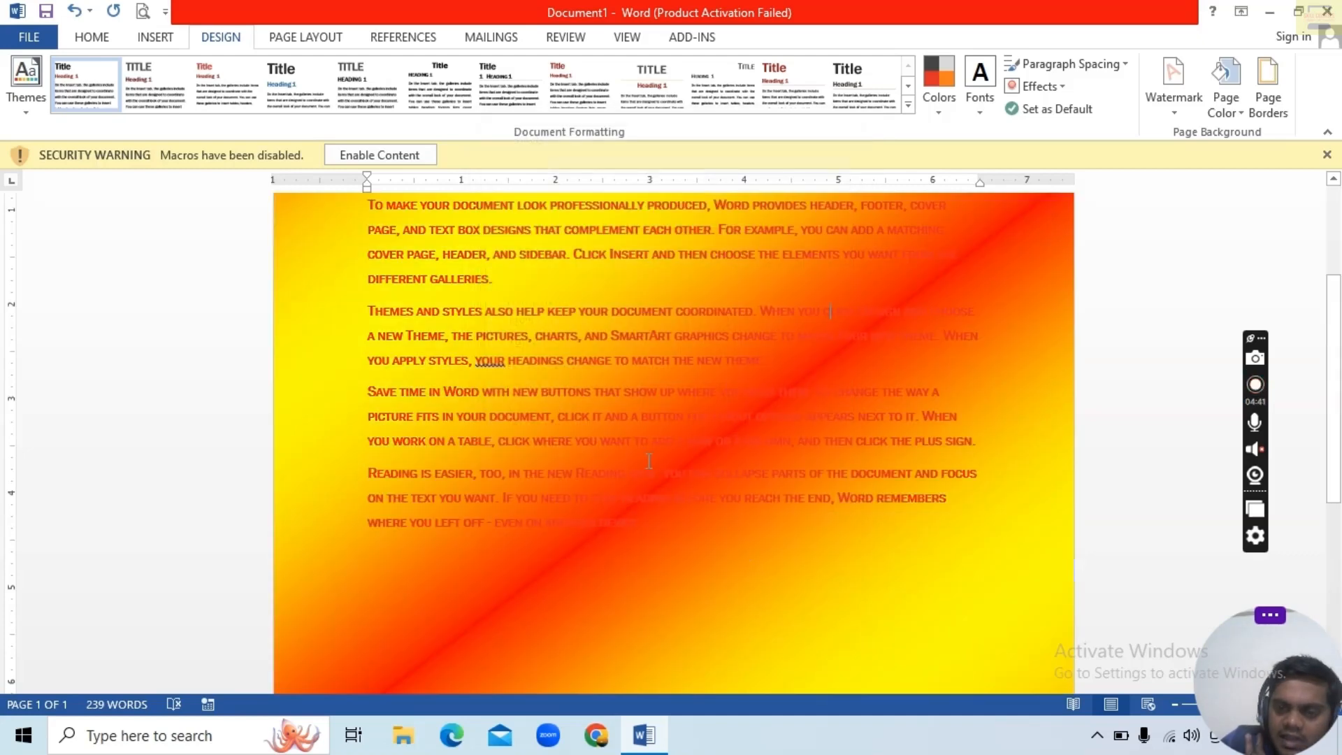
scroll(695, 473, "down", 8)
scroll(731, 459, "up", 5)
scroll(733, 455, "up", 4)
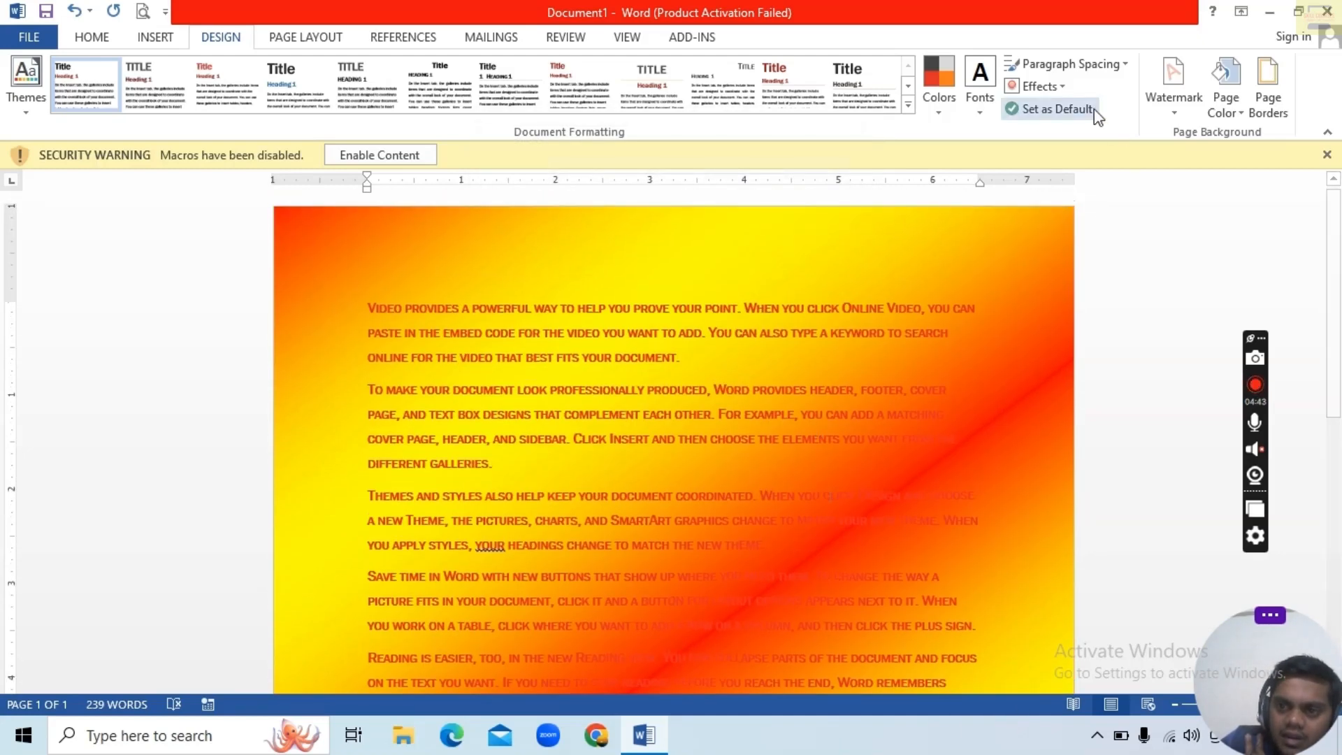
Step: Replace the gradient page background with the first tan woven texture from the fill effects
left_click(1174, 111)
left_click(1174, 111)
left_click(1223, 111)
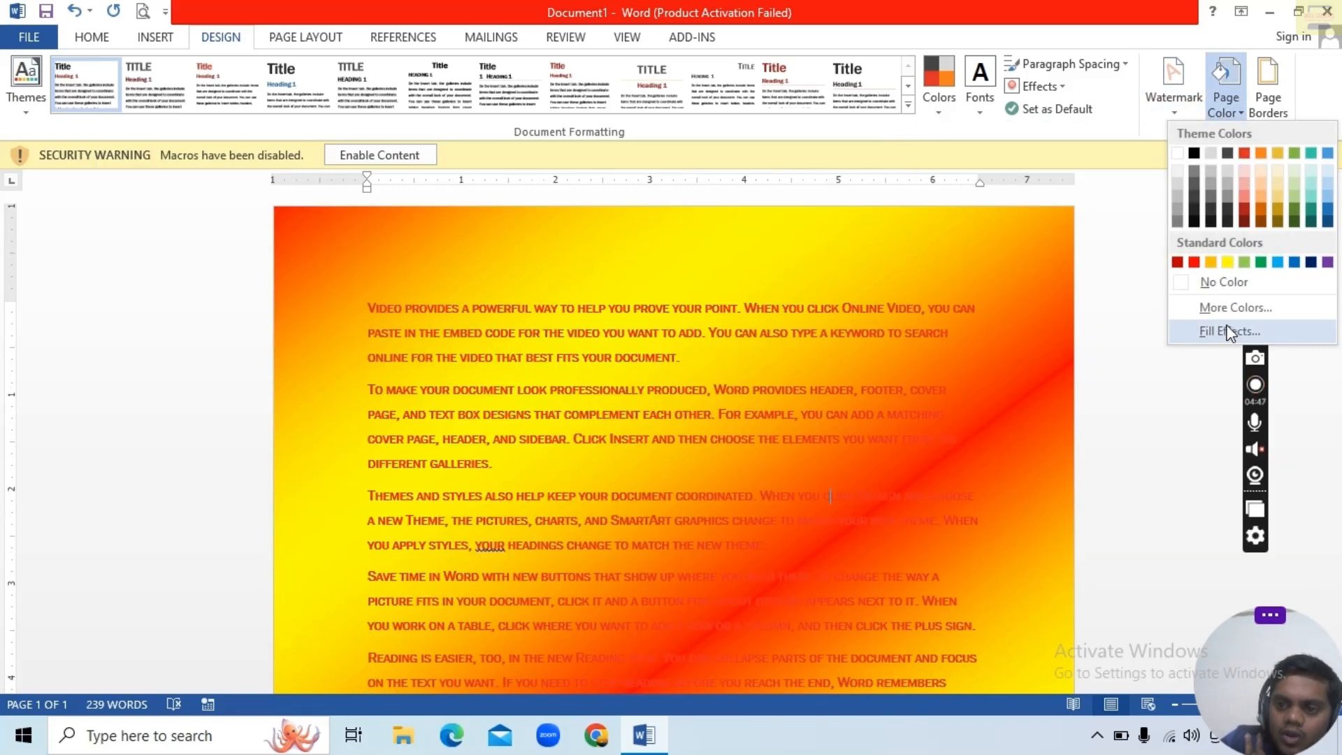
left_click(1230, 332)
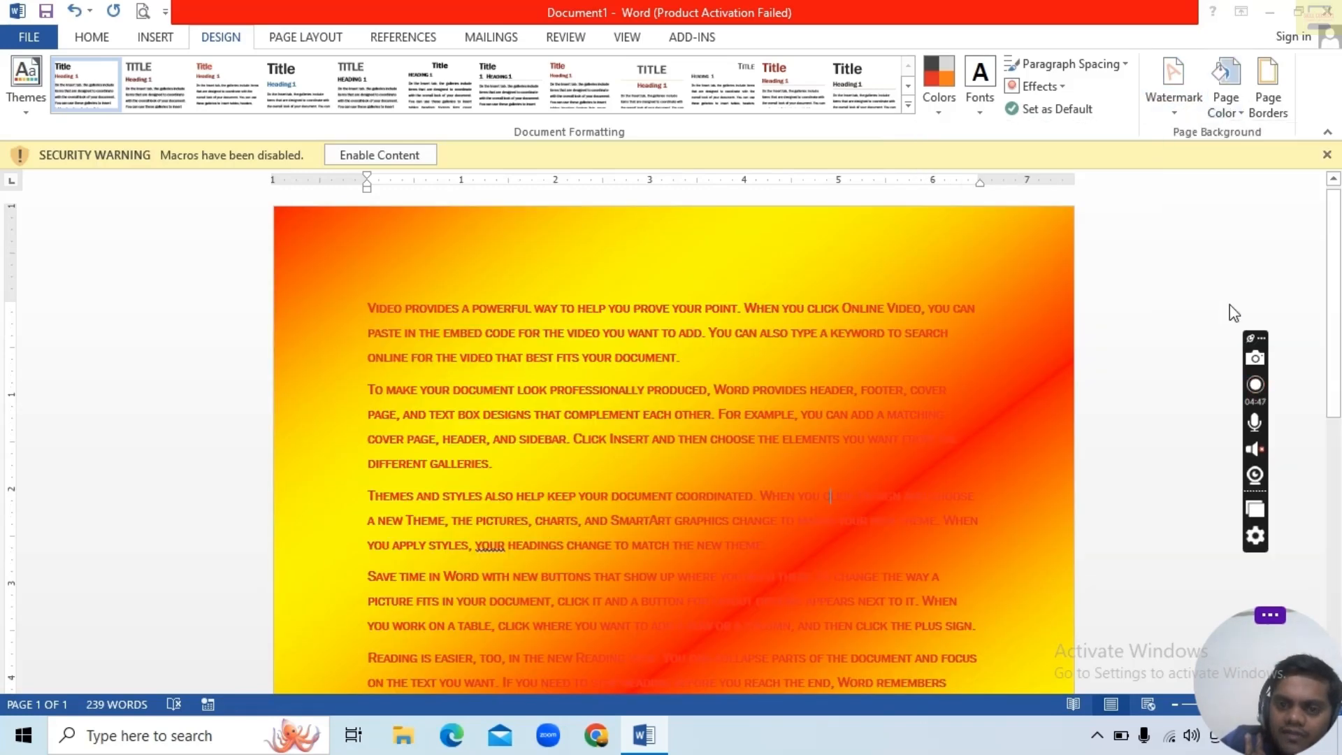
left_click(573, 166)
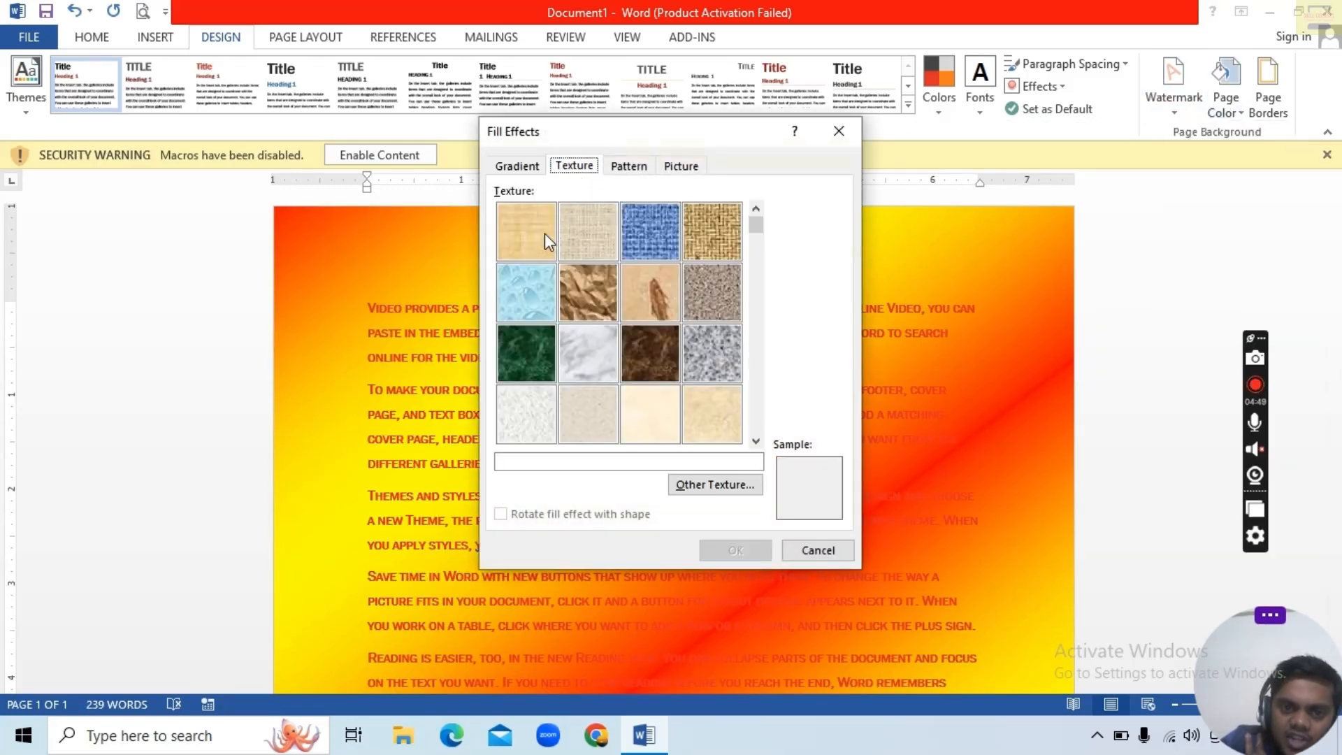
left_click(518, 252)
left_click(734, 550)
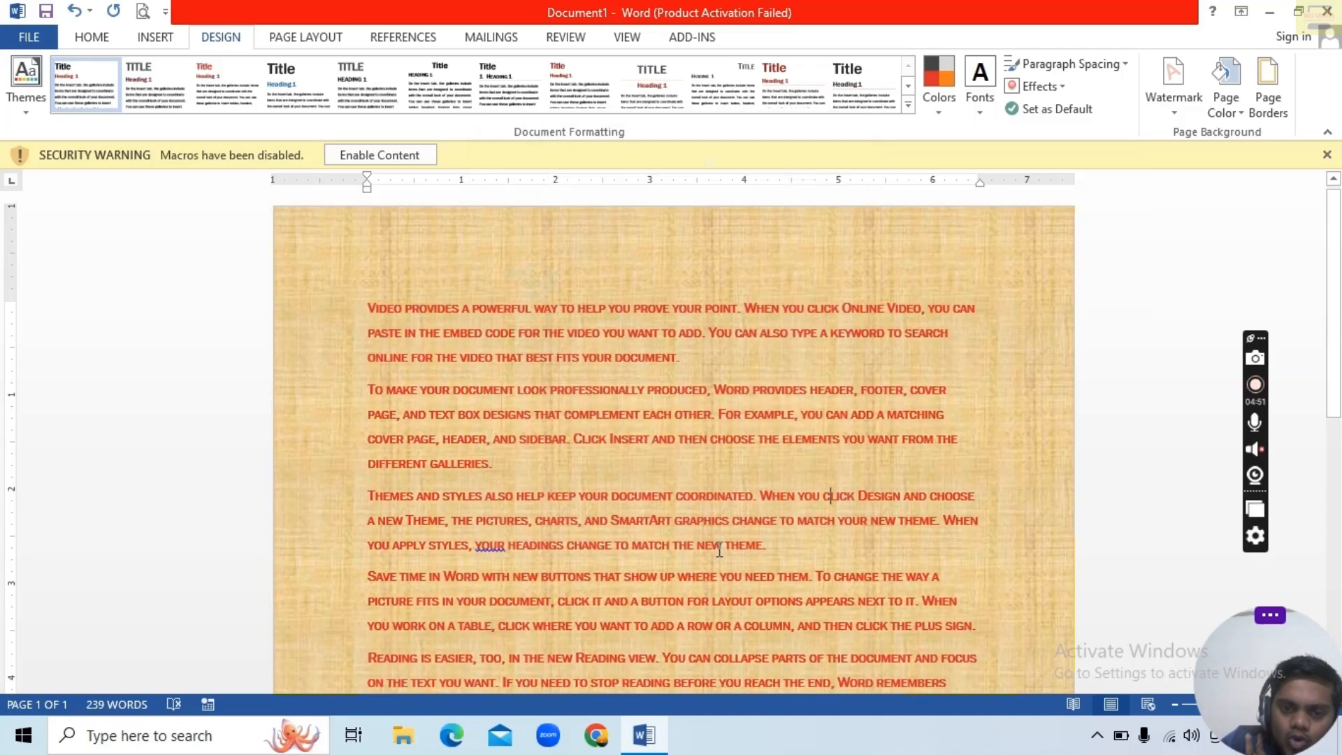
Step: Fill the page background with the 5% pattern, using a purple foreground on a yellow background
left_click(1229, 103)
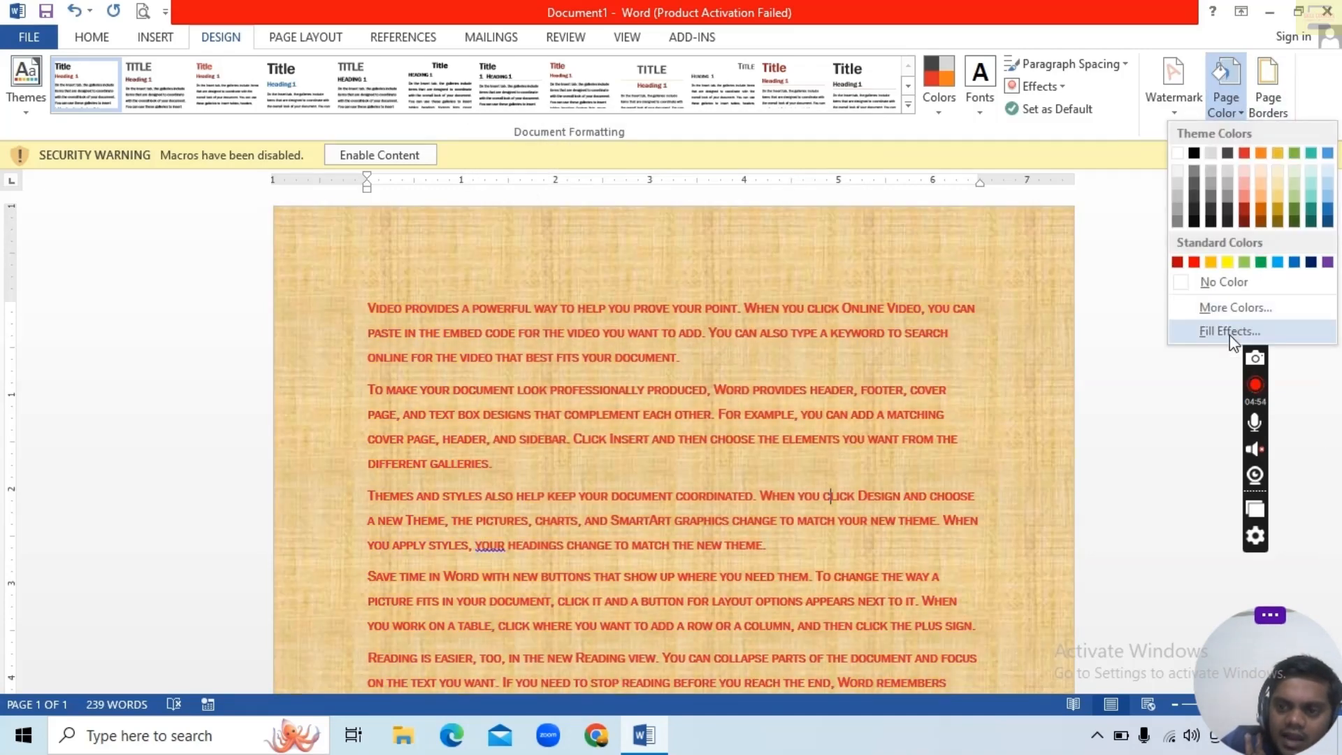
left_click(1230, 333)
left_click(629, 166)
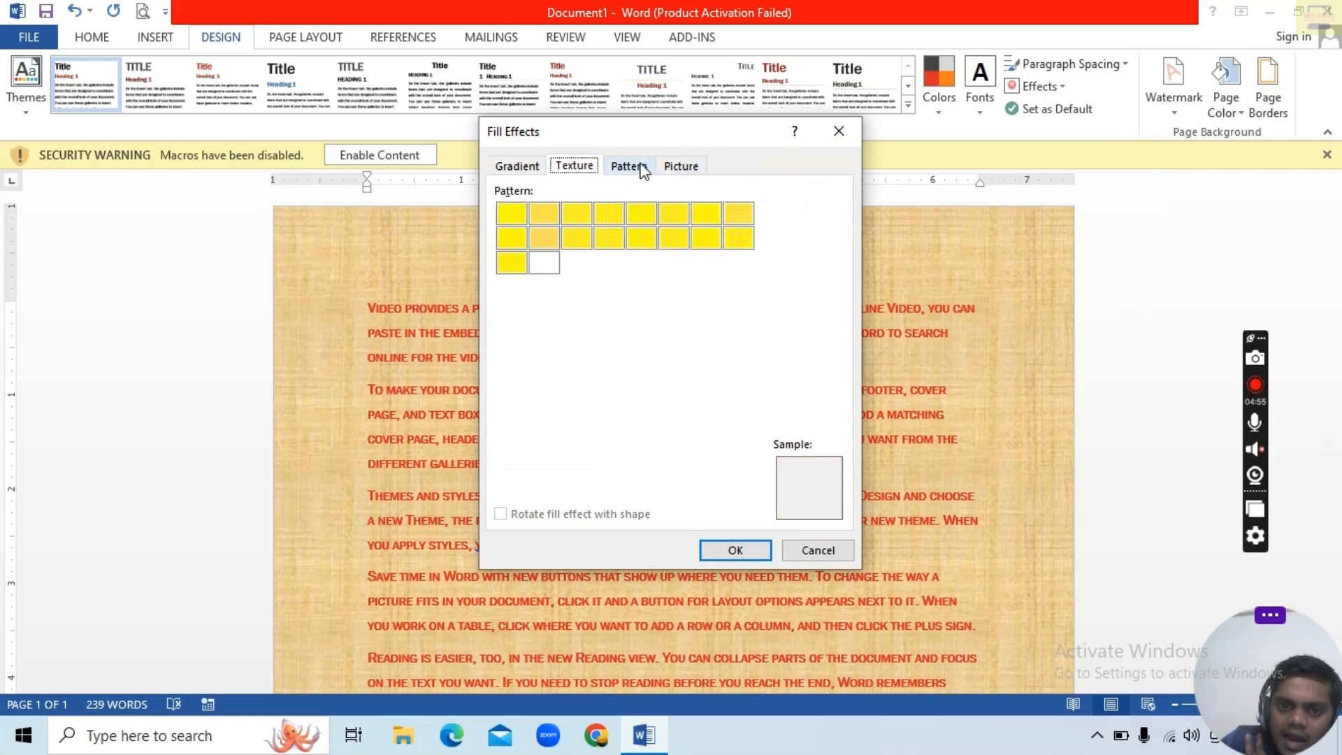
left_click(611, 406)
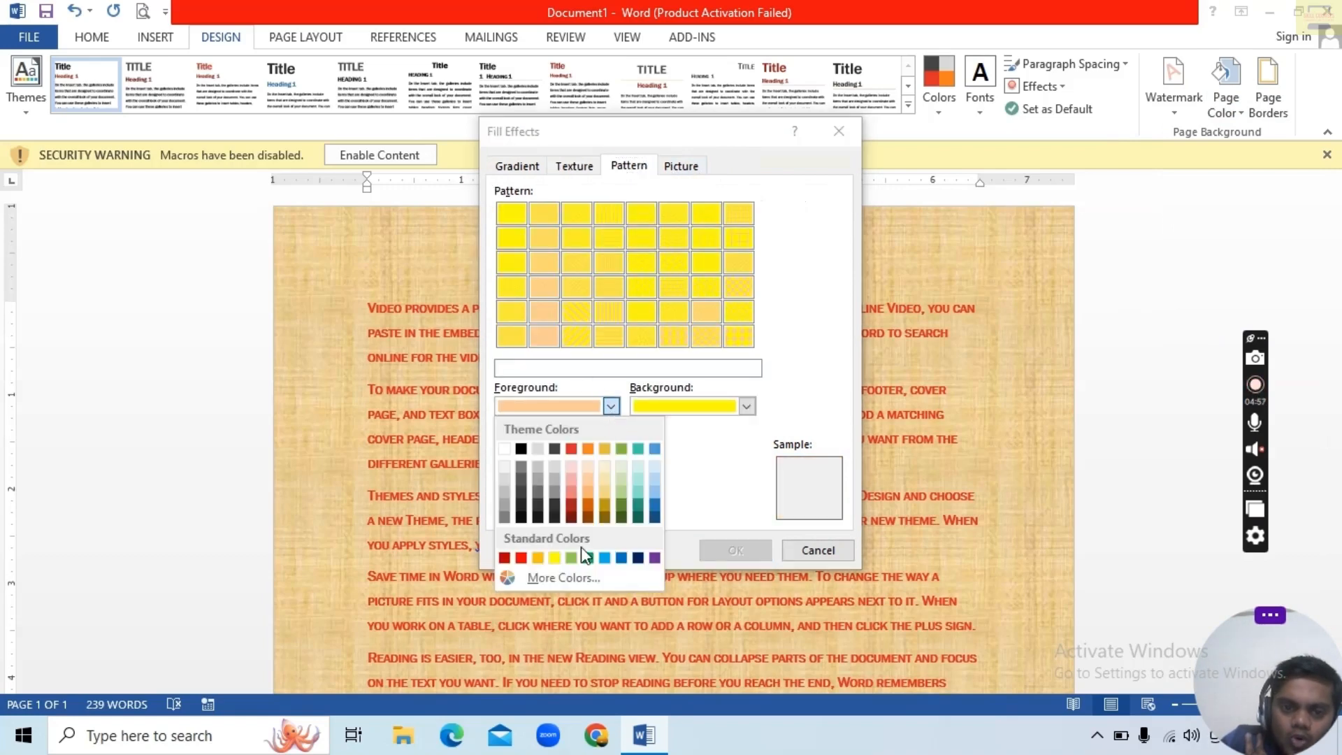
left_click(666, 555)
left_click(613, 409)
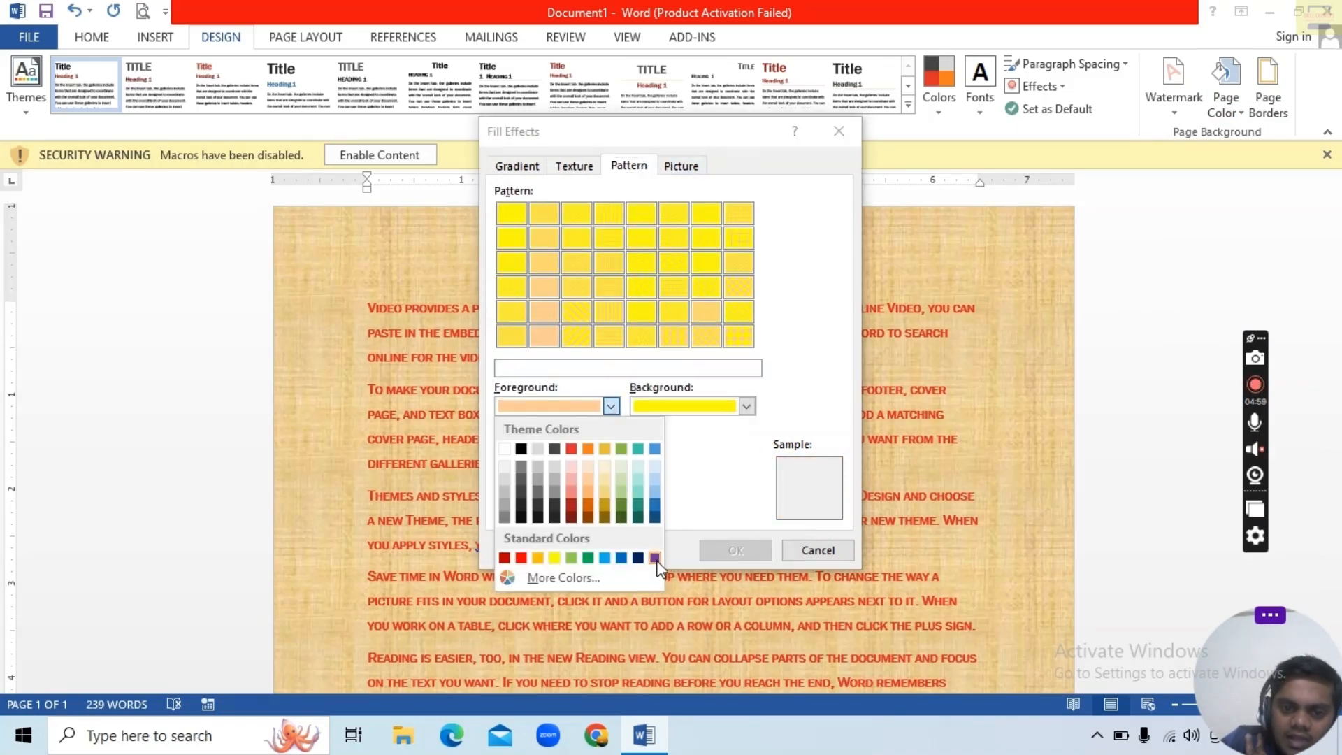
left_click(655, 559)
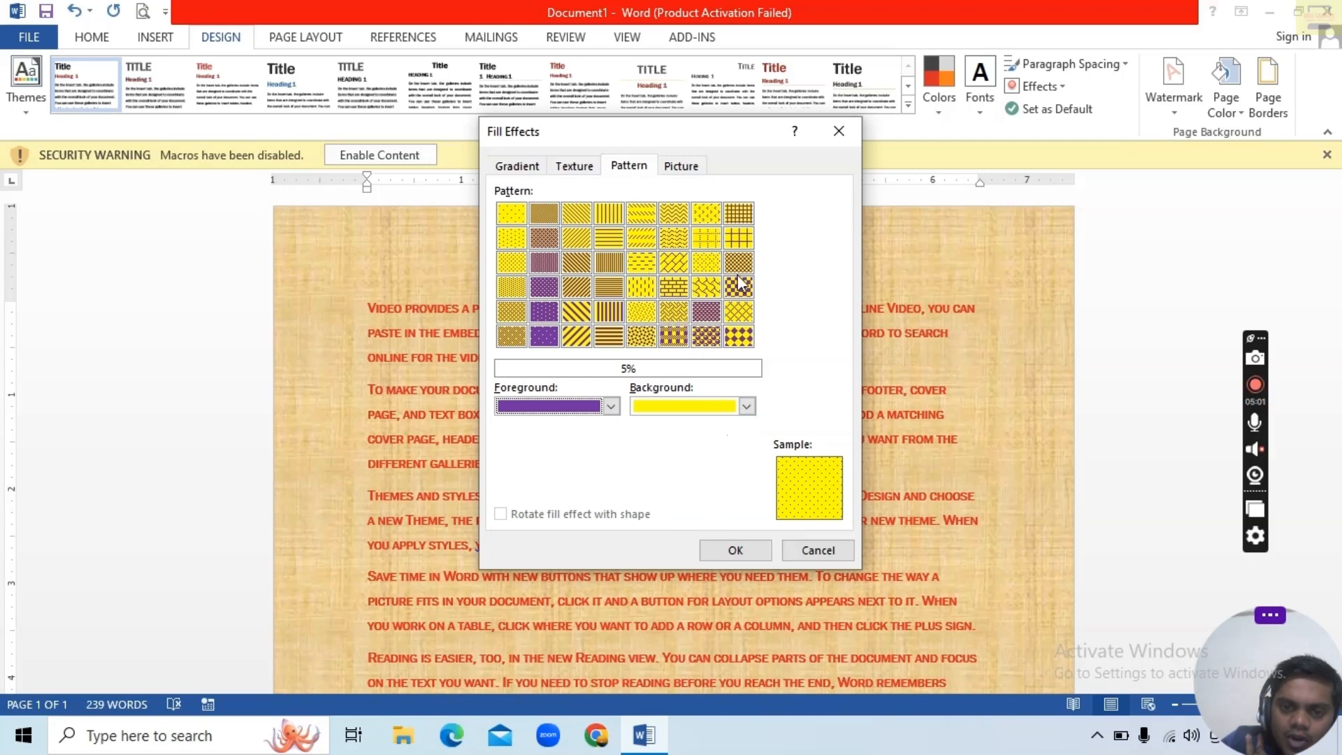
left_click(513, 210)
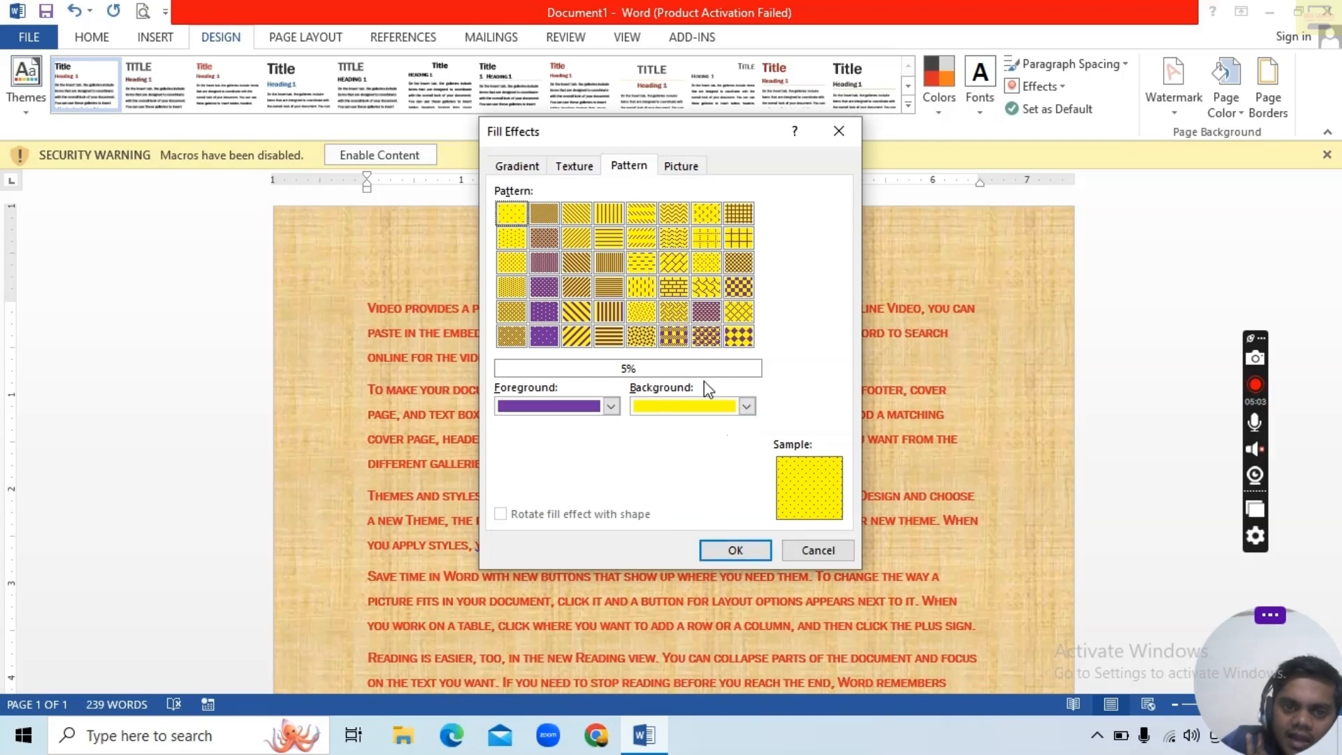
left_click(730, 549)
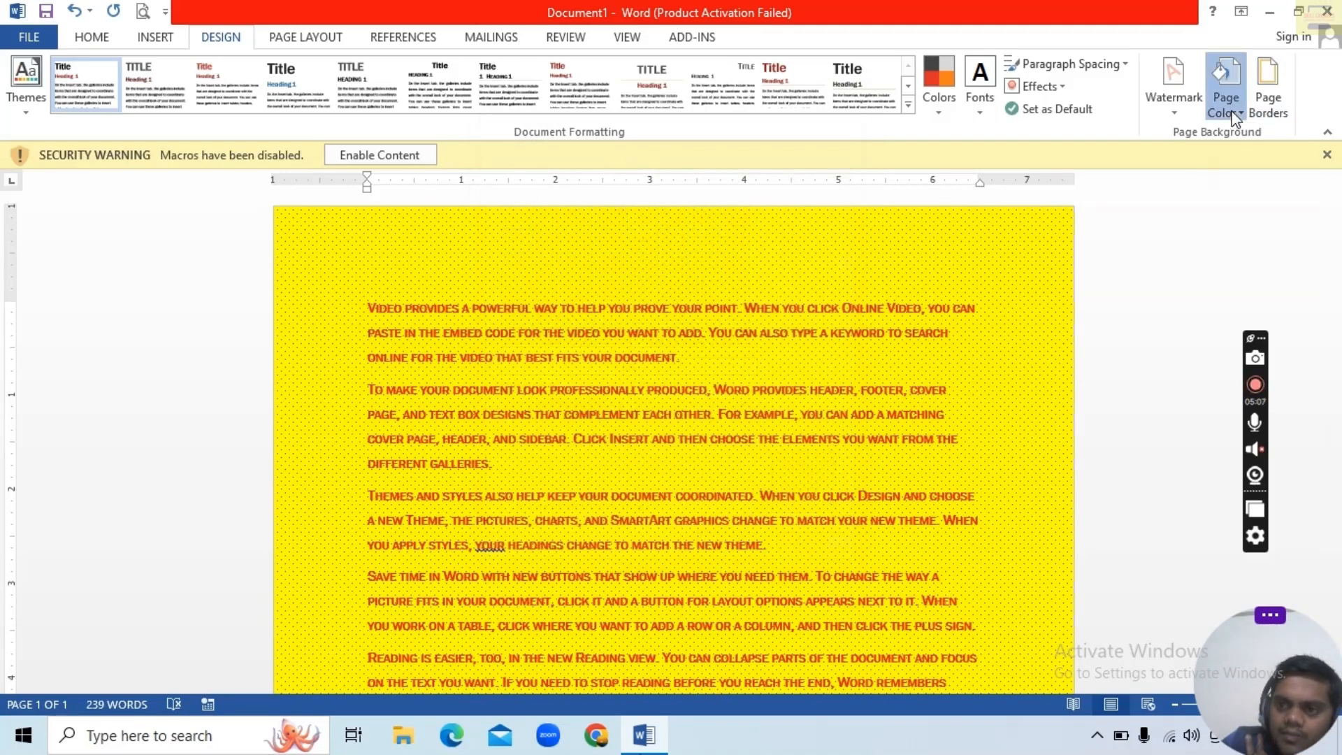
left_click(1225, 90)
left_click(1217, 331)
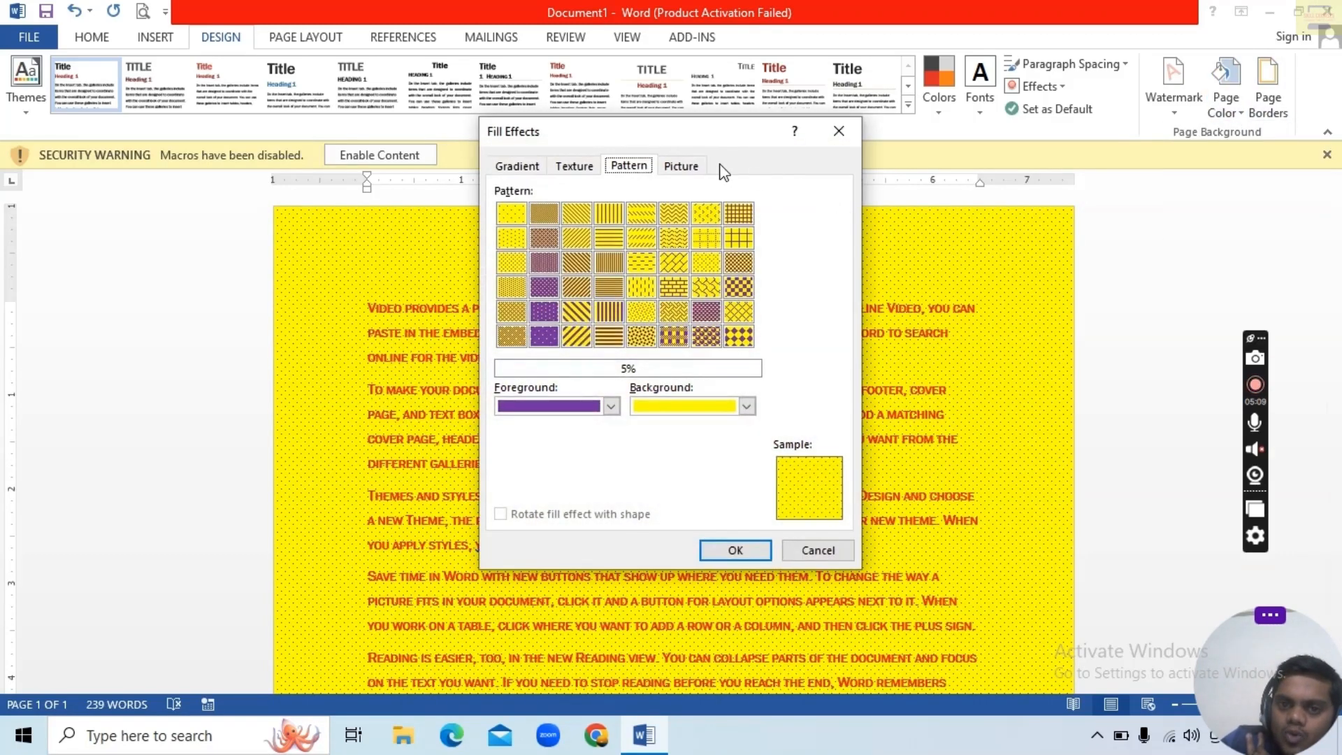
left_click(685, 168)
left_click(718, 405)
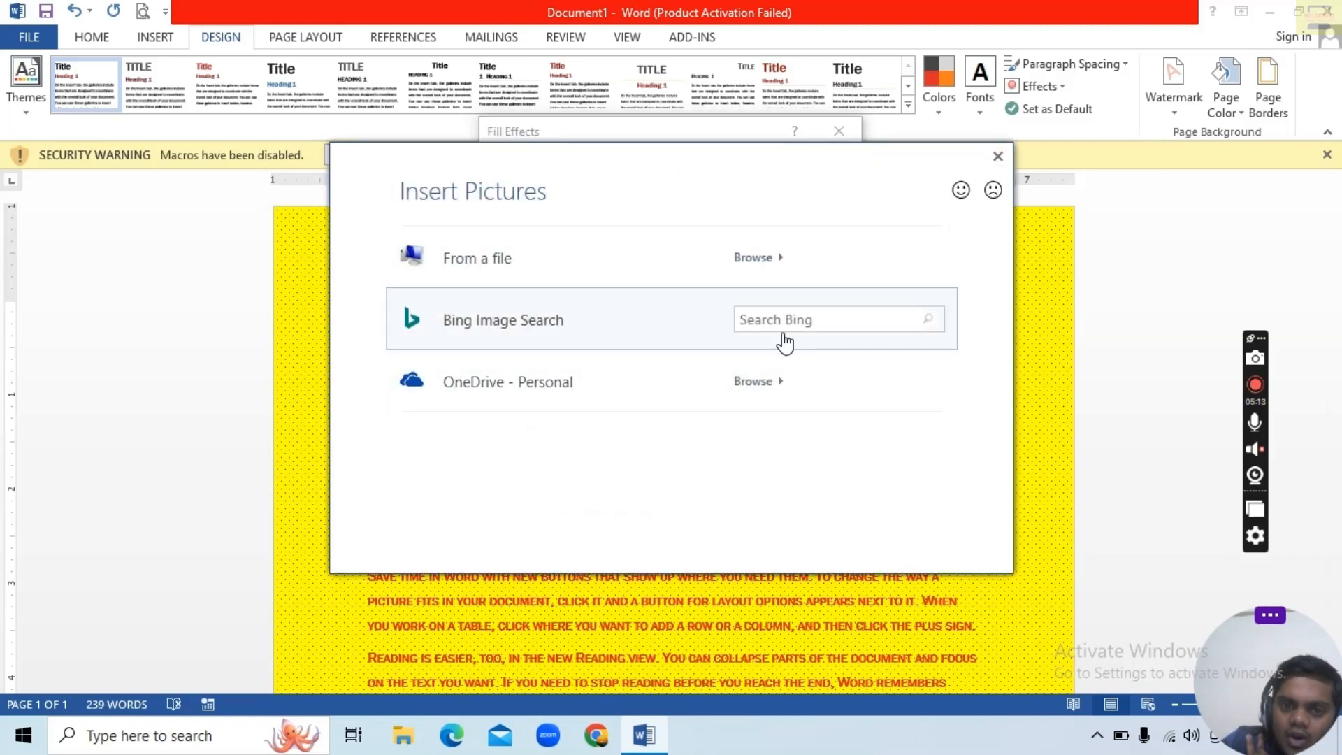
left_click(754, 258)
left_click(840, 447)
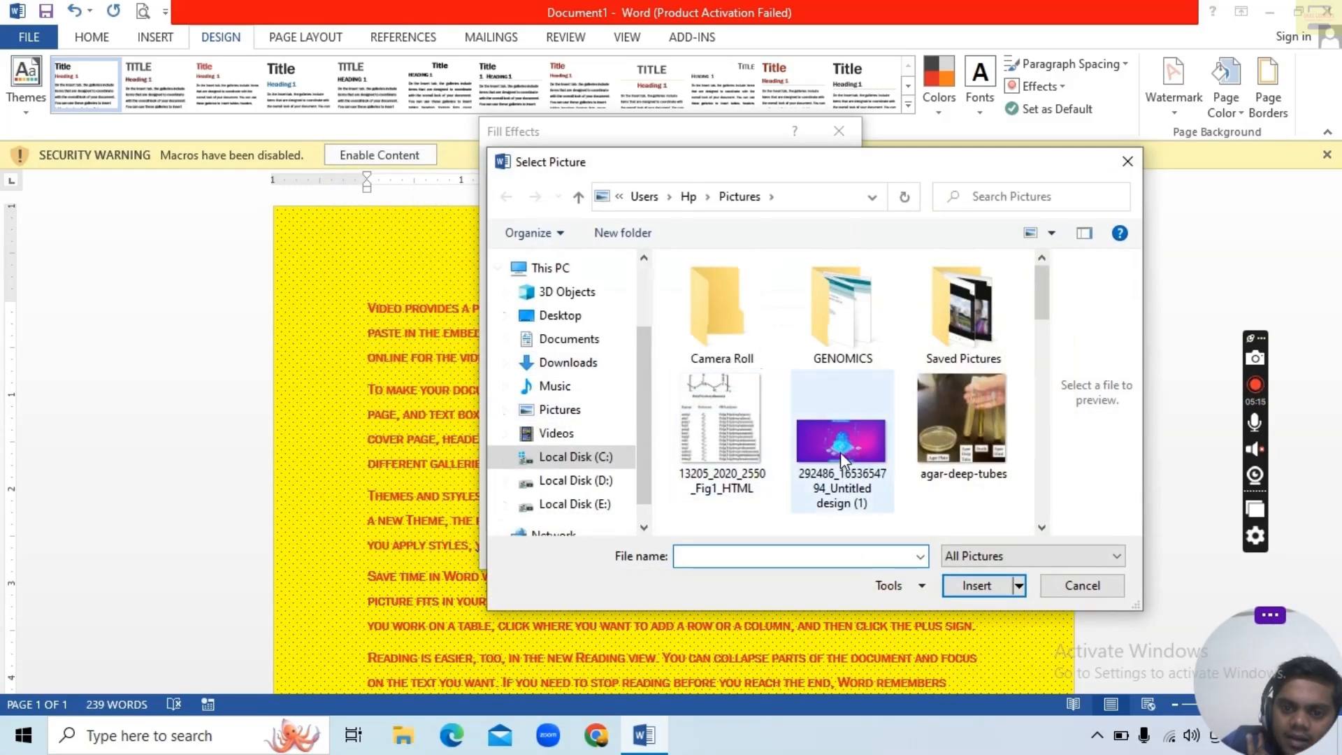
left_click(995, 580)
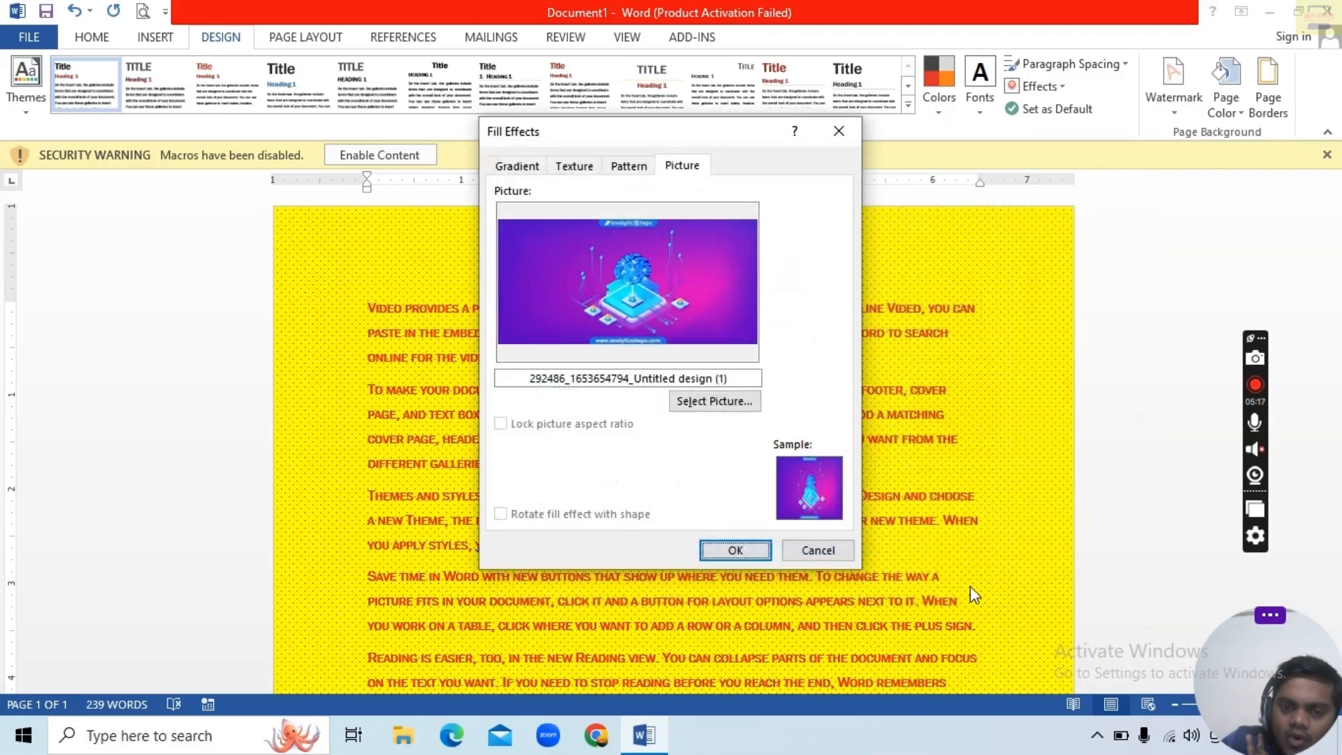
left_click(762, 552)
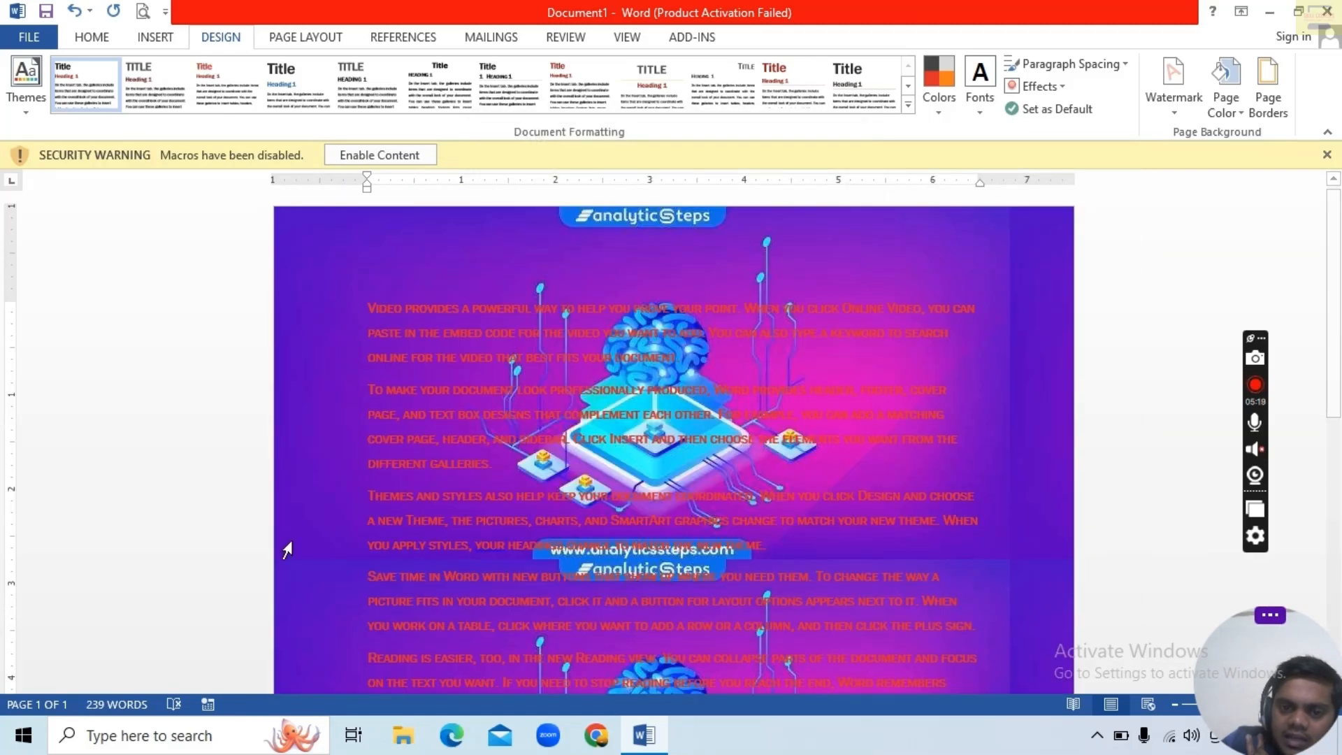
Step: Reset the page background to No Color and apply light cyan from the standard colour palette under More Colors
left_click(1229, 112)
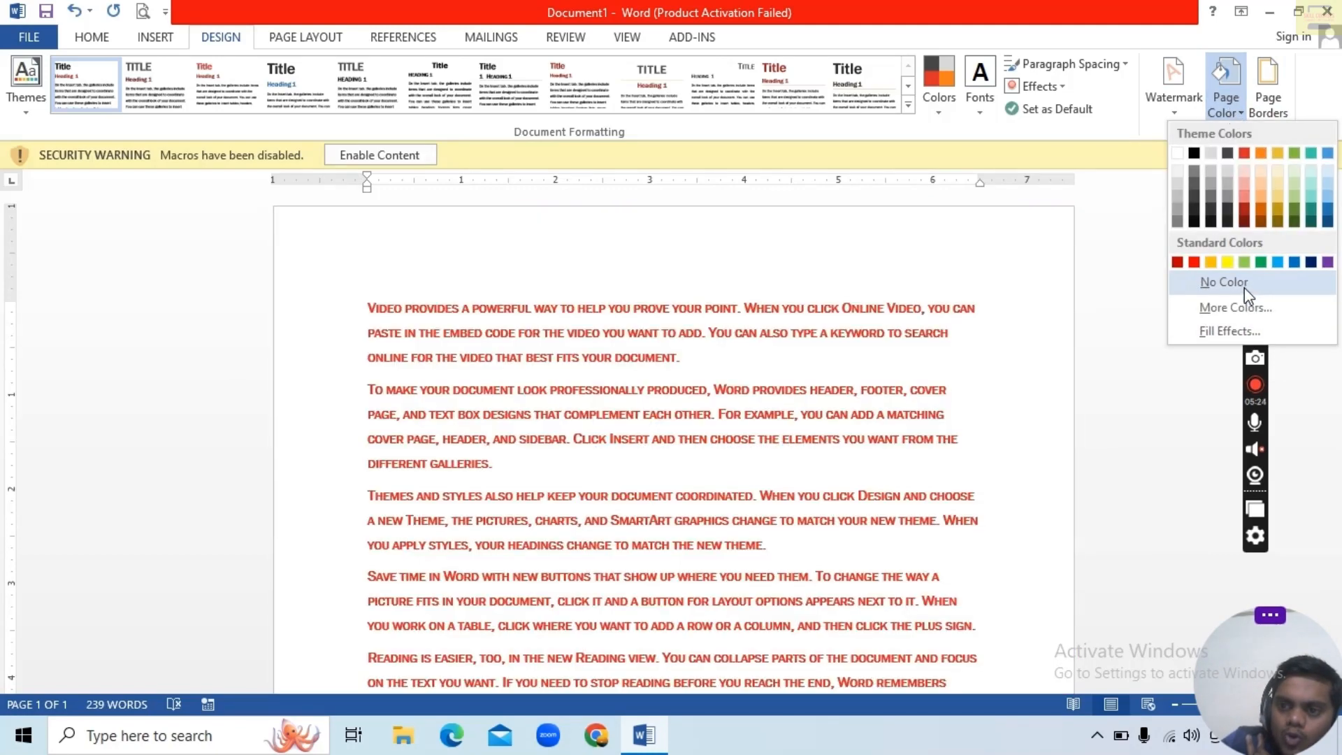
left_click(1244, 286)
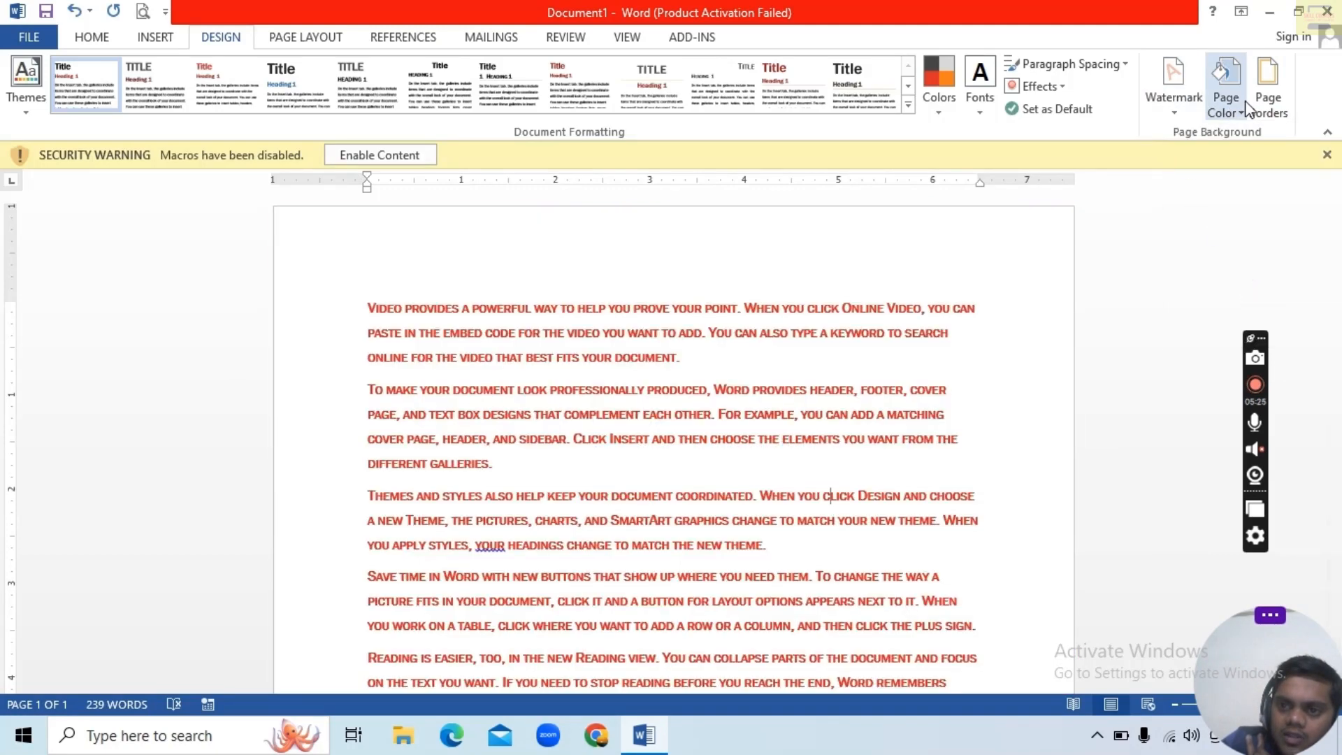
left_click(1230, 116)
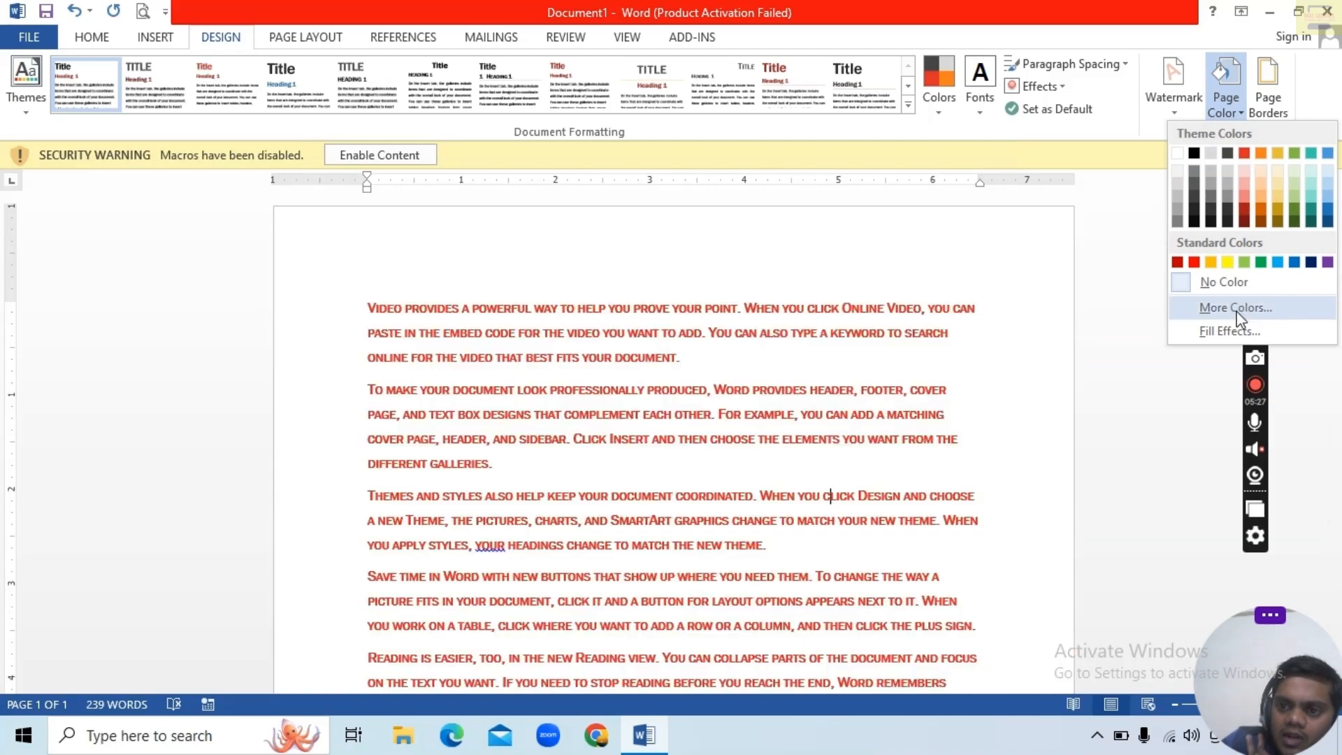
left_click(1236, 308)
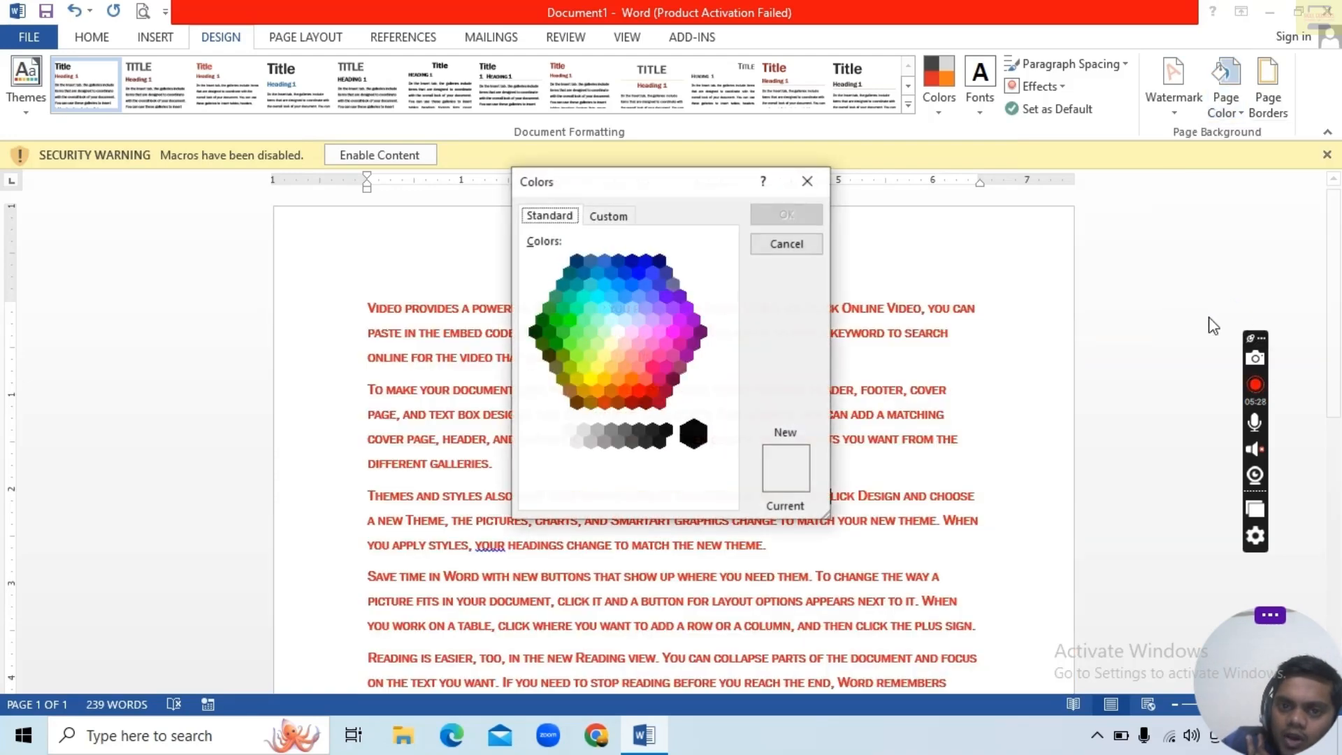
left_click(606, 320)
left_click(777, 219)
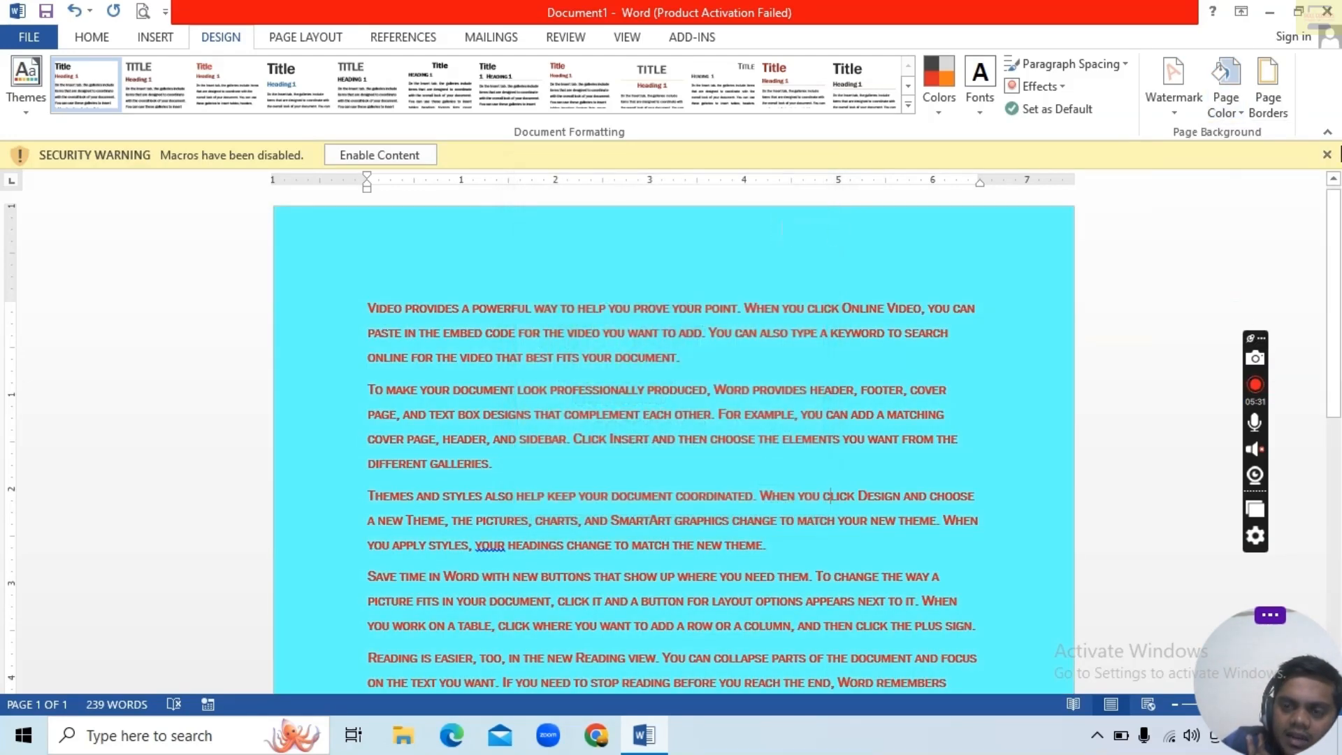
Step: Apply a custom page colour with RGB values Red 150, Green 140 and Blue 120
left_click(1228, 111)
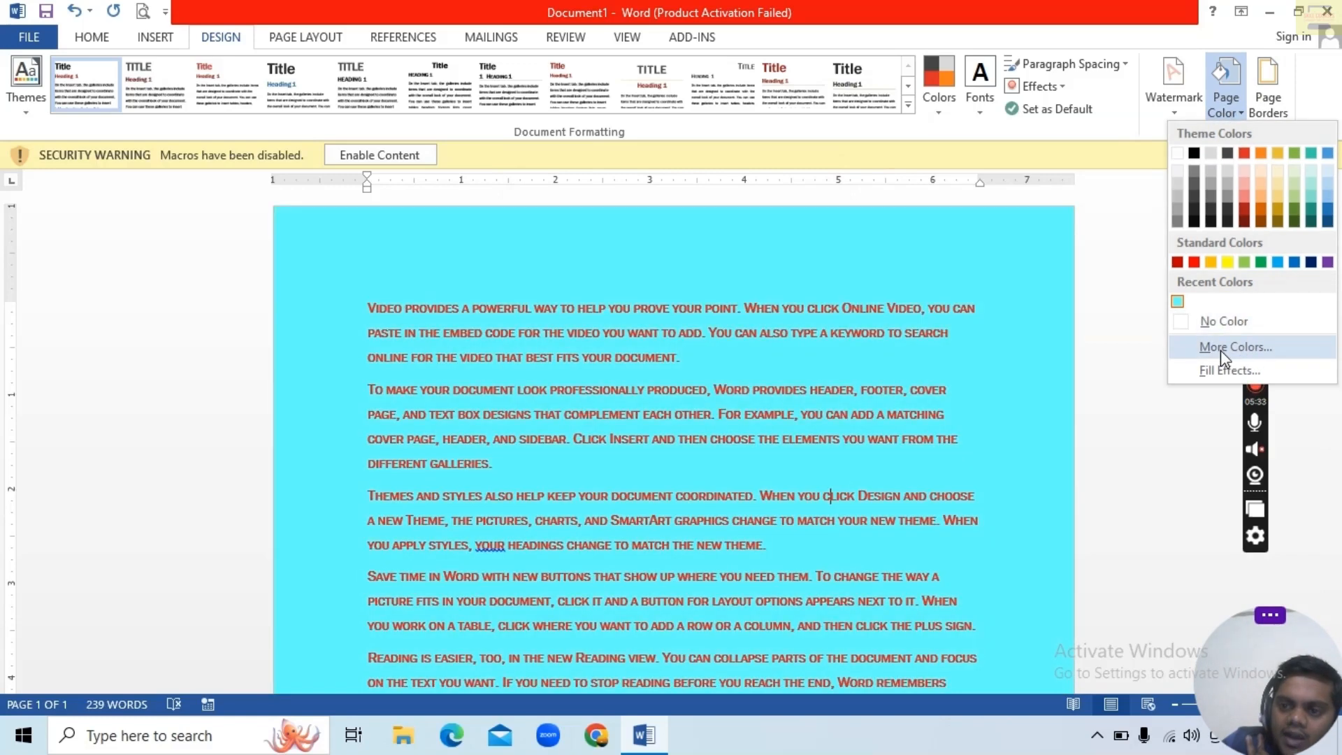
left_click(1223, 348)
left_click(608, 215)
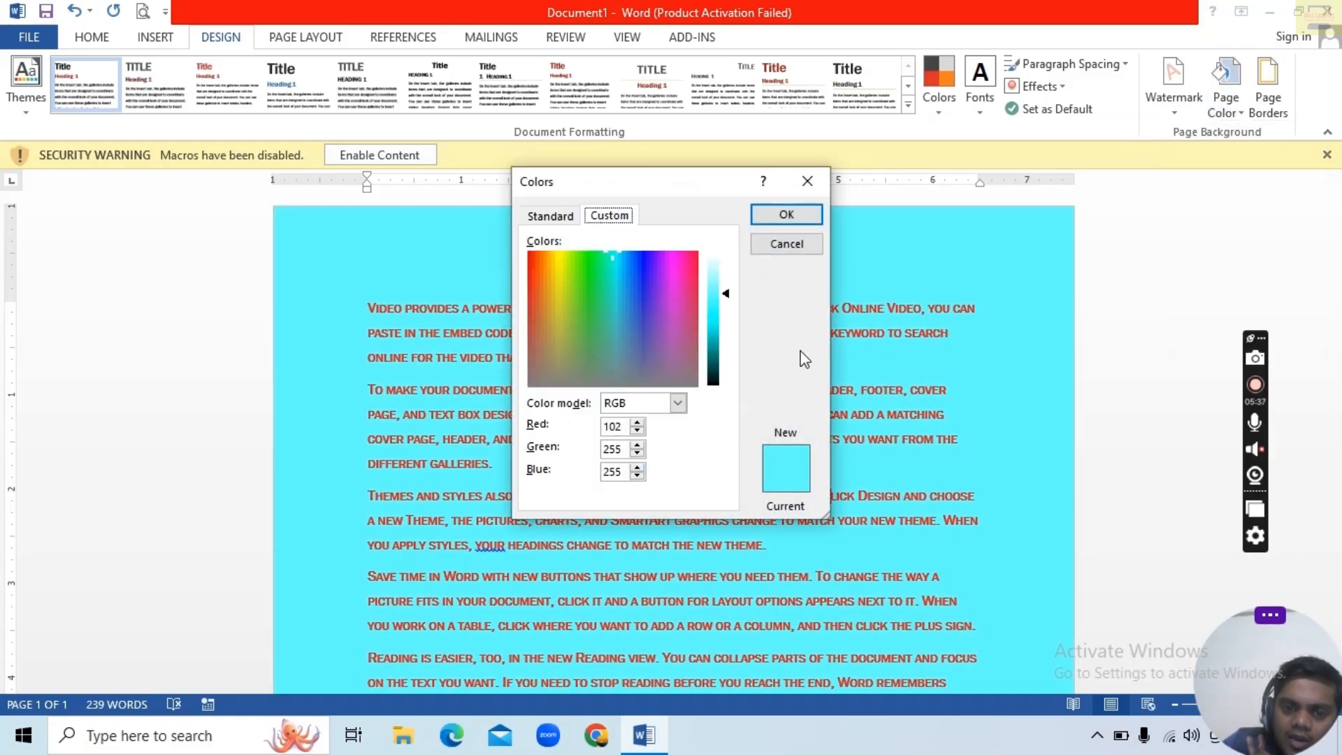
left_click(627, 434)
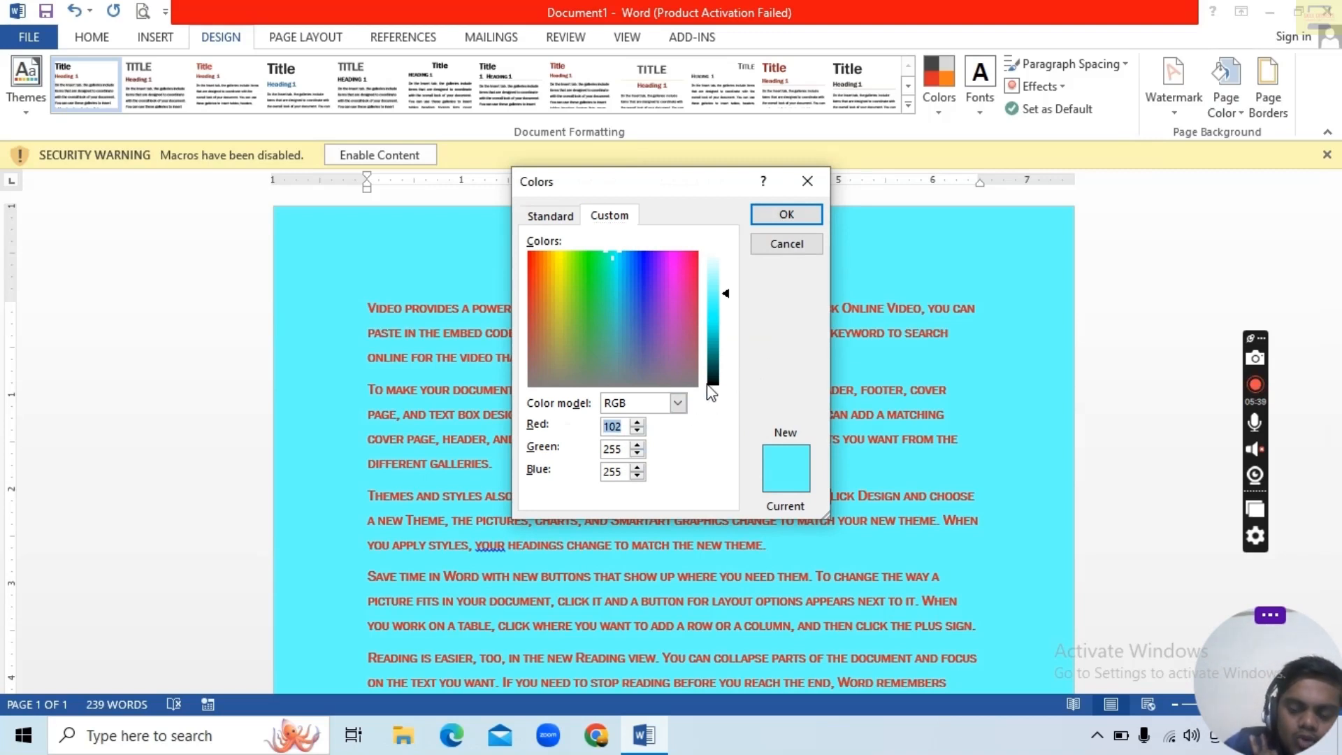
key("BackSpace")
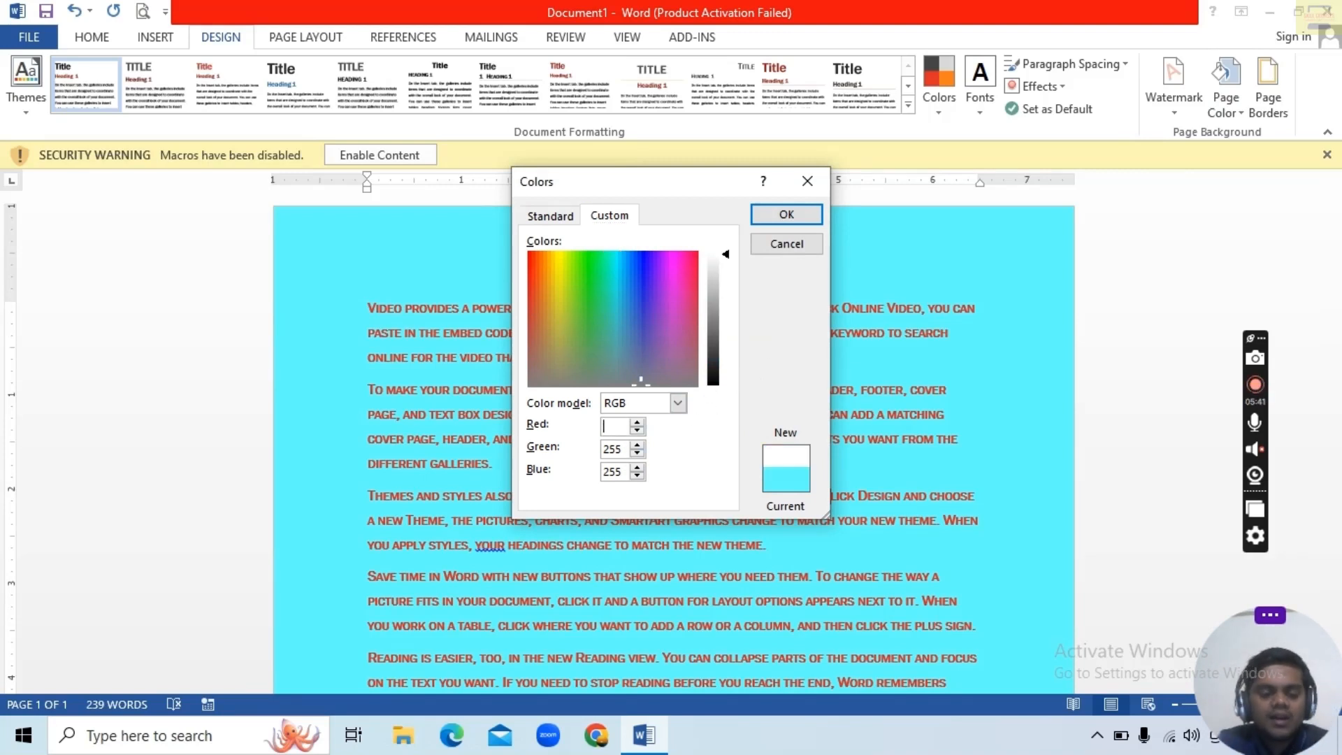
type("15")
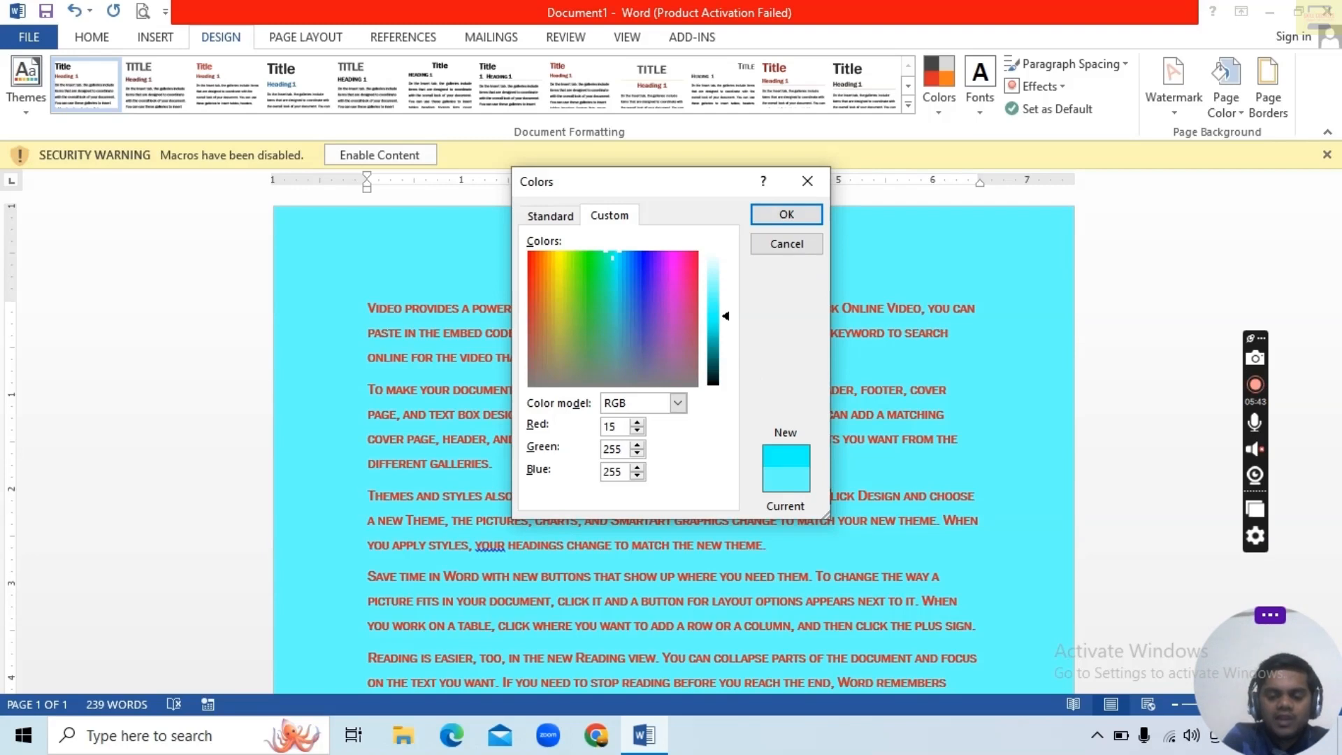
type("0")
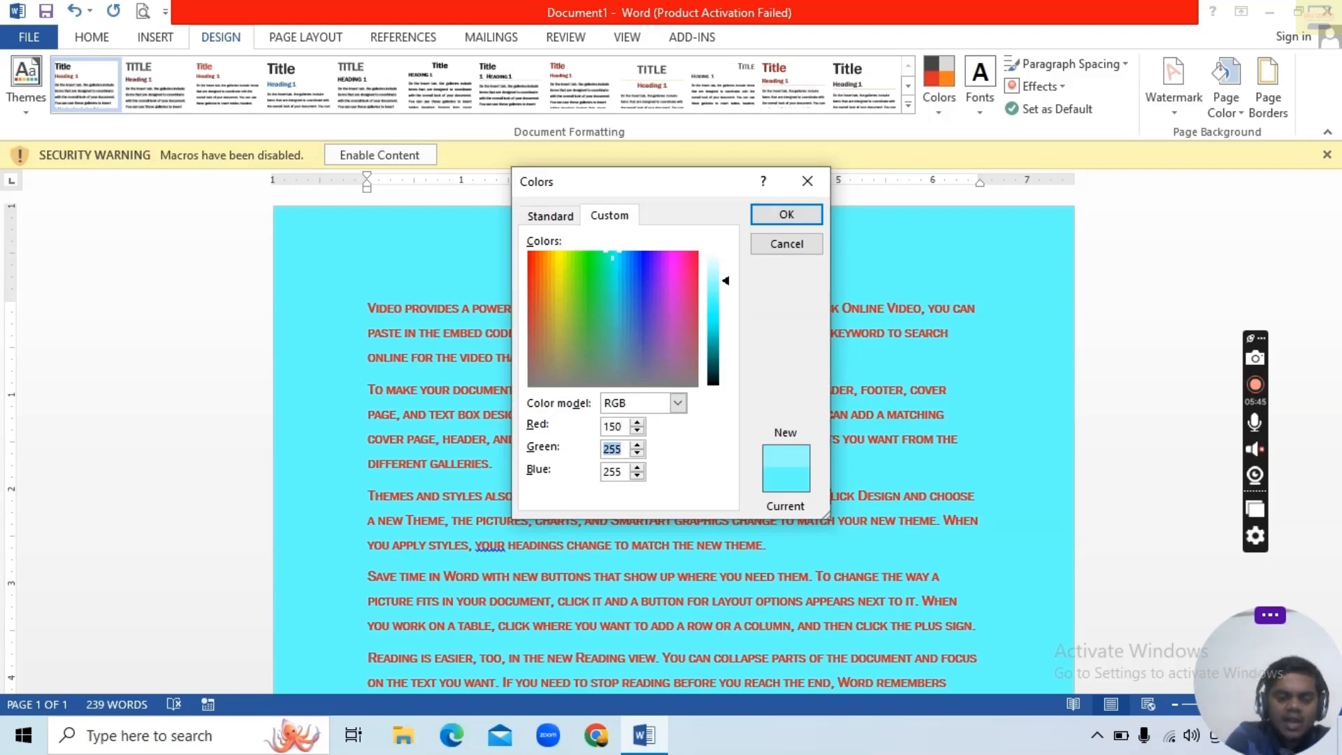
type("1")
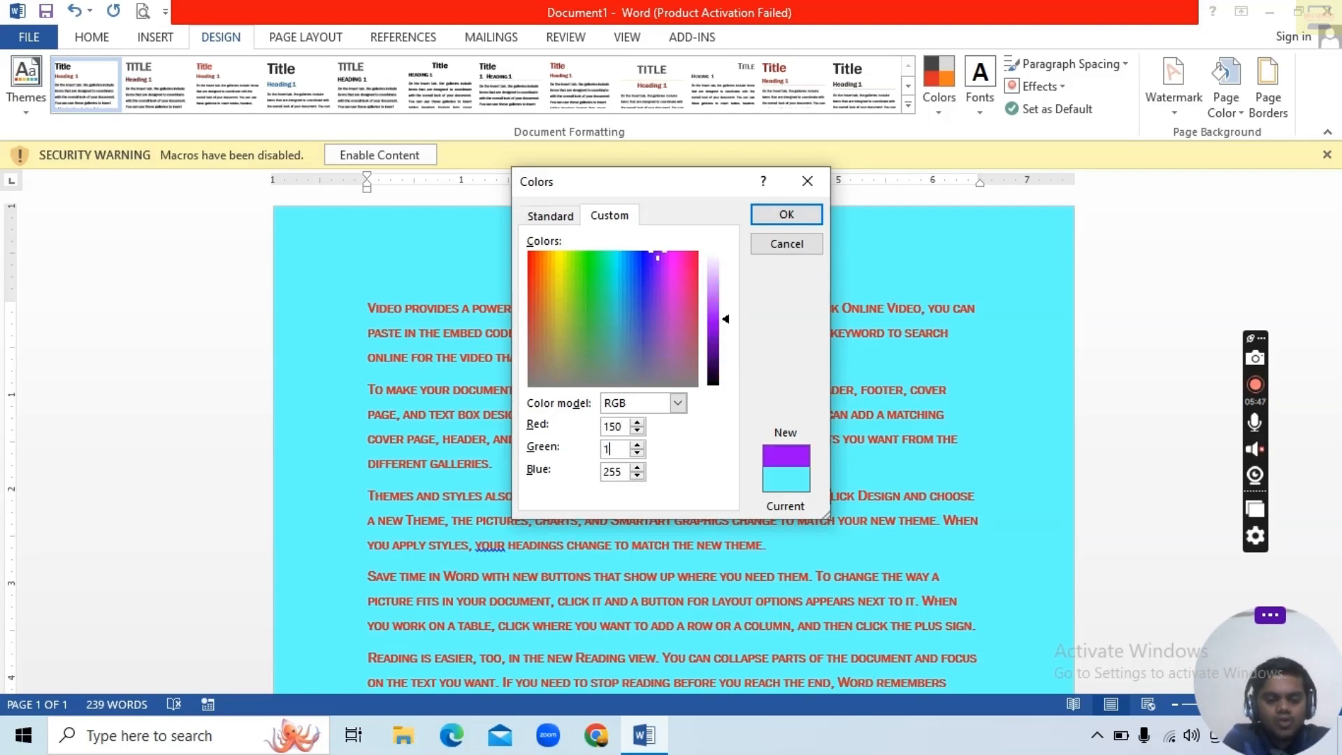
type("40")
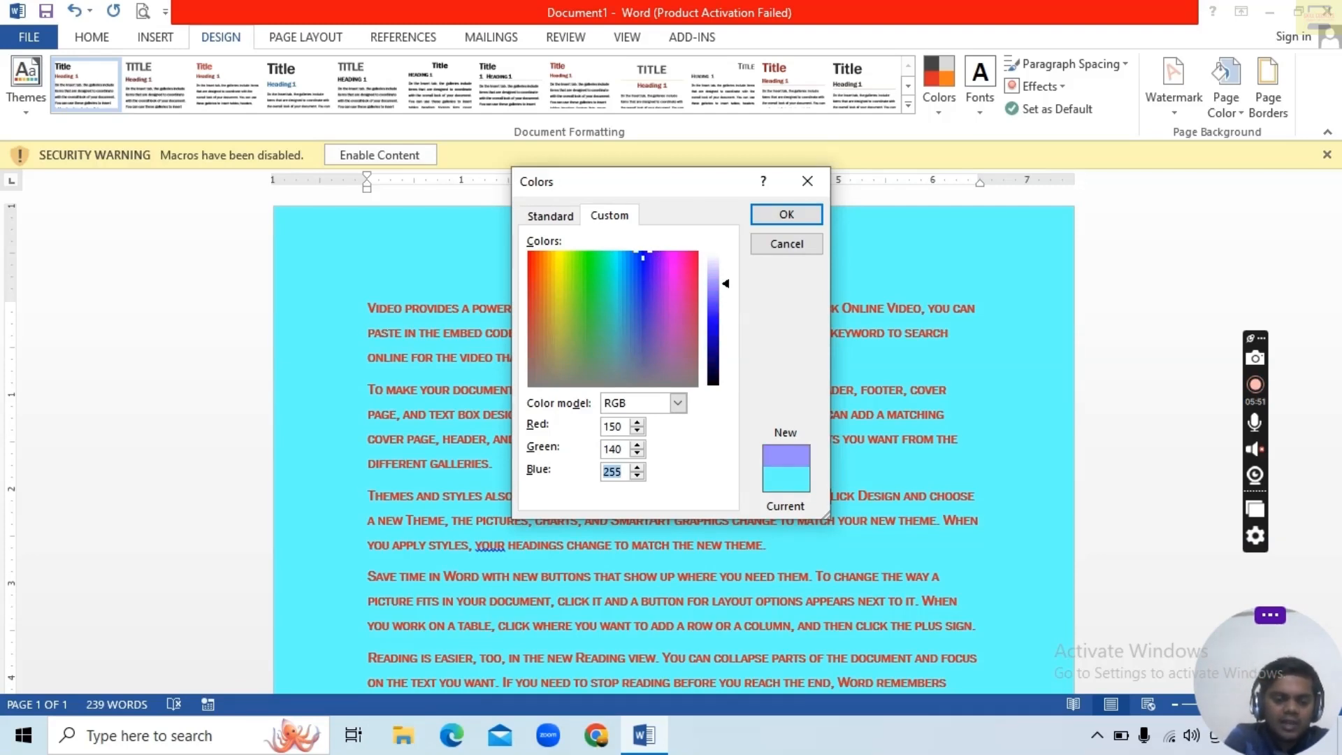
type("120")
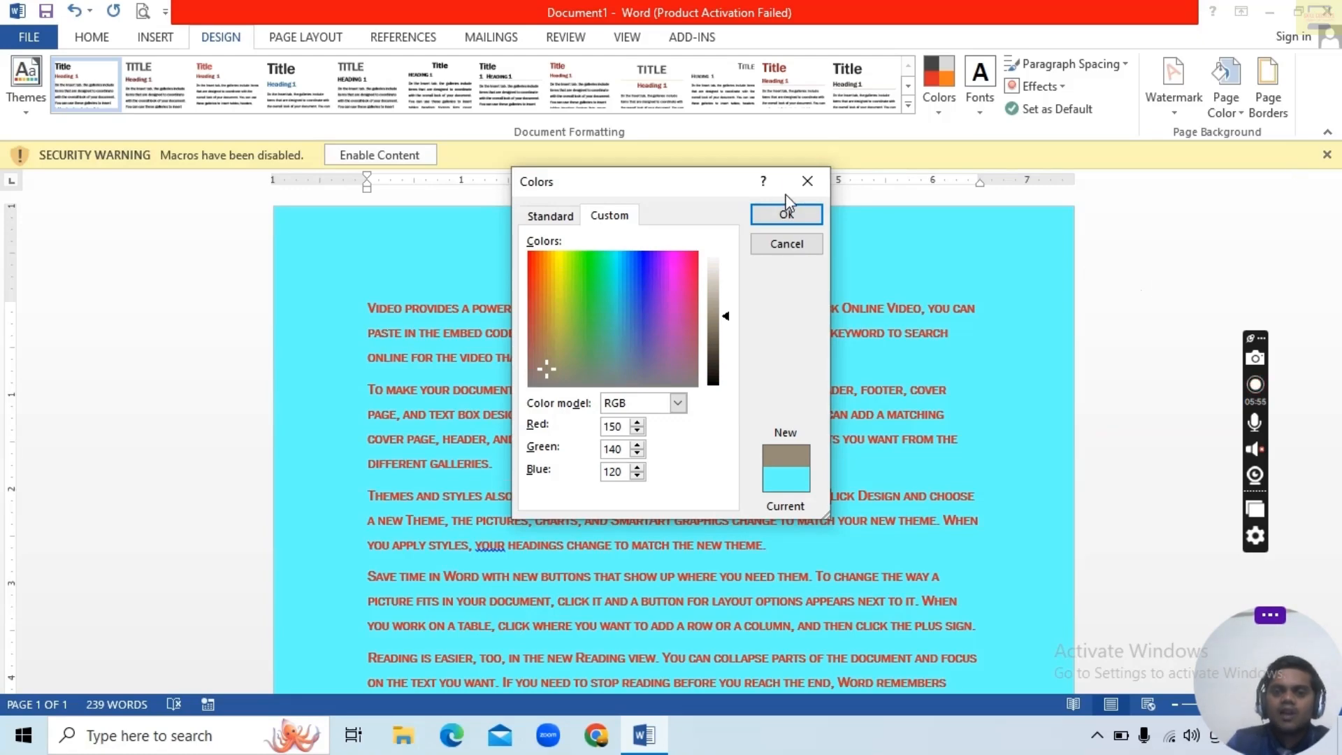
left_click(780, 214)
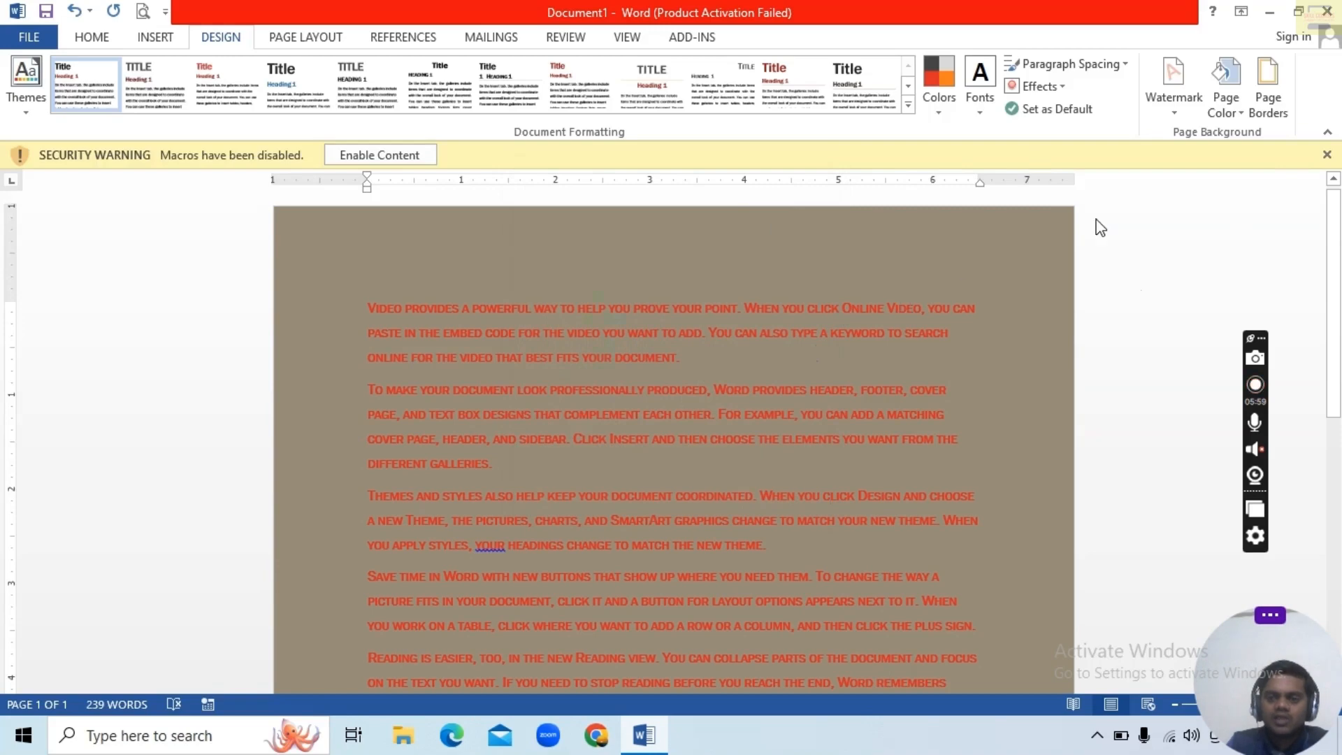
Step: Reset the page background to No Color and add a Box page border around the whole document
left_click(1226, 101)
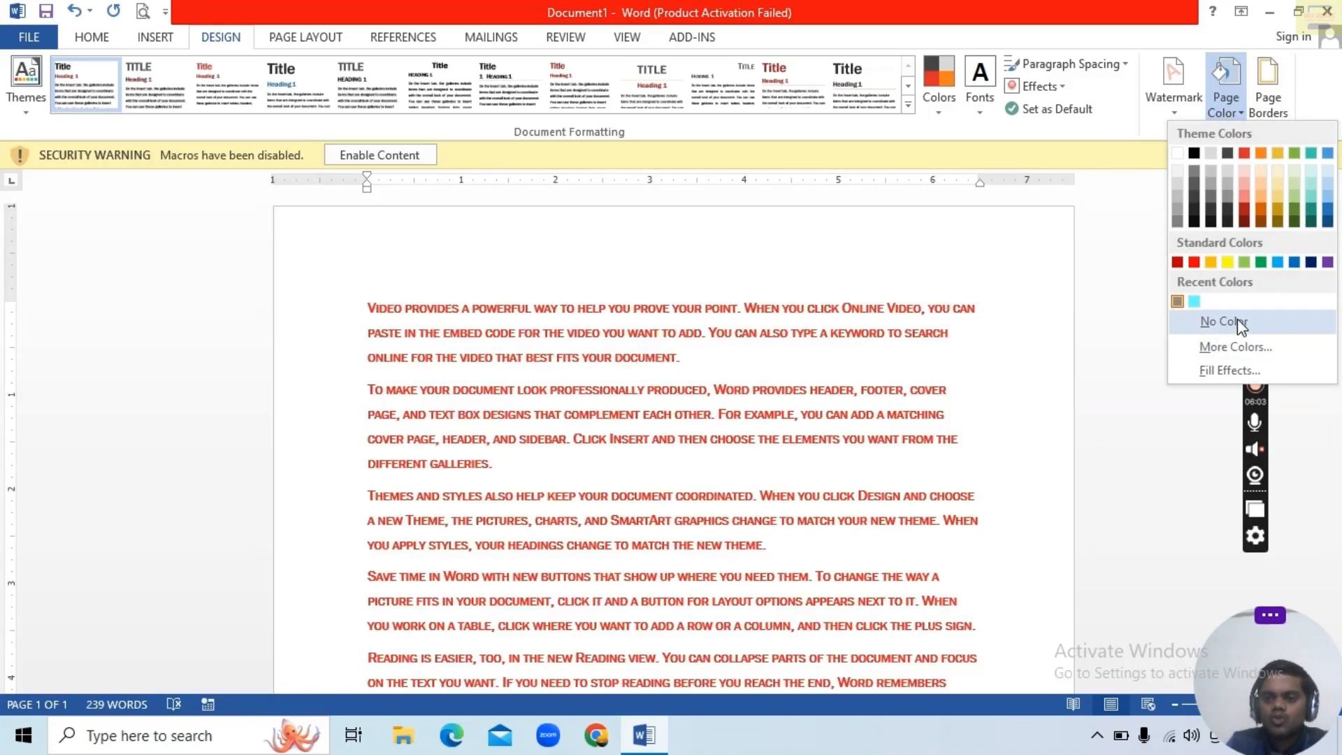
left_click(1239, 324)
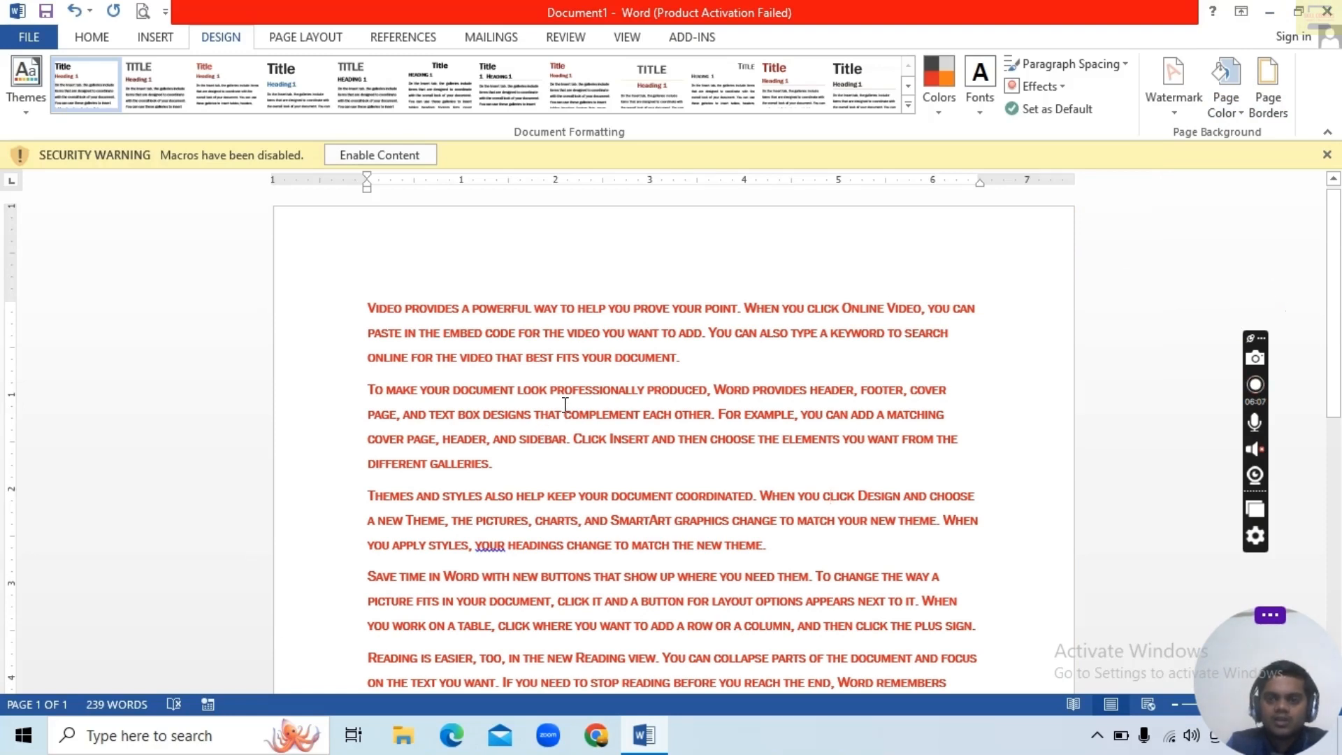
left_click(1271, 82)
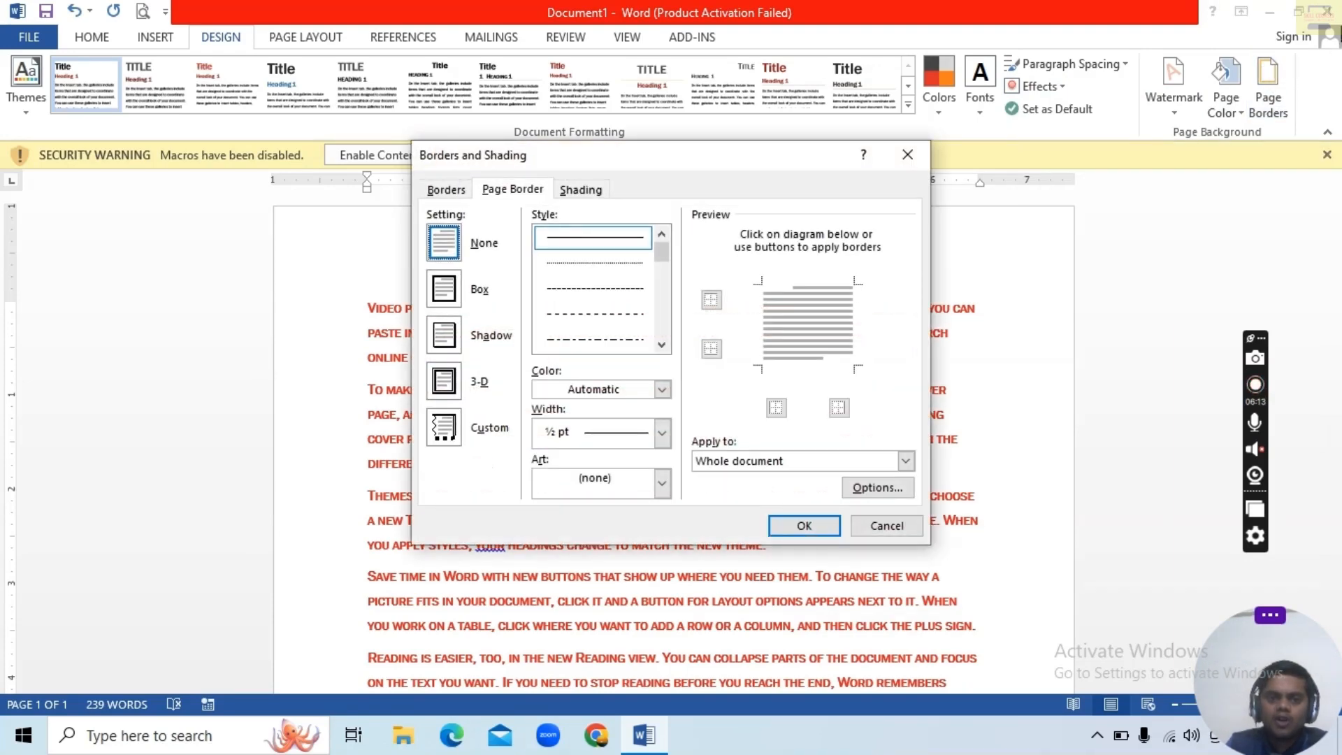
left_click(449, 293)
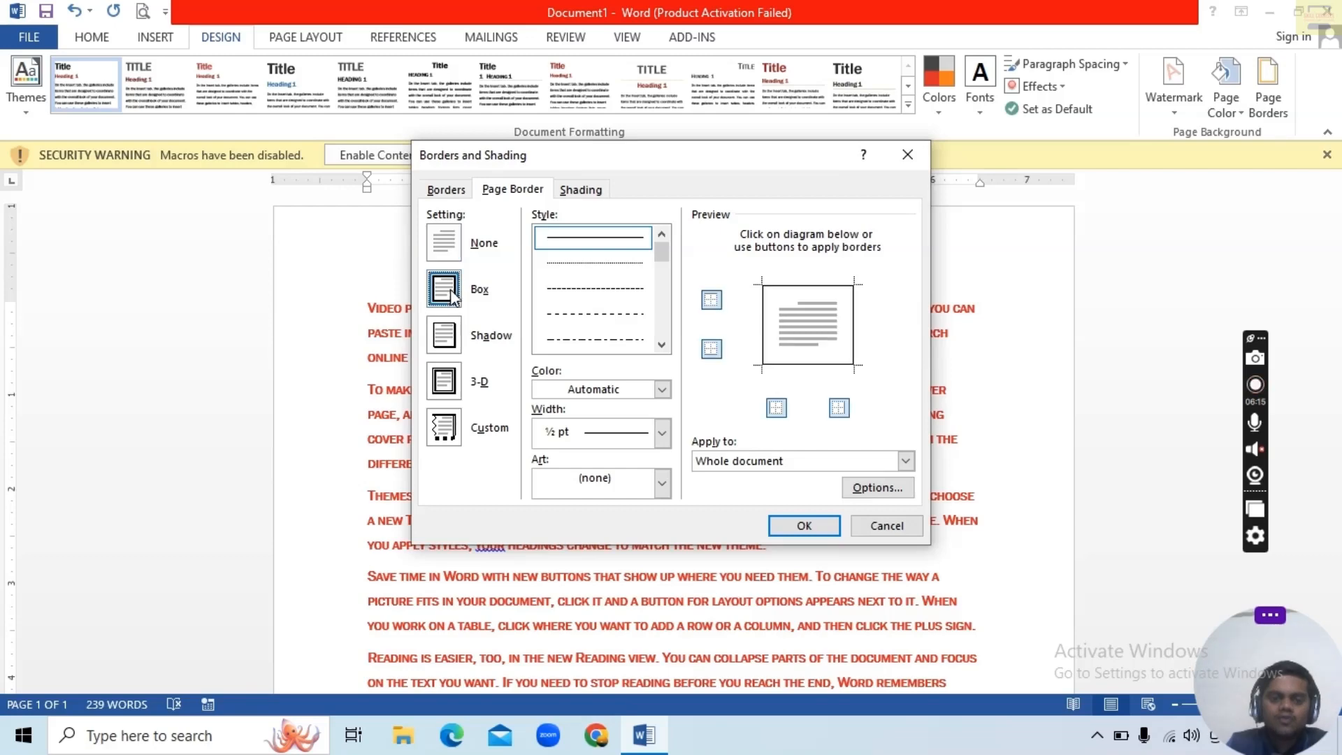
left_click(804, 529)
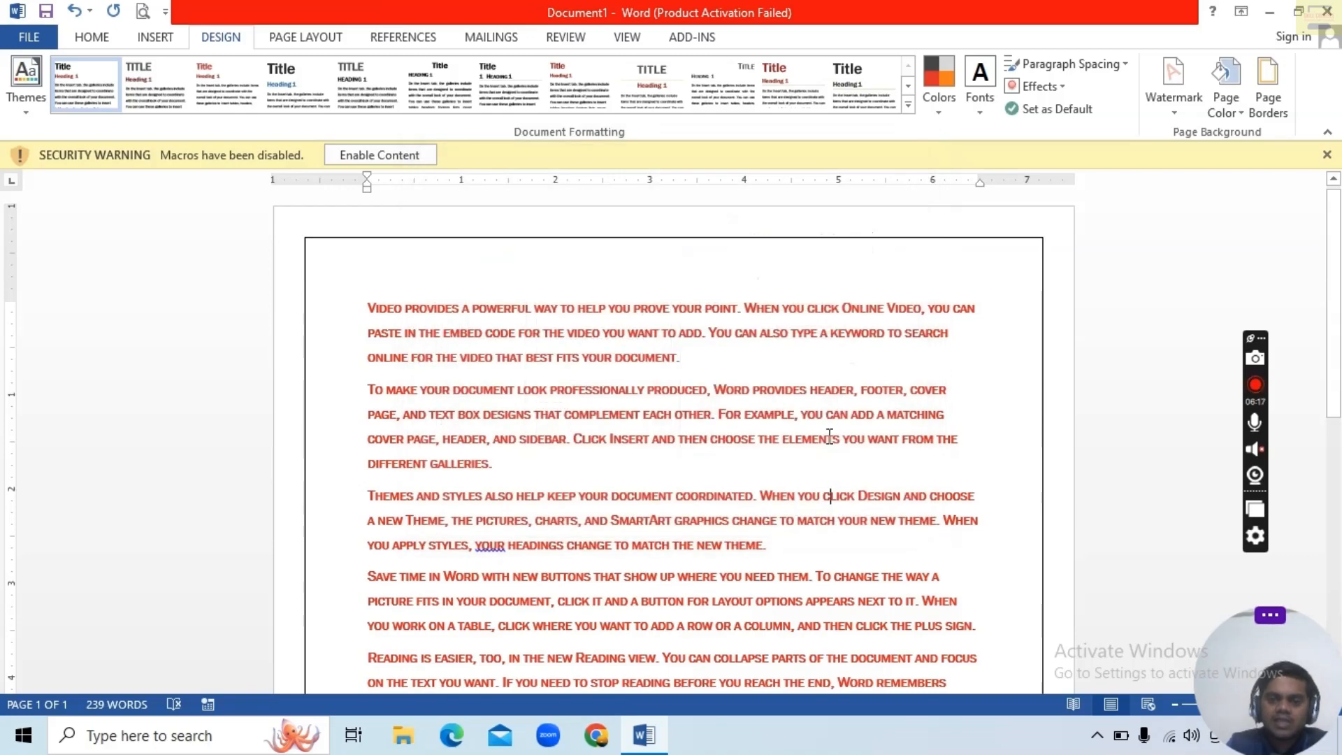
scroll(830, 419, "down", 4)
scroll(832, 393, "up", 3)
scroll(833, 393, "up", 2)
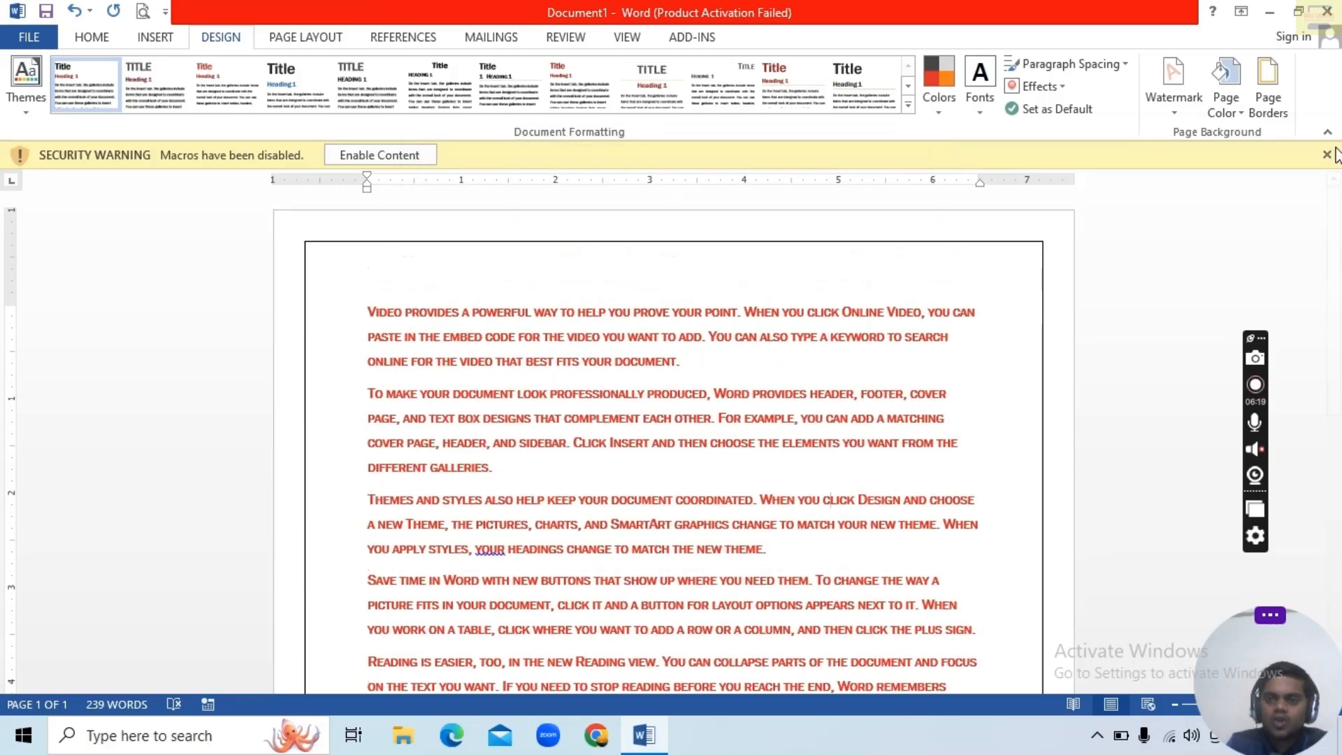
Step: Change the page border setting to Shadow for the whole document
left_click(1268, 105)
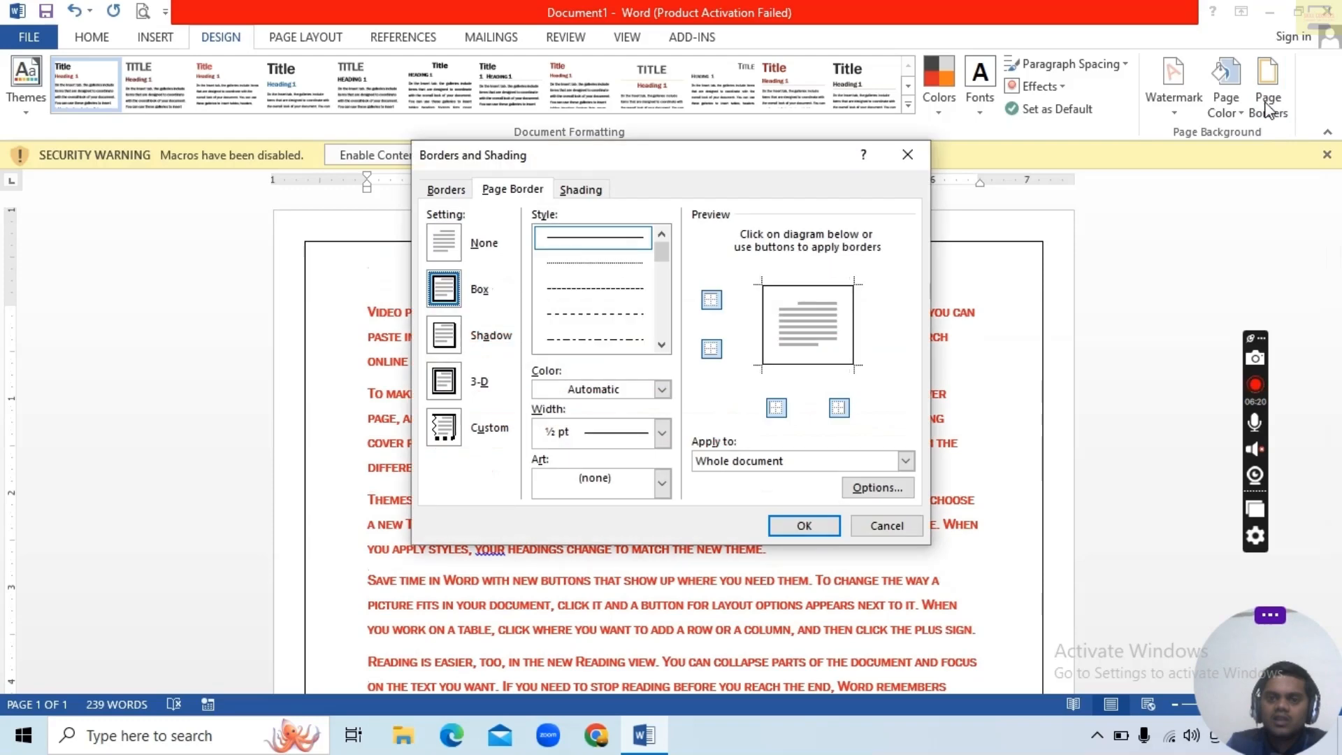
left_click(443, 332)
left_click(809, 526)
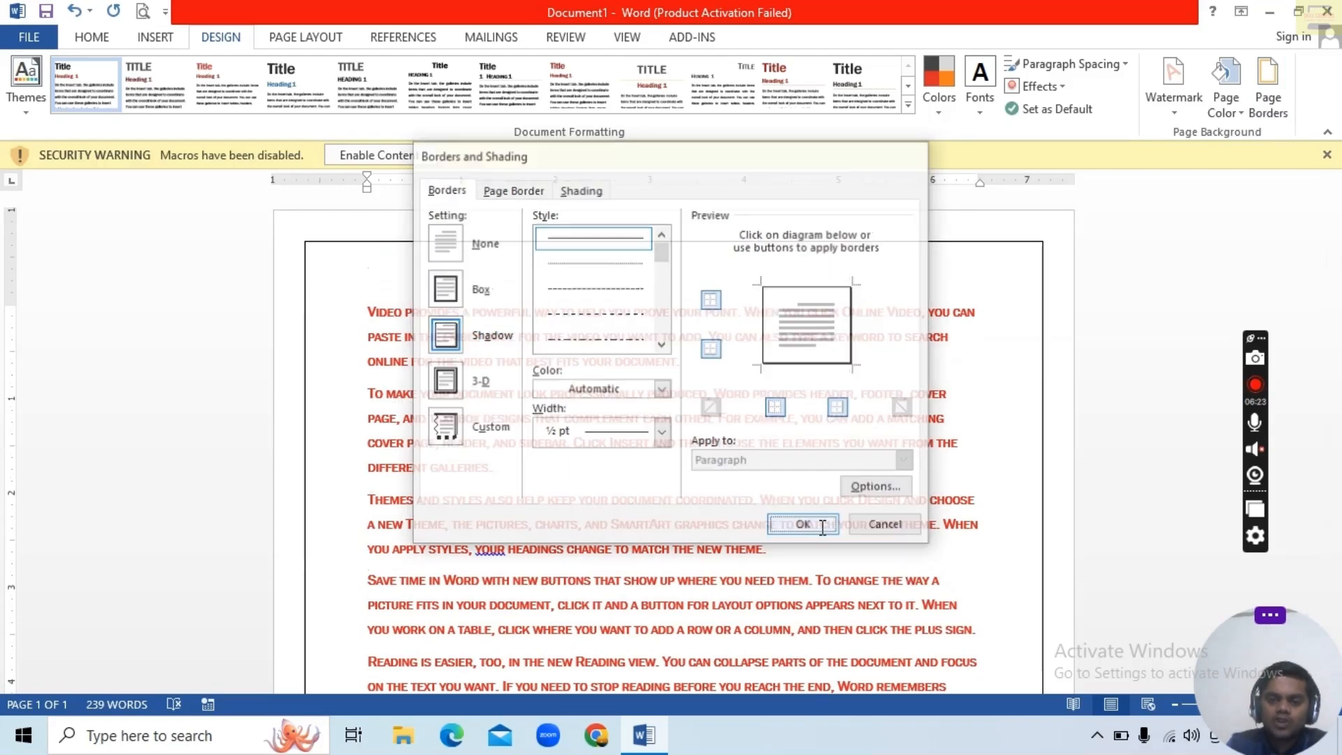
scroll(1073, 526, "down", 5)
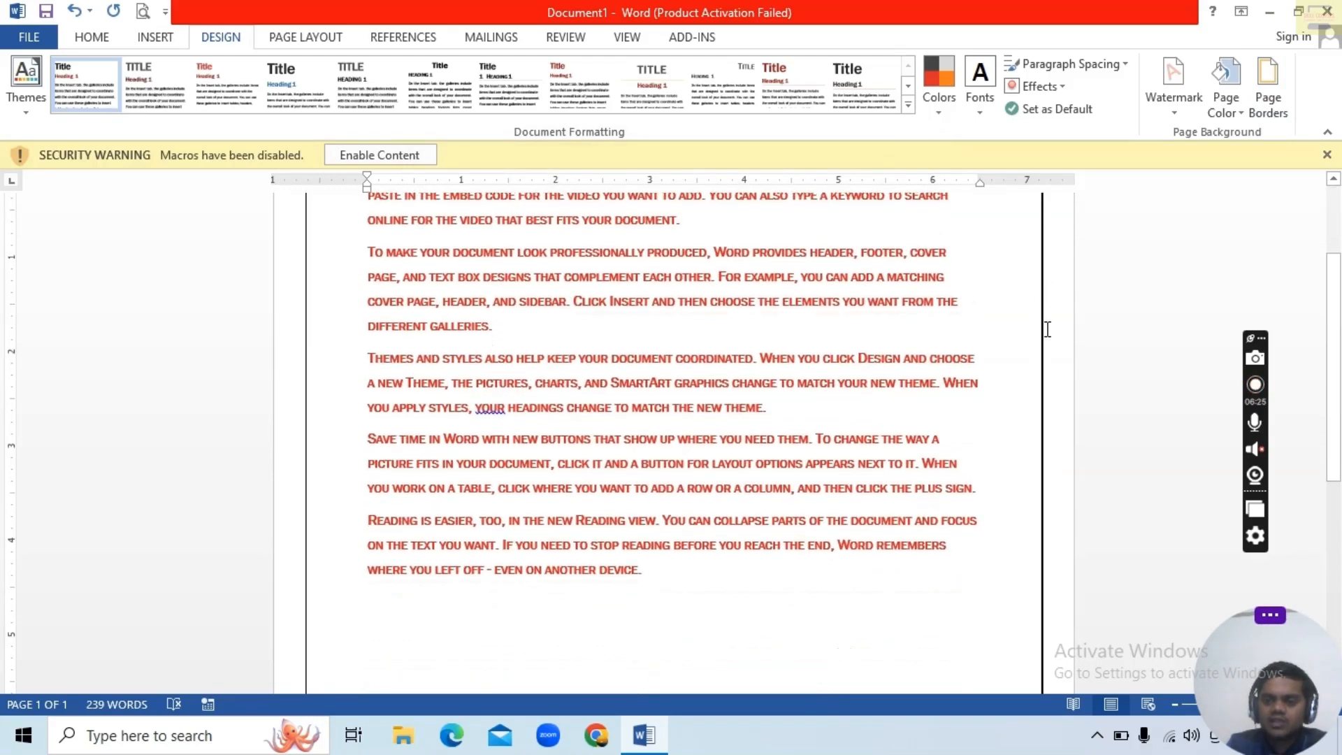
scroll(1040, 417, "up", 4)
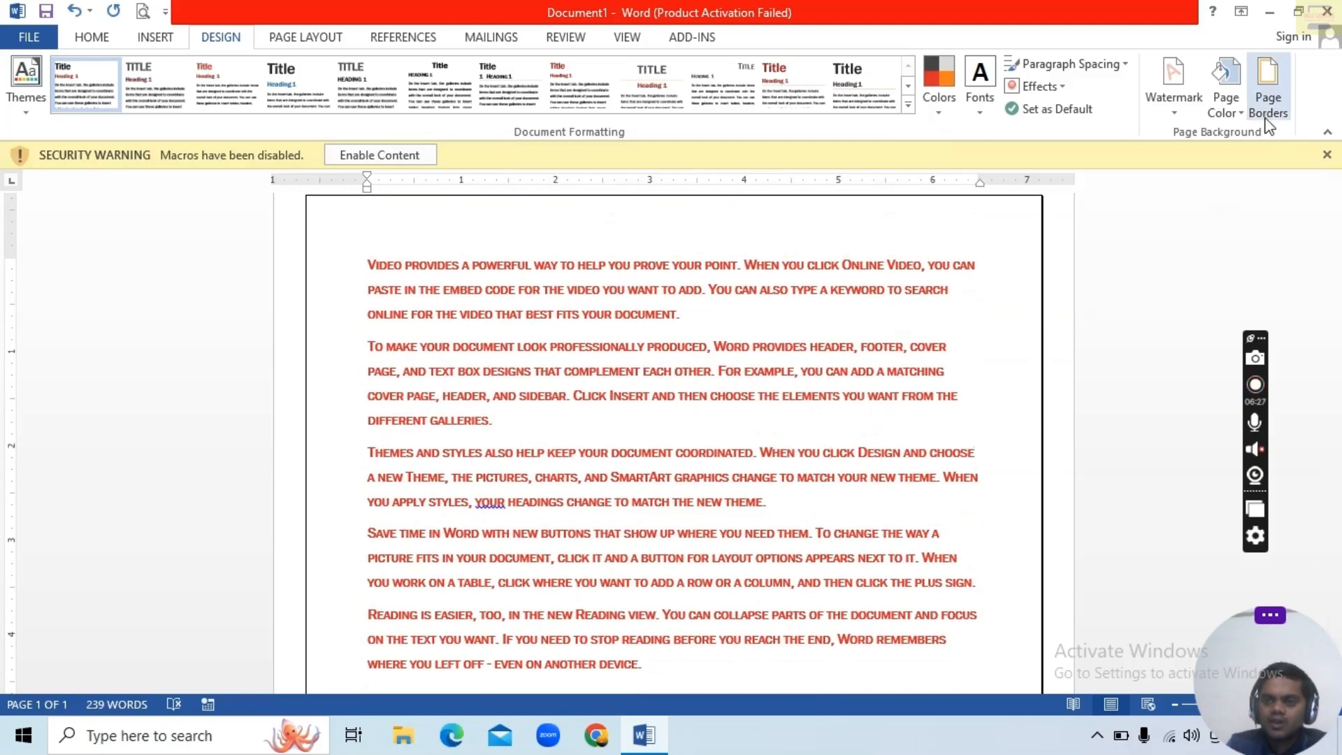
Step: Set the shadow page border's colour to standard red and its width to 3 pt
left_click(1265, 101)
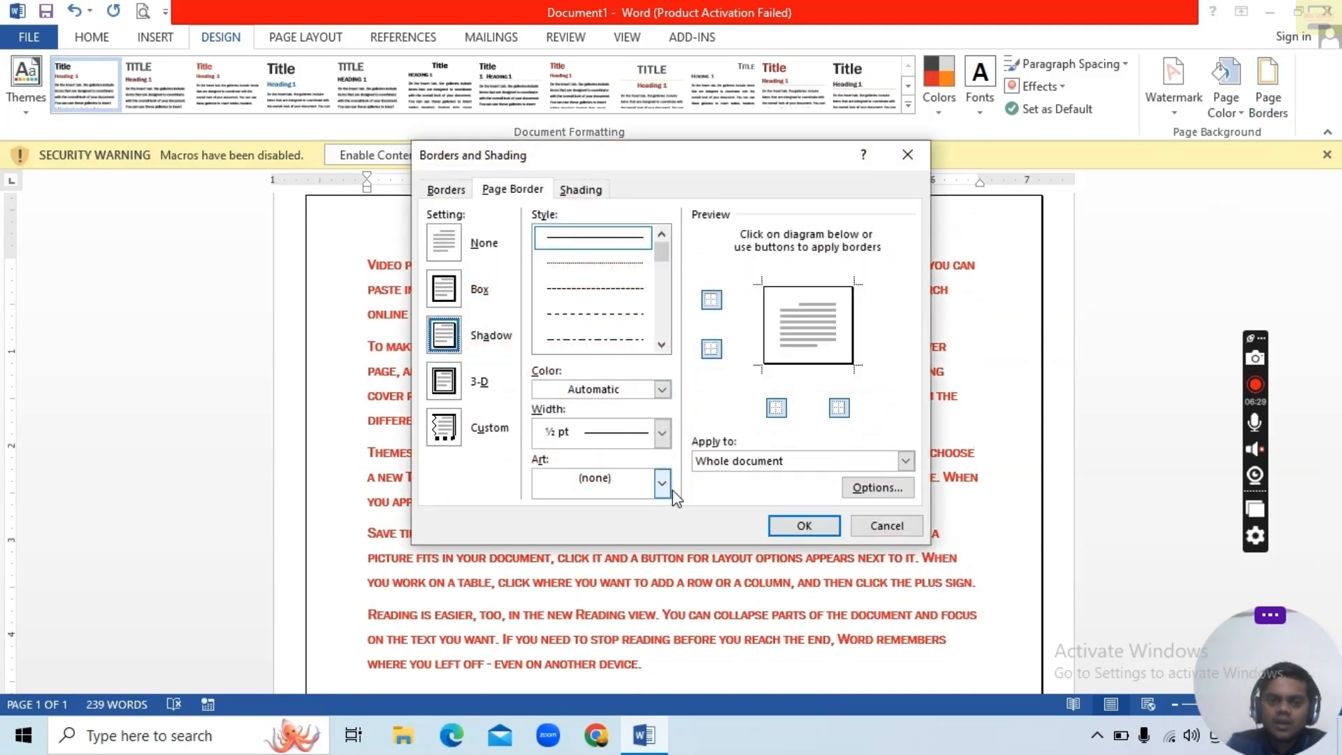
left_click(662, 391)
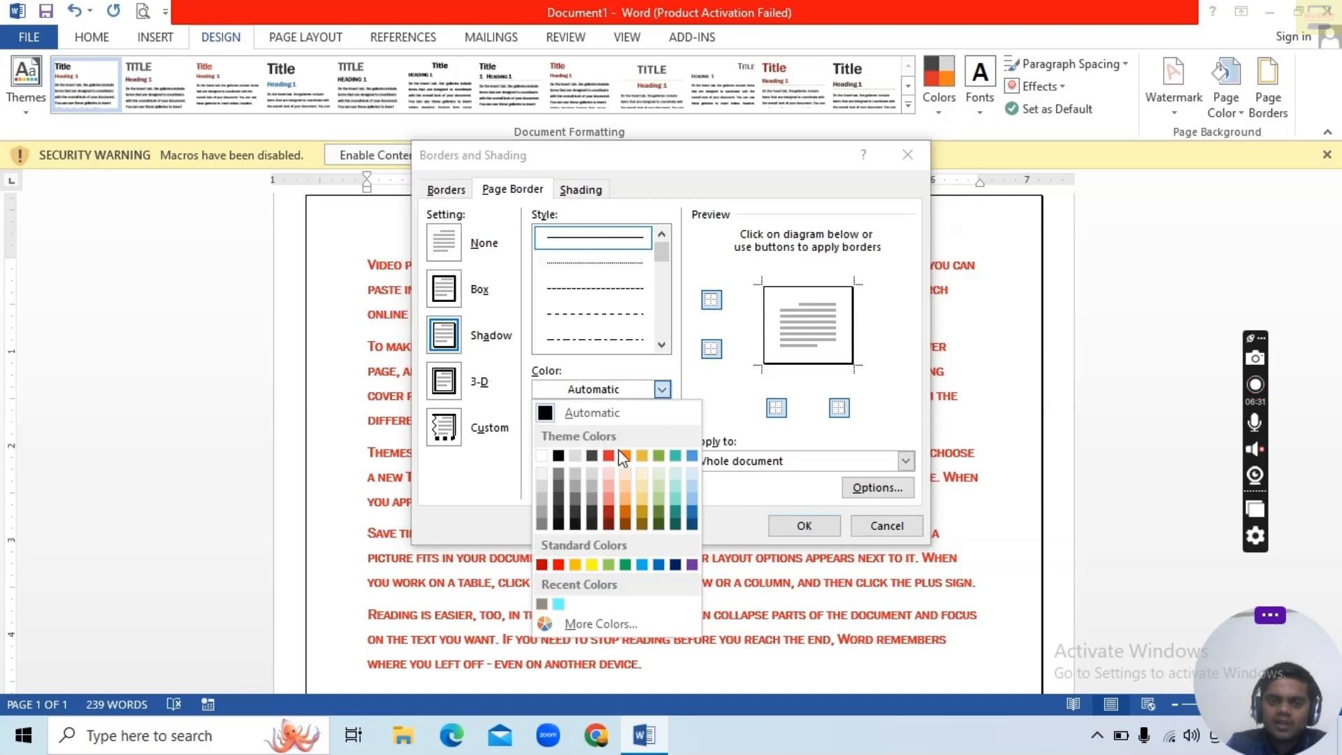
left_click(559, 564)
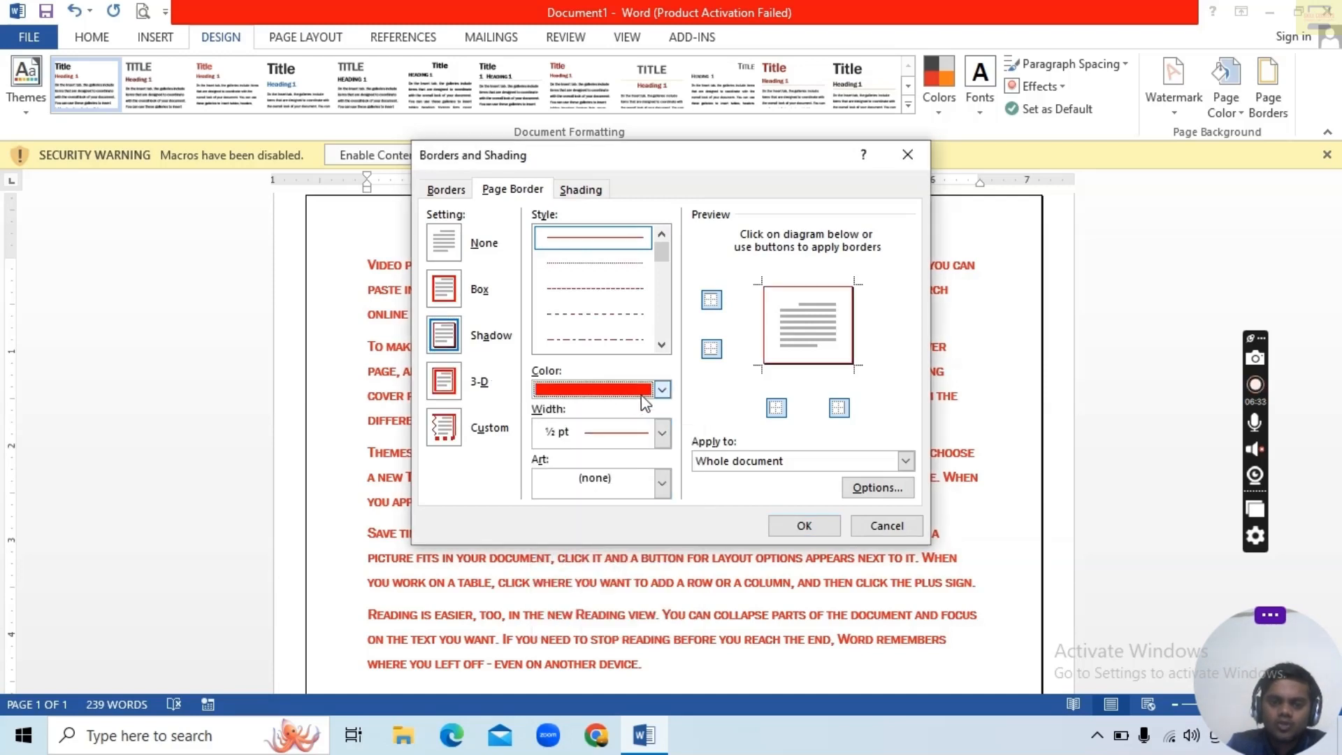
left_click(661, 432)
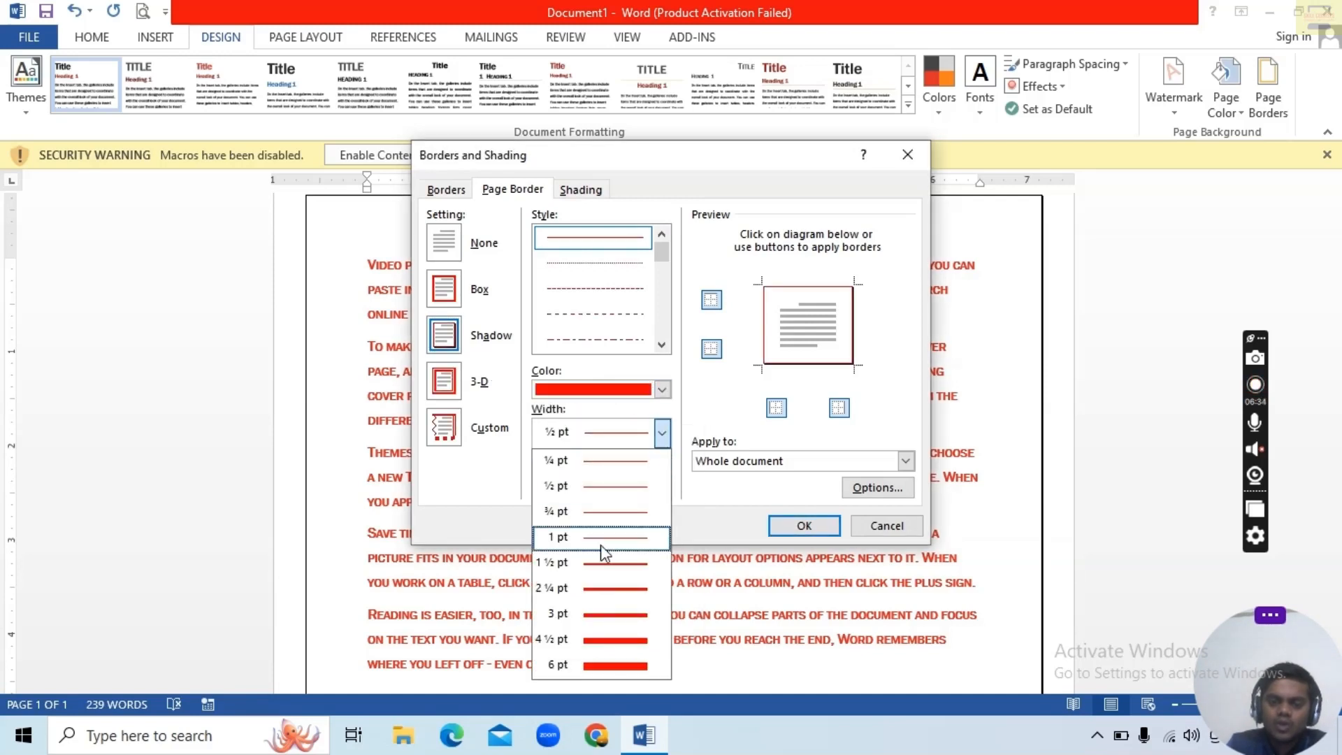
left_click(617, 615)
left_click(804, 526)
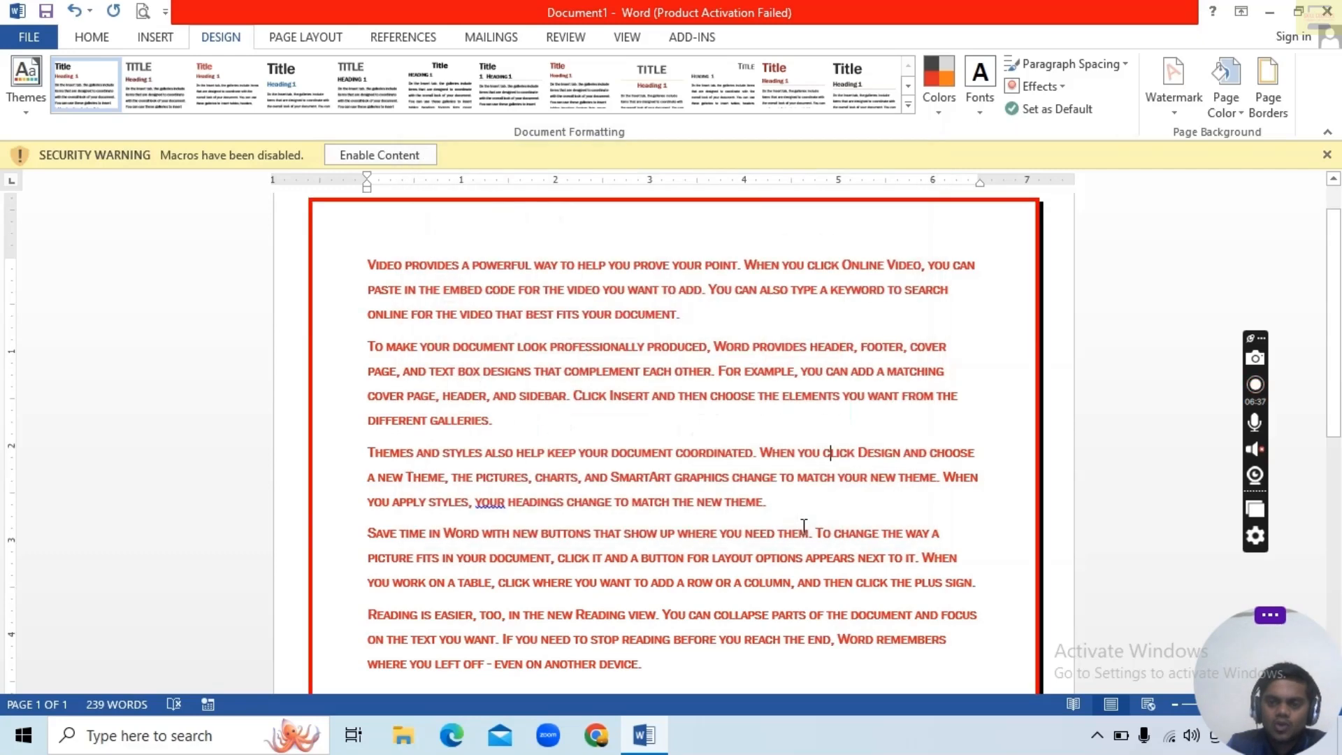
scroll(998, 423, "down", 5)
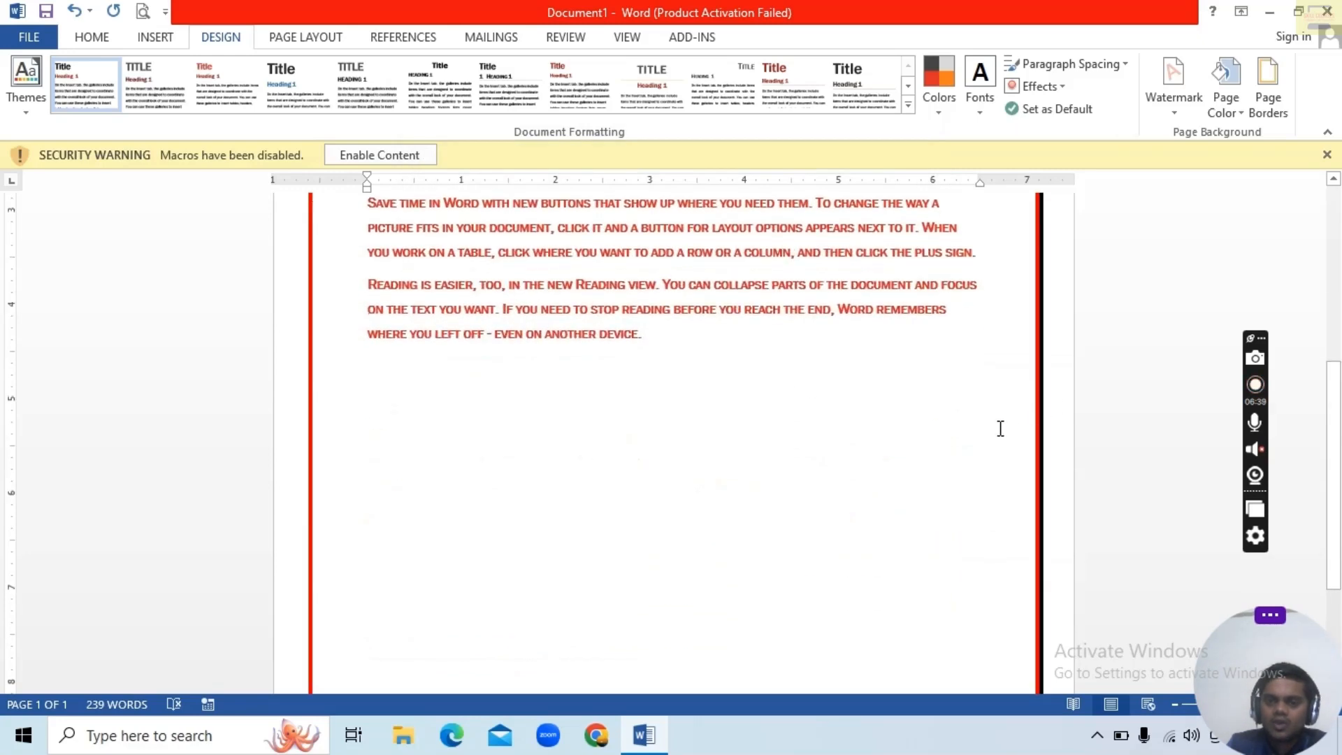
scroll(1001, 428, "up", 5)
Step: Replace the red page border with the green fir tree art border
left_click(1268, 98)
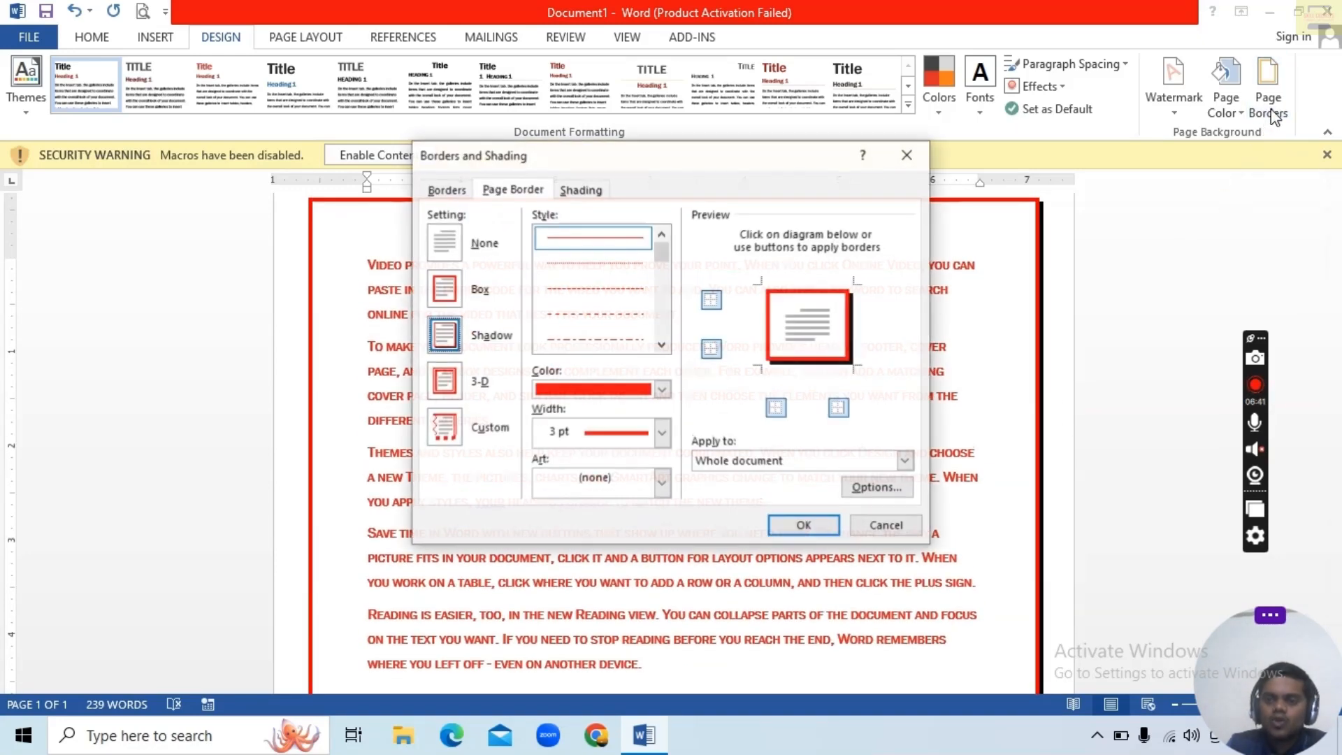
left_click(661, 484)
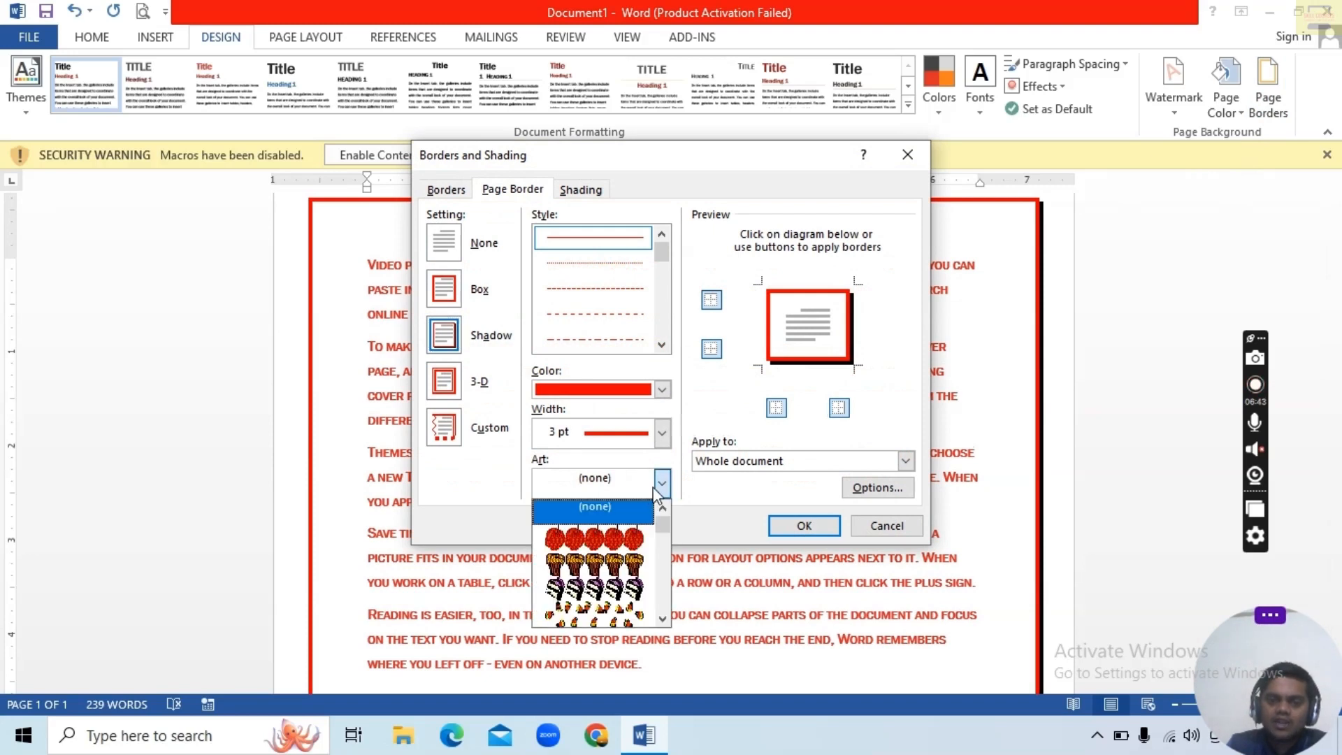
scroll(600, 538, "down", 5)
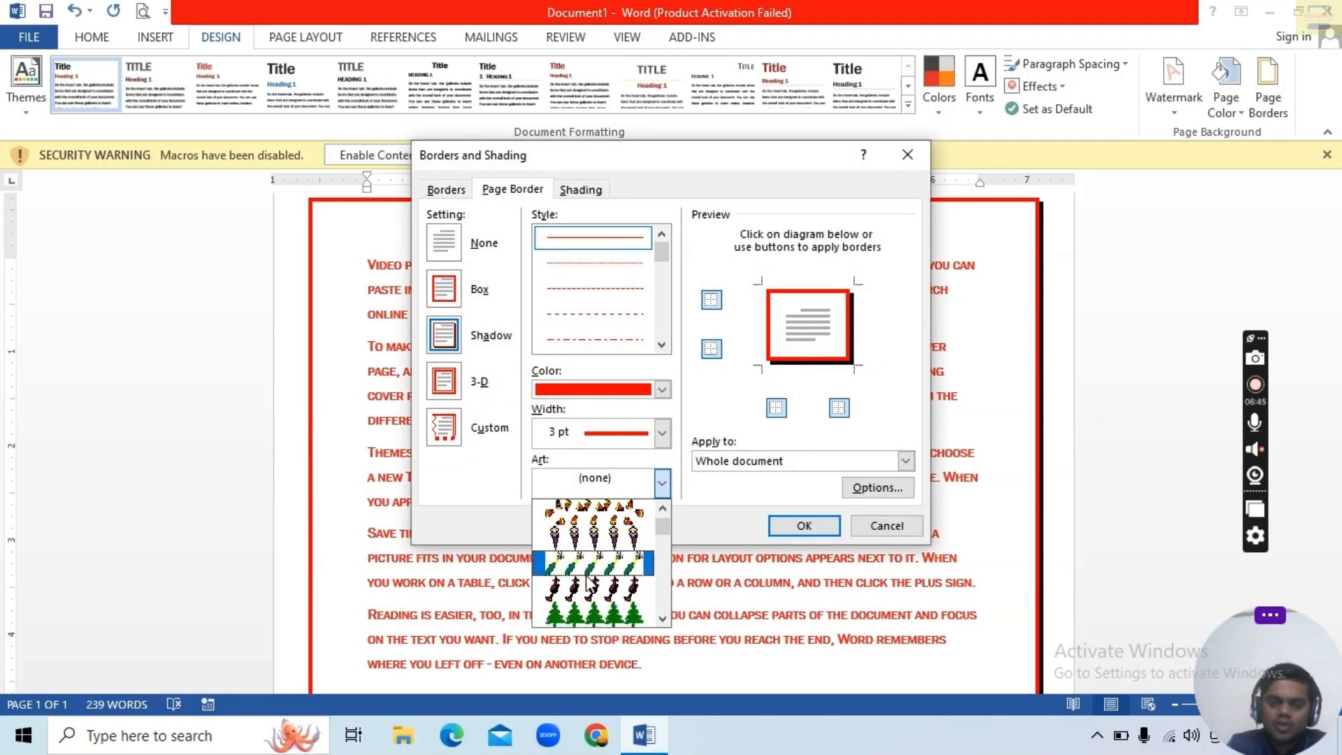
left_click(596, 615)
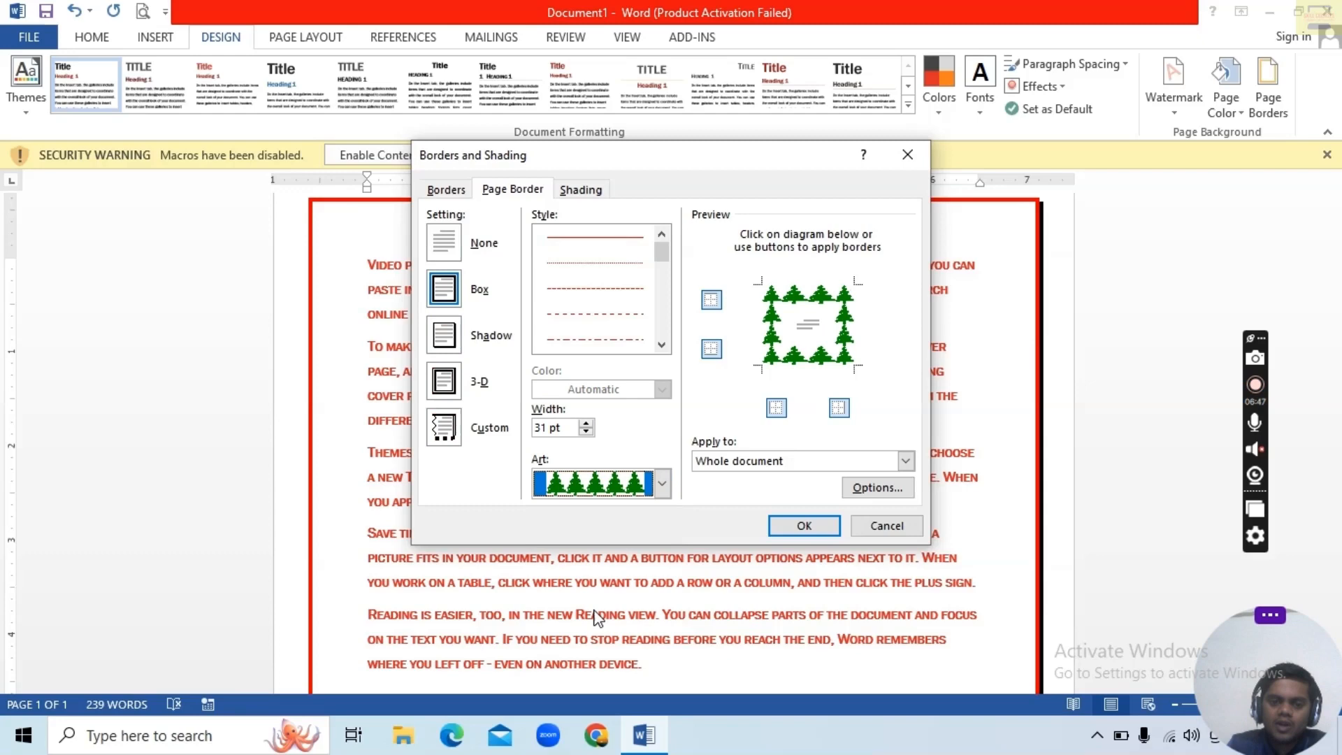
left_click(801, 521)
scroll(626, 585, "down", 8)
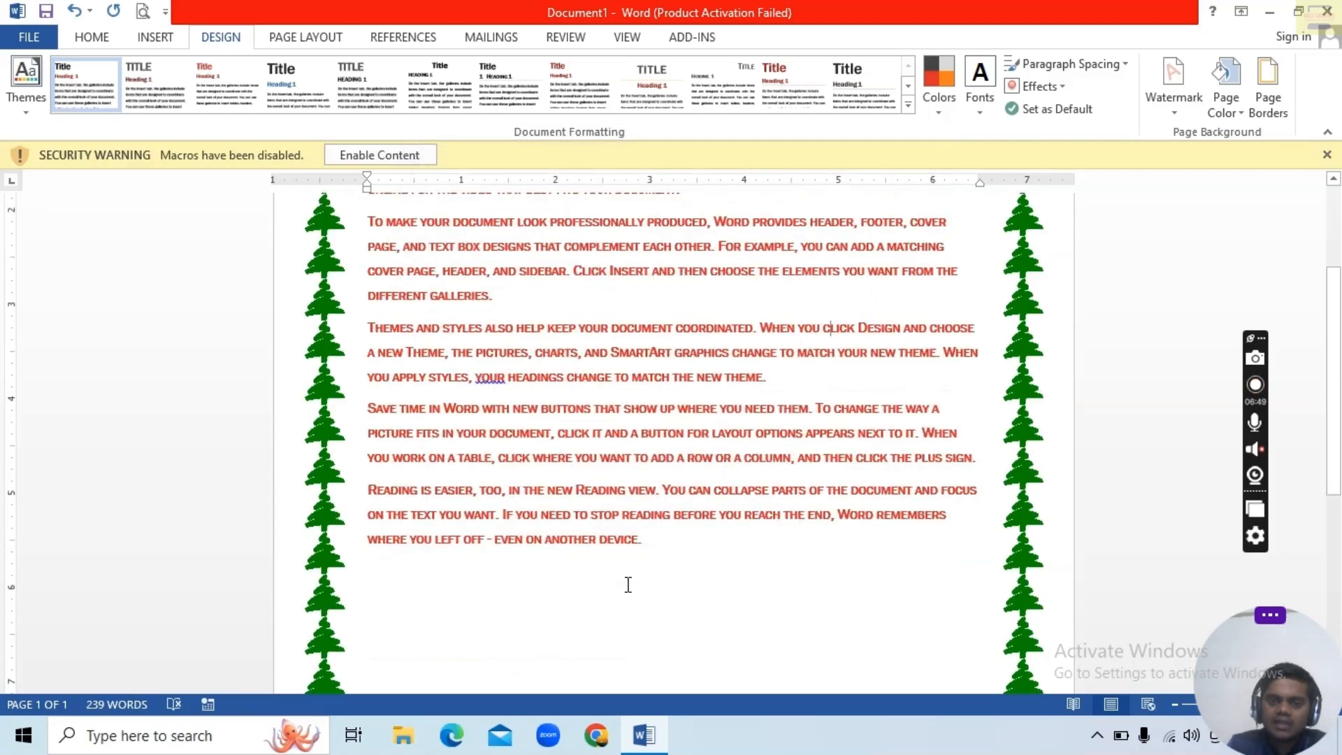
scroll(669, 539, "up", 10)
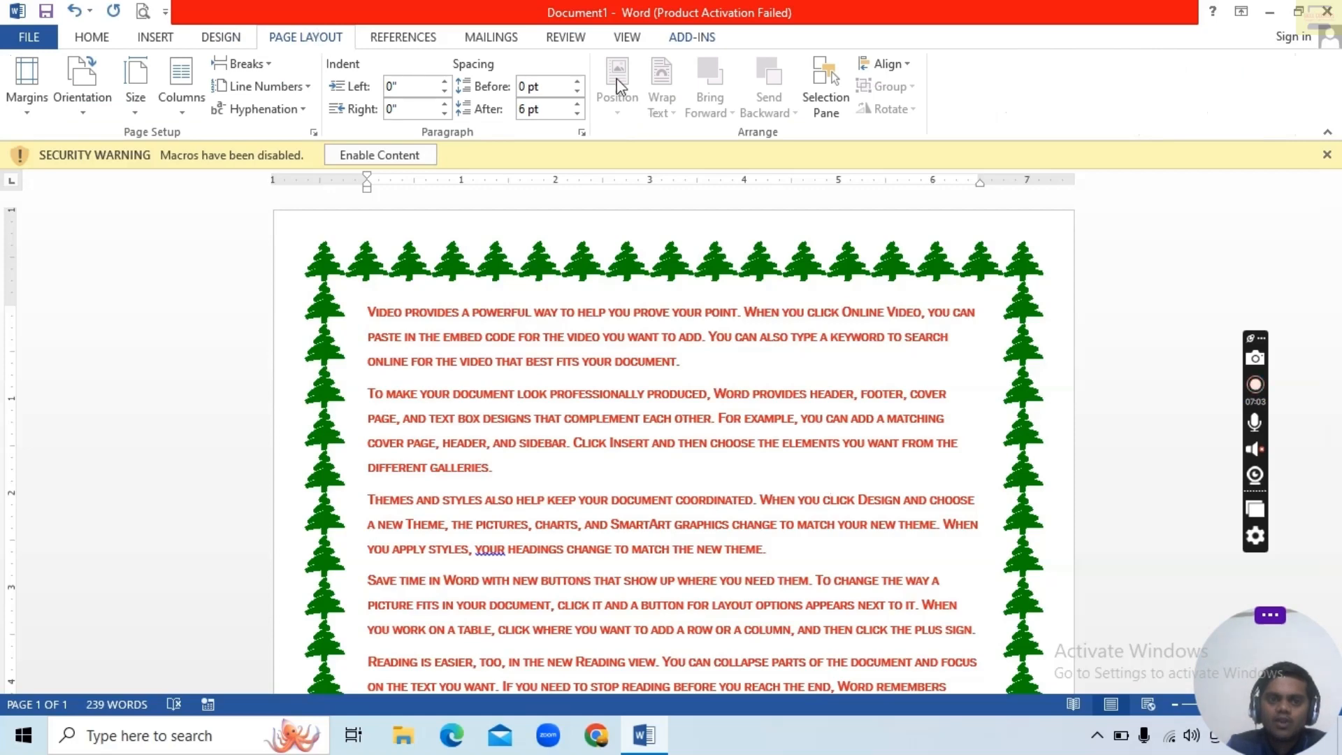
Step: Remove the tree art page border by changing the page border setting to None
left_click(222, 36)
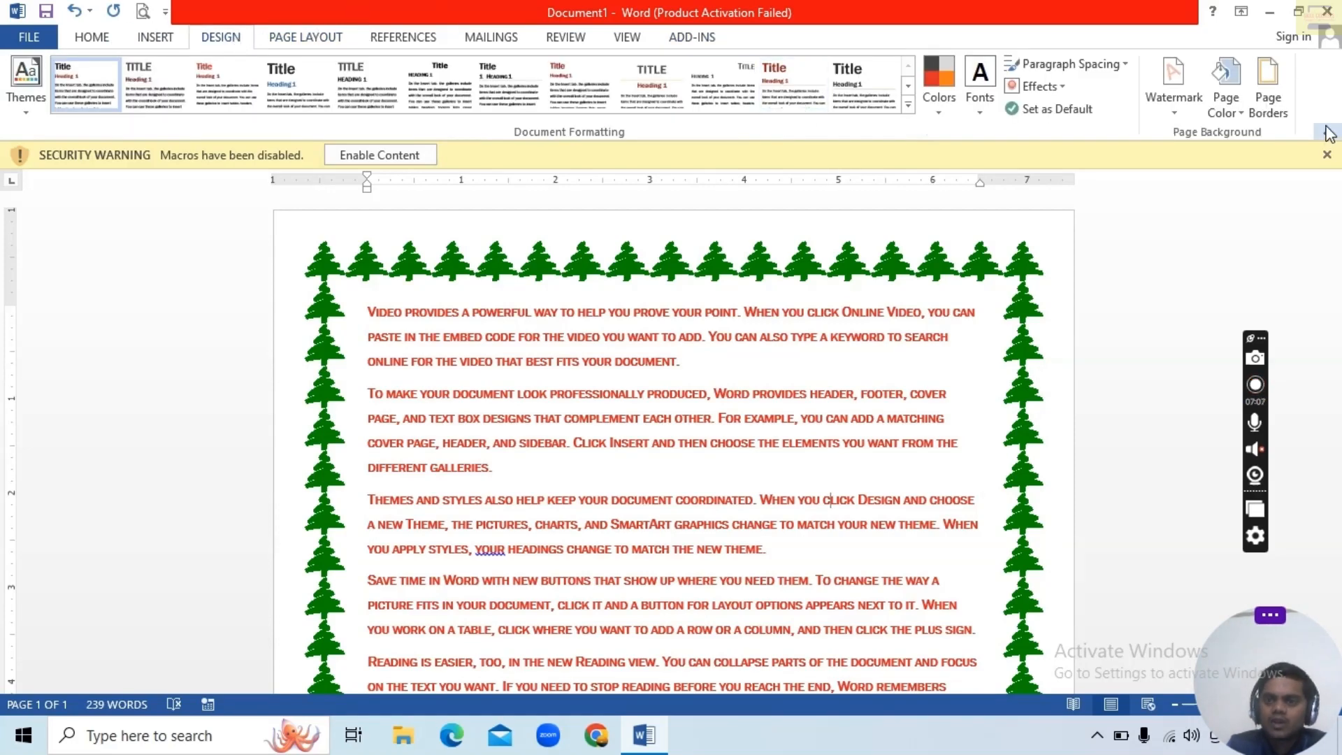
left_click(1268, 98)
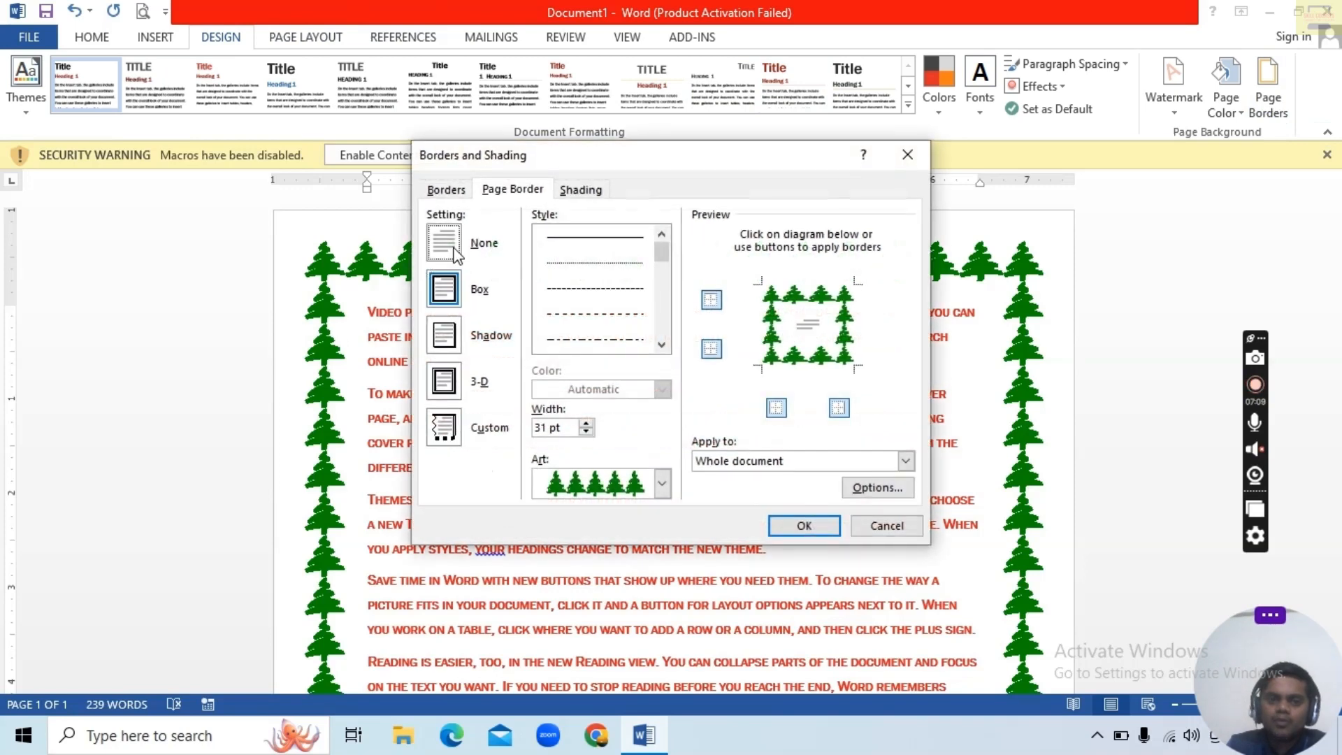
left_click(453, 252)
left_click(802, 526)
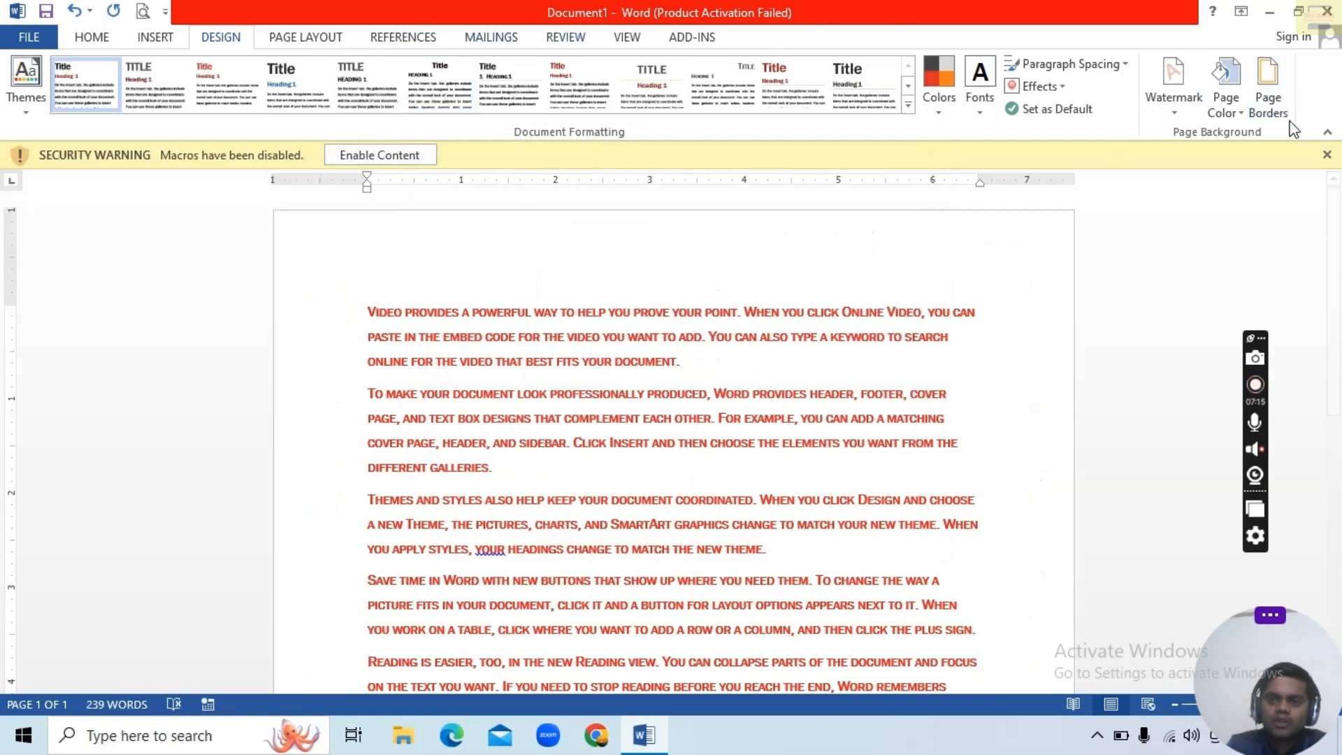
Step: Apply the Normal margin preset to the document and check the page in the print preview
left_click(317, 42)
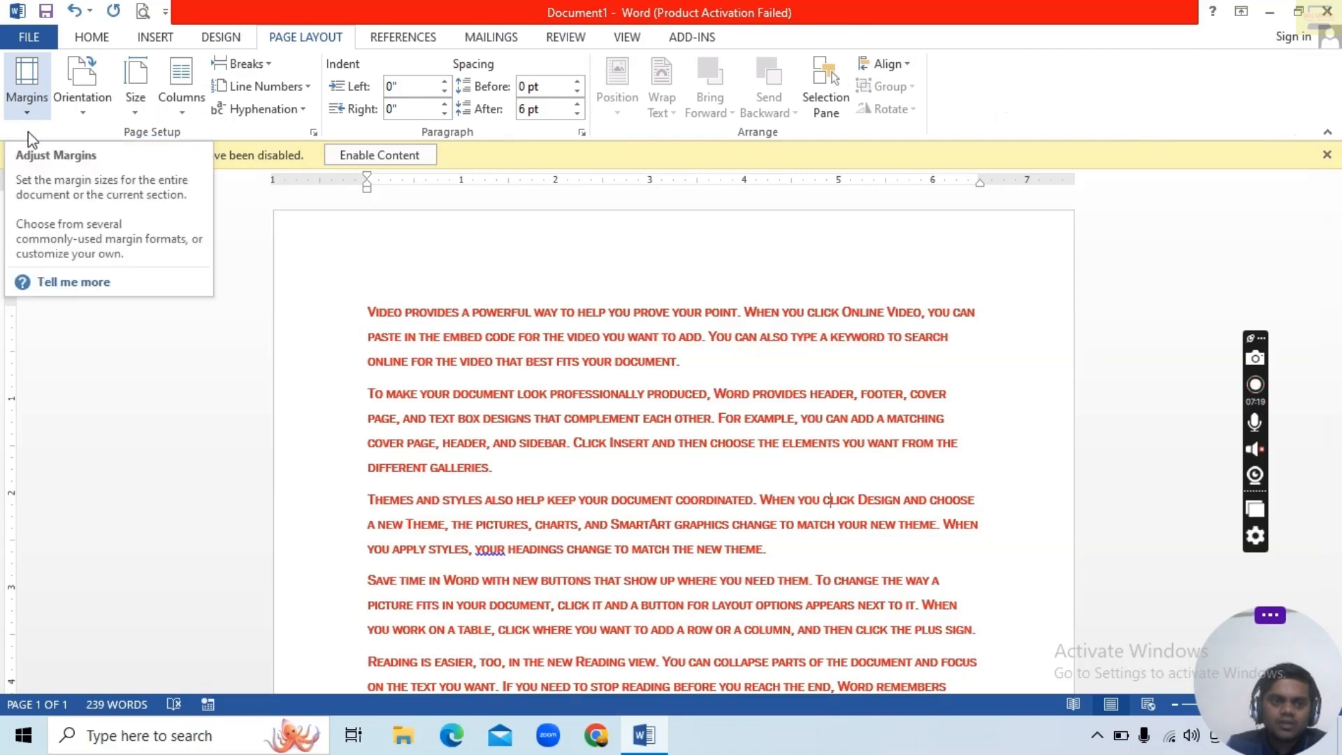
left_click(143, 12)
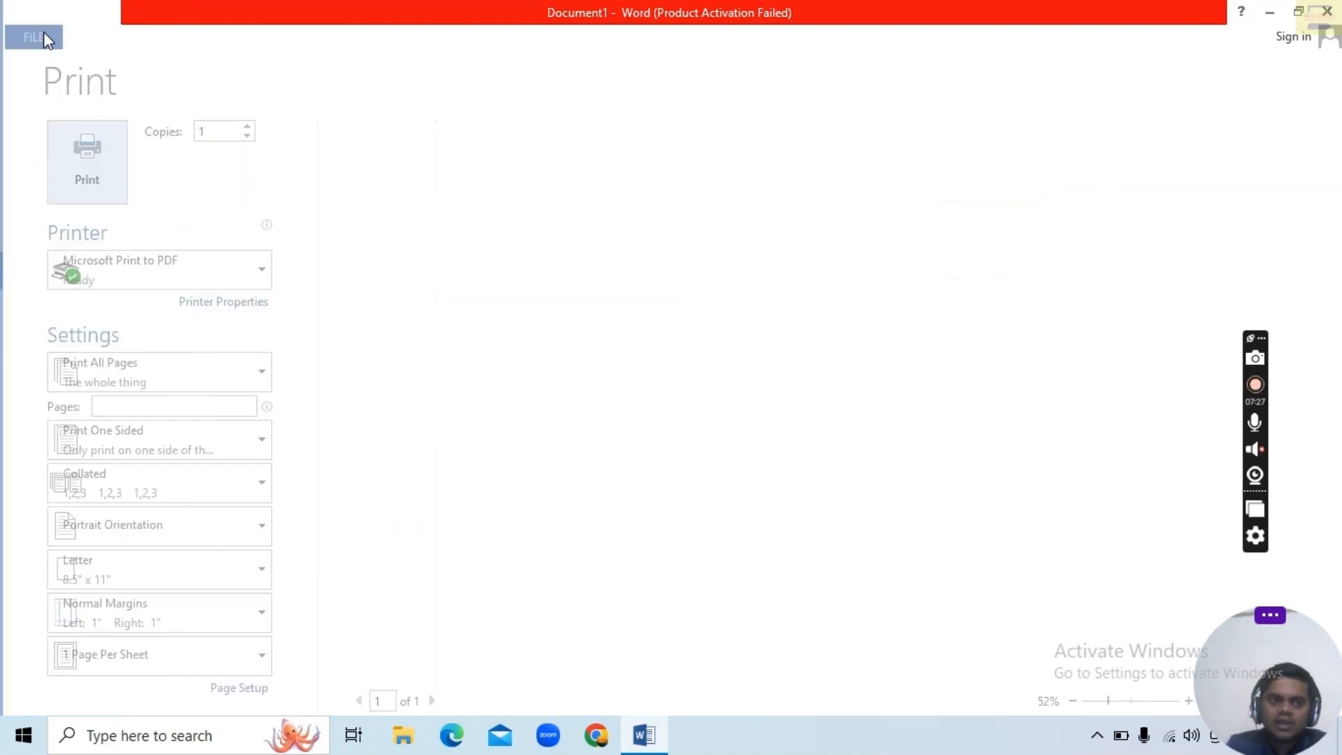
left_click(41, 32)
left_click(28, 111)
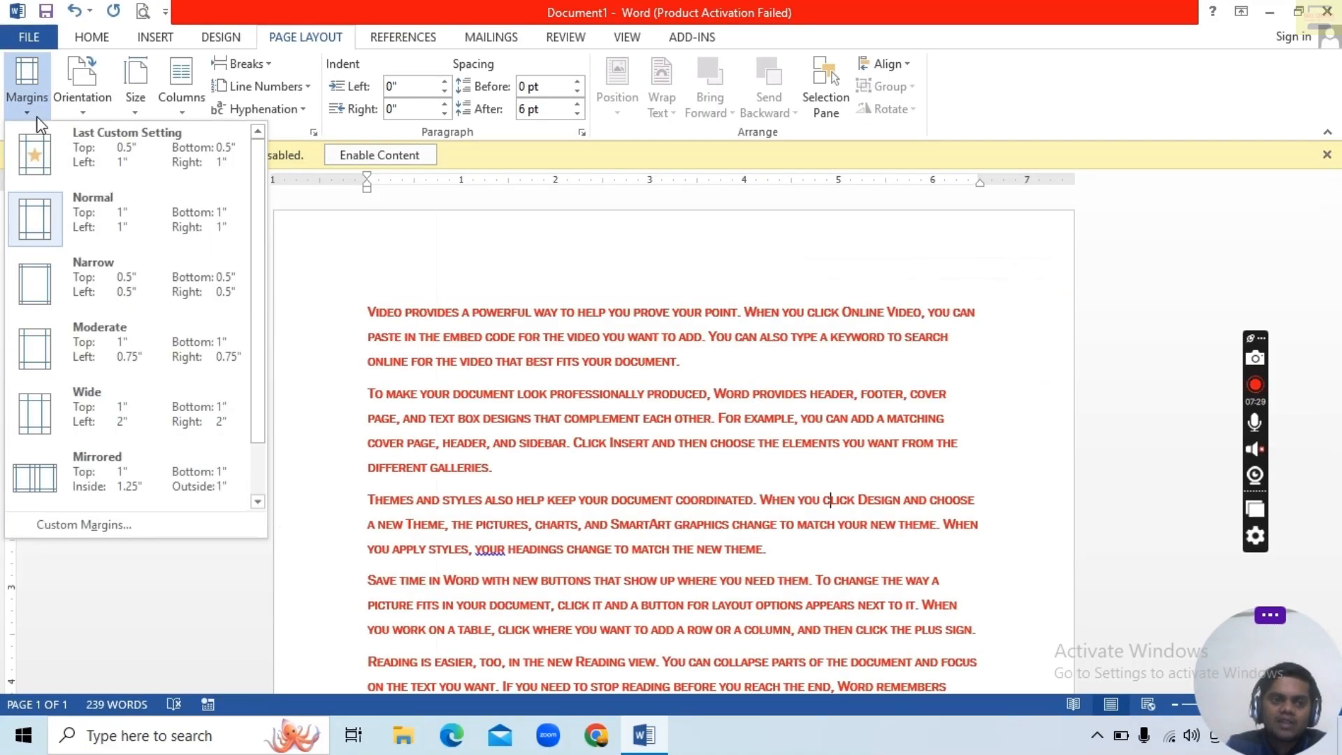
left_click(69, 207)
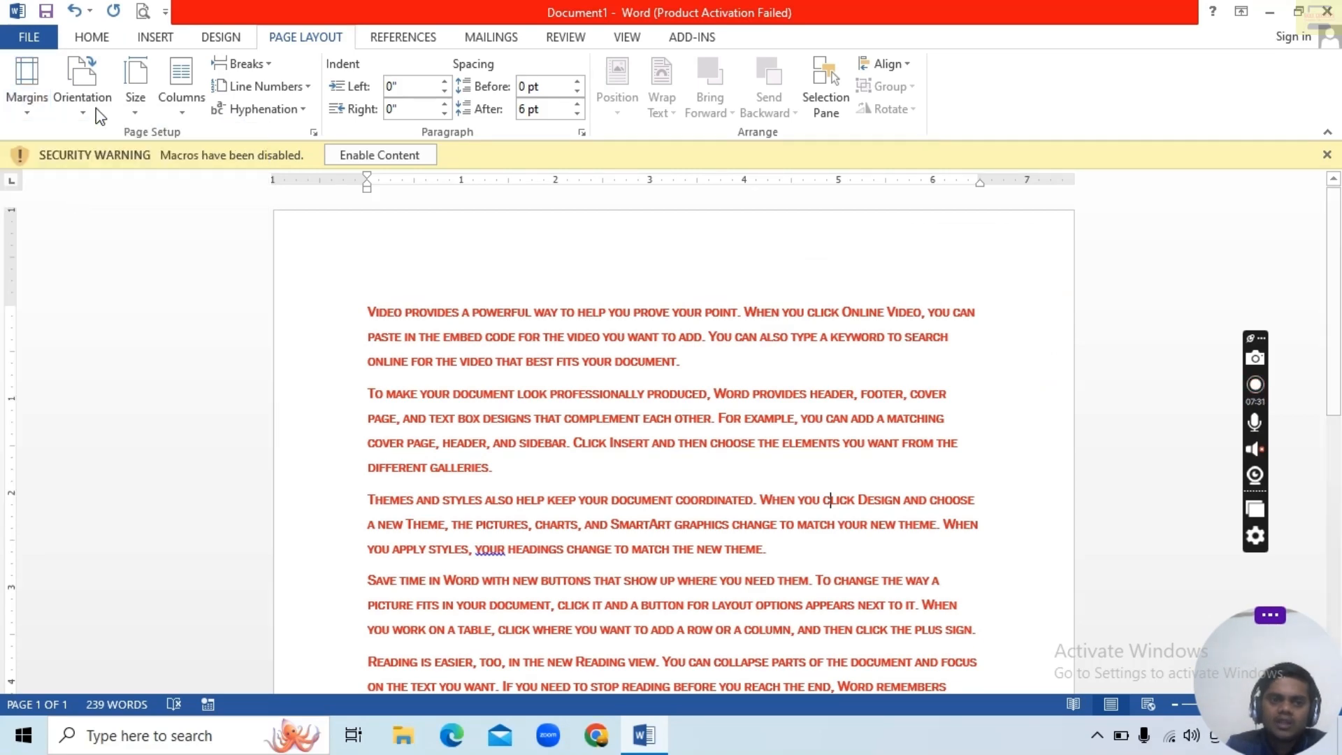
left_click(143, 12)
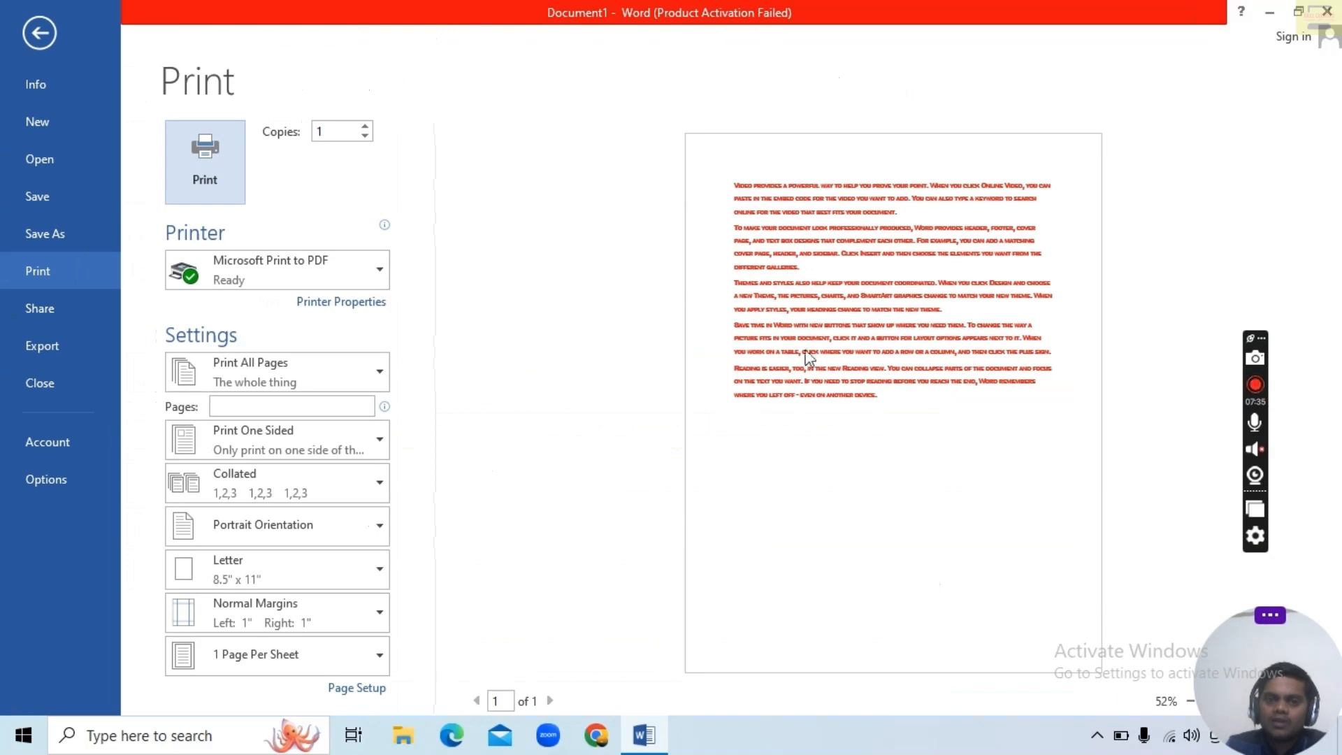
left_click(42, 33)
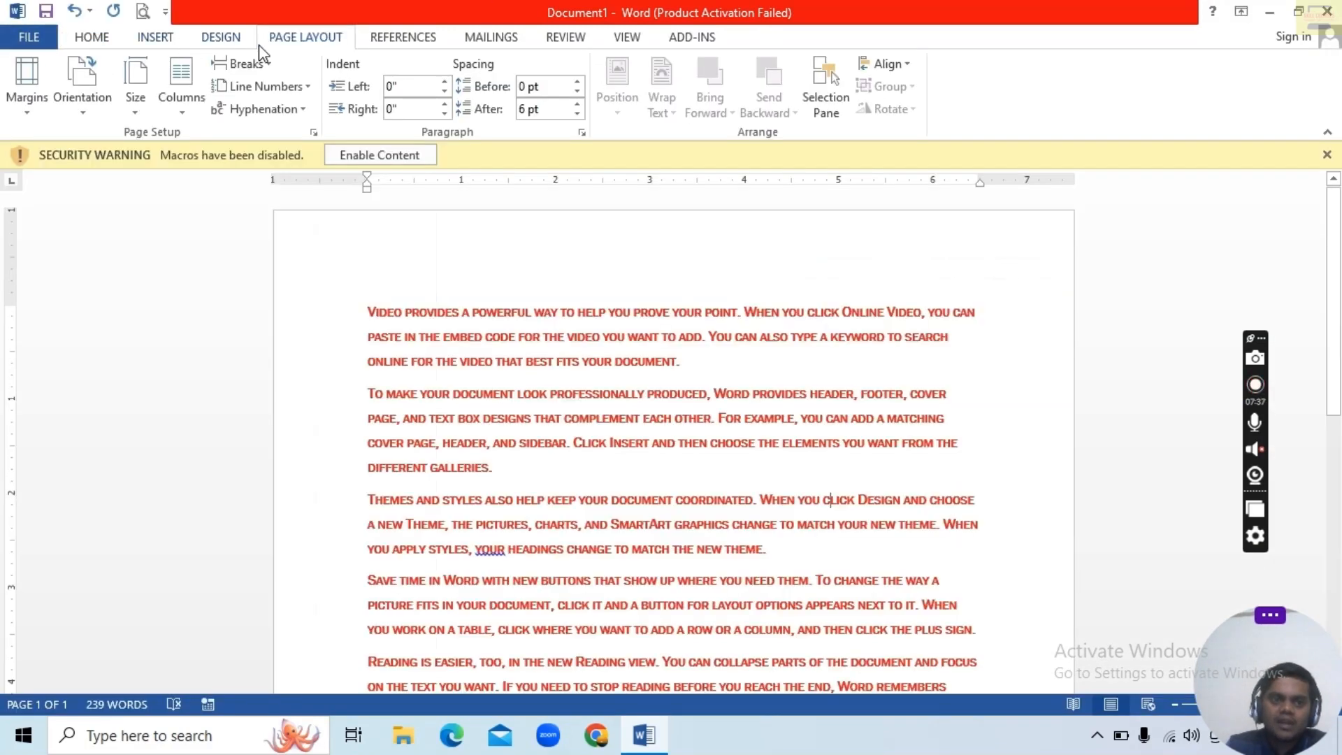
Step: Try to set a custom right margin of 15 inches for the whole document
left_click(27, 84)
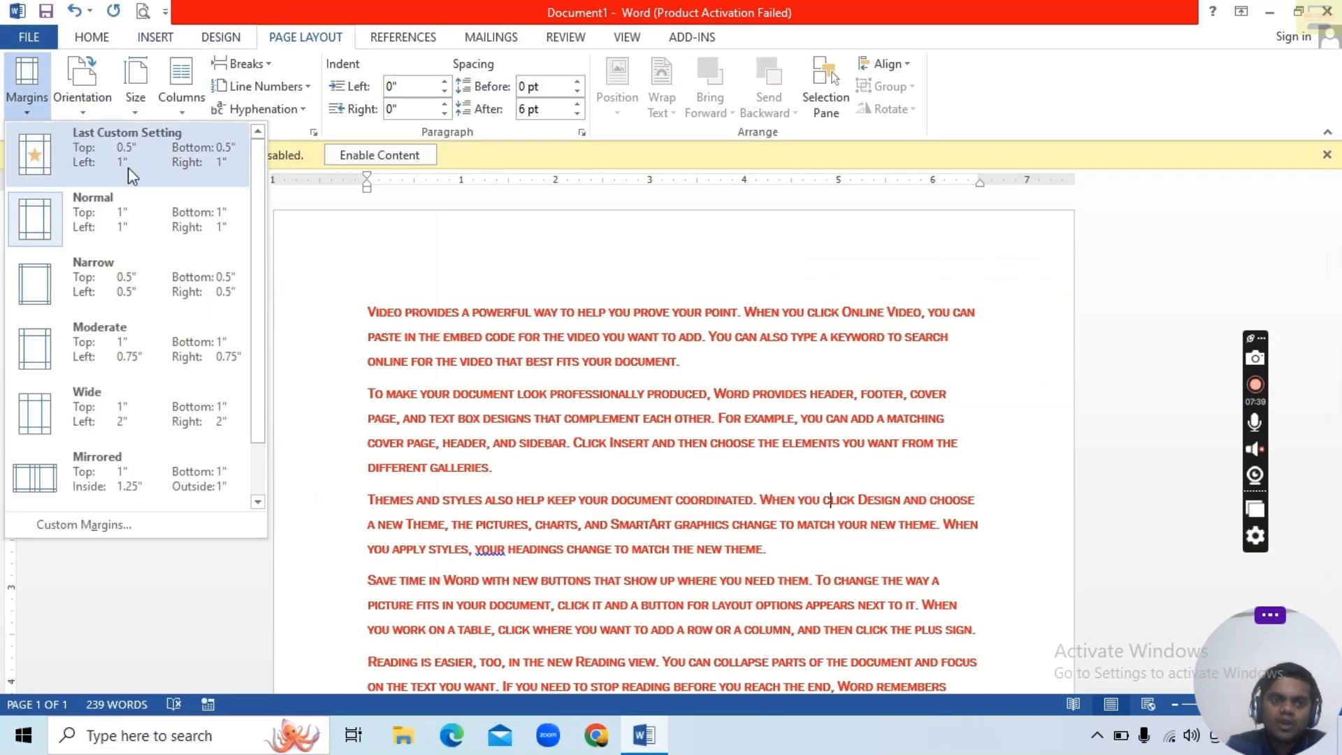
left_click(77, 526)
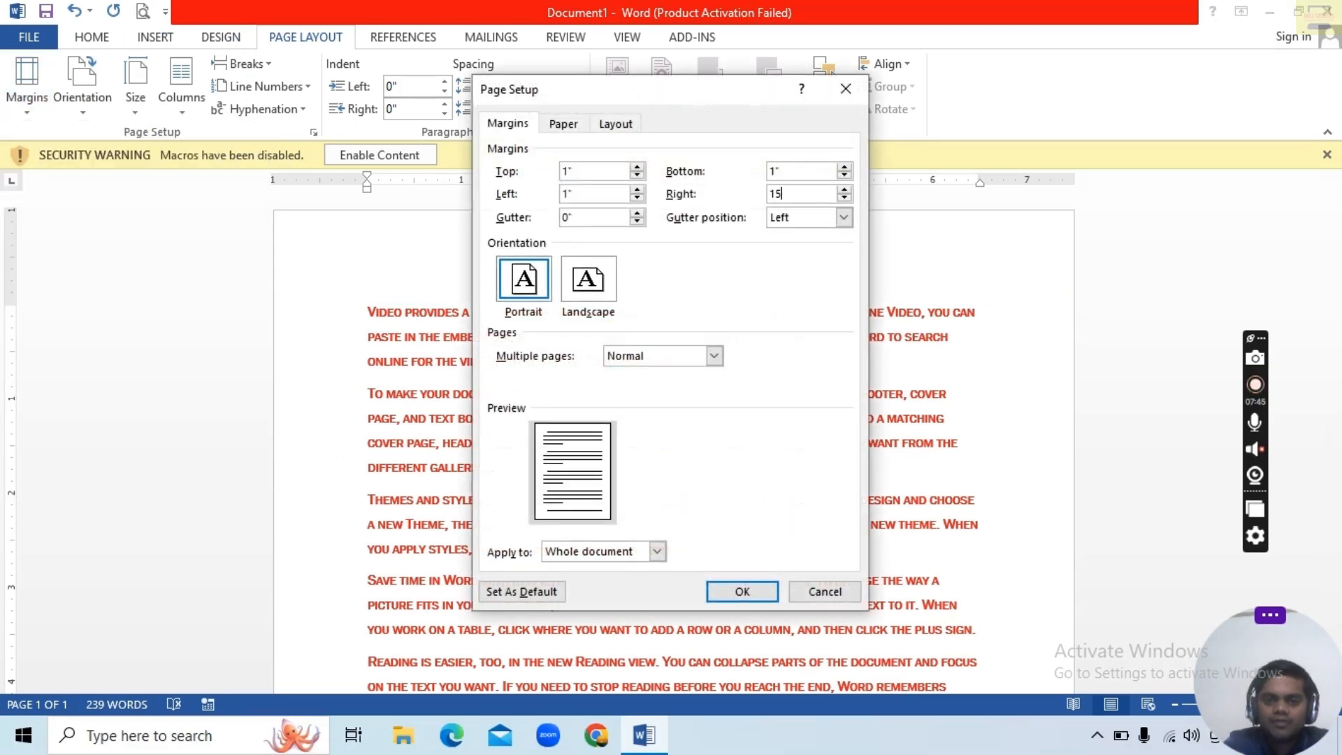
left_click(753, 599)
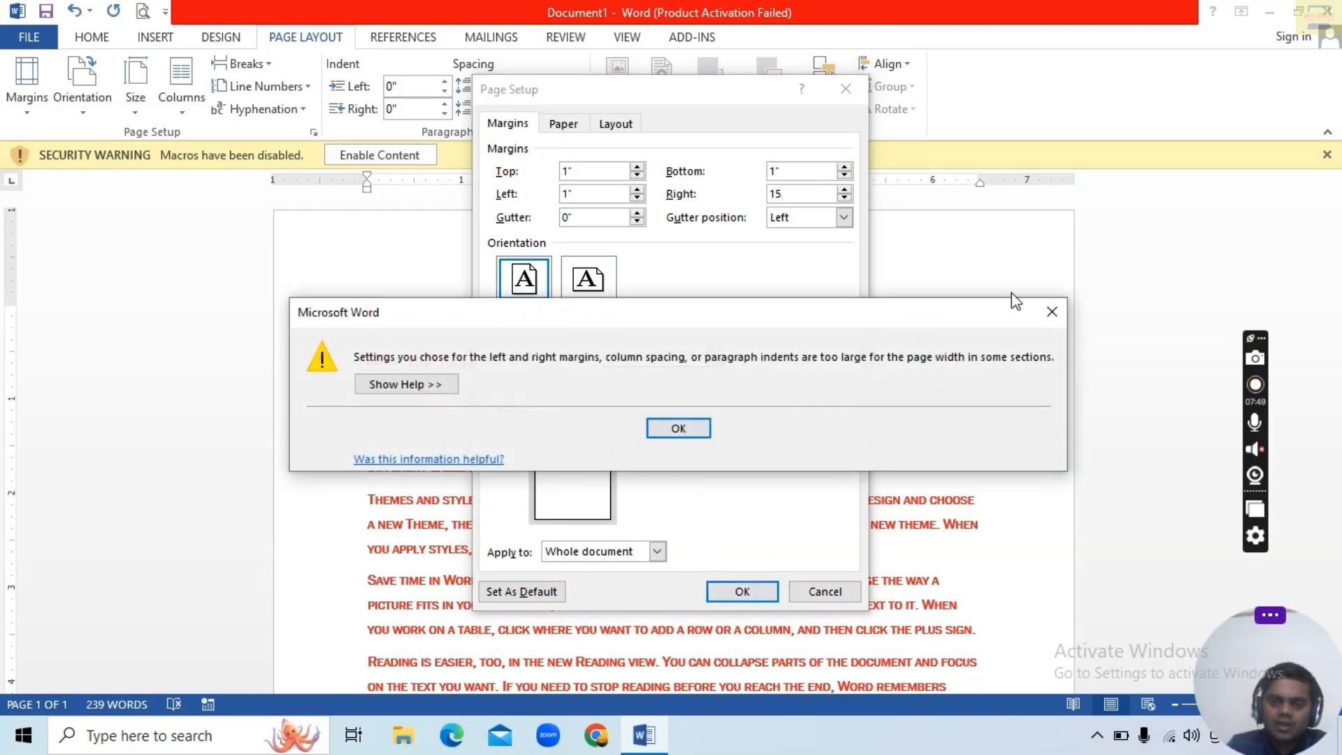
left_click(1049, 310)
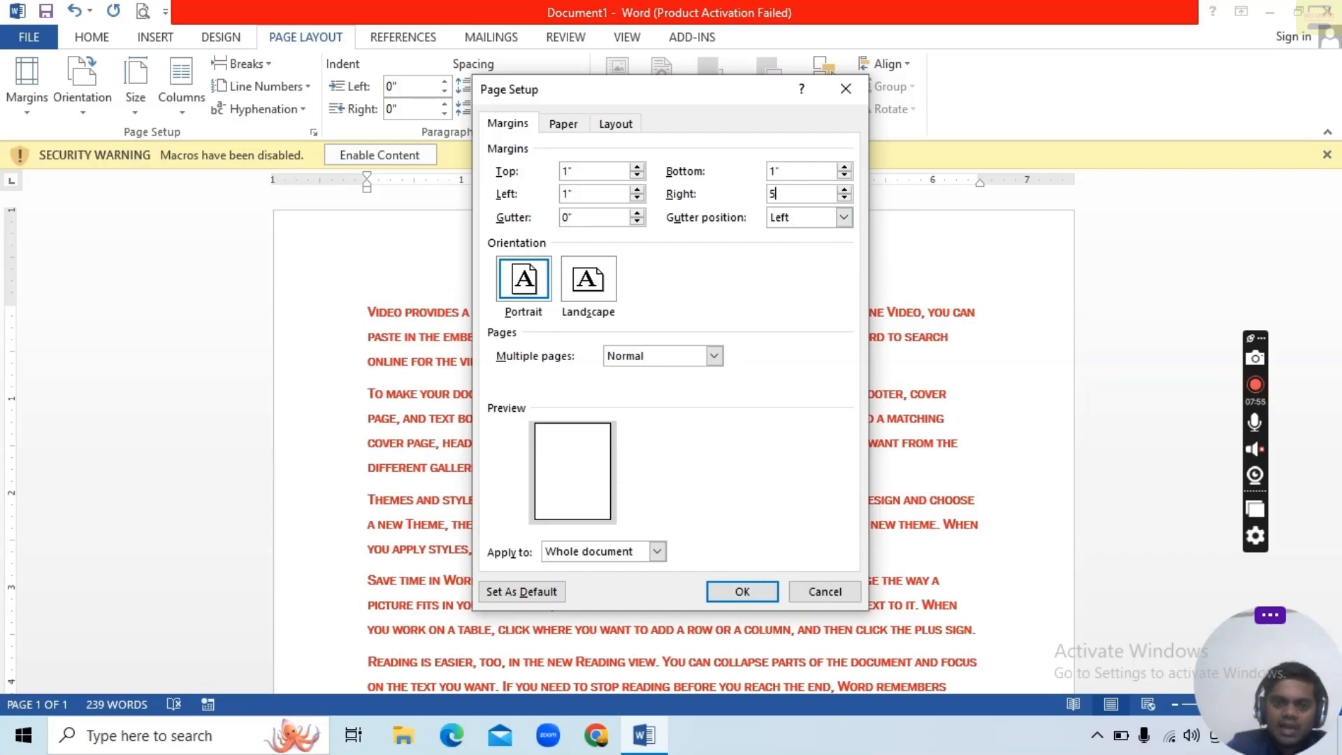
Step: Set the custom right margin to 5 inches for the whole document and check it in the print preview
left_click(761, 594)
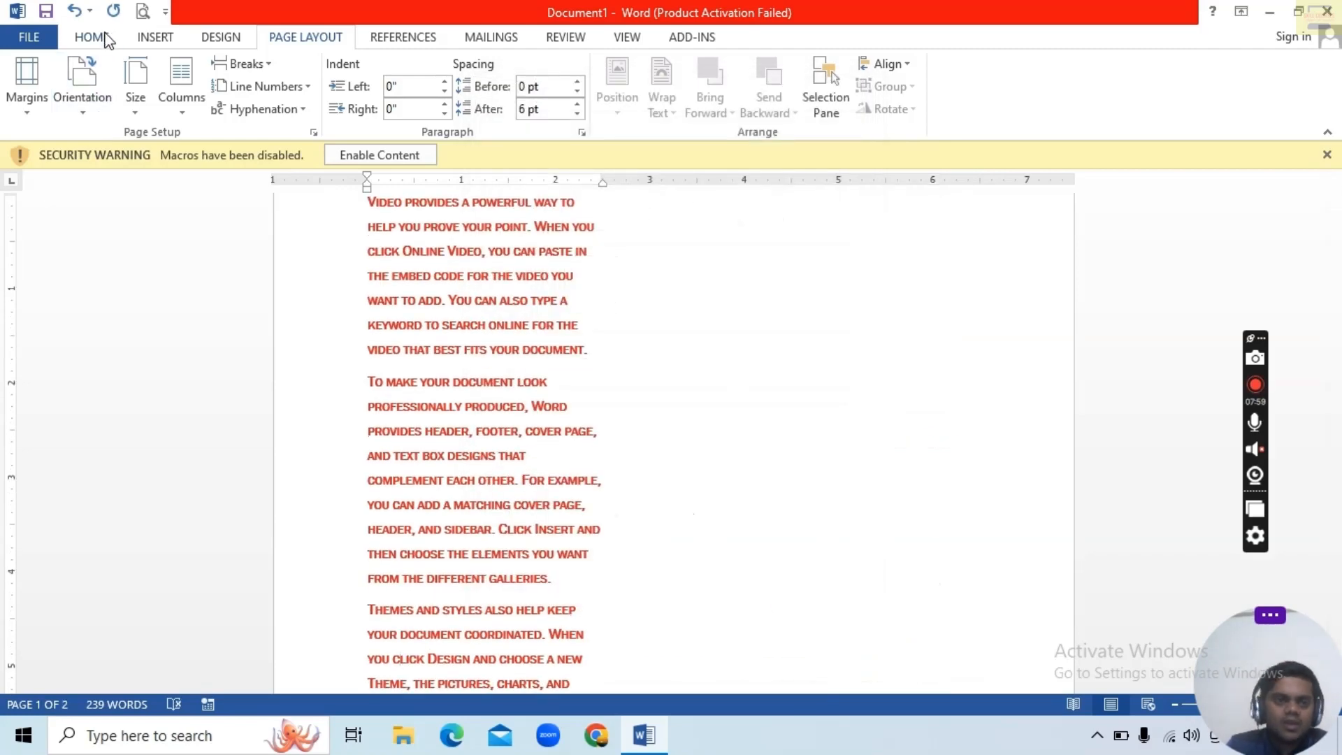
left_click(143, 11)
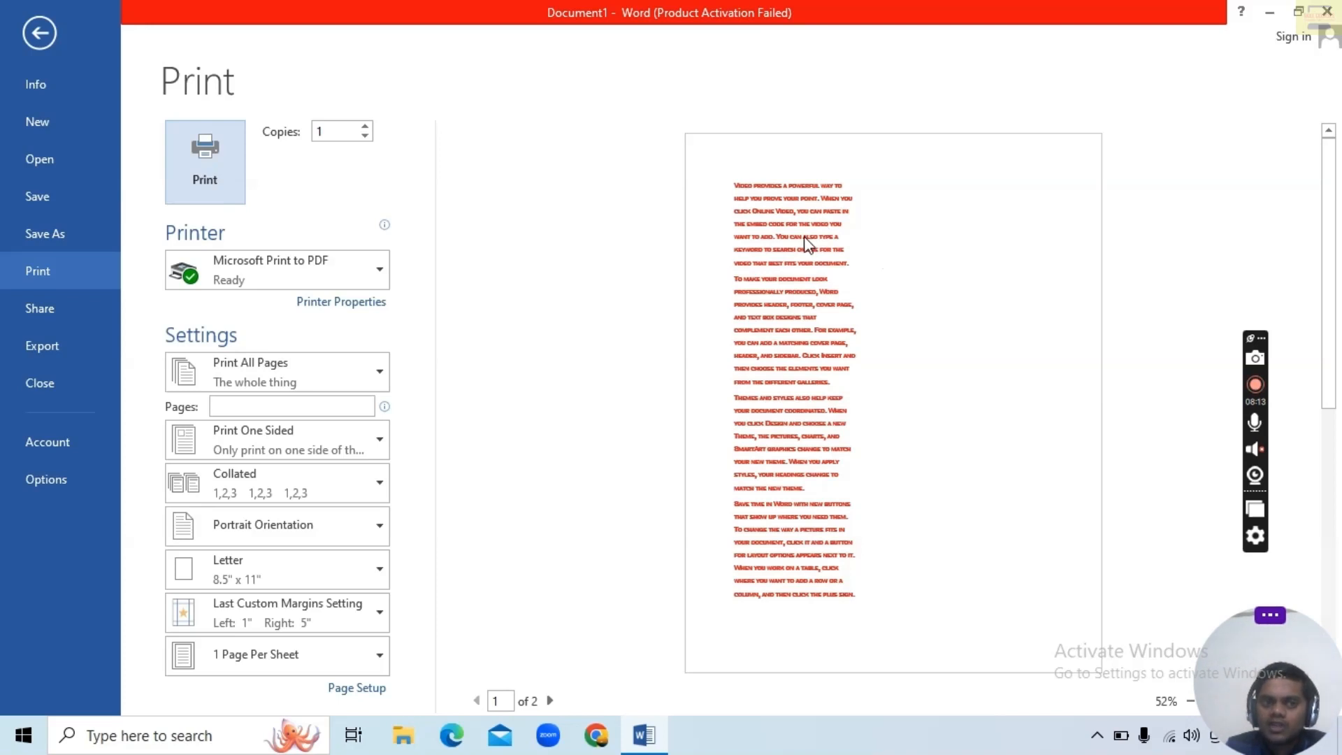
left_click(28, 30)
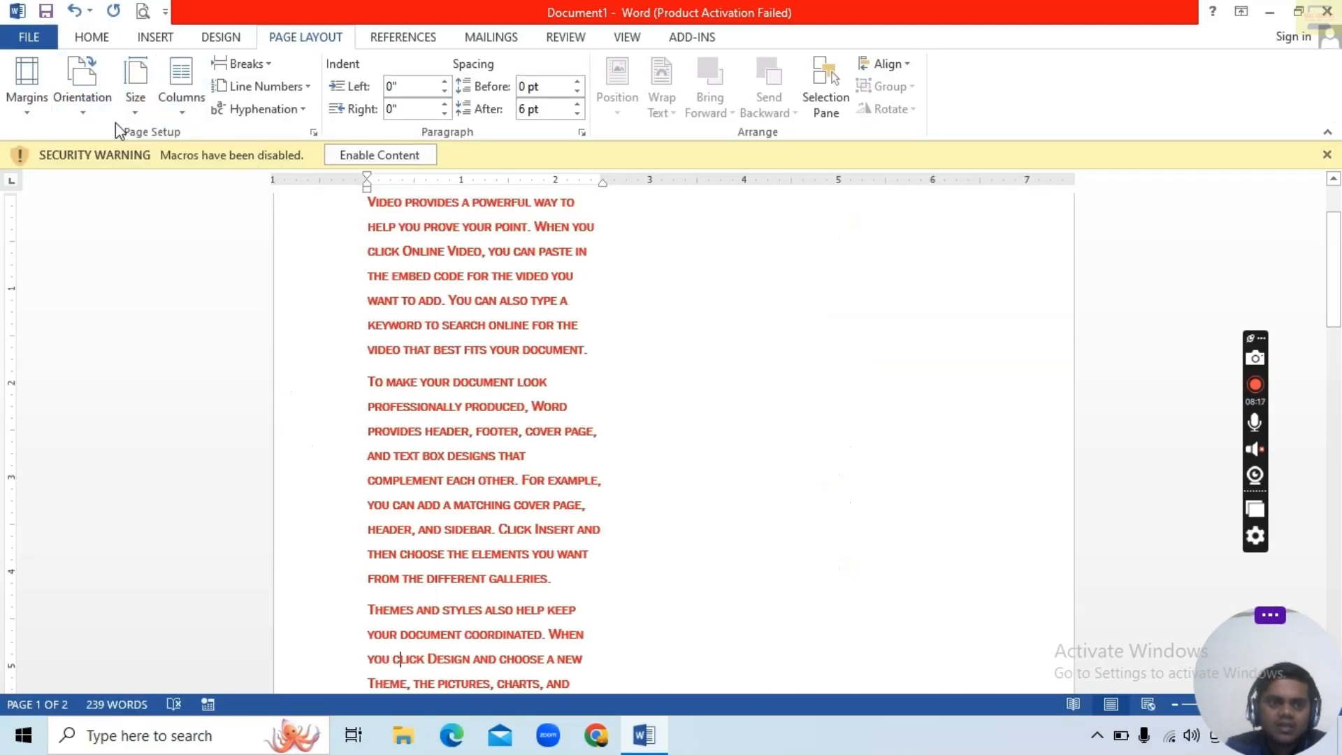
Step: Reset the page margins to the Normal preset with 1" on all sides
left_click(27, 80)
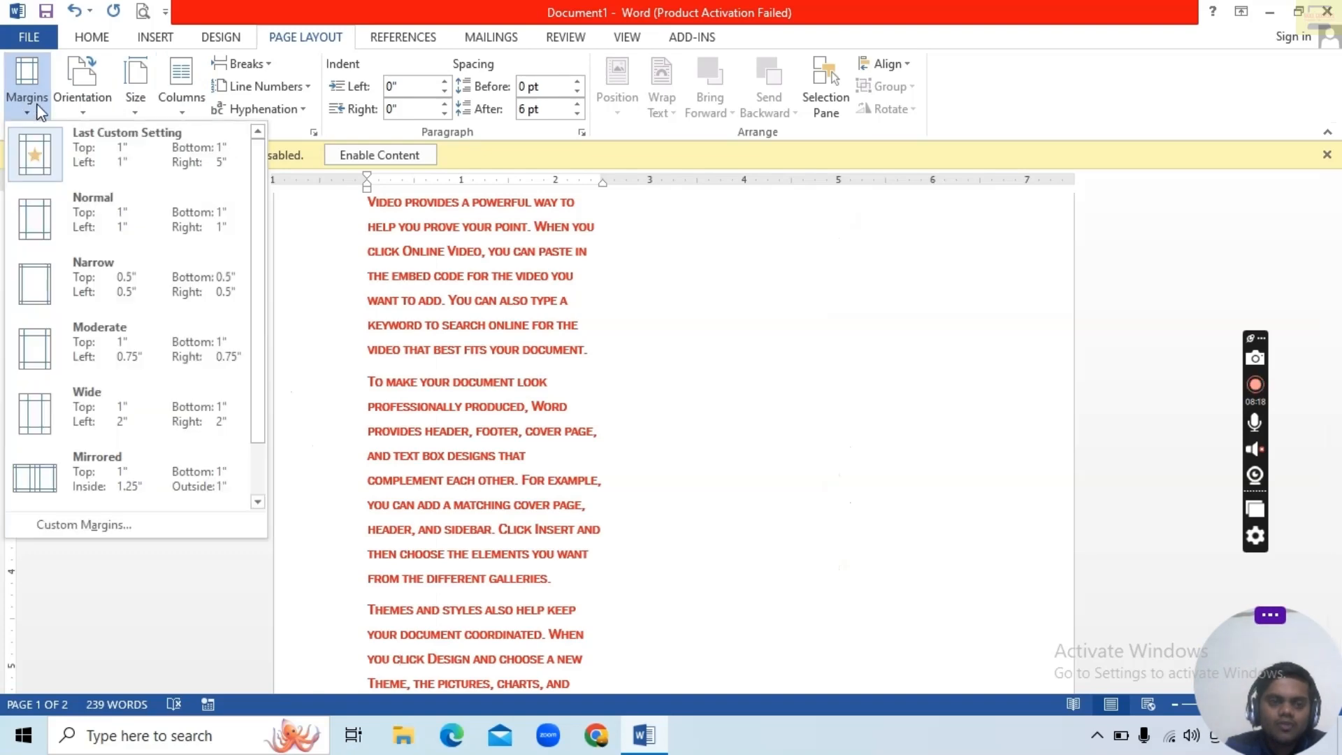
left_click(70, 212)
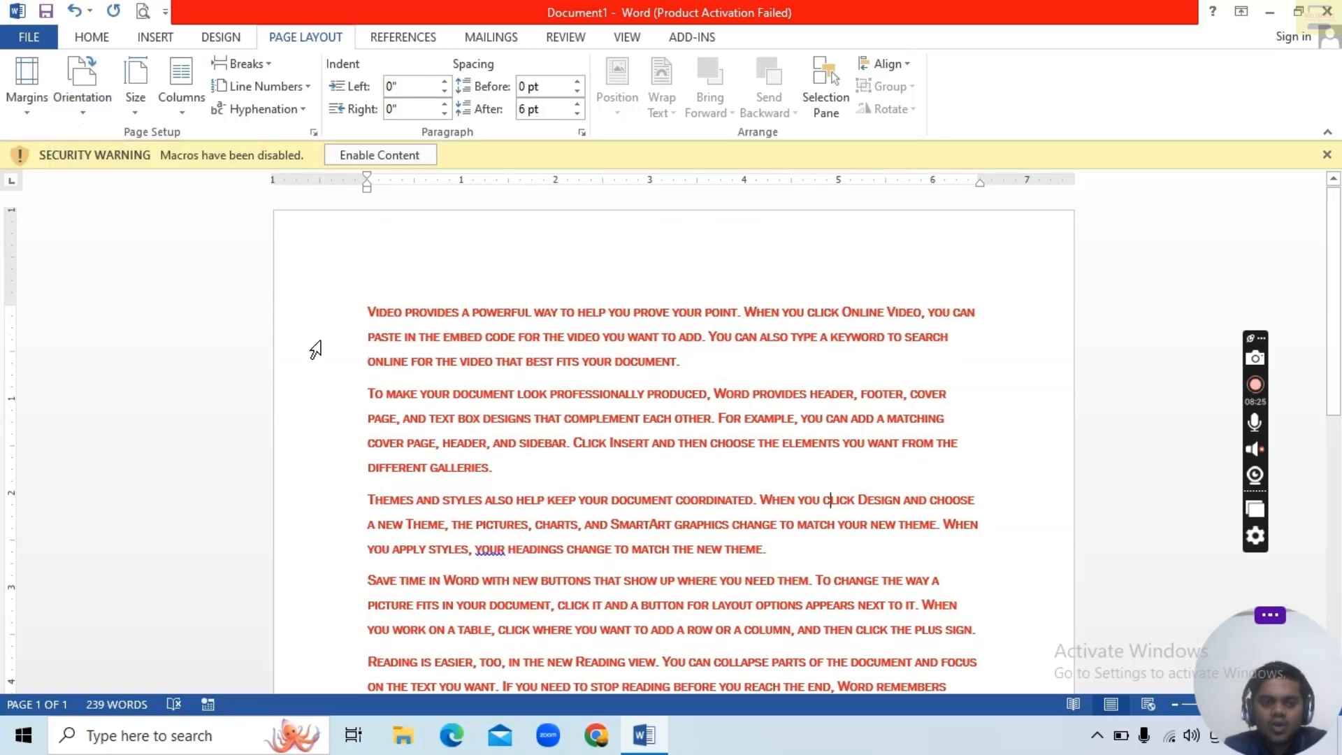
Step: Switch the whole document to Landscape orientation and check it in the print preview
key("ctrl+a")
left_click(82, 88)
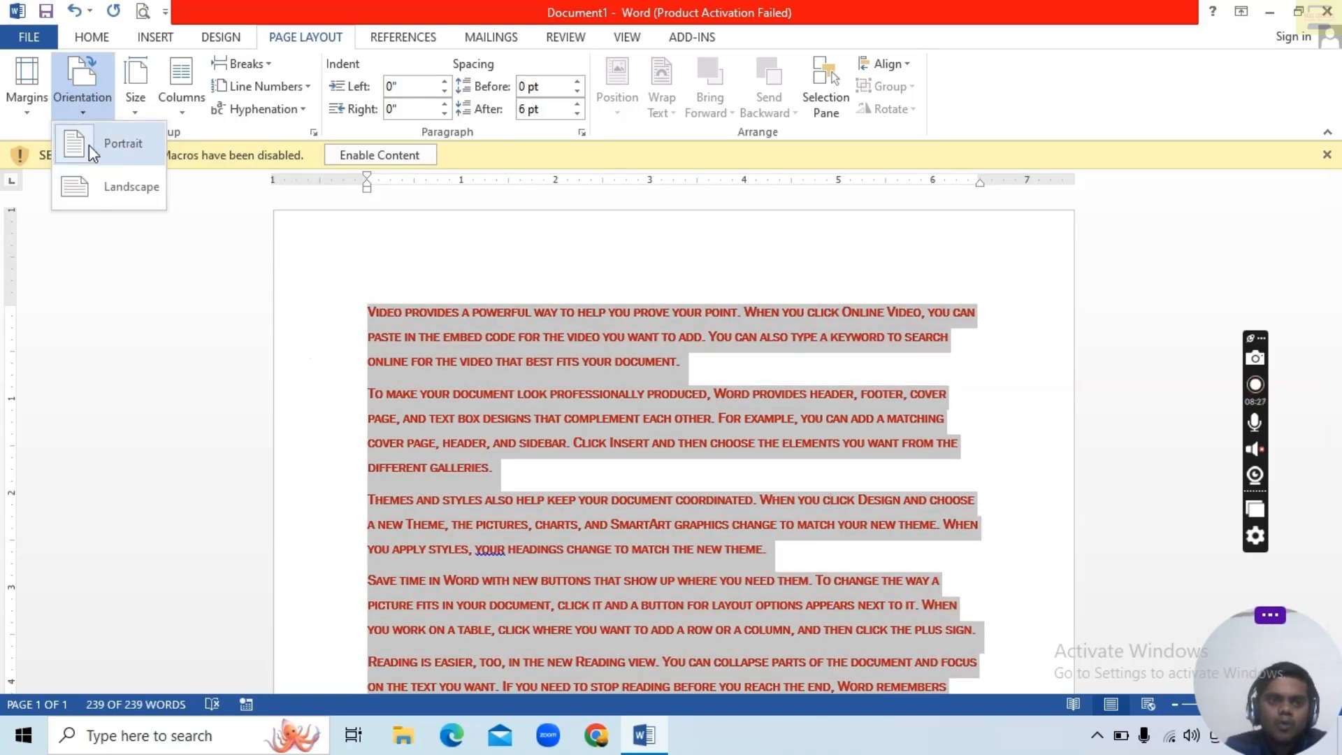
left_click(89, 144)
left_click(81, 105)
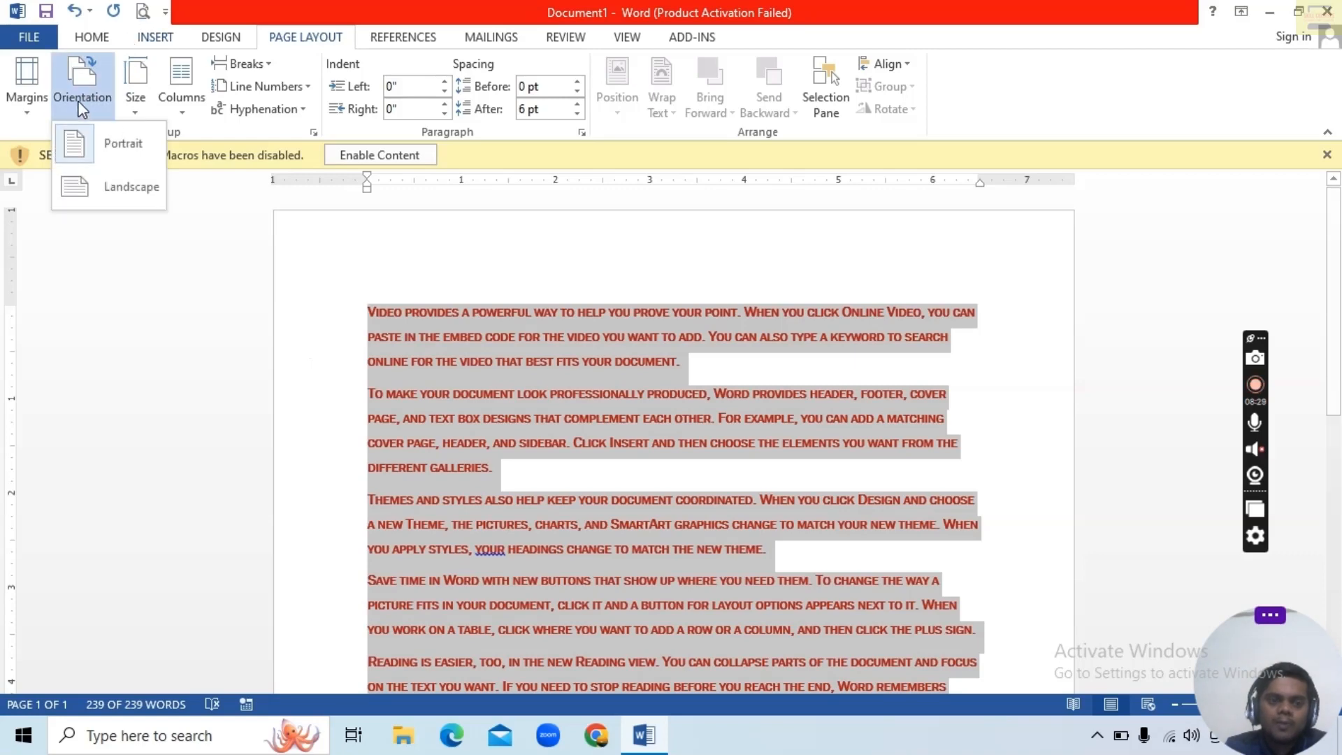
left_click(100, 192)
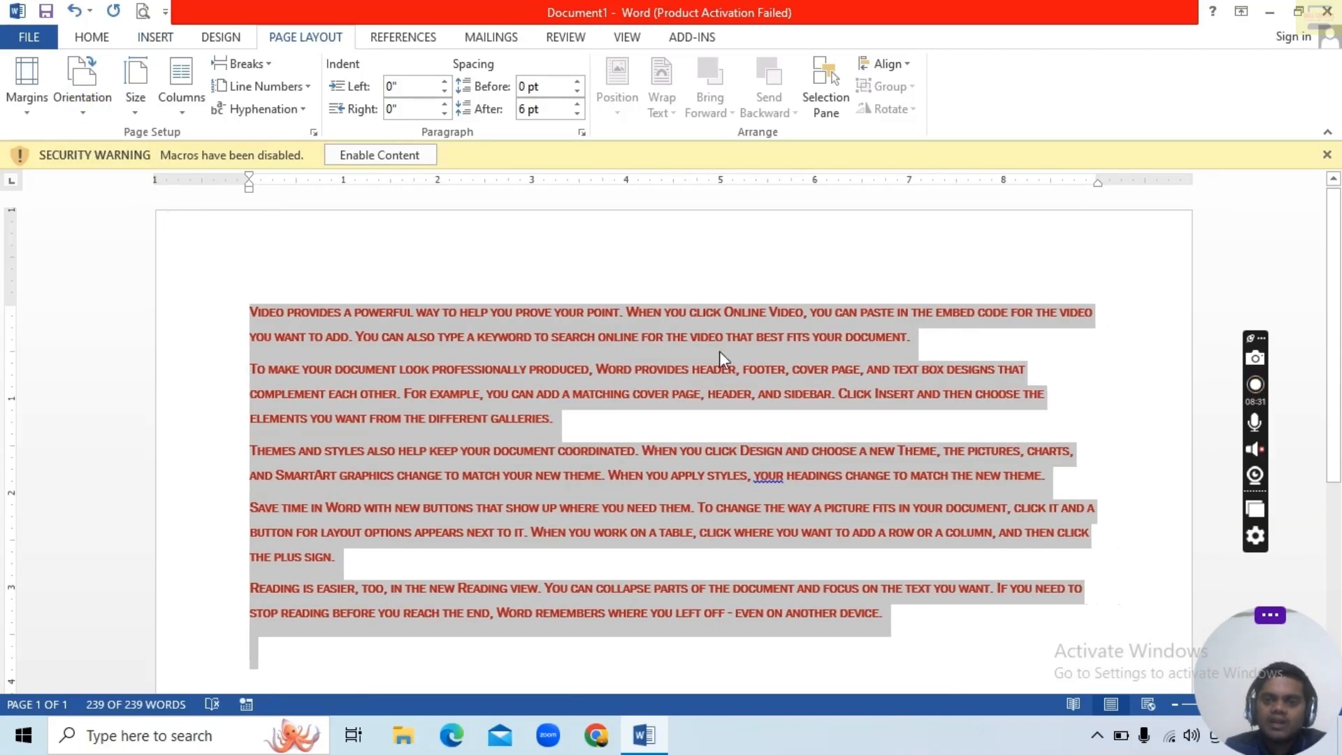
left_click(143, 11)
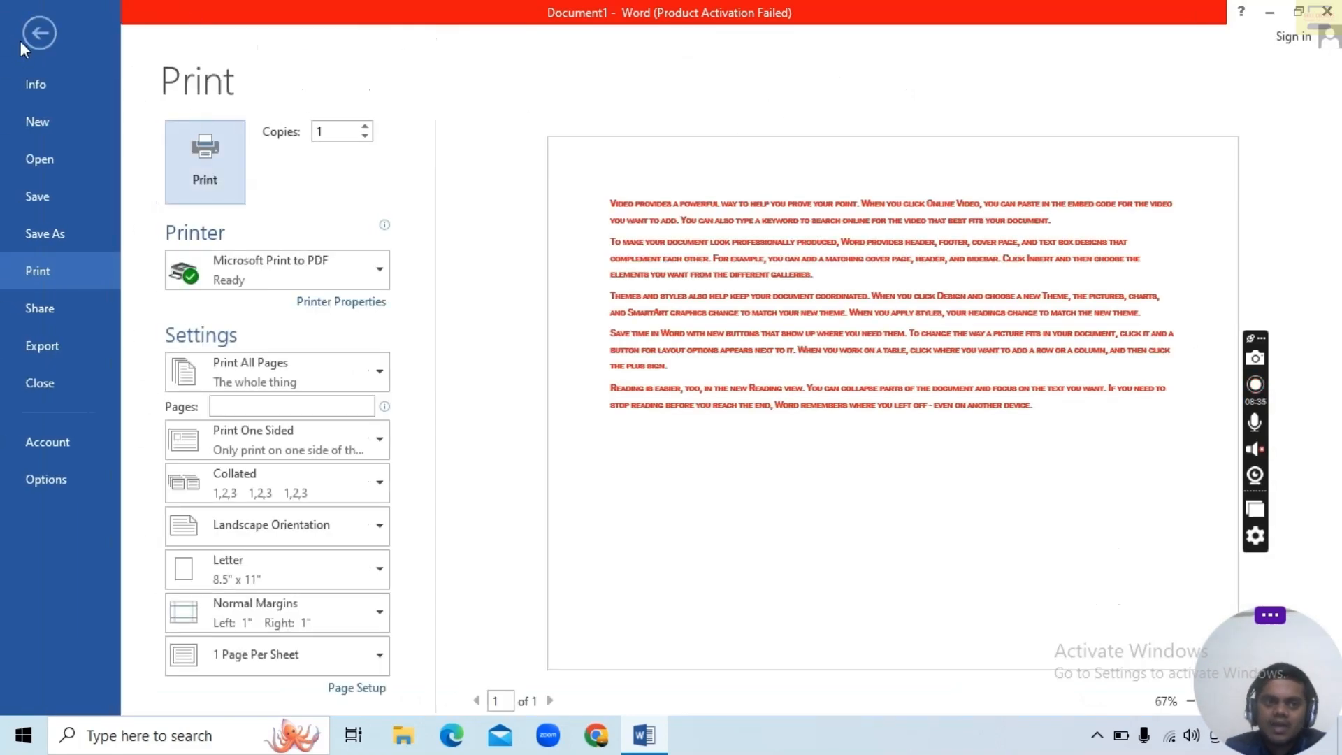
left_click(24, 38)
Step: Return the whole document to Portrait orientation and check it in the print preview
key("ctrl+a")
left_click(83, 84)
left_click(112, 157)
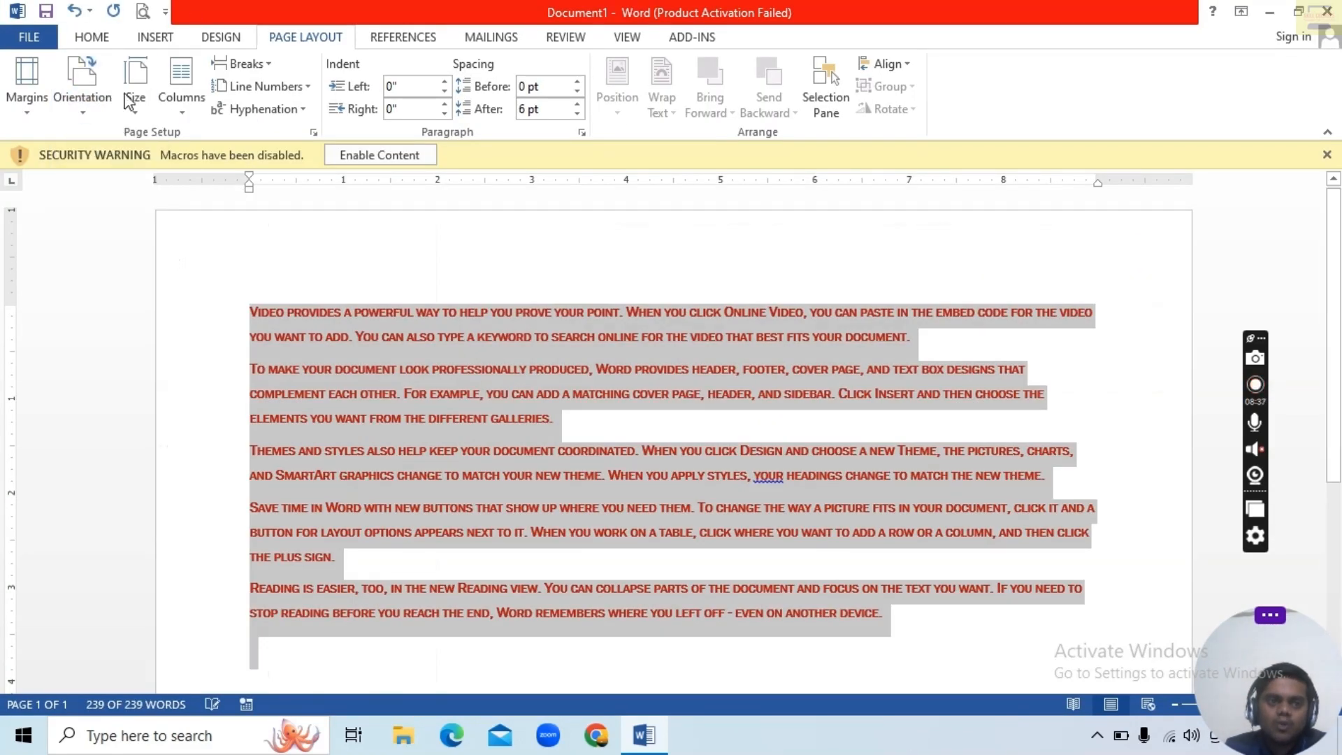
left_click(149, 12)
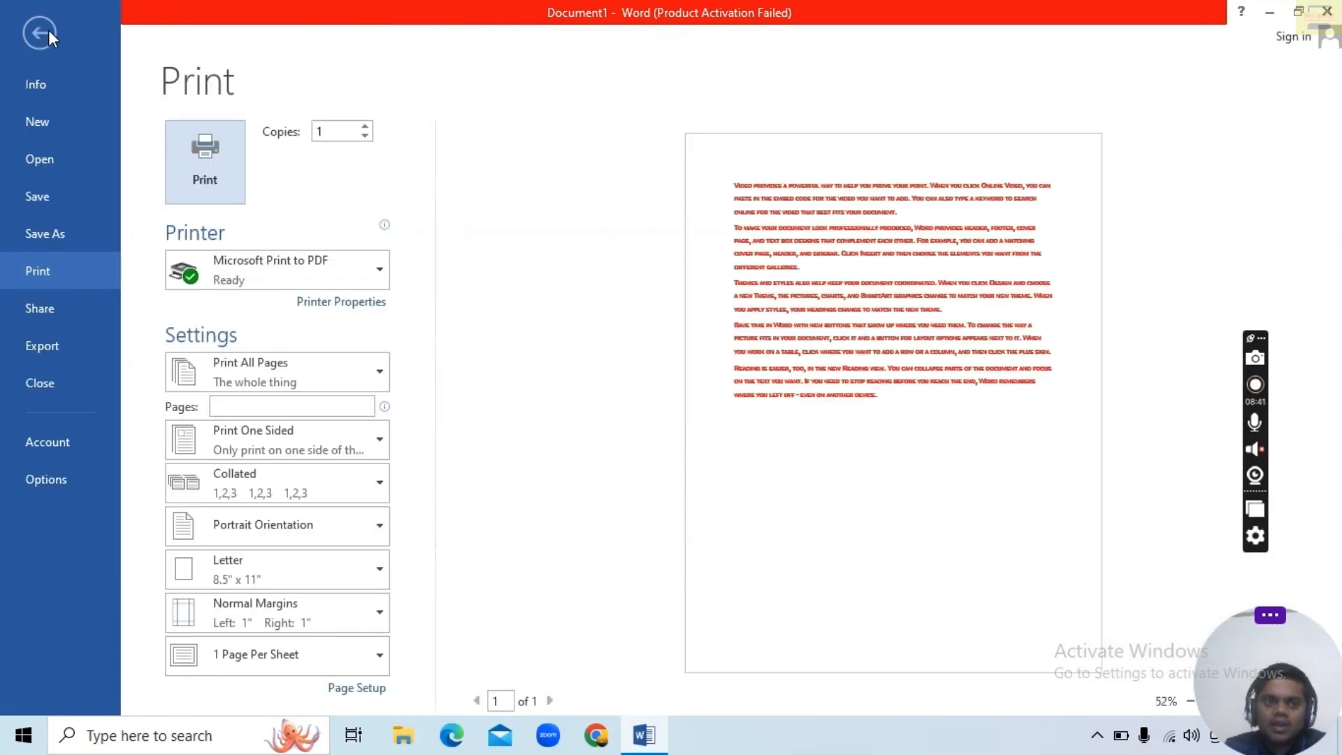
left_click(46, 31)
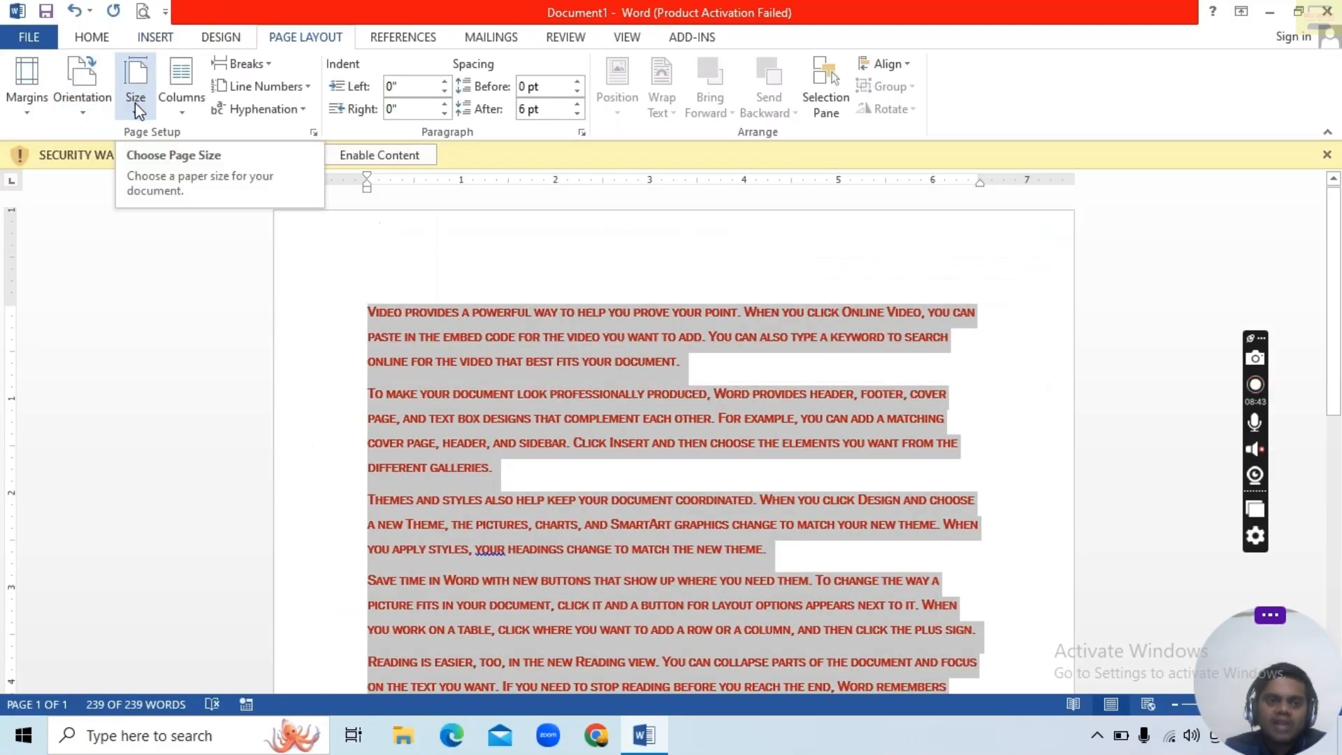
Step: Set the paper size of the whole document to Legal (8.5" x 14") and check it in the print preview
left_click(545, 311)
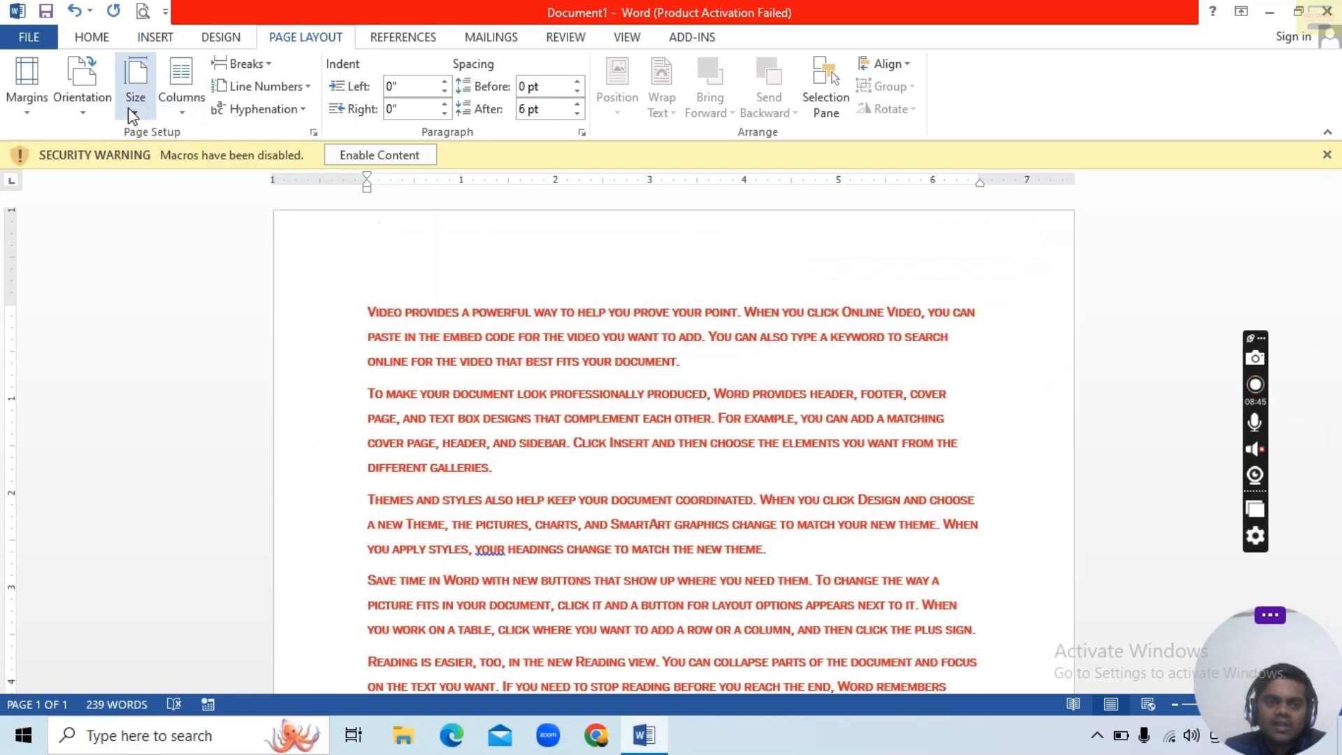
left_click_drag(369, 312, 613, 483)
key("ctrl+a")
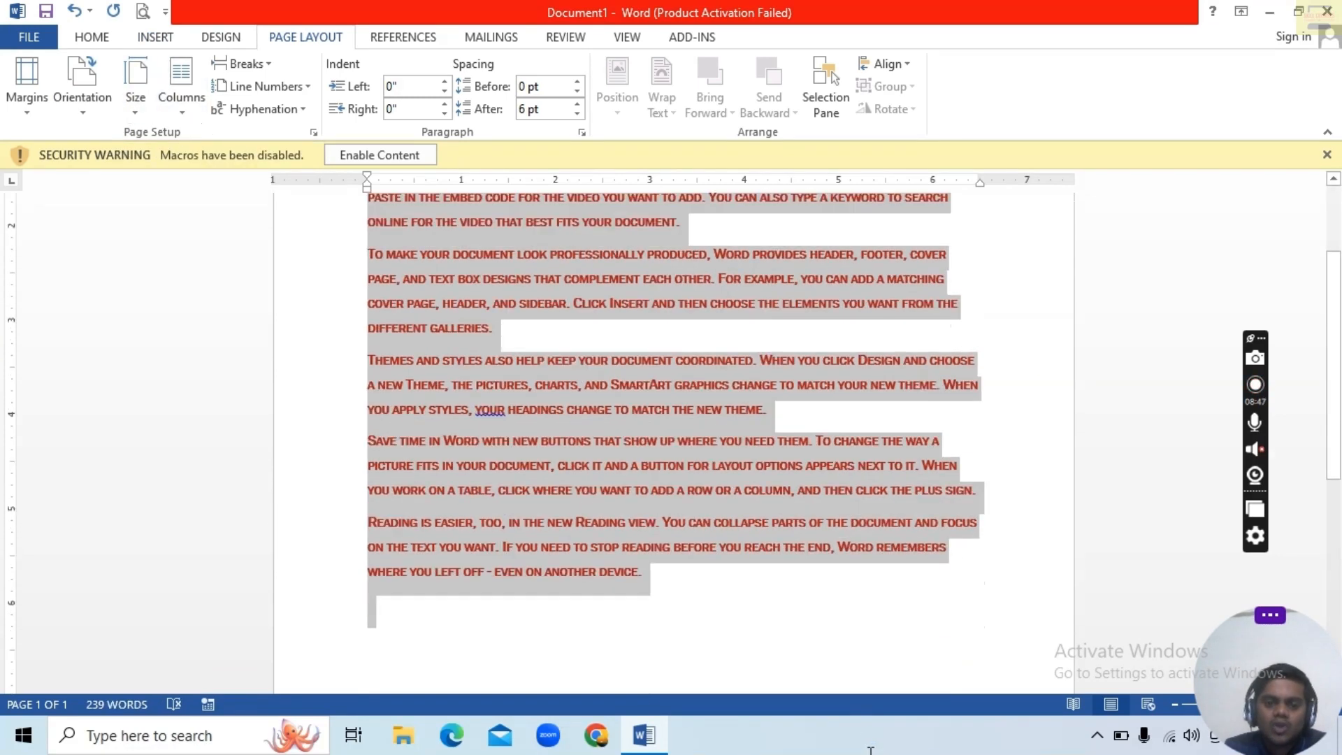
left_click(132, 102)
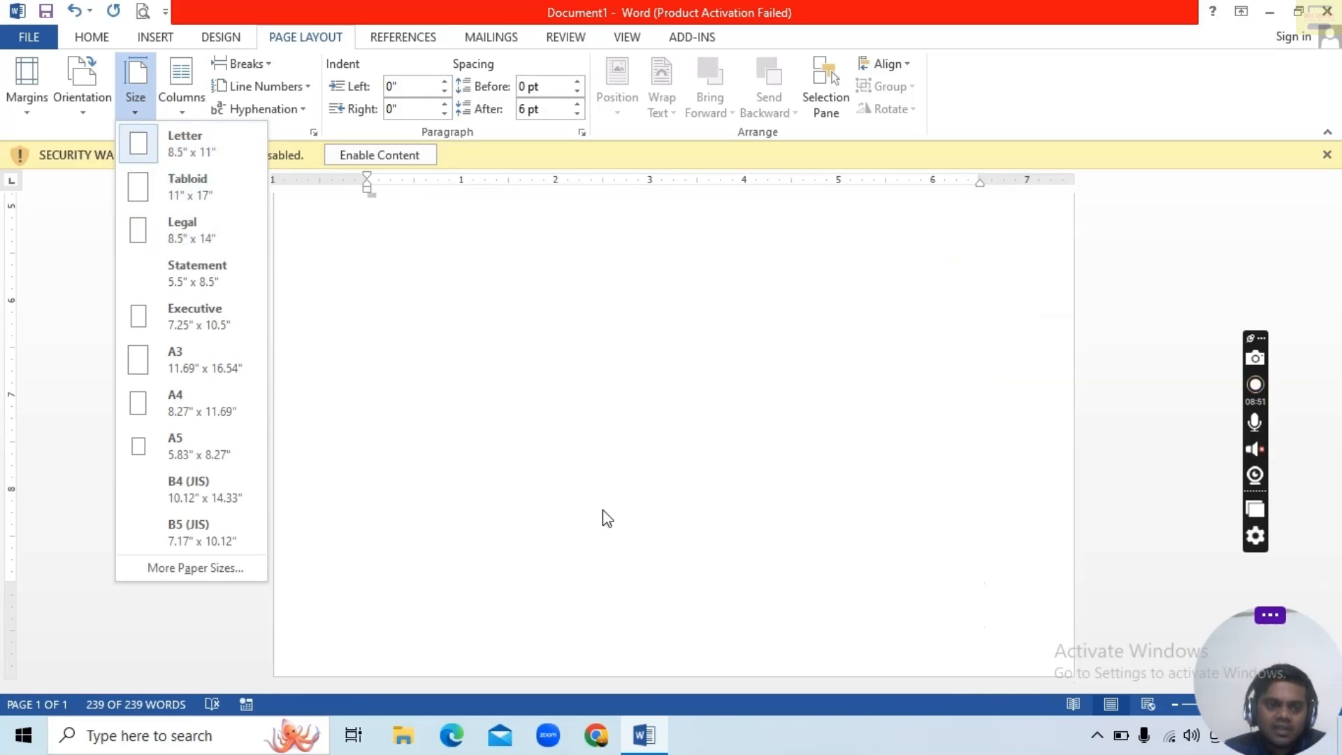
left_click(671, 471)
scroll(656, 456, "up", 5)
scroll(678, 393, "up", 3)
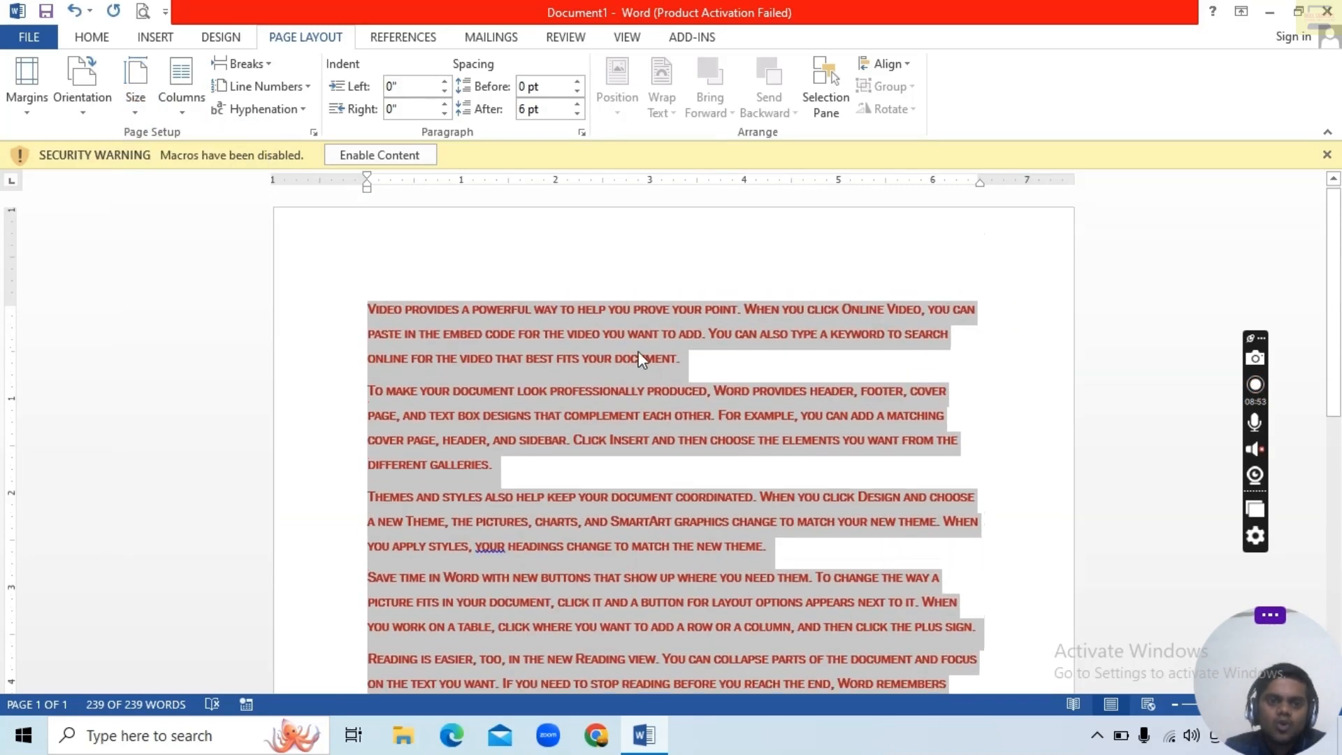
left_click(146, 100)
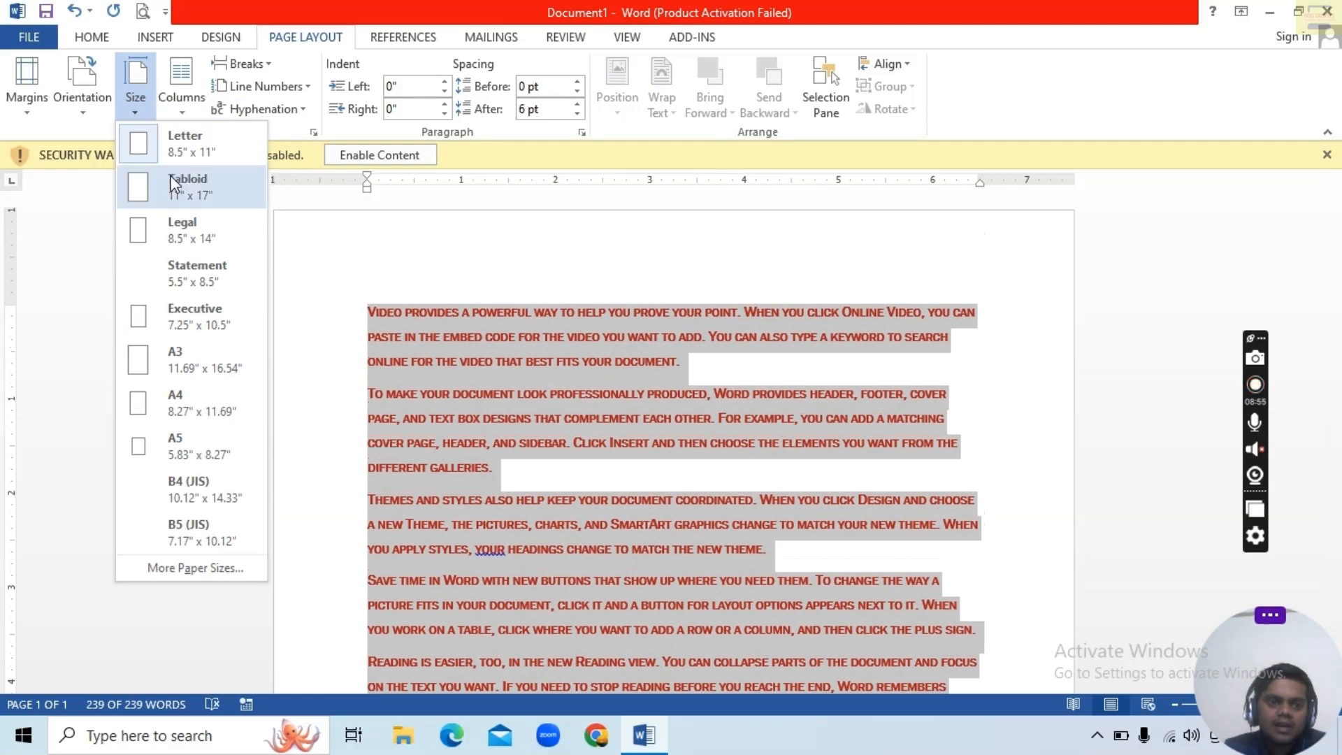
left_click(189, 219)
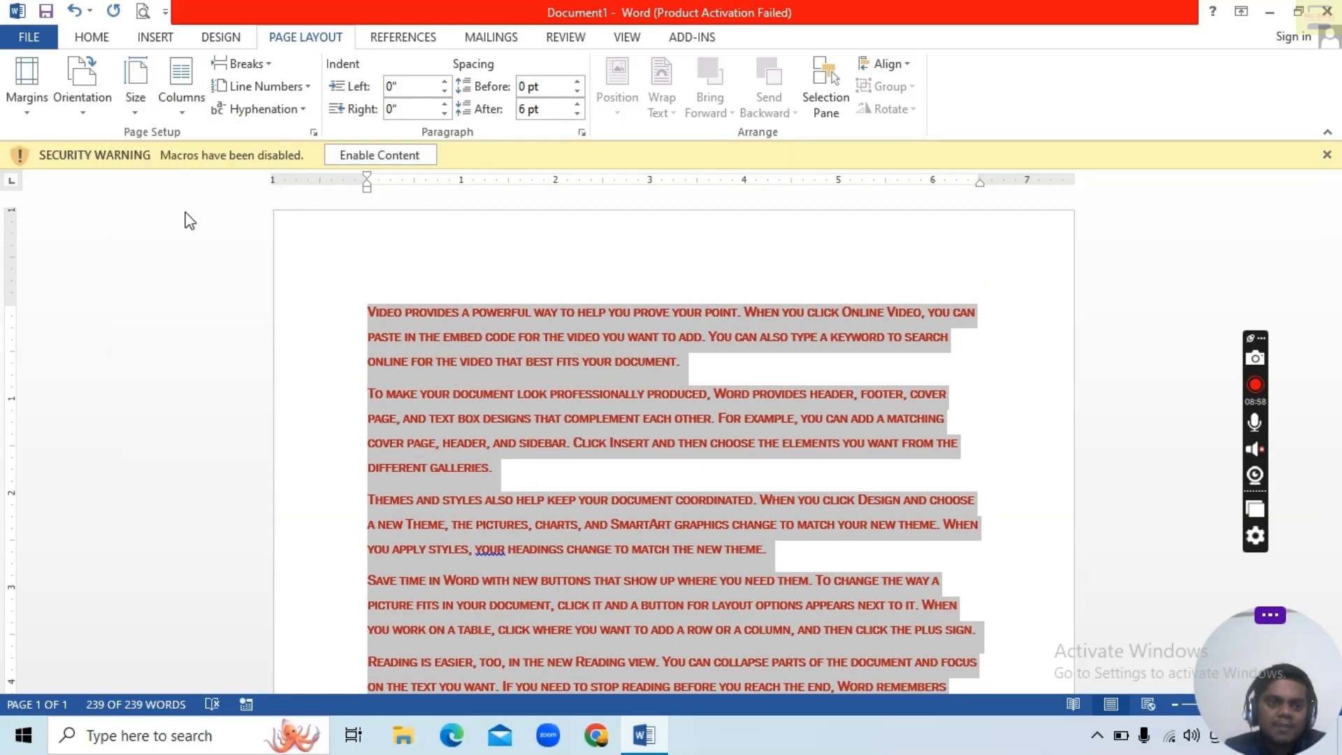
left_click(144, 14)
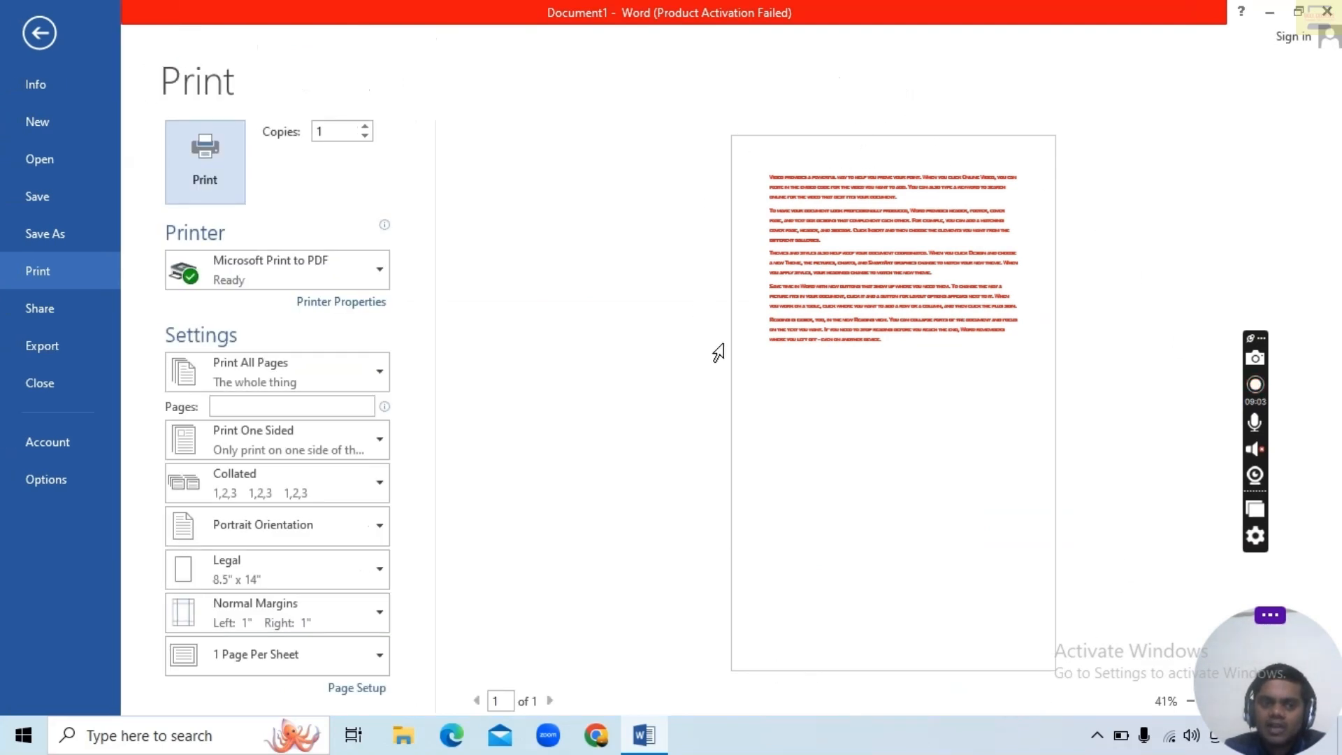
left_click(41, 32)
Step: Change the paper size of the whole document to A4 (8.27" x 11.69") and check it in the print preview
key("ctrl+a")
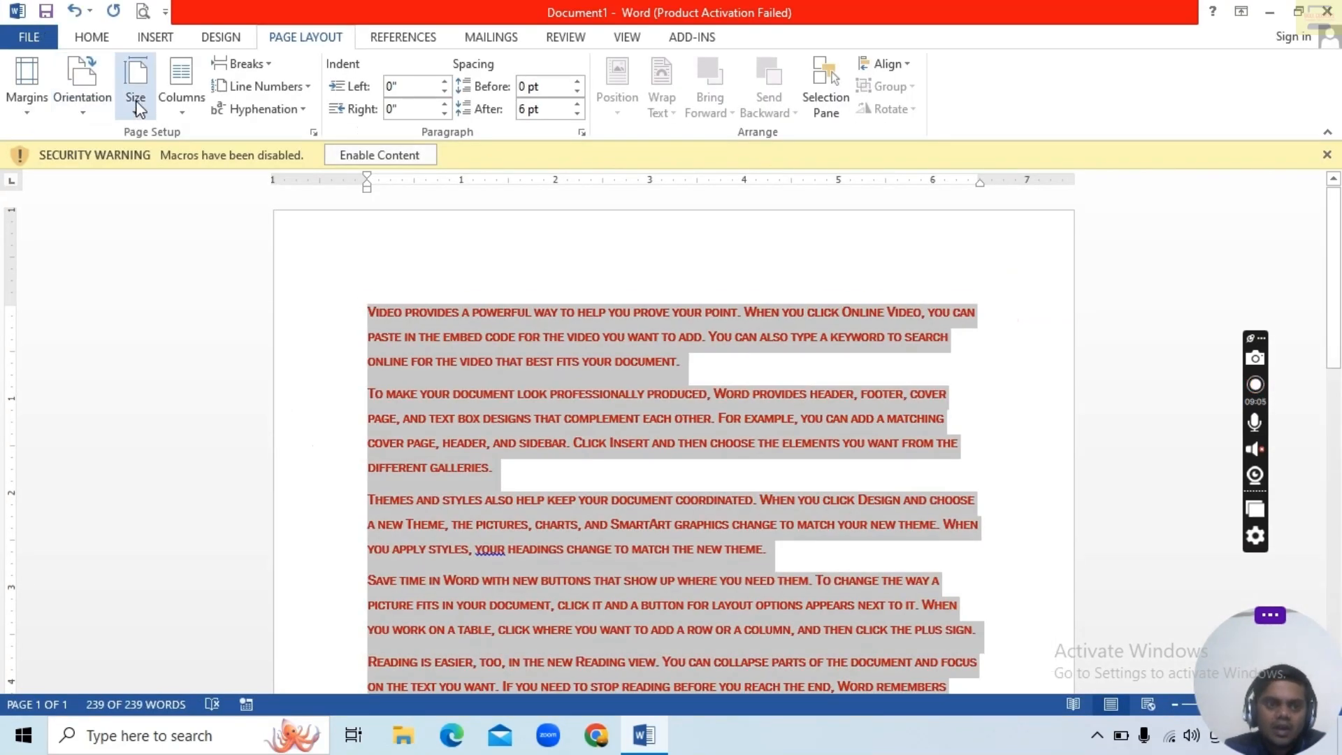
left_click(135, 97)
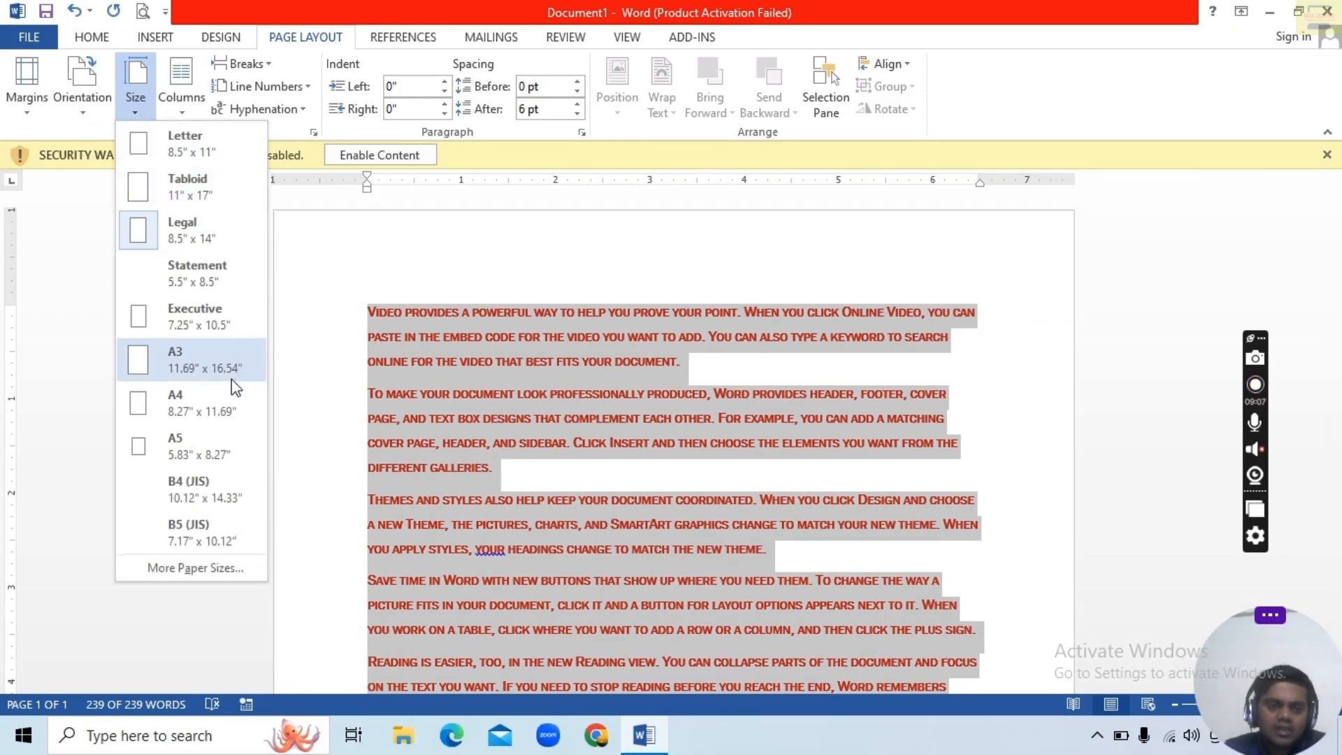
left_click(213, 411)
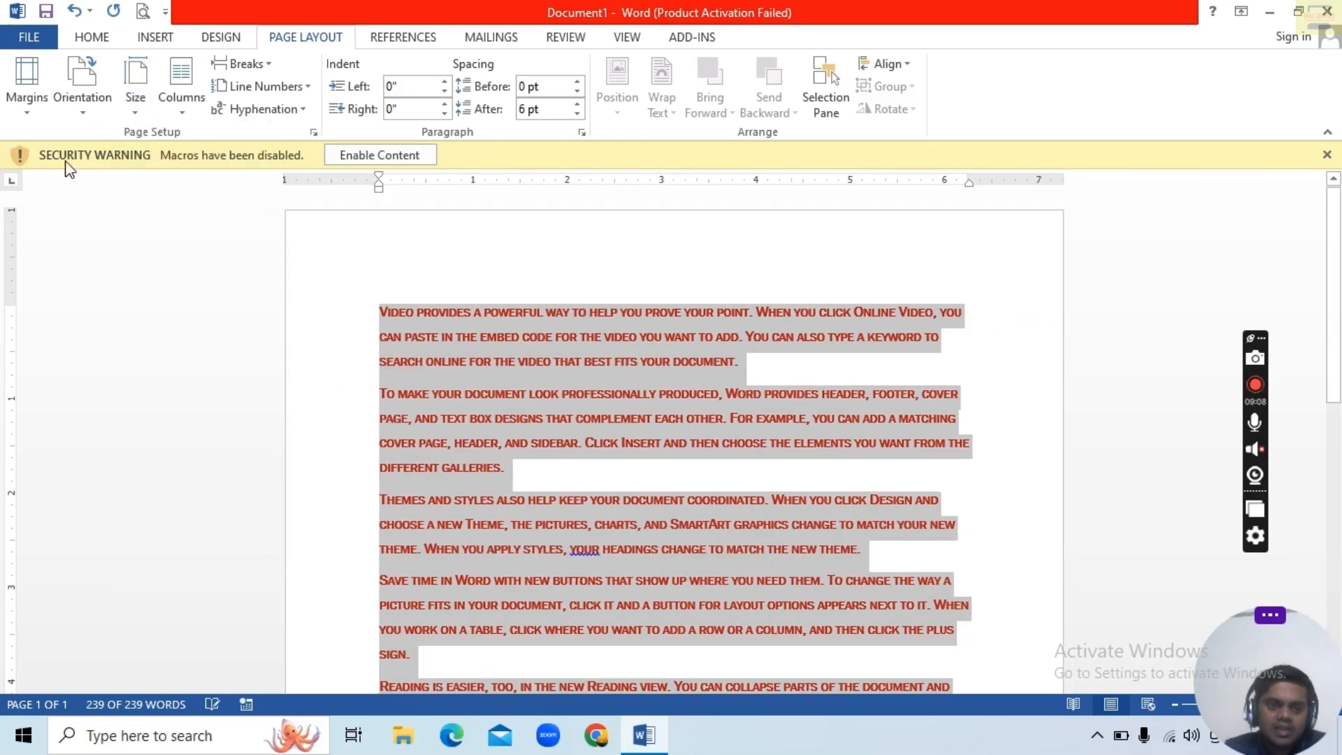
left_click(143, 11)
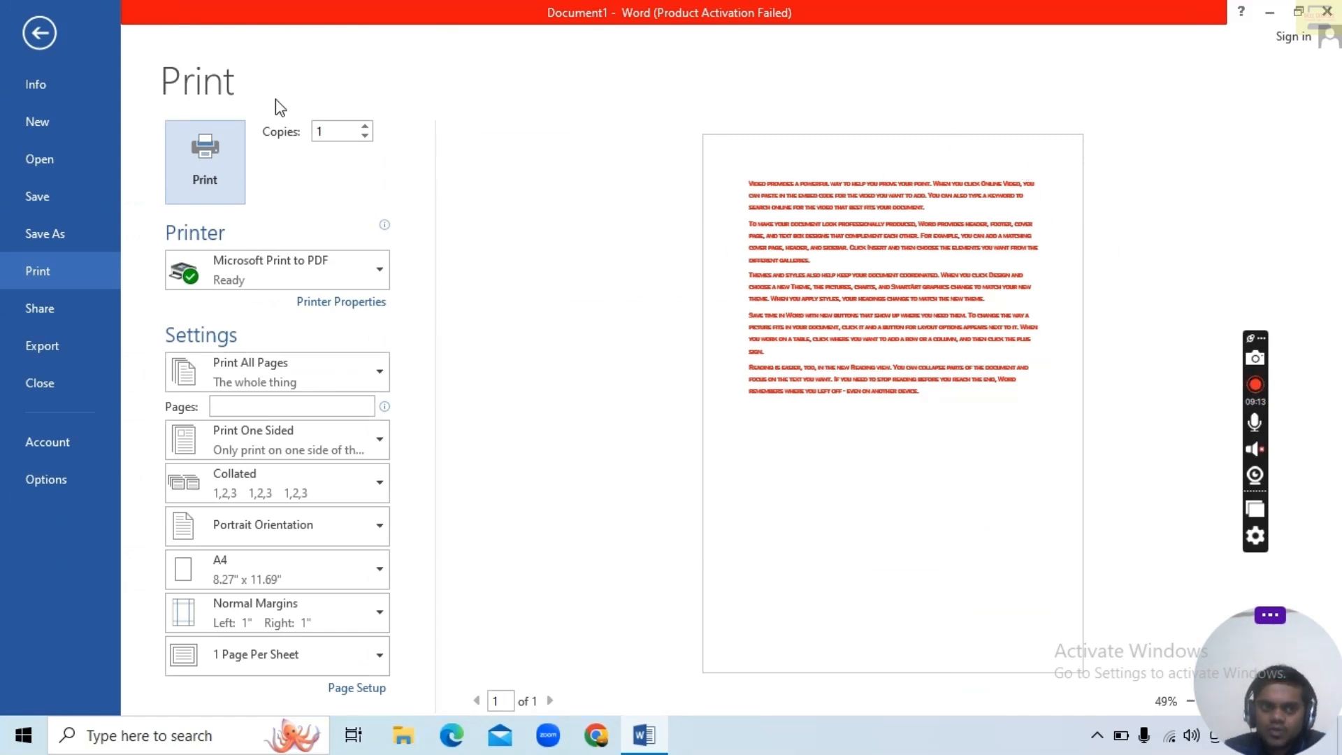
left_click(49, 36)
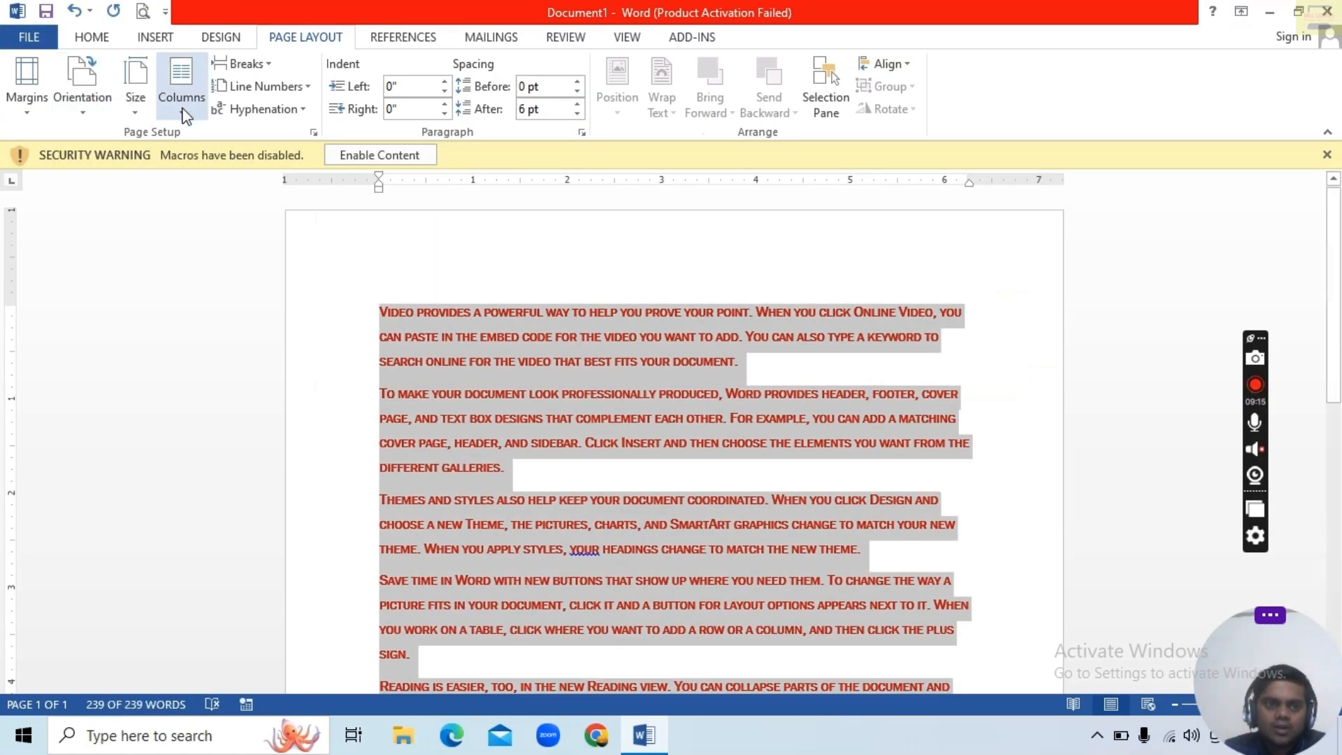
left_click(135, 98)
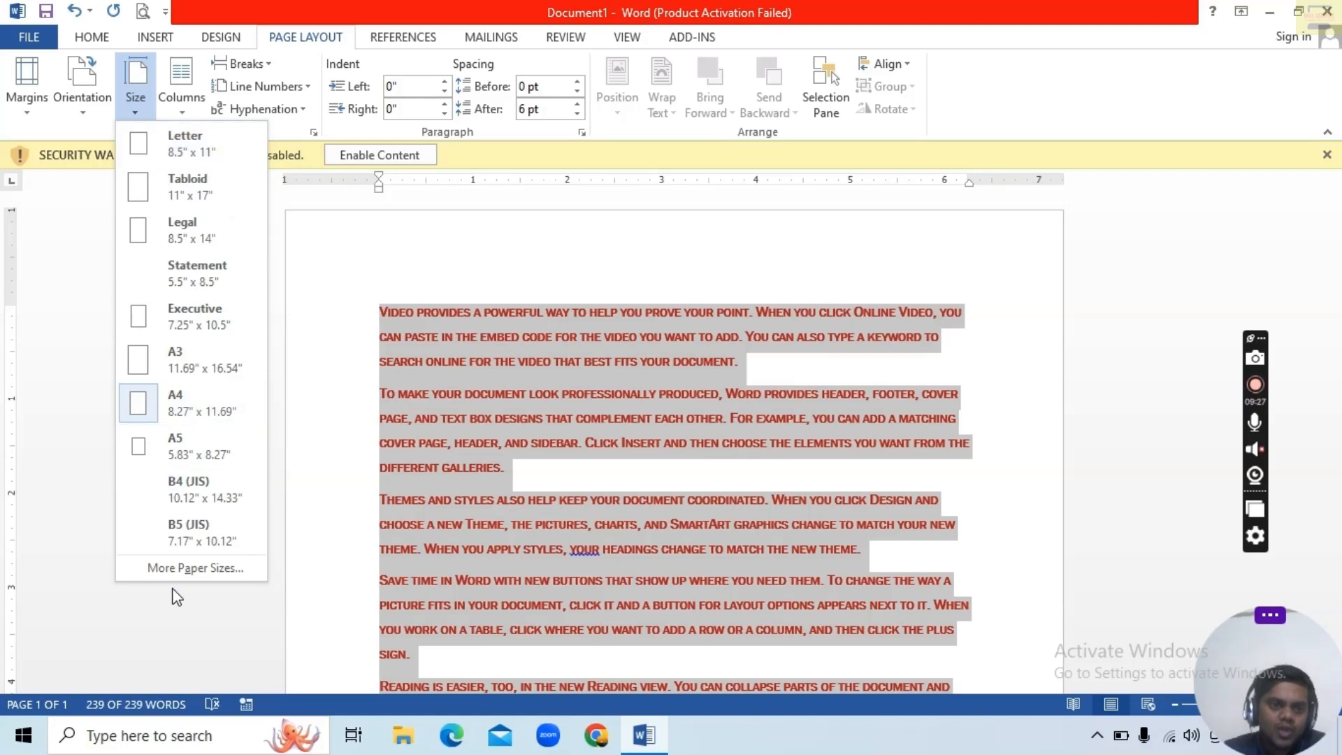
left_click(165, 646)
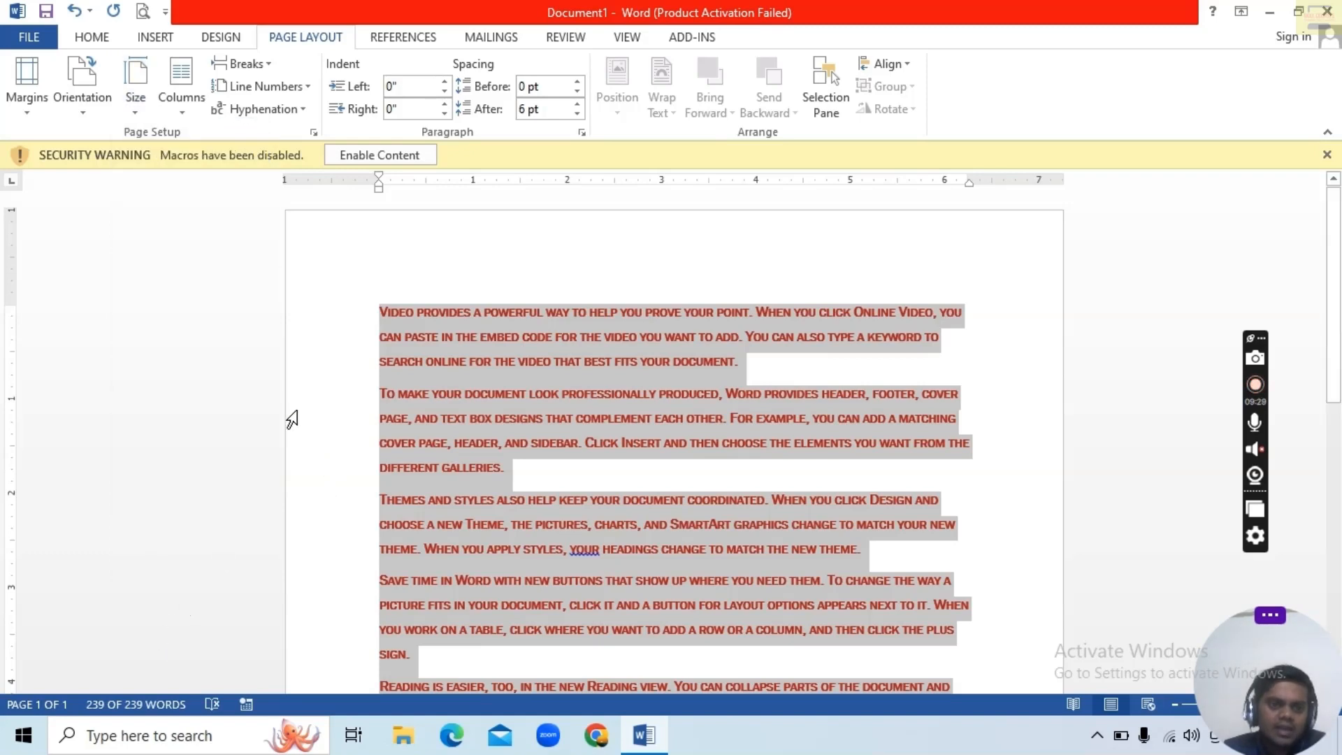
Step: Try laying out the whole text in two columns, check the result, and undo the change
left_click(189, 112)
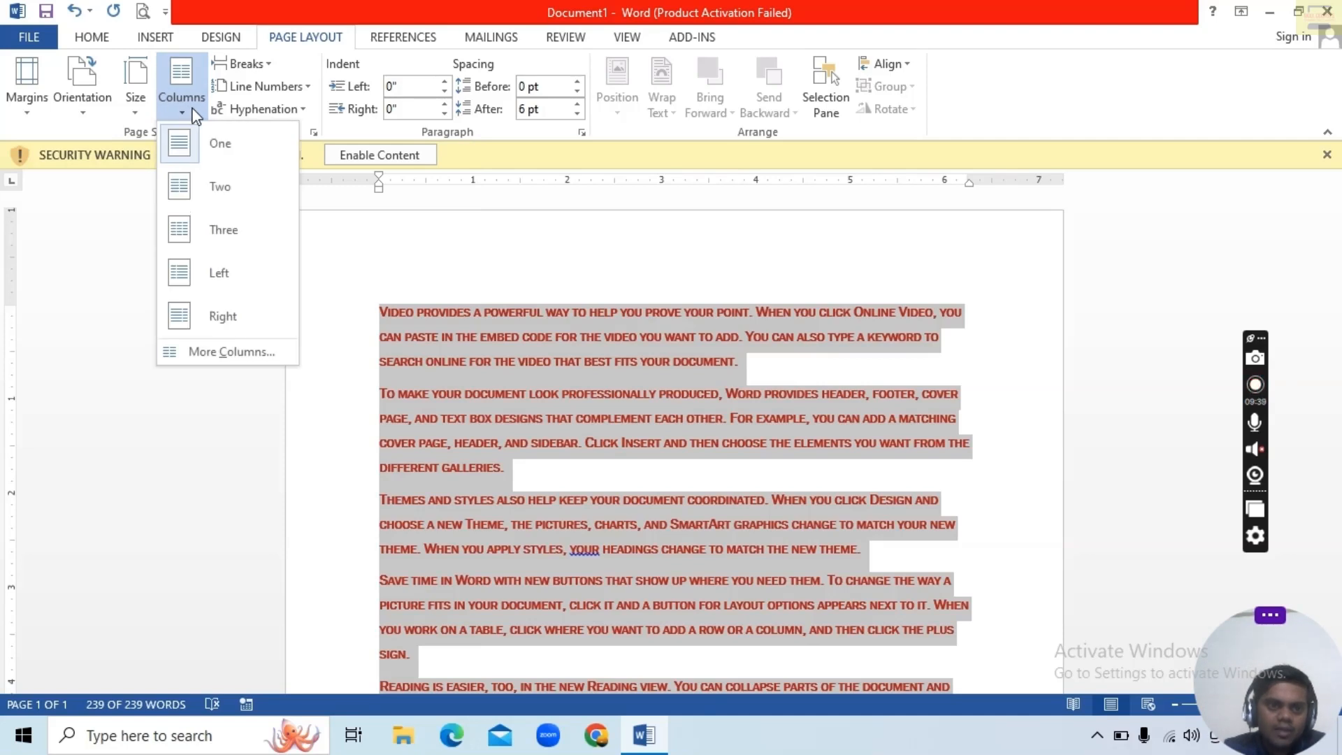
left_click(217, 187)
scroll(463, 400, "down", 7)
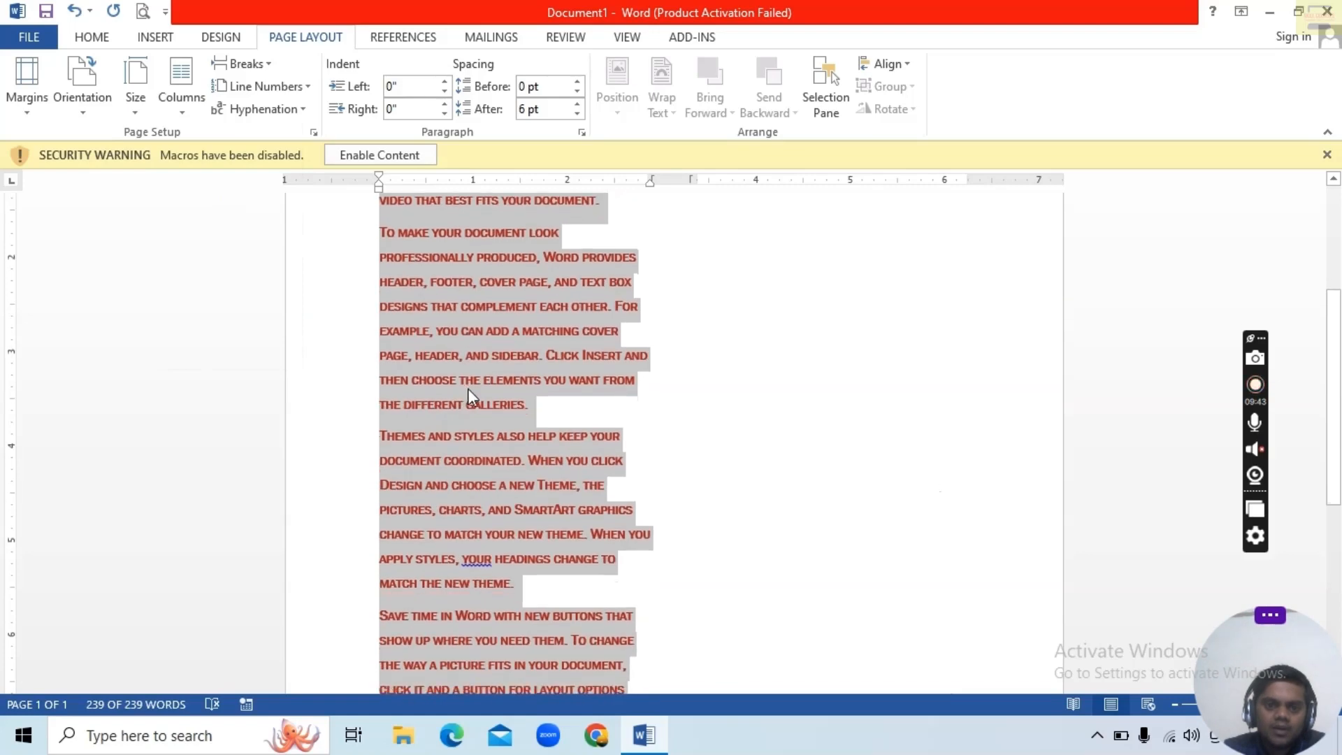
scroll(468, 388, "up", 5)
scroll(482, 379, "up", 1)
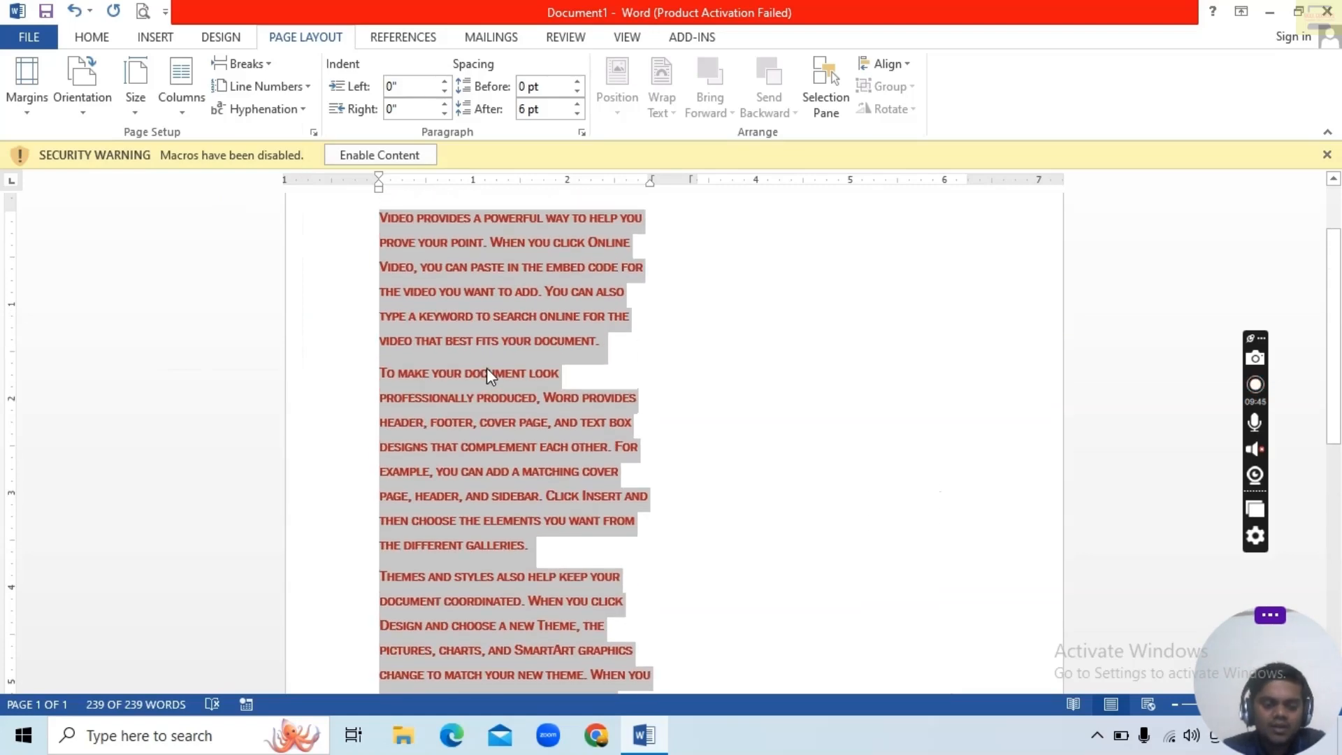
key("ctrl+z")
left_click(547, 567)
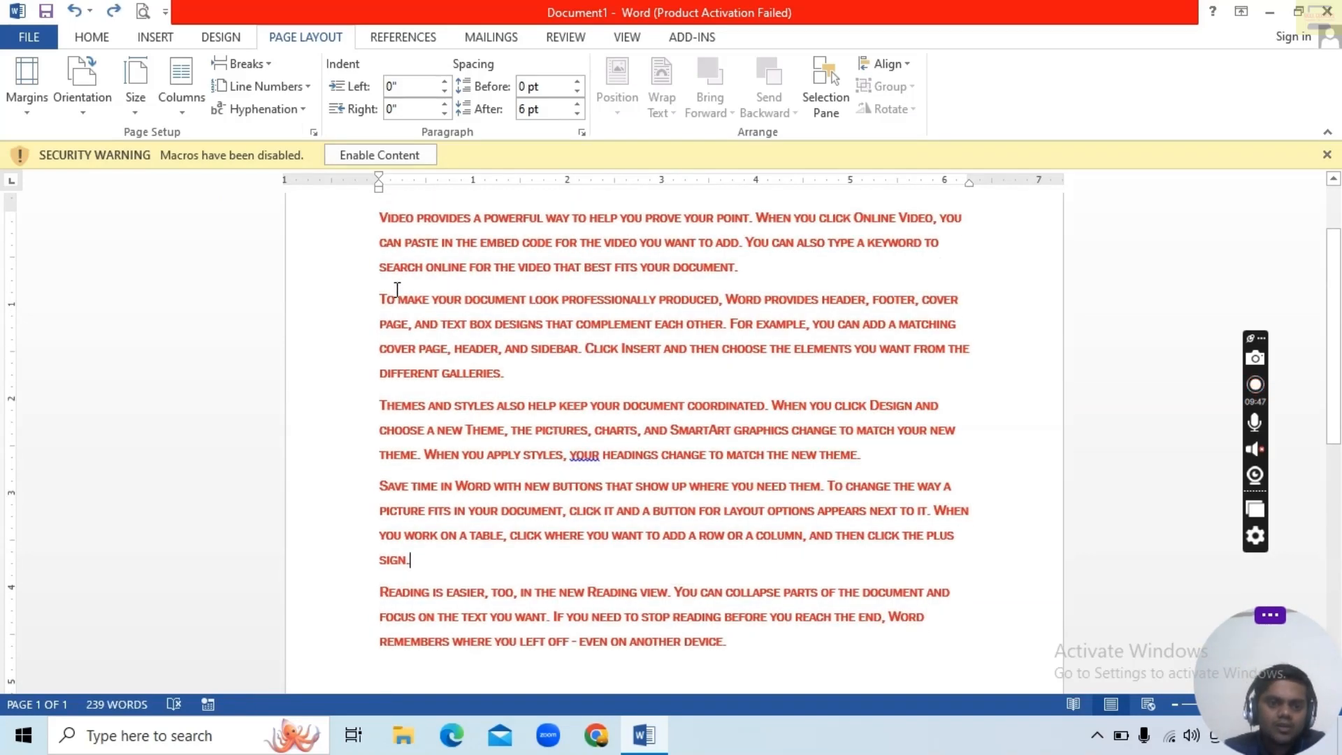
Step: Select all the text and arrange it in 5 columns of equal width, applied to the selected text
left_click_drag(377, 213, 834, 530)
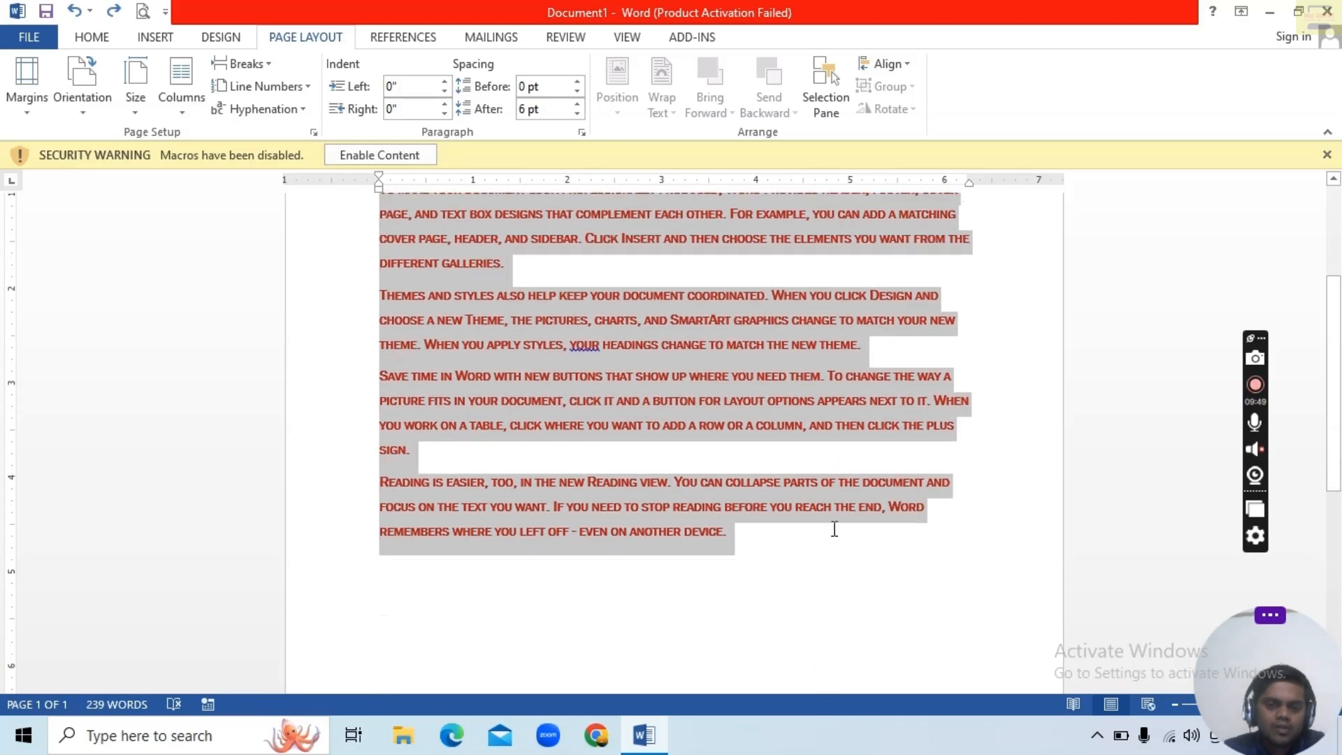
left_click(178, 103)
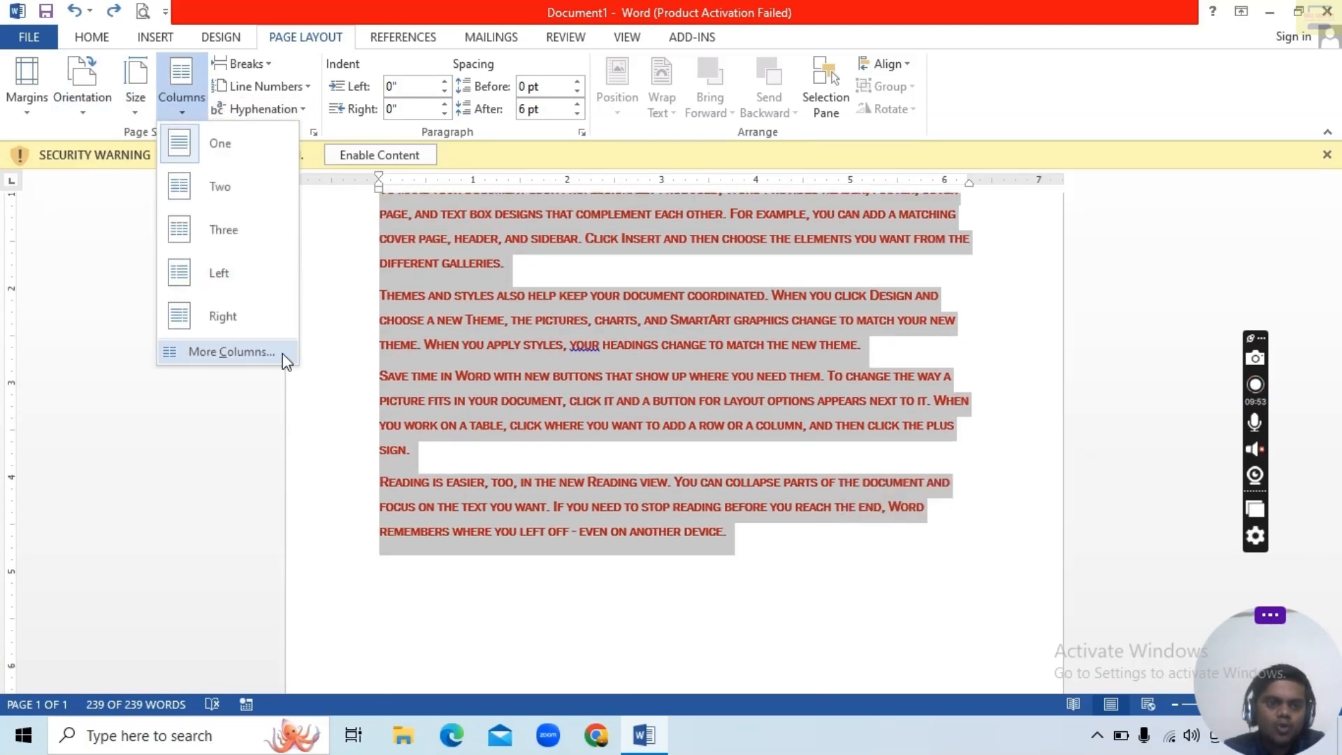
left_click(285, 360)
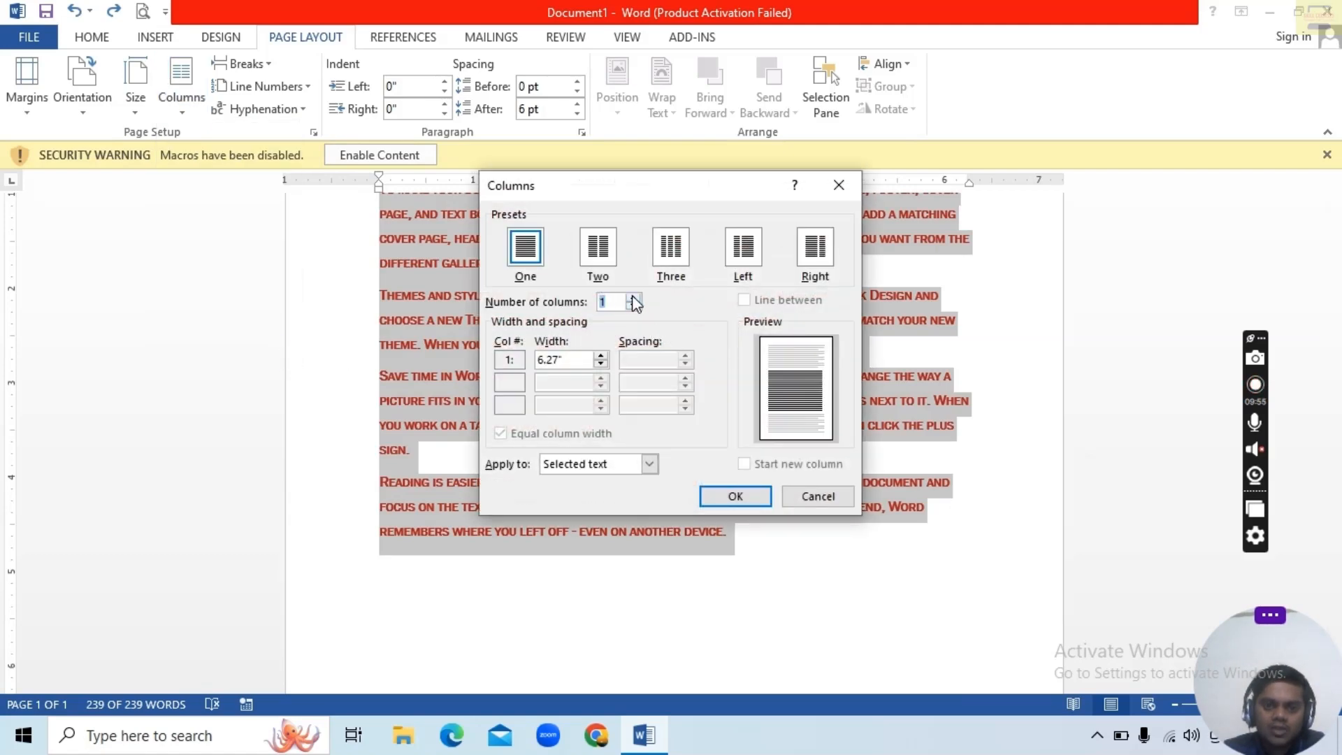
left_click(632, 297)
left_click(633, 298)
left_click(632, 298)
left_click(633, 297)
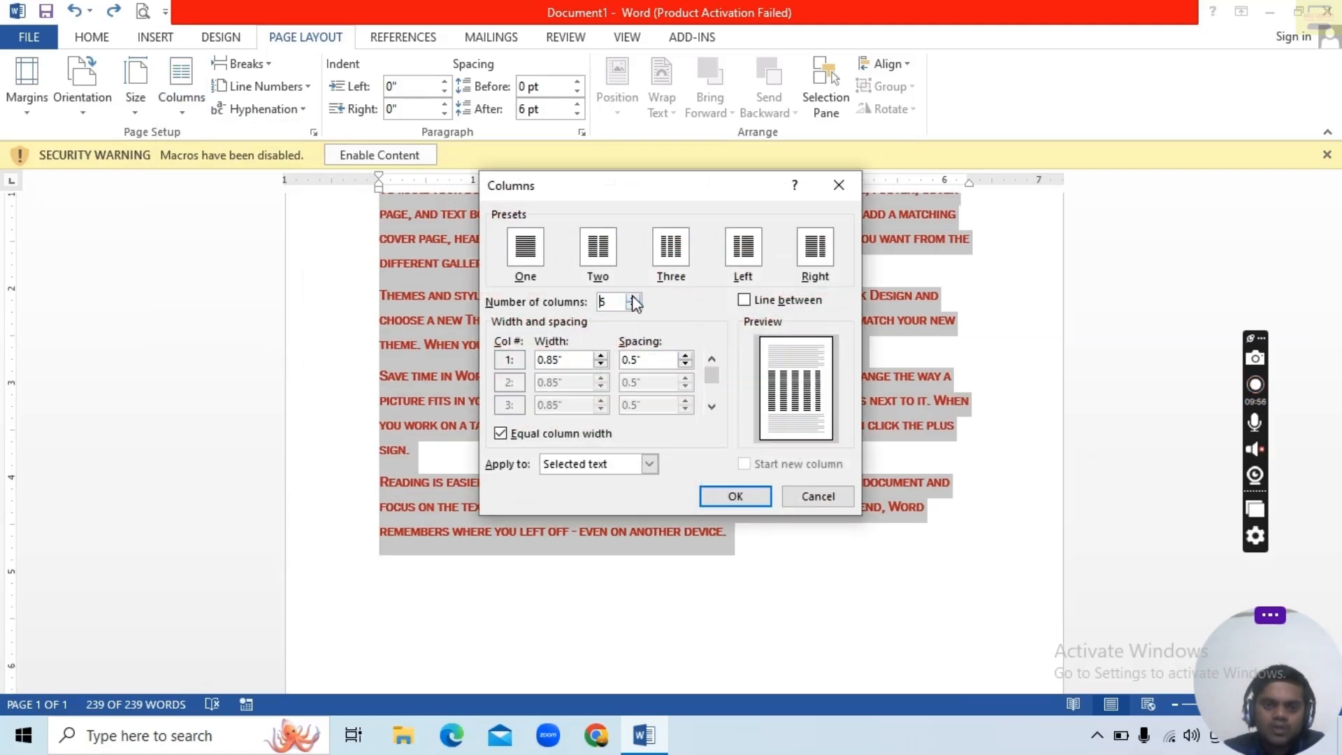
left_click(735, 495)
scroll(548, 488, "up", 3)
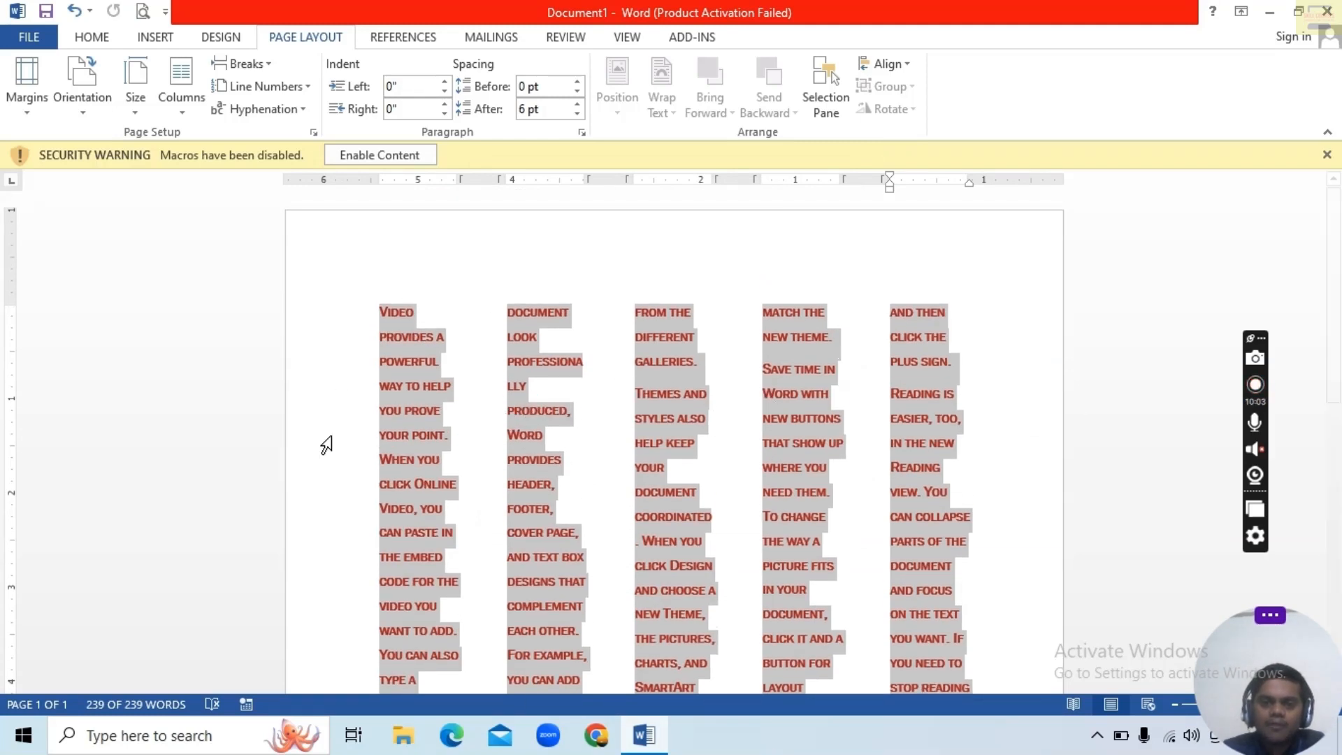
Step: Reduce the selected text to 4 columns of equal width, and switch it to the Three column layout
left_click(186, 110)
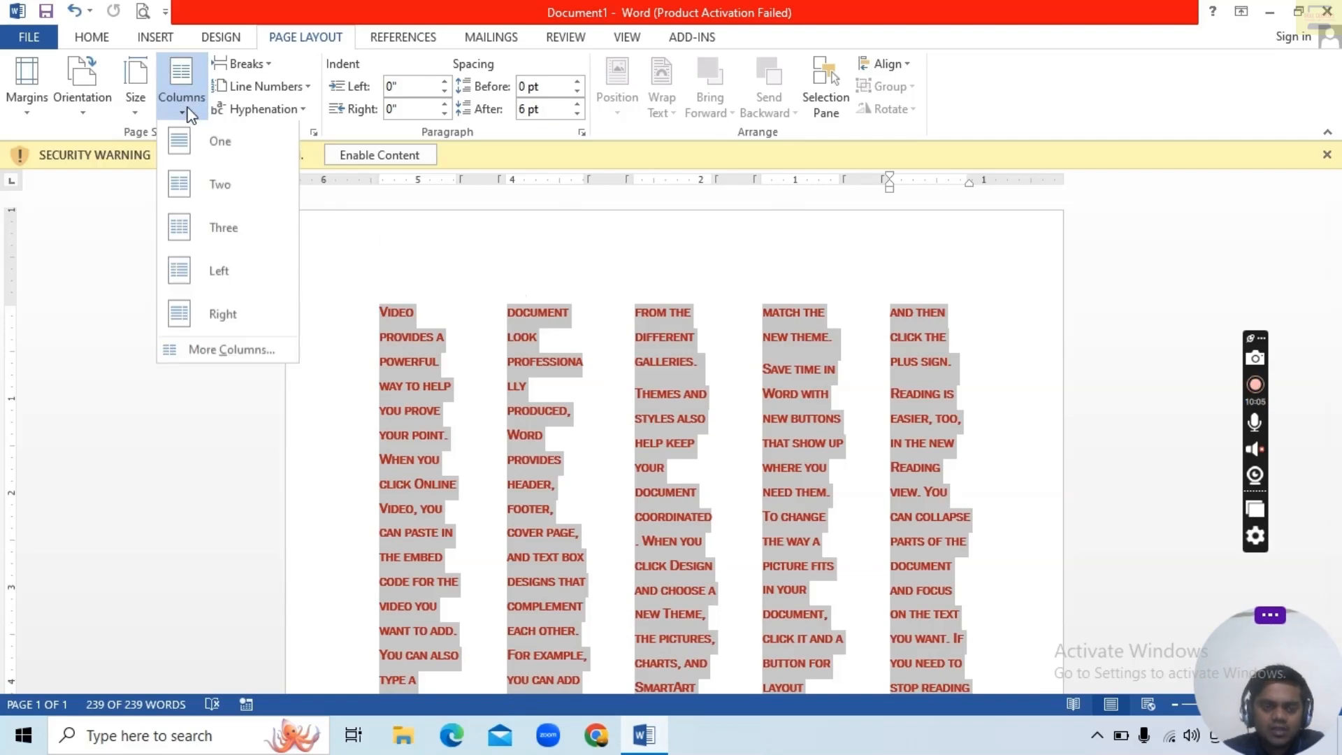
left_click(225, 346)
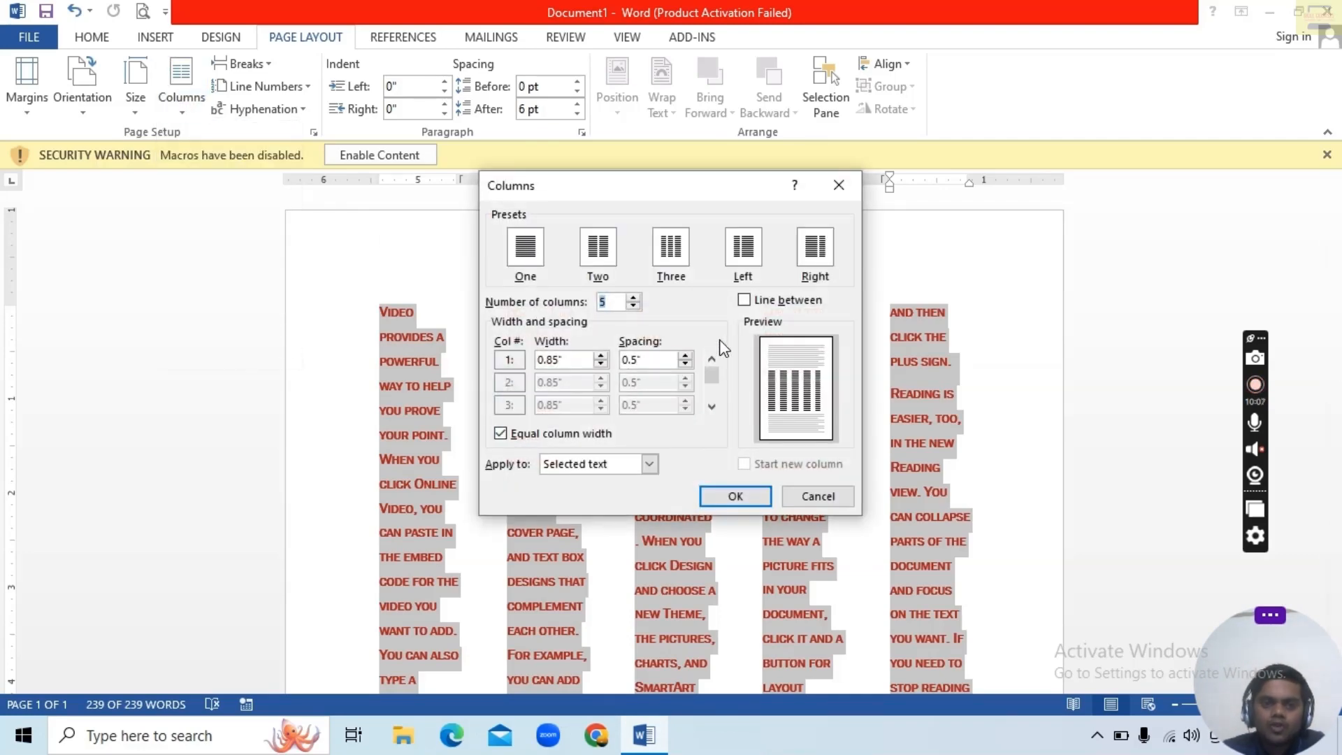
left_click(634, 305)
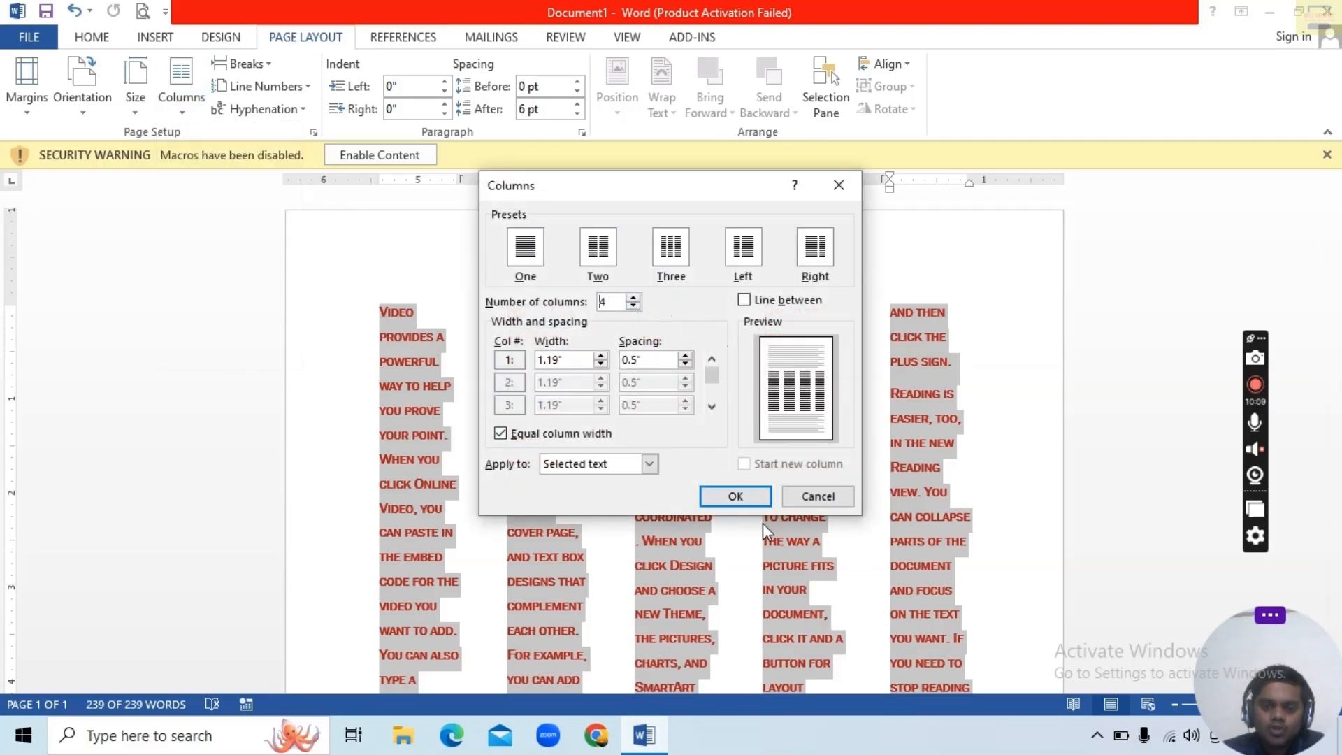
left_click(735, 496)
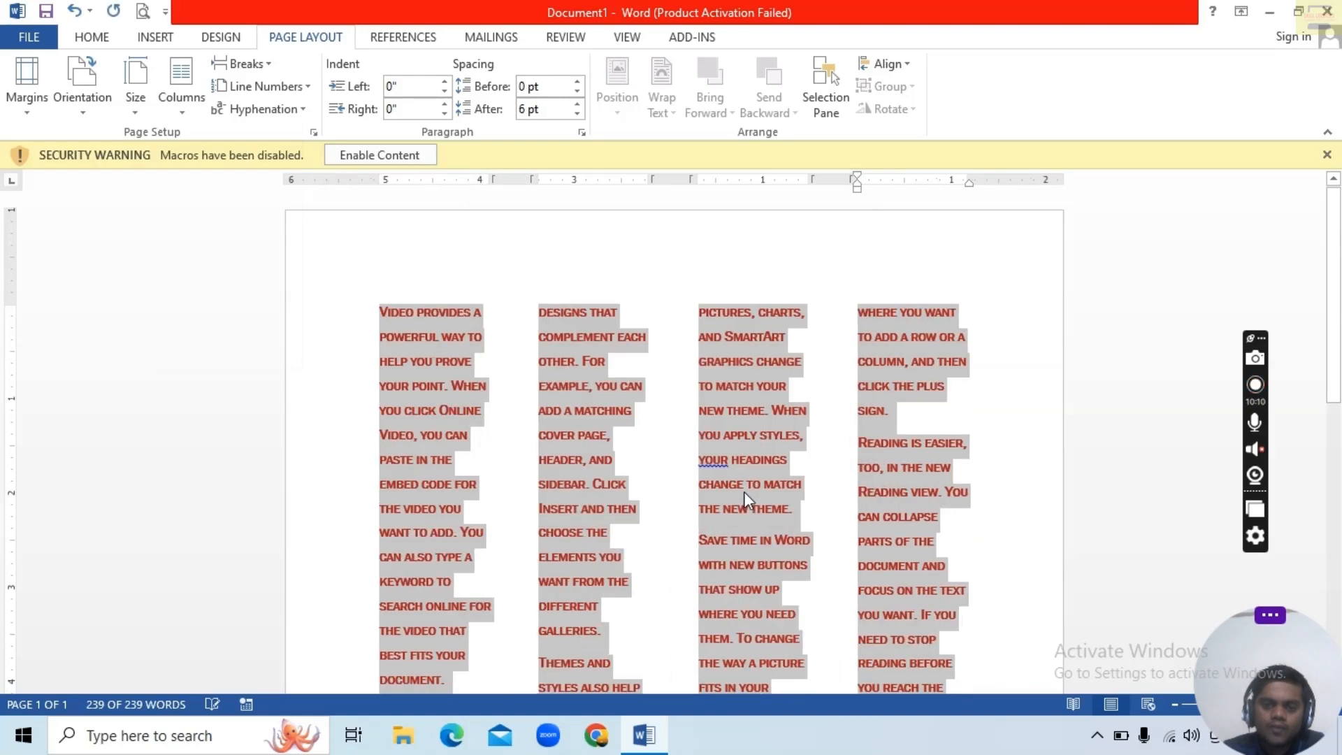
left_click(184, 110)
left_click(228, 228)
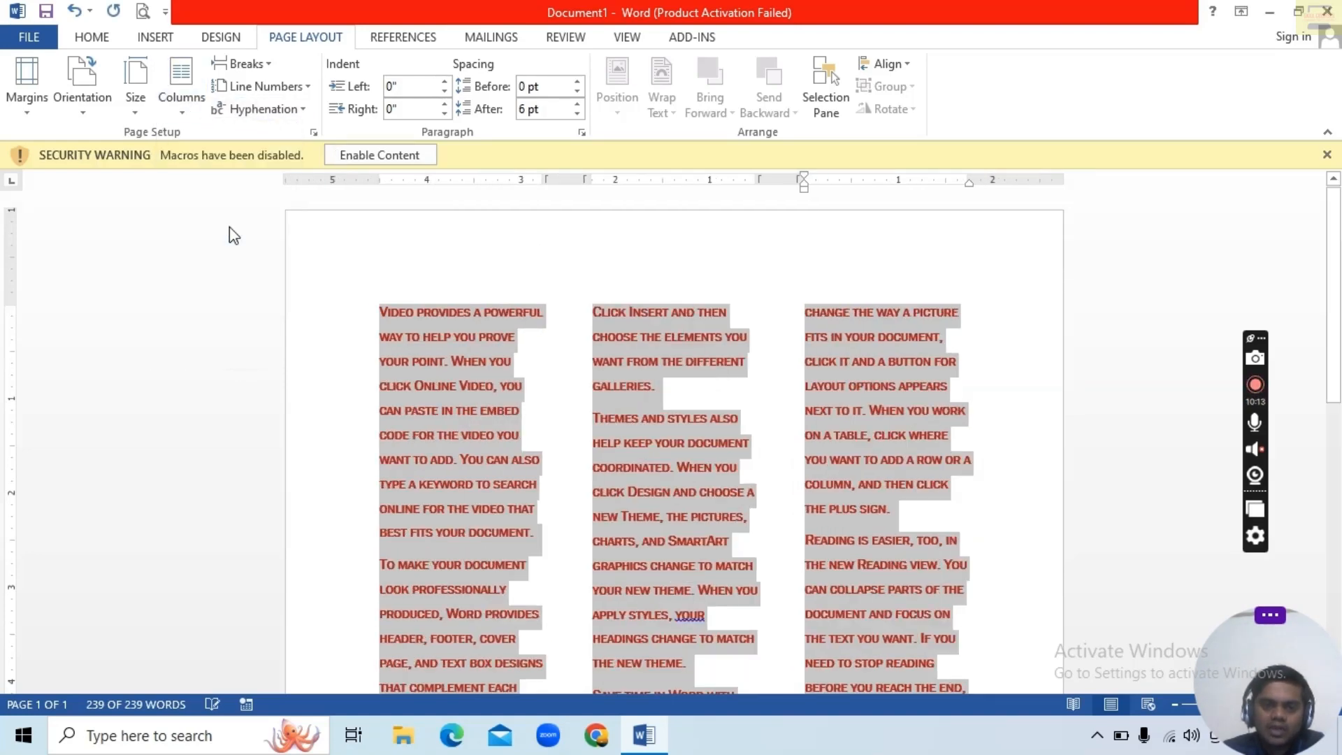
Step: Switch the selected text to the Two column layout and return it to a single column
left_click(181, 108)
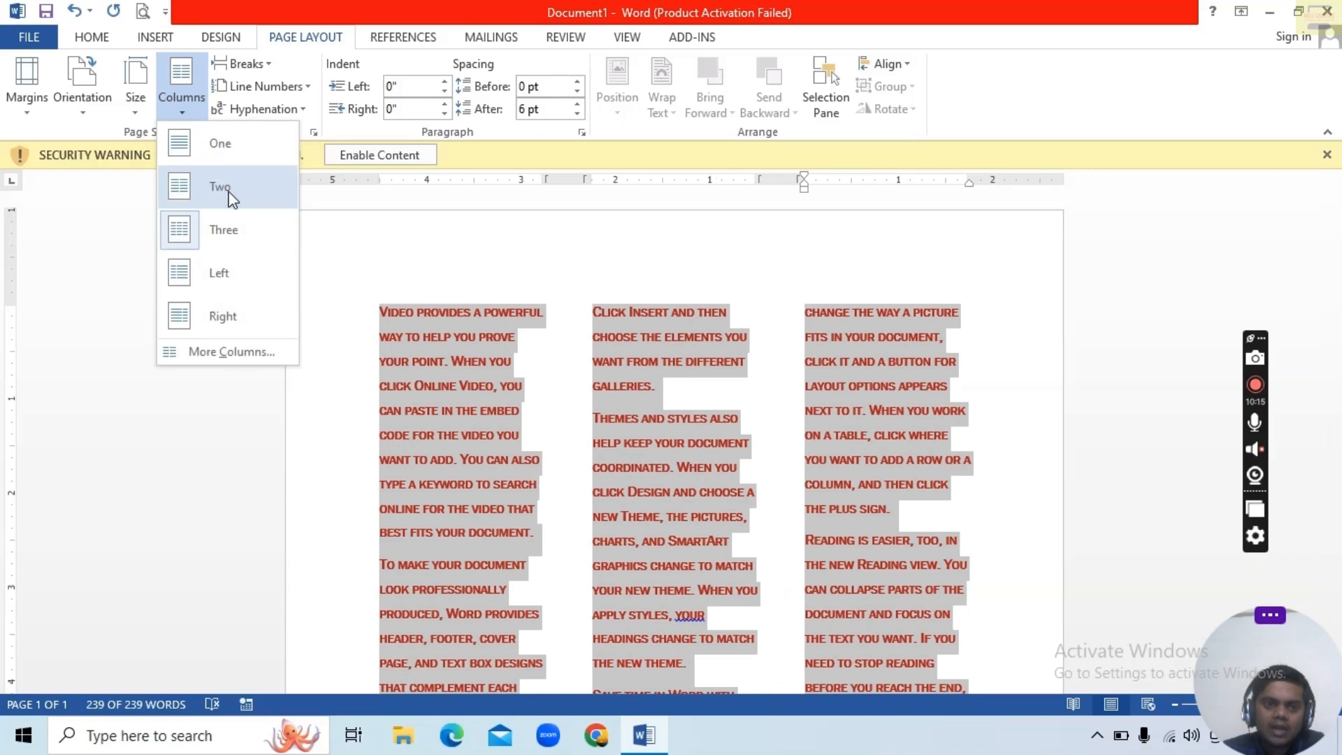
left_click(233, 200)
left_click(178, 97)
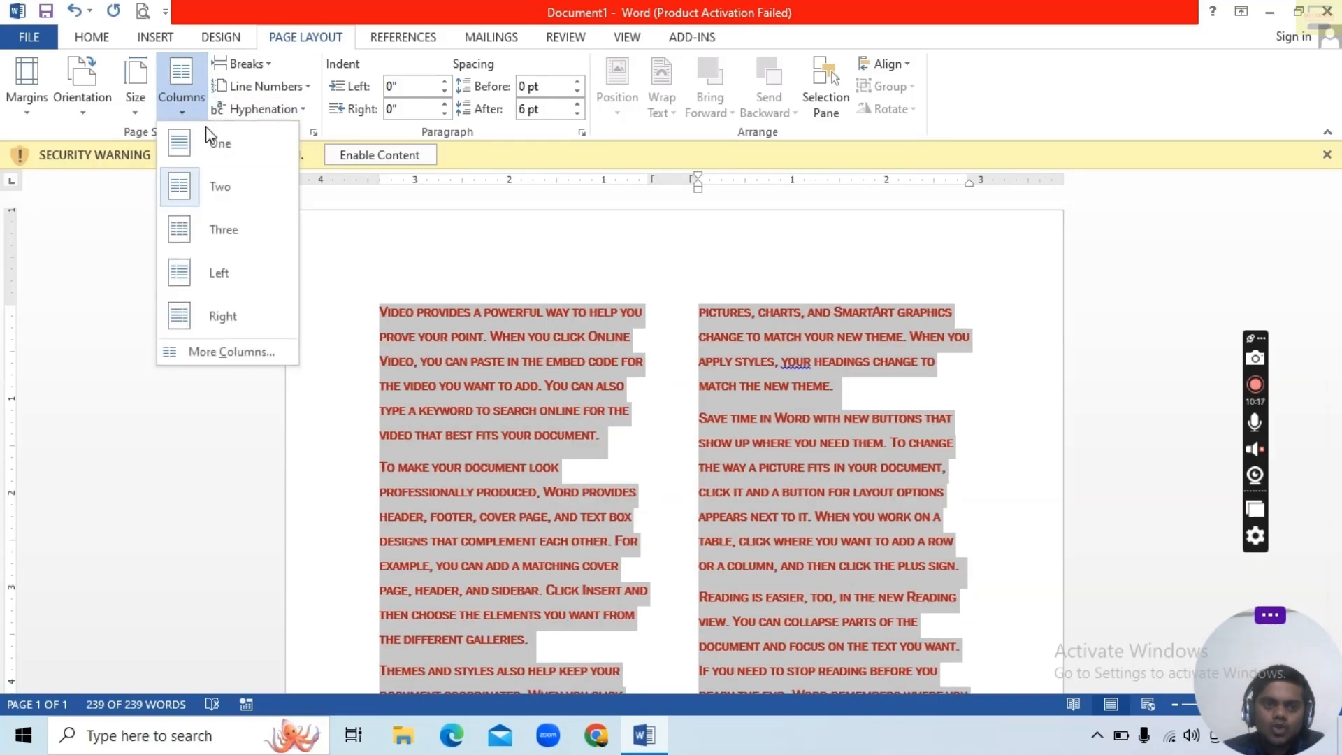
left_click(213, 143)
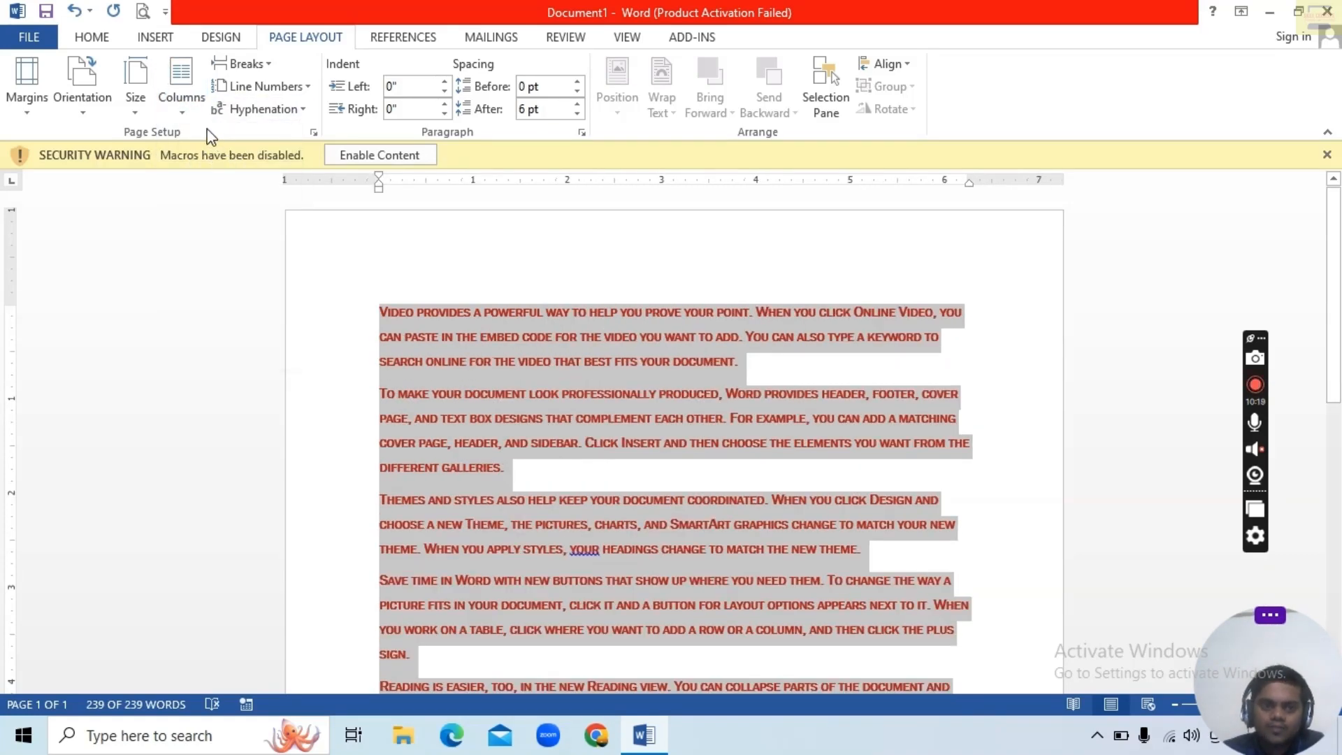
Step: Insert a page break before the "Themes and styles" paragraph, look over the split pages, and undo the break
left_click(476, 524)
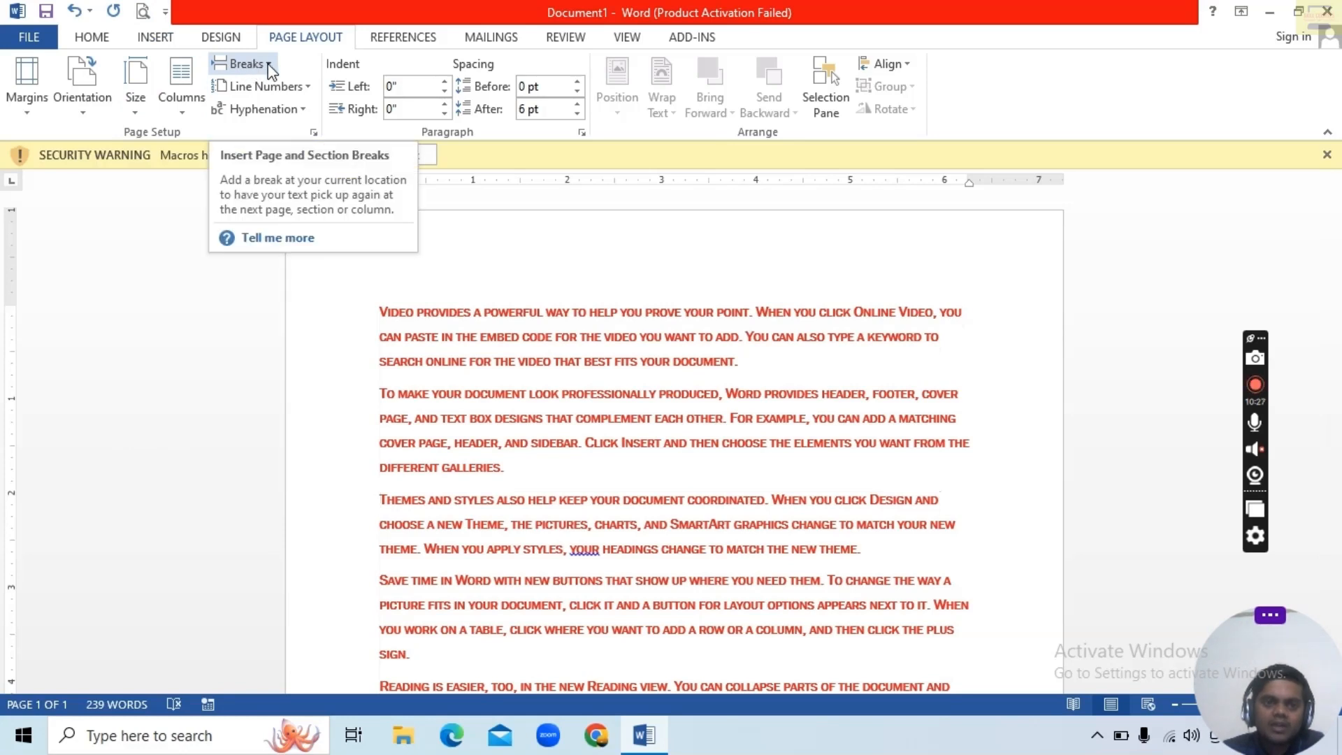
left_click(153, 37)
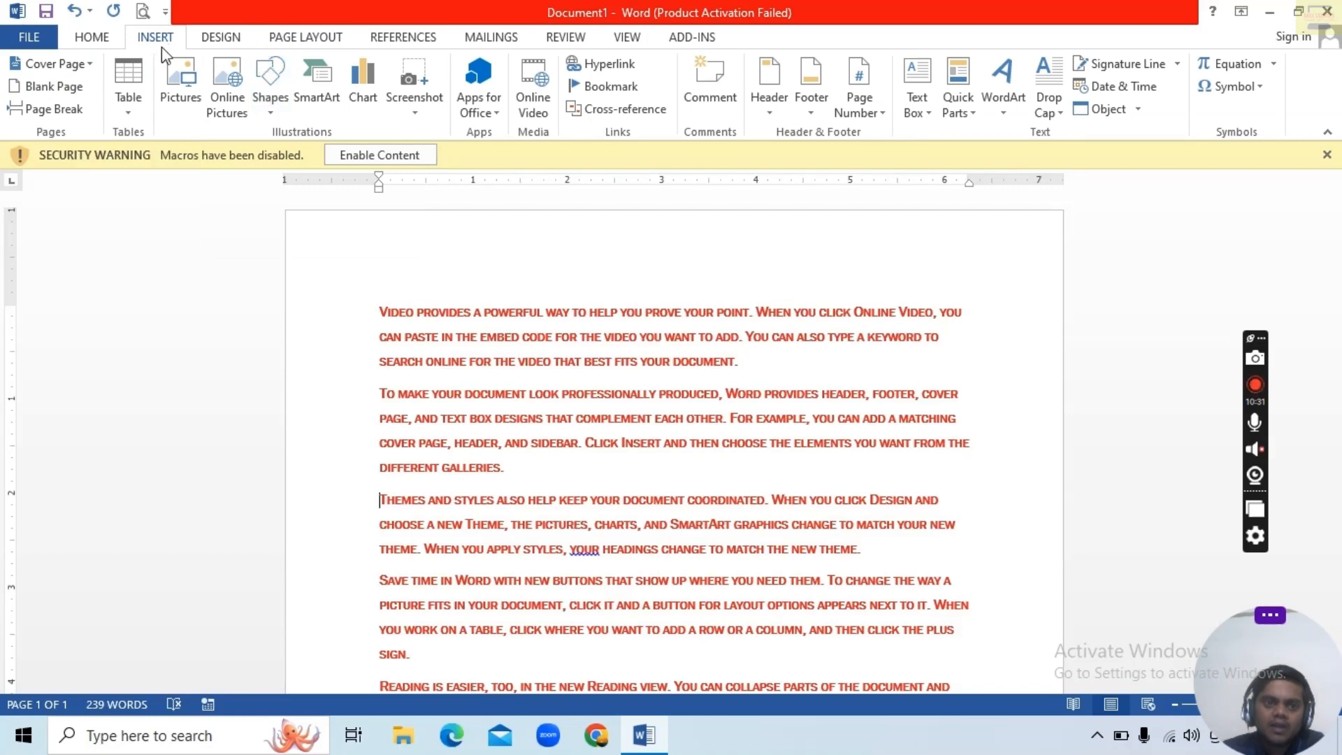
left_click(323, 39)
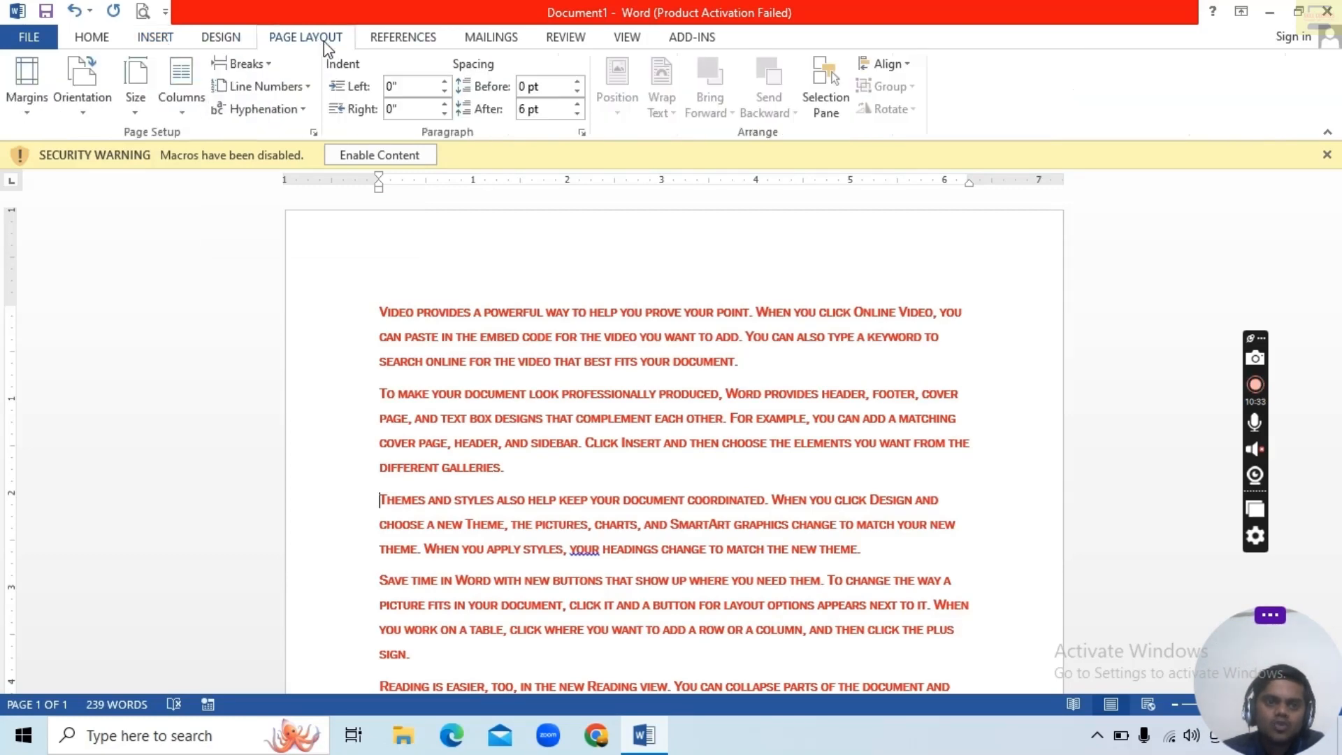
left_click(274, 67)
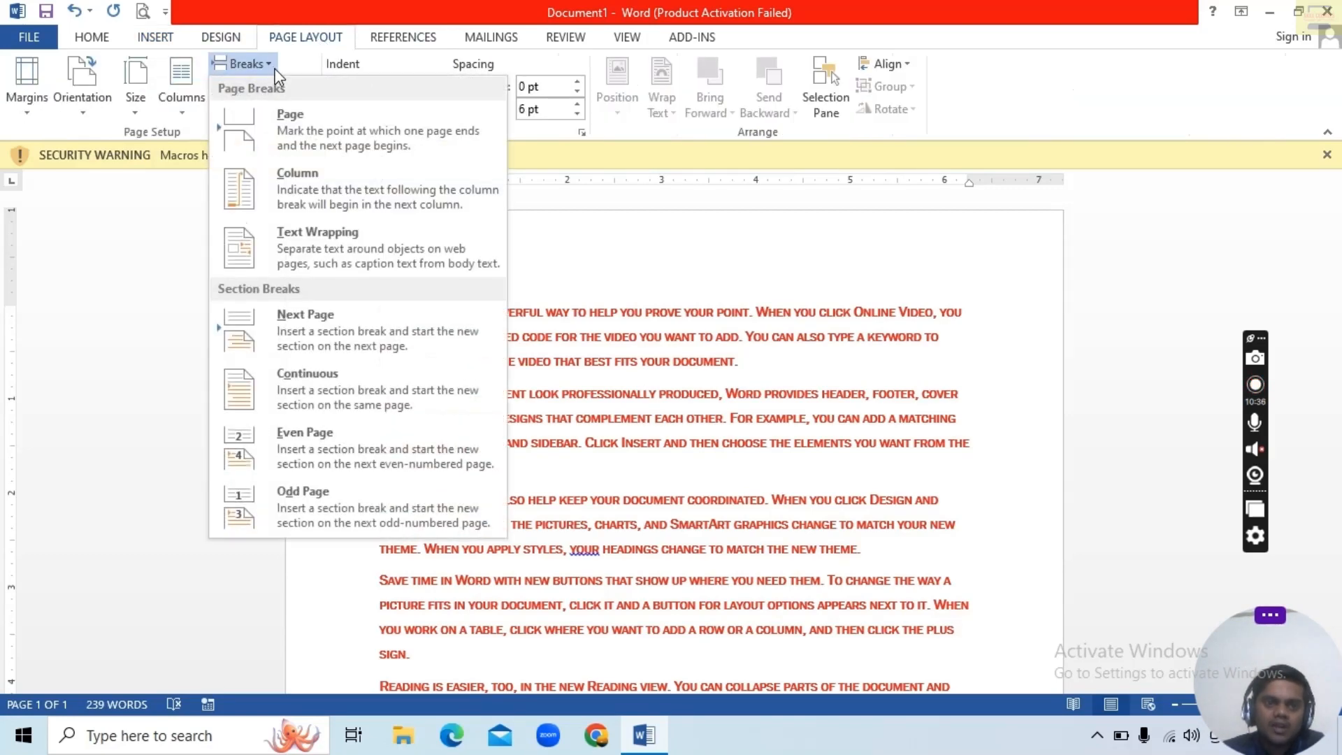
left_click(309, 136)
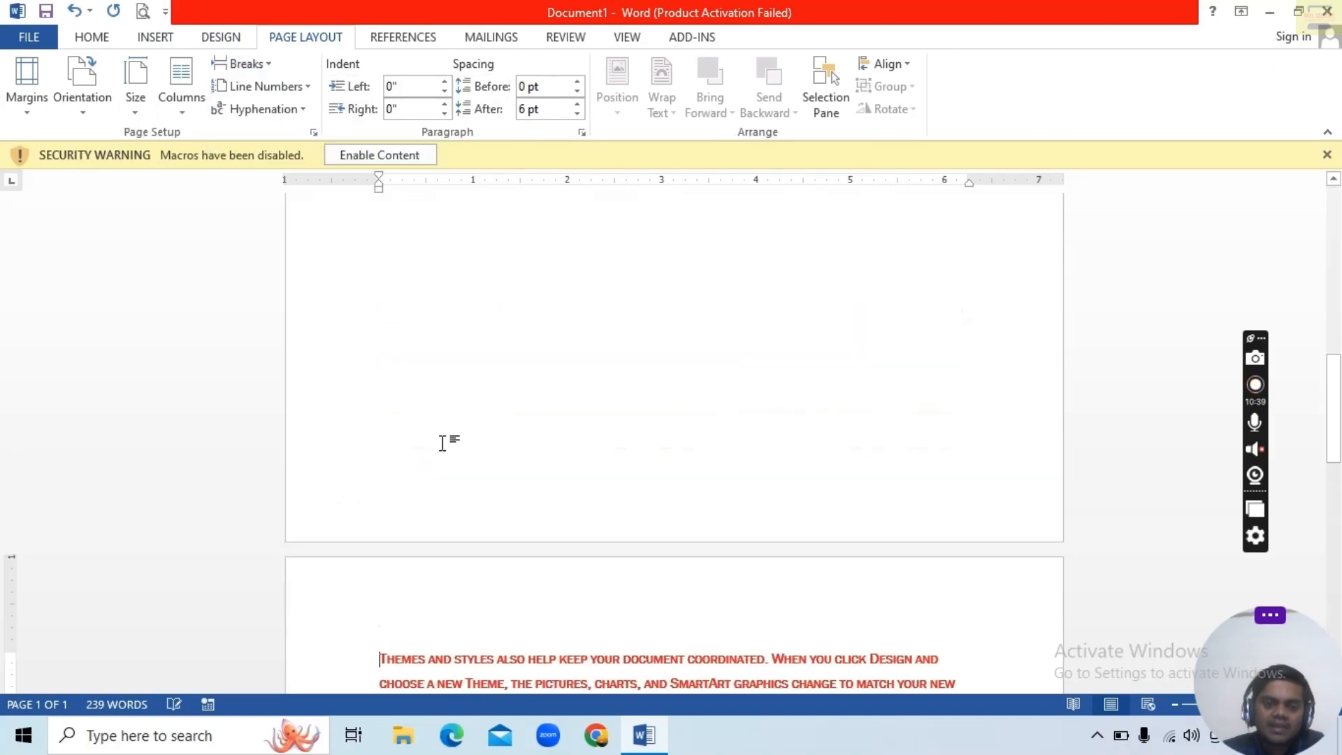
scroll(408, 478, "up", 5)
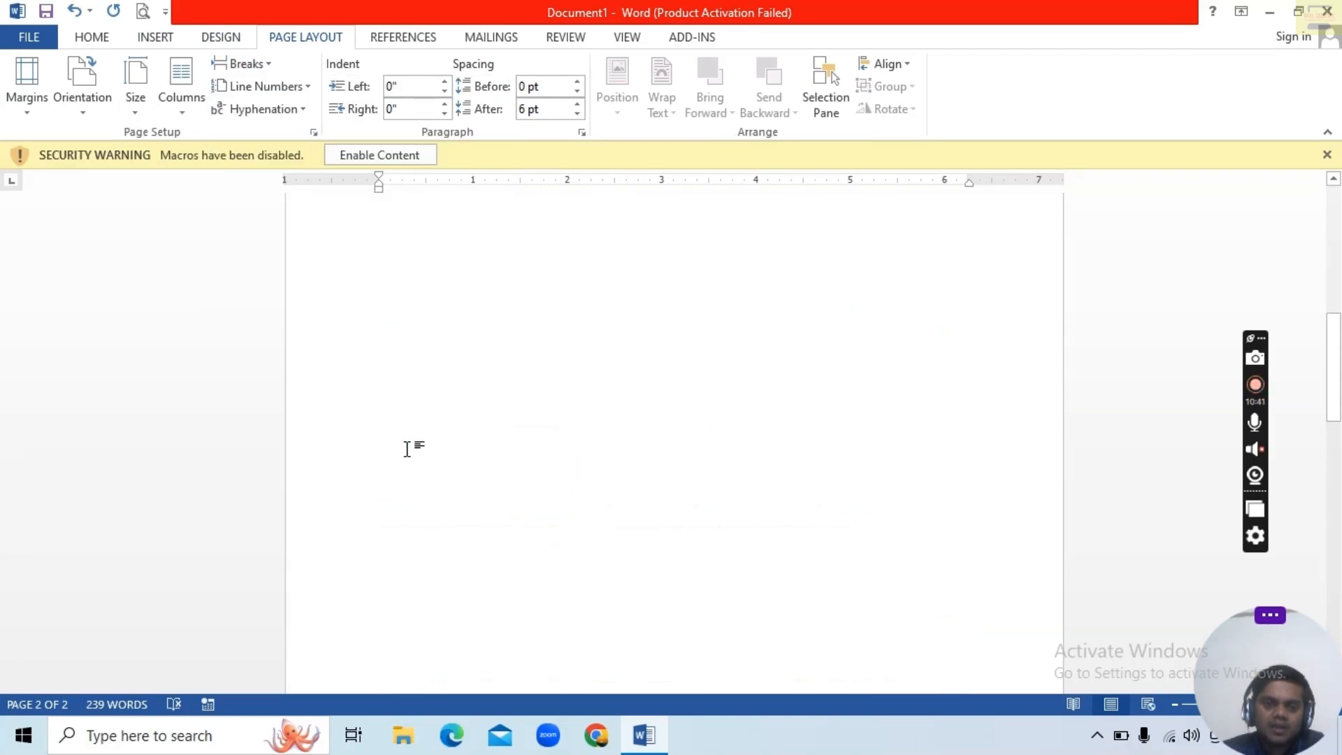
scroll(408, 441, "down", 5)
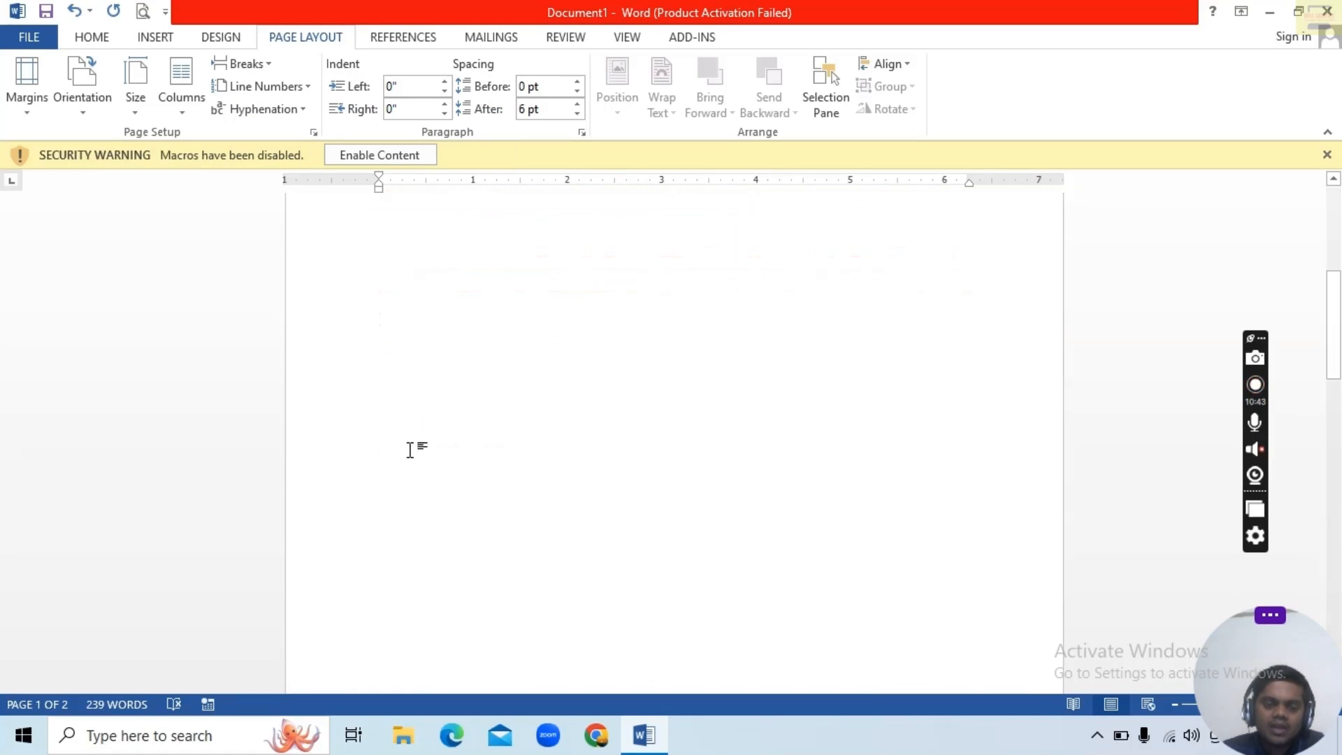
scroll(403, 530, "down", 1)
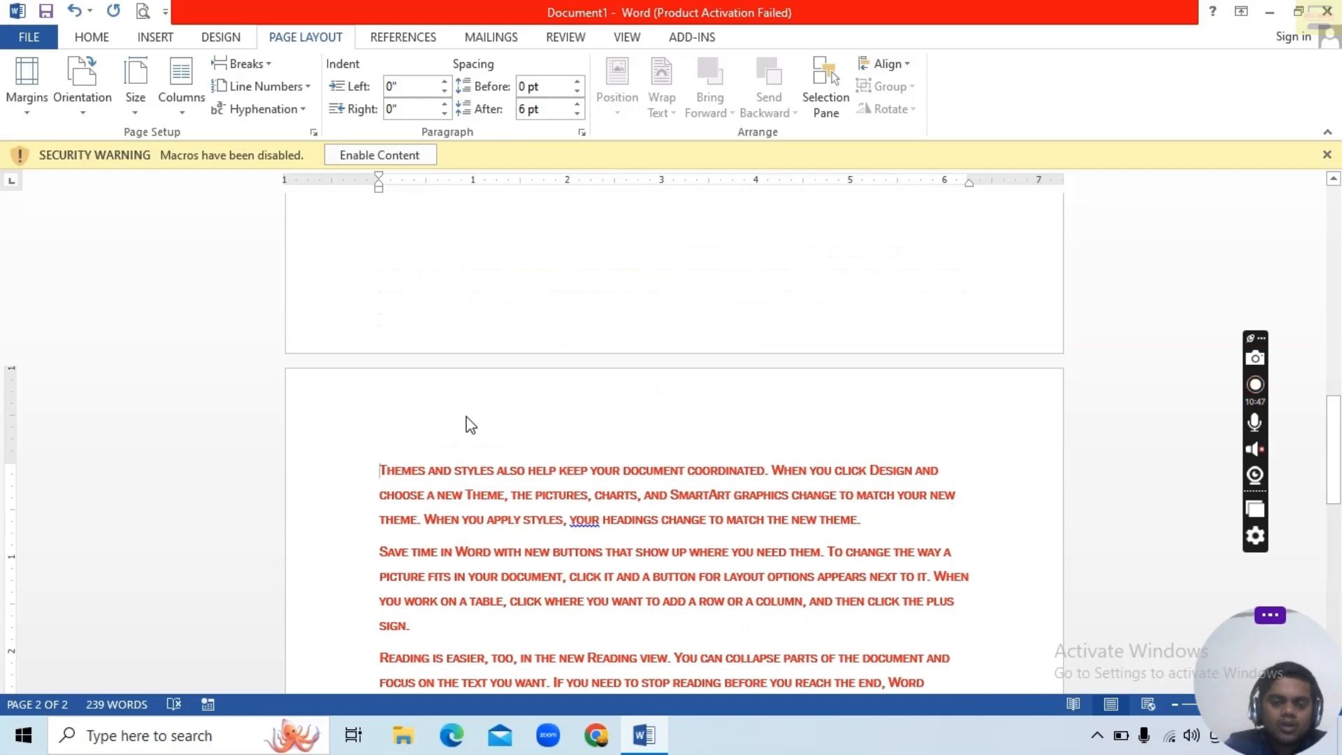
scroll(675, 445, "down", 10)
scroll(675, 444, "up", 8)
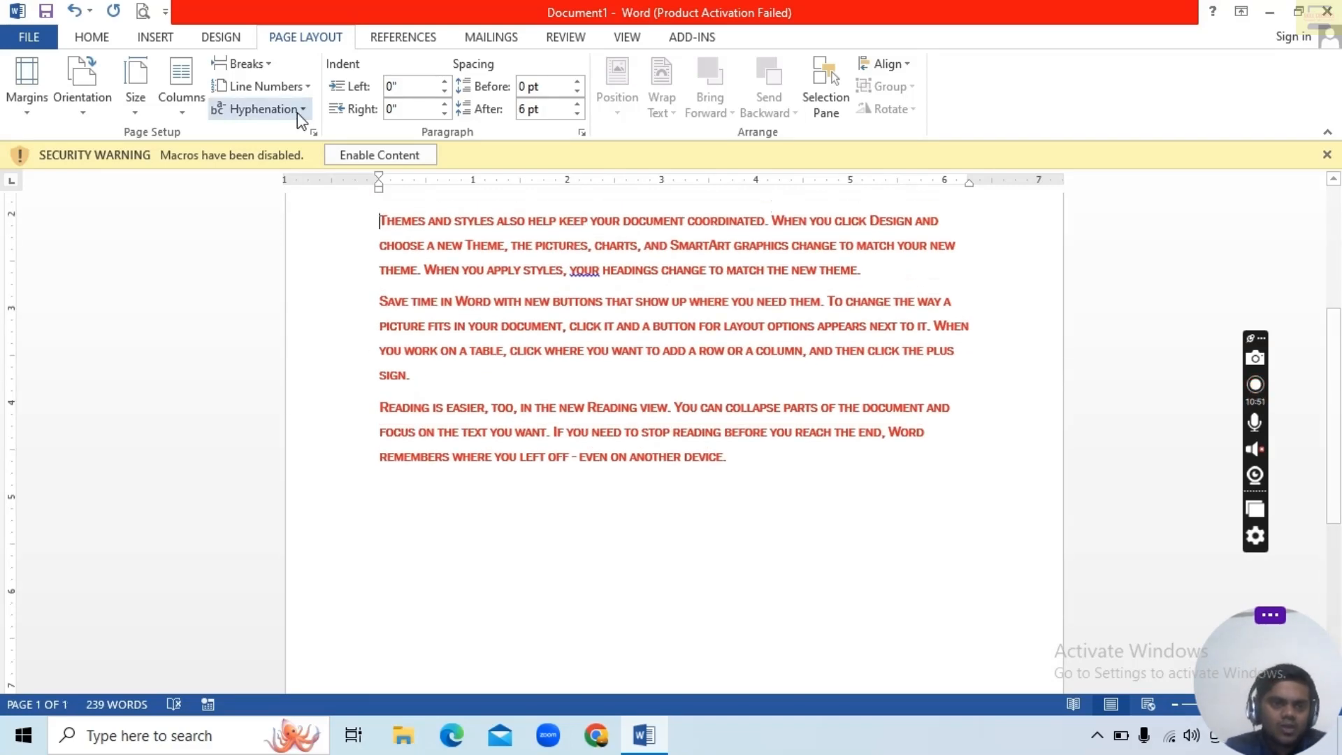
Step: Number the document's lines with the Continuous option, look over the numbering, and remove it again
scroll(375, 233, "up", 7)
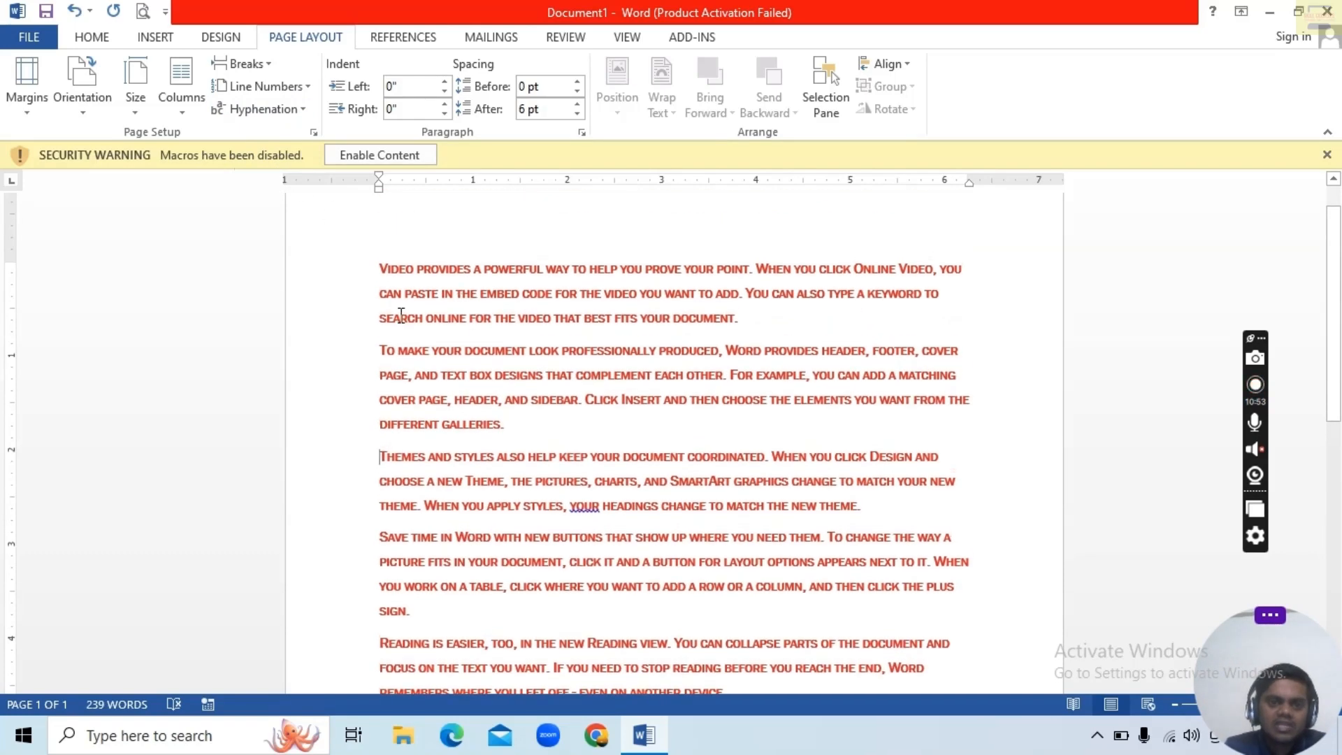
left_click(306, 87)
left_click(294, 136)
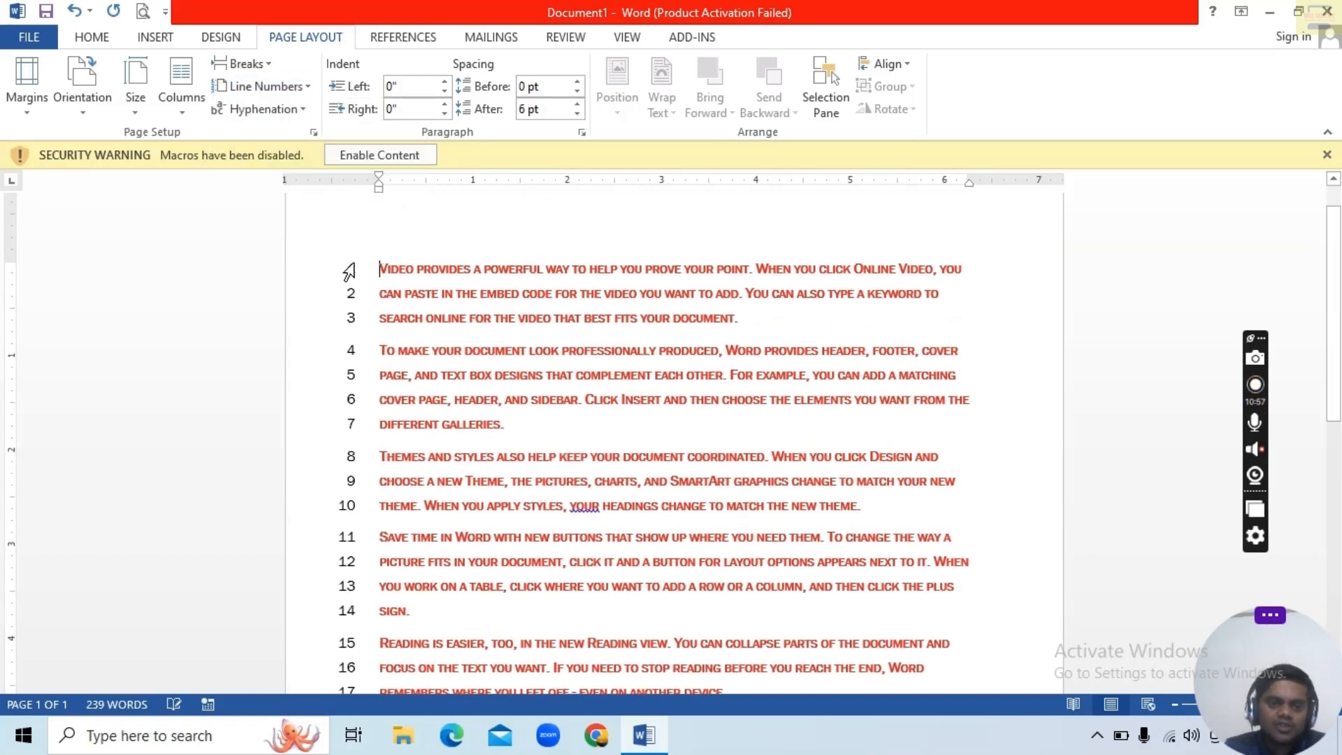
scroll(397, 336, "down", 8)
scroll(397, 337, "up", 10)
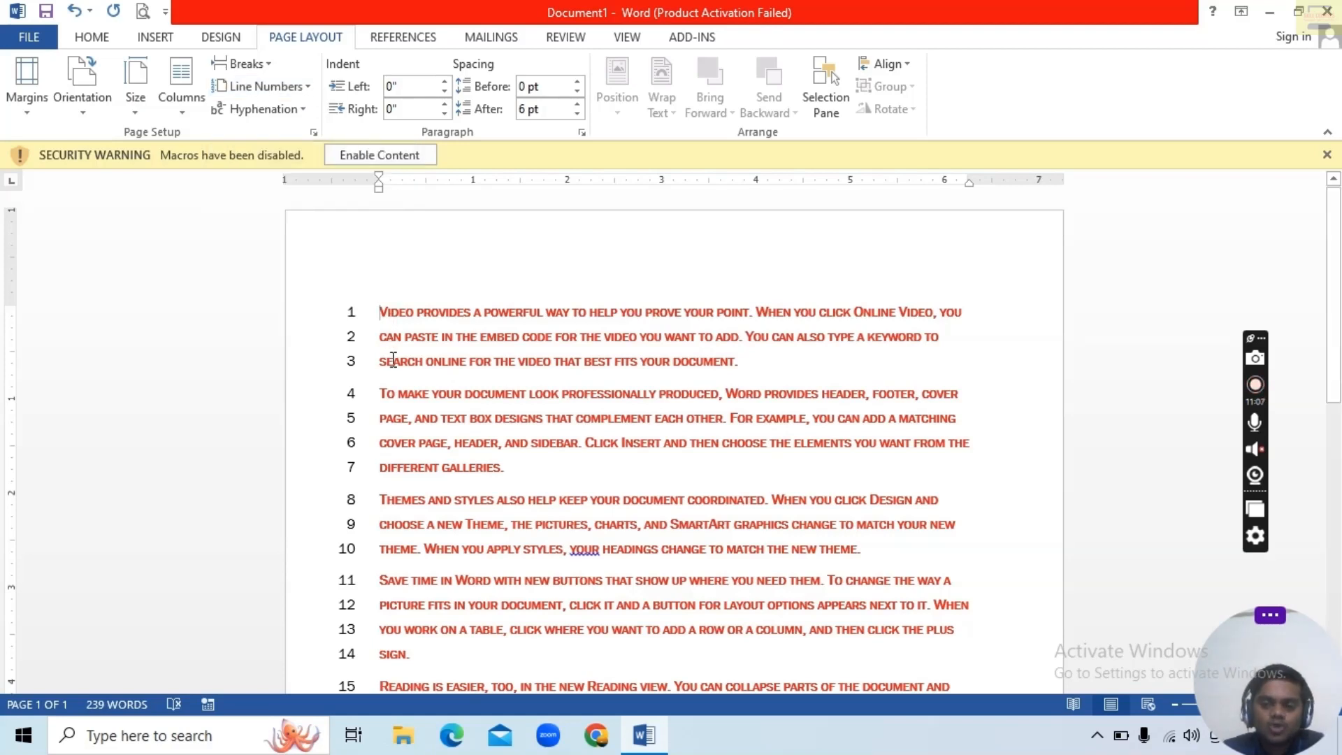
left_click(306, 87)
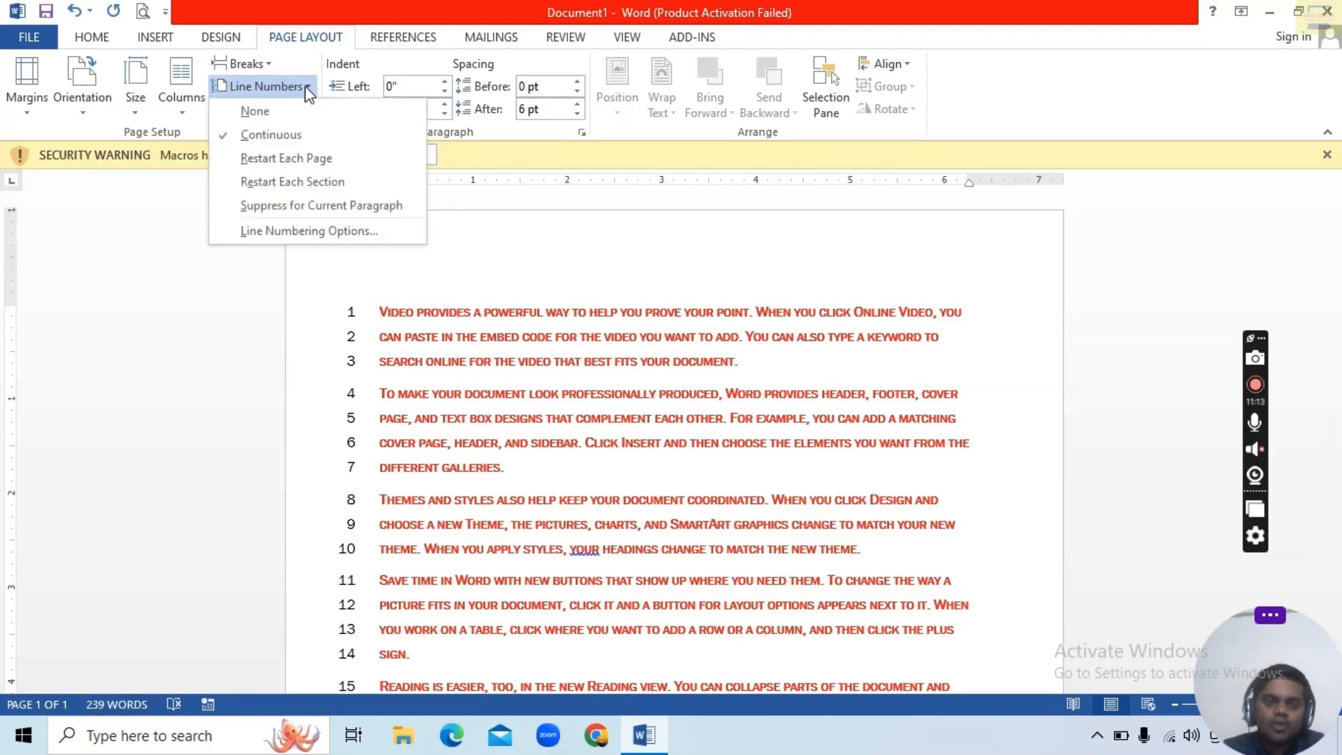
left_click(302, 110)
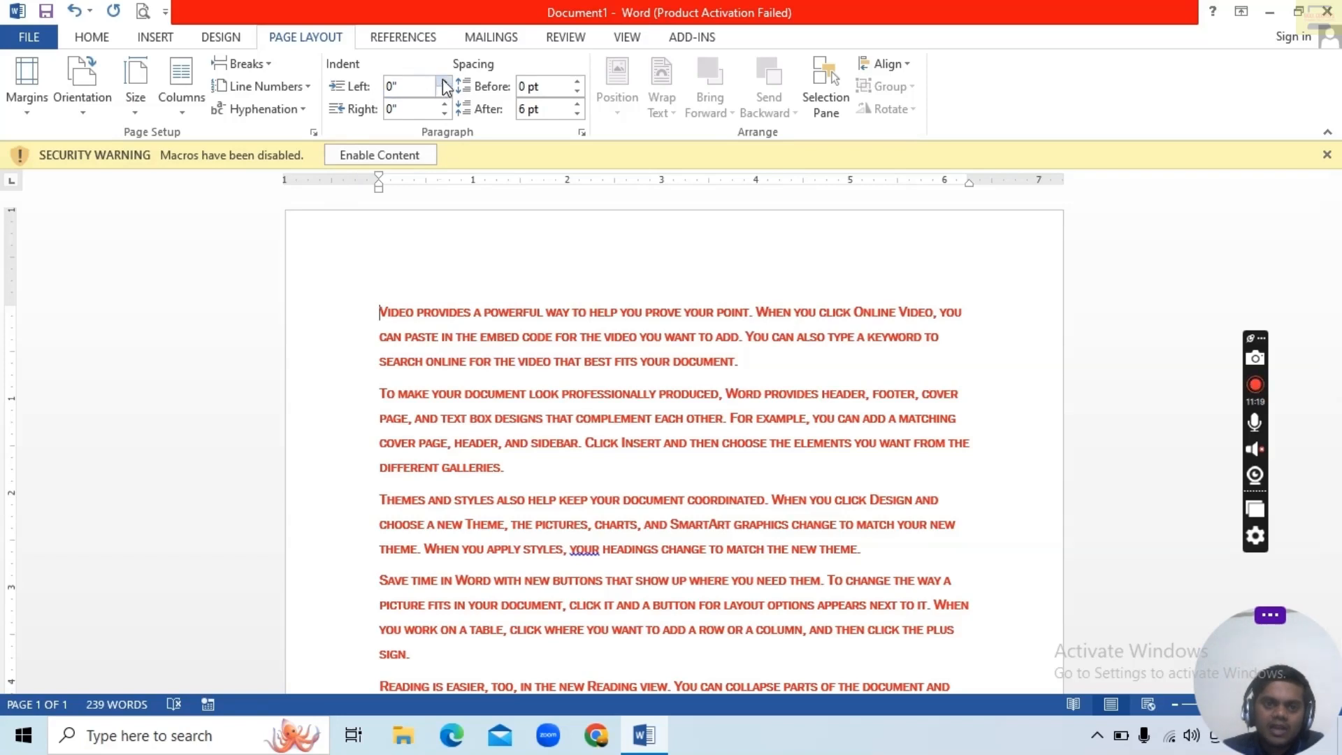
Step: Set the left indent of the first paragraph, starting "Video provides", to 0.3"
left_click_drag(376, 310, 837, 372)
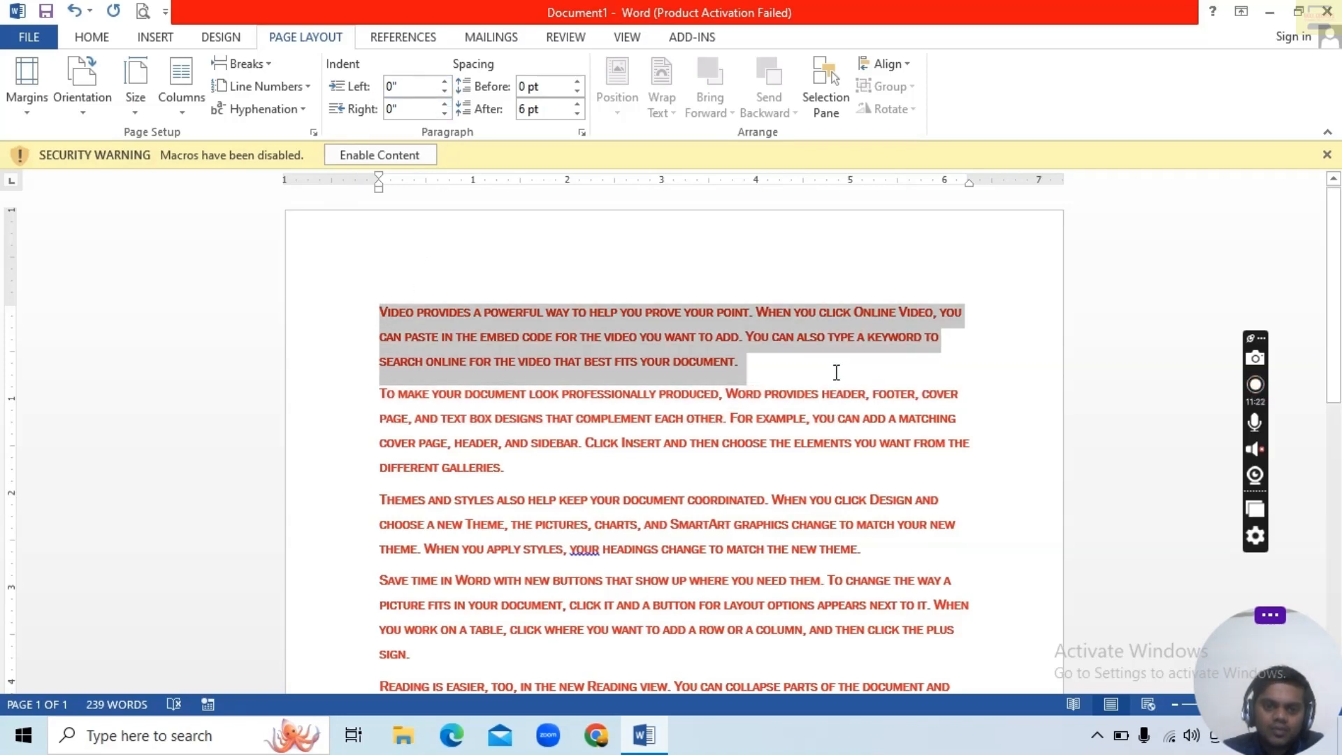
left_click(445, 81)
left_click(444, 81)
left_click(445, 82)
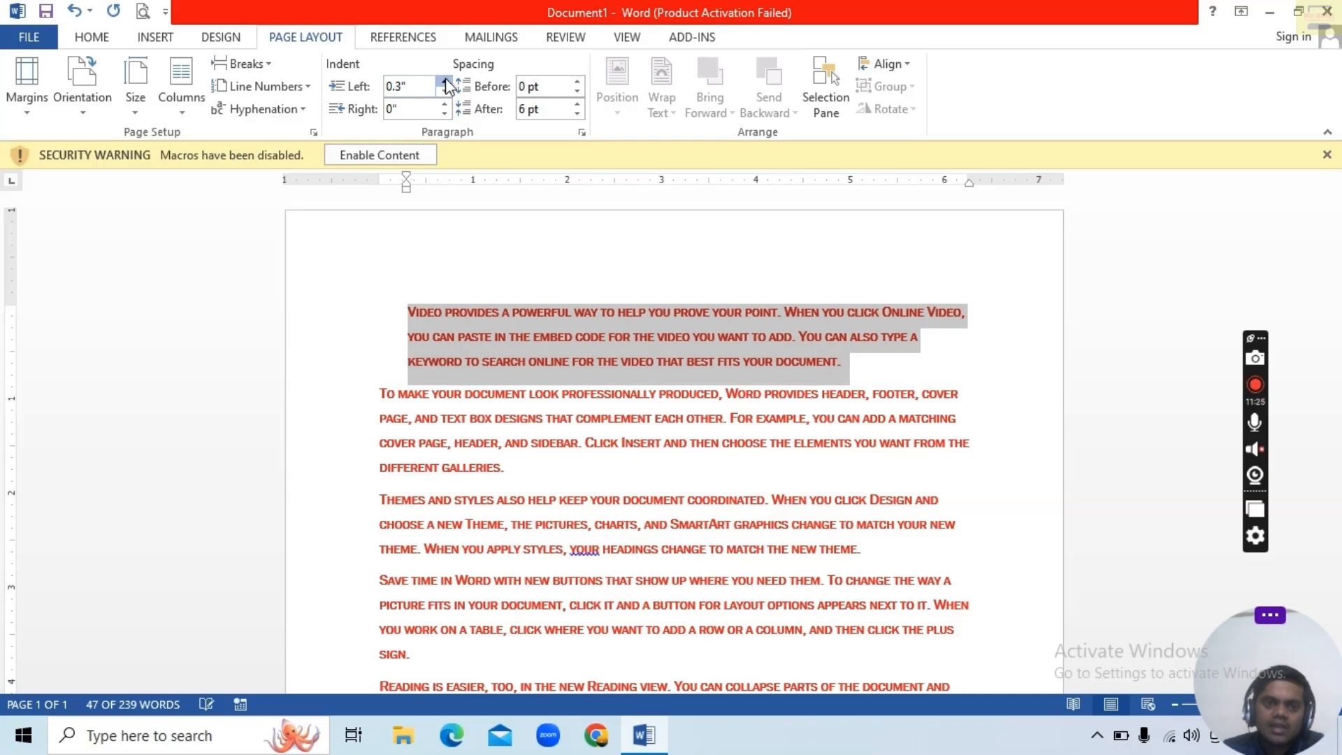
Step: Increase the left indent of the first paragraph, starting "Video provides", to 1"
left_click(445, 82)
left_click(446, 82)
left_click(445, 82)
left_click(445, 82)
left_click(445, 82)
left_click(445, 82)
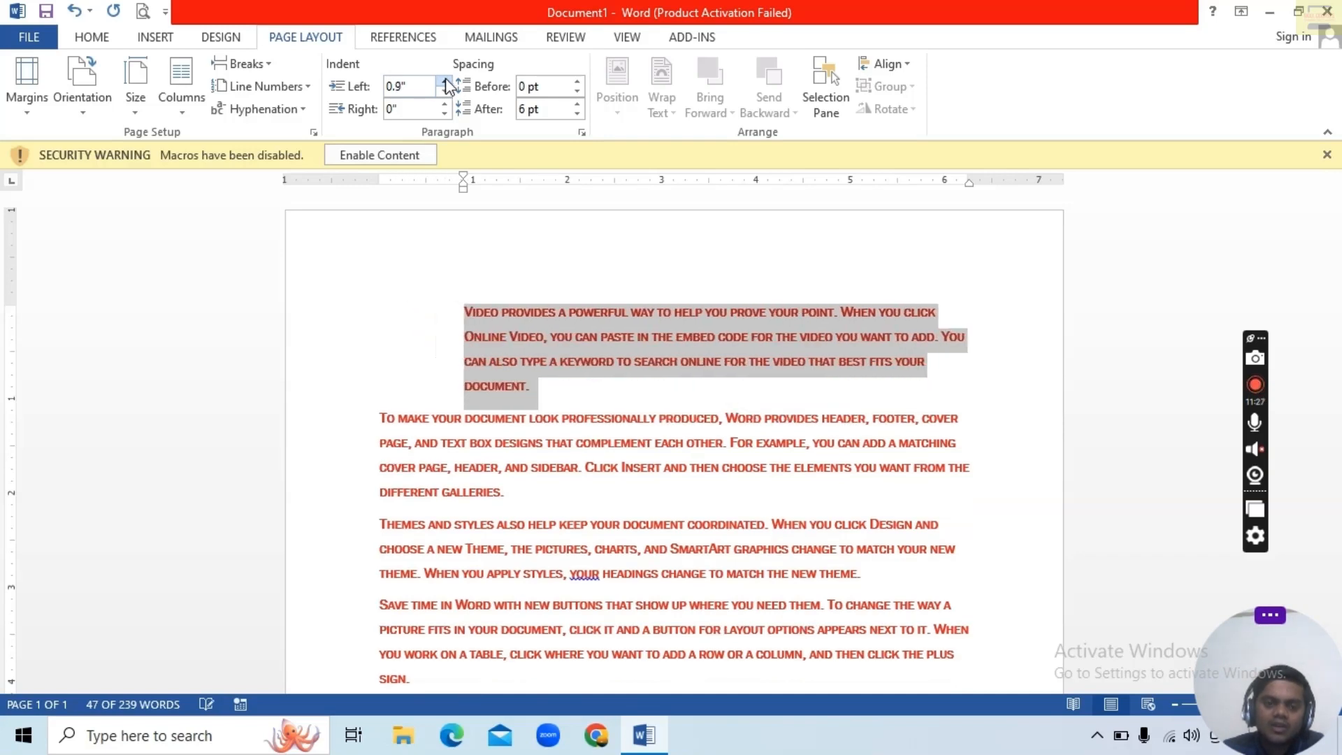
left_click(445, 82)
Step: Set the first paragraph's left indent back to 0"
left_click(445, 93)
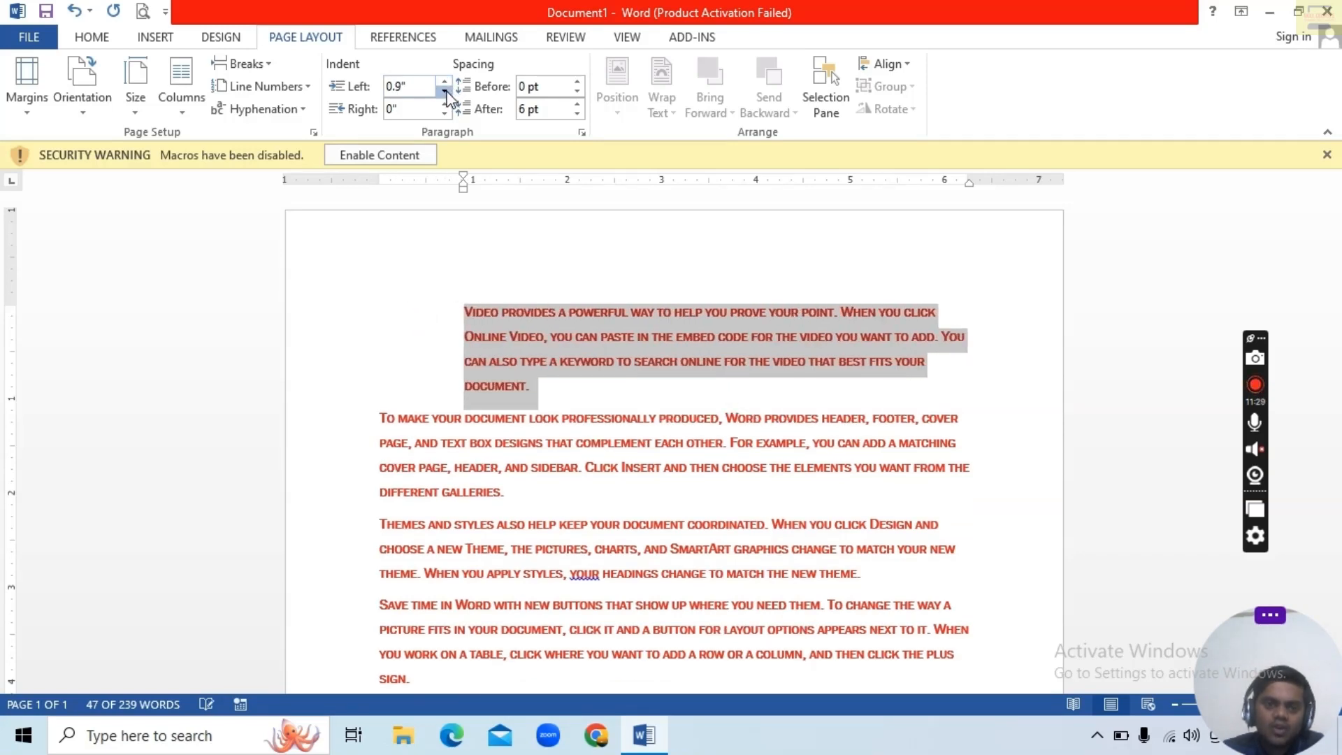
left_click(446, 92)
left_click(446, 92)
left_click(446, 93)
left_click(445, 92)
left_click(445, 92)
left_click(445, 92)
left_click(445, 92)
left_click(445, 93)
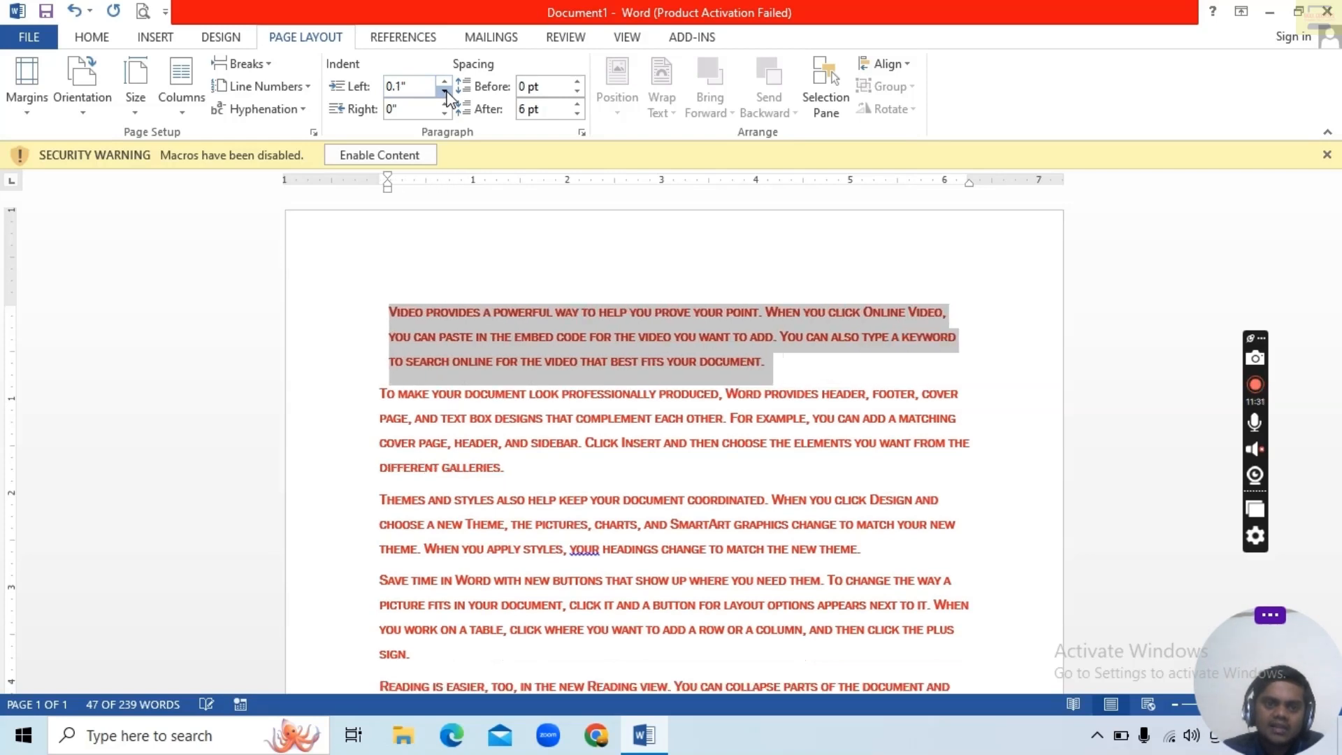
left_click(445, 93)
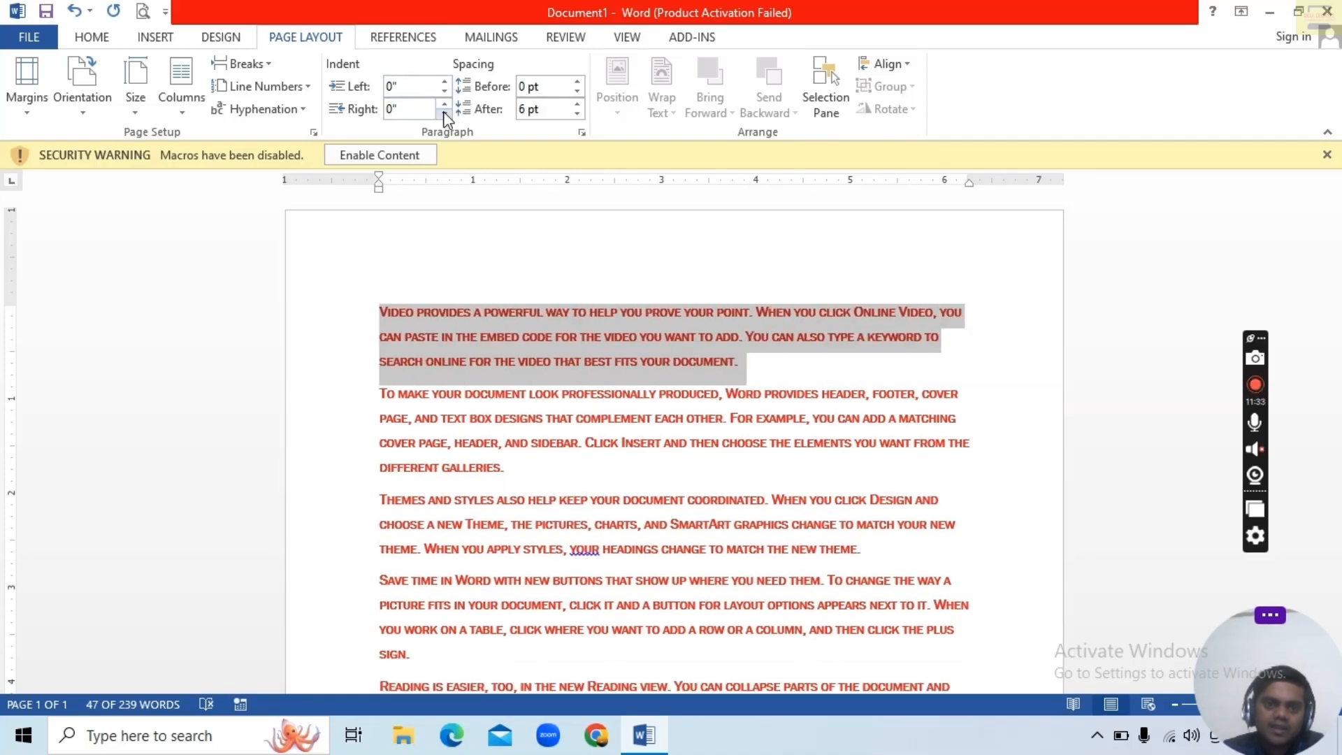
Step: Increase the right indent of the first paragraph, starting "Video provides", to just over 1"
left_click(445, 104)
left_click(444, 104)
left_click(444, 104)
left_click(444, 104)
left_click(444, 104)
left_click(444, 105)
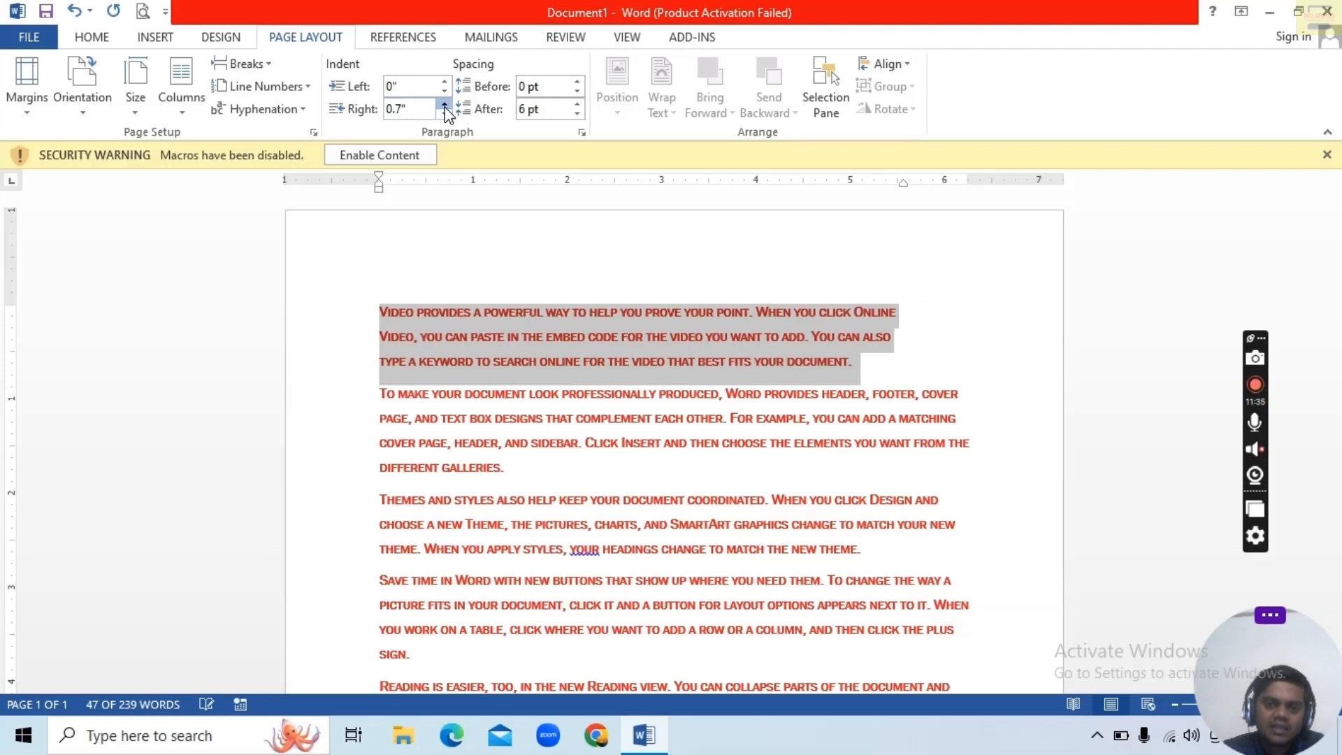
left_click(445, 105)
left_click(444, 105)
left_click(444, 105)
left_click(445, 105)
left_click(445, 105)
Step: Set the first paragraph's right indent back to 0"
left_click(444, 113)
left_click(444, 113)
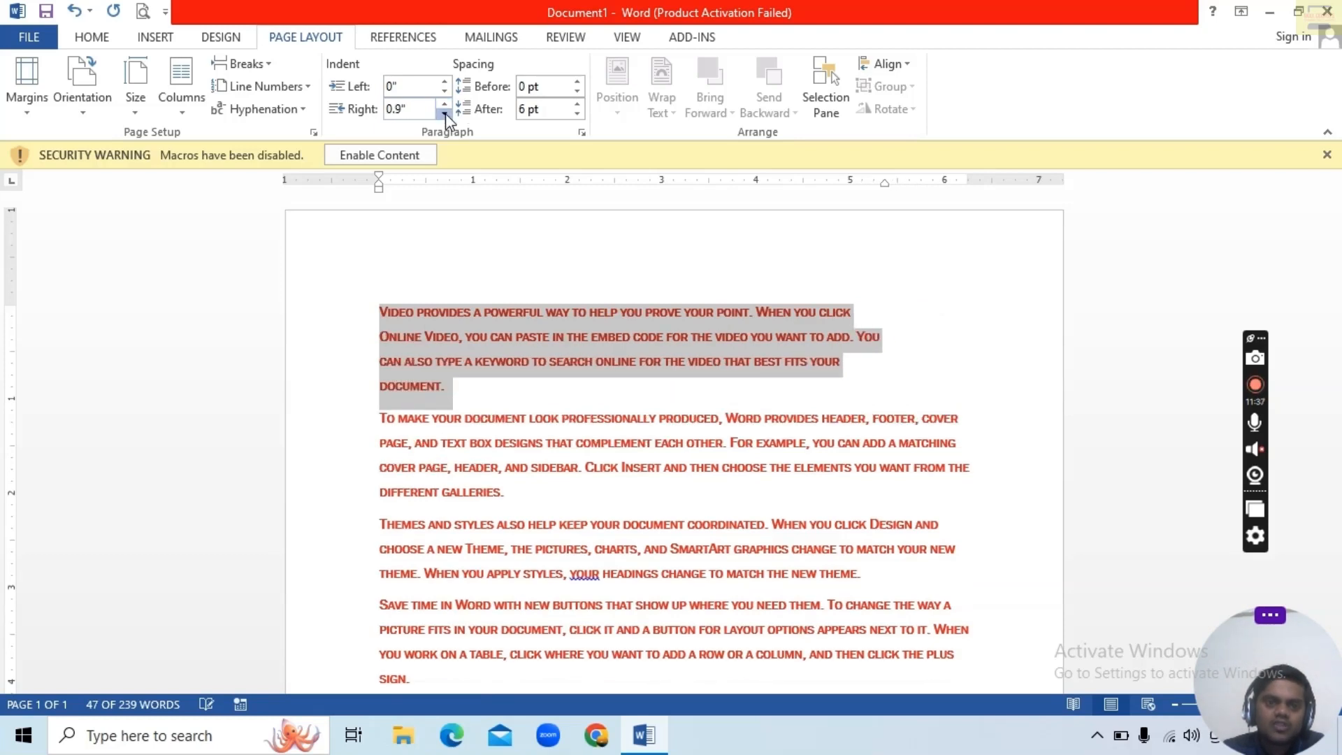
left_click(444, 113)
left_click(445, 114)
left_click(444, 113)
left_click(446, 113)
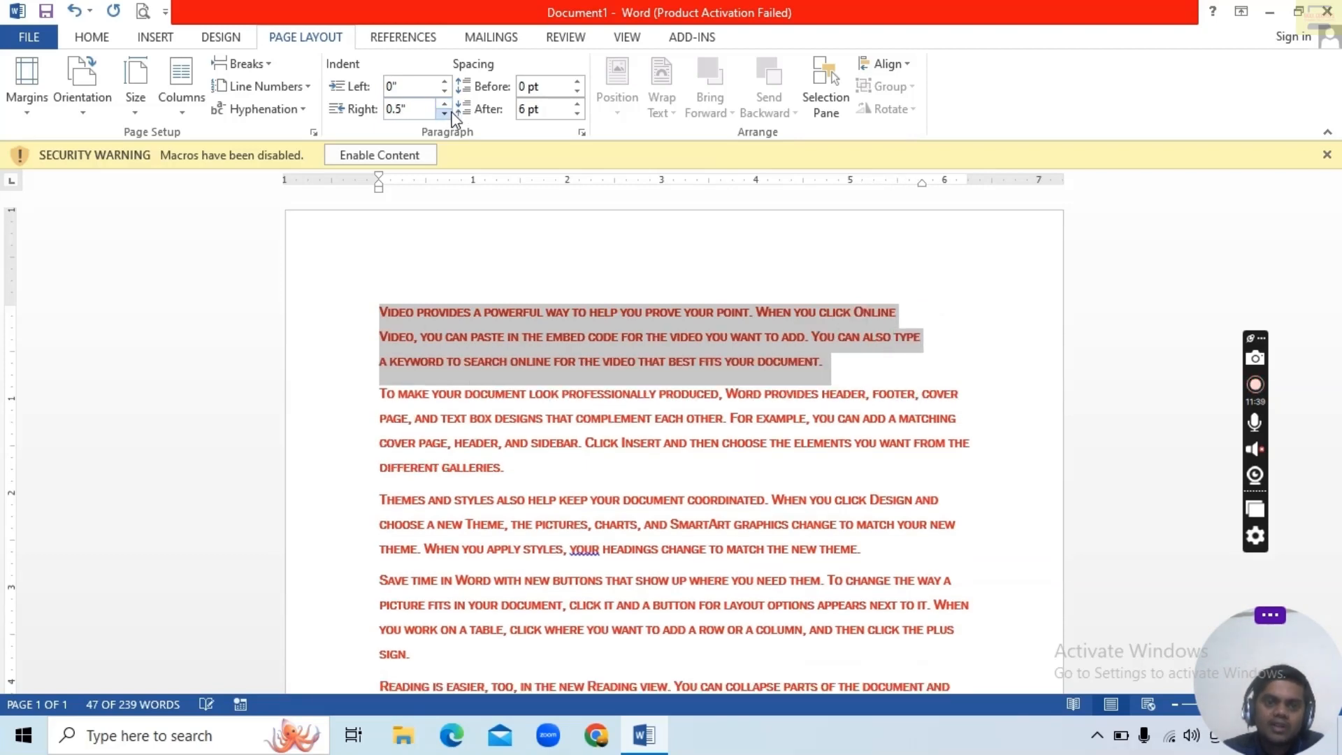
left_click(446, 114)
left_click(446, 113)
left_click(446, 113)
left_click(446, 113)
left_click(446, 113)
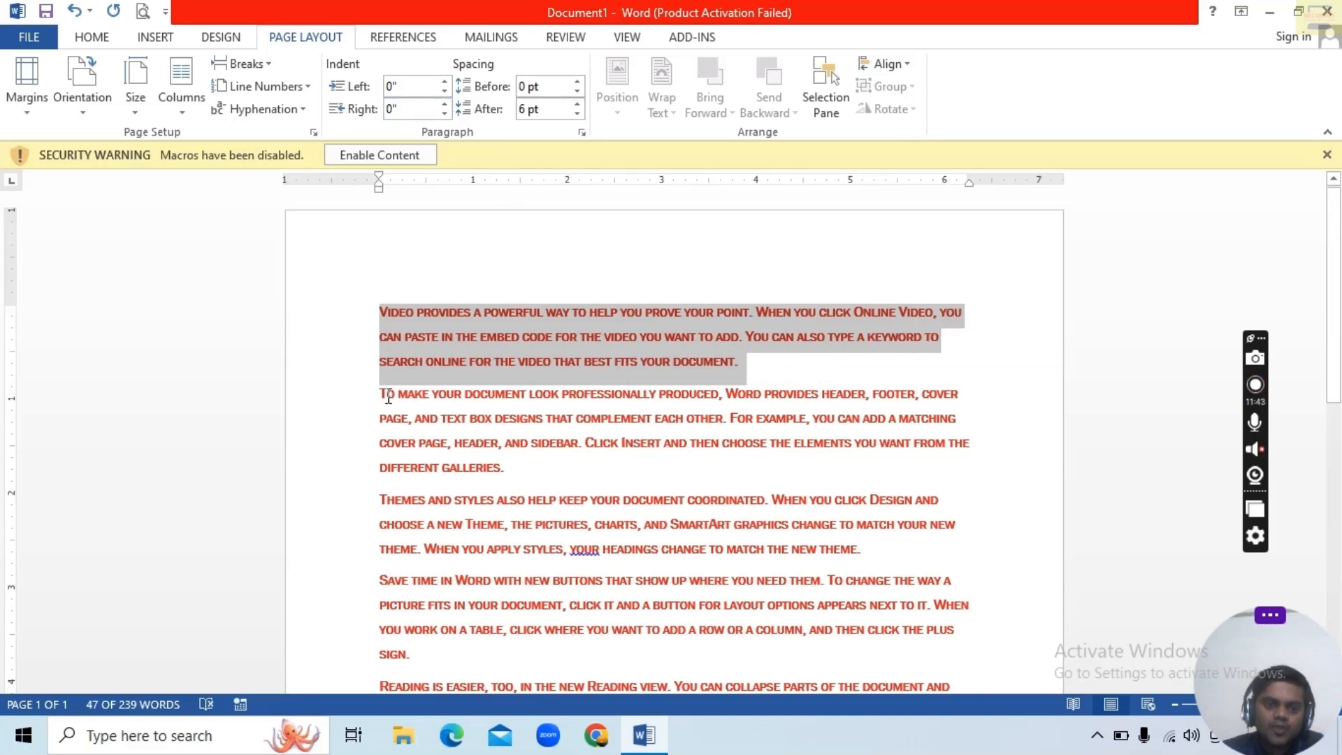
Step: Set the spacing before the second paragraph, starting "To make your document", to 24 pt
left_click_drag(388, 397, 510, 470)
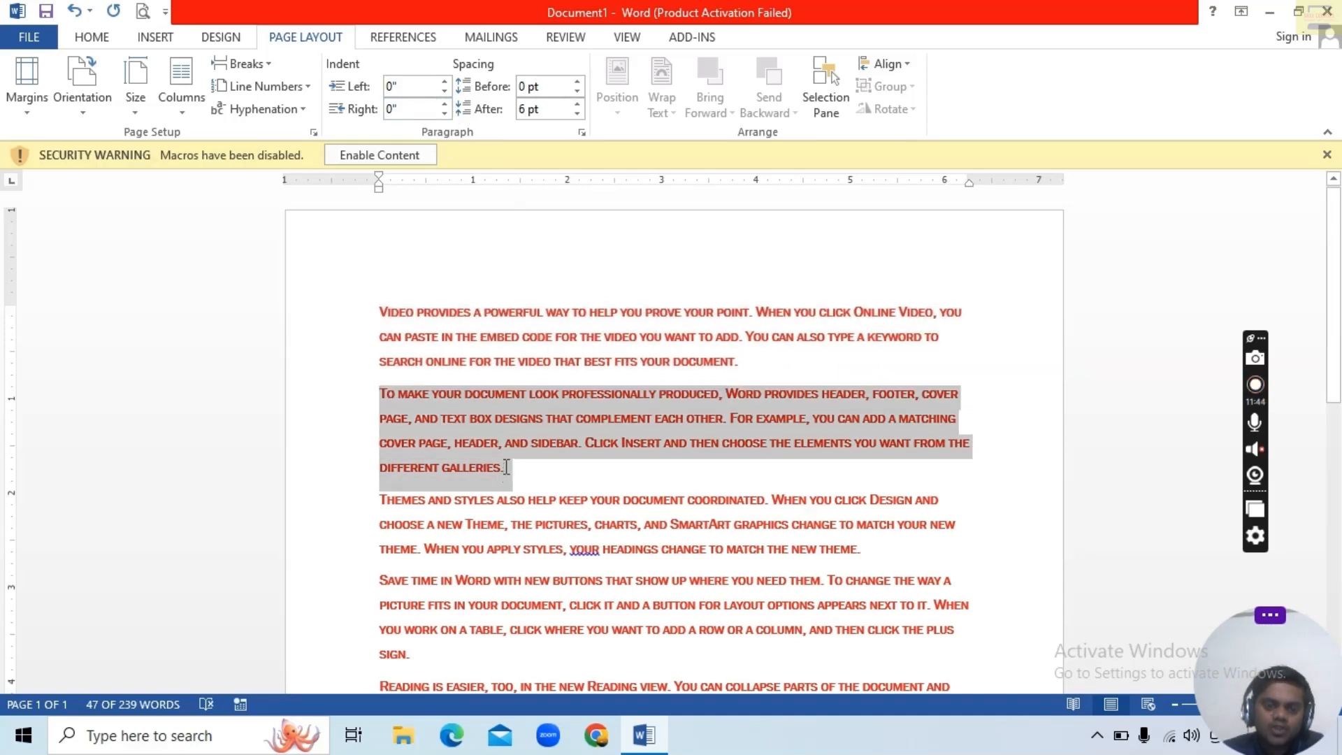
left_click(576, 82)
left_click(577, 82)
left_click(577, 81)
left_click(576, 82)
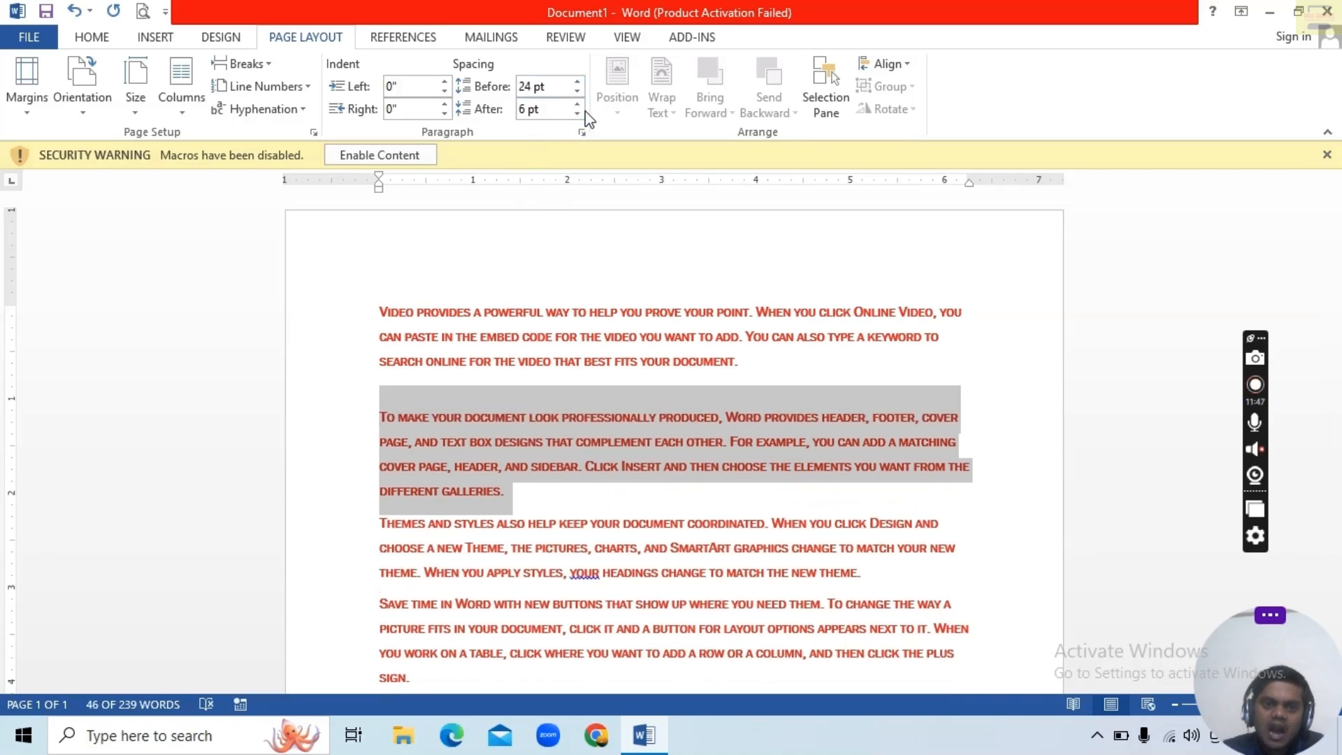
Step: Set the spacing after the second paragraph, starting "To make your document", to 24 pt
left_click(576, 112)
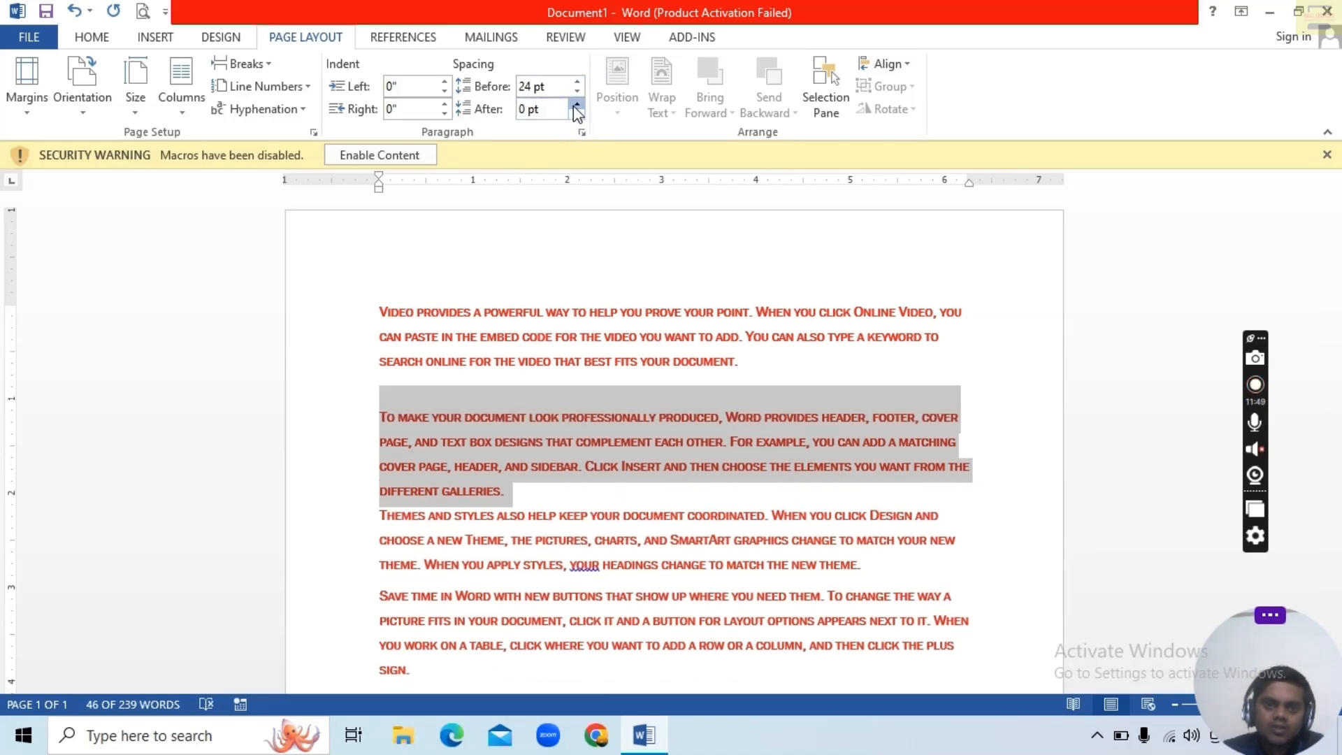
left_click(576, 104)
left_click(577, 104)
left_click(576, 104)
left_click(577, 105)
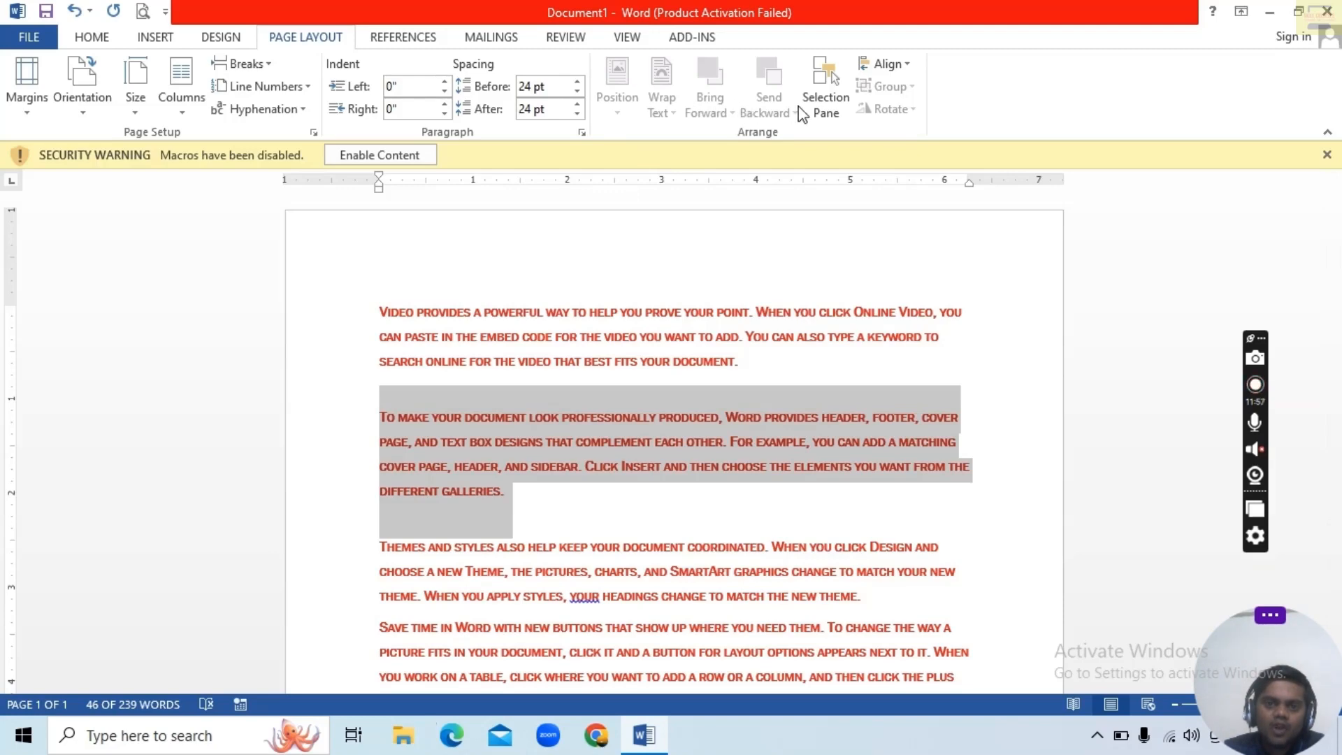
left_click(176, 36)
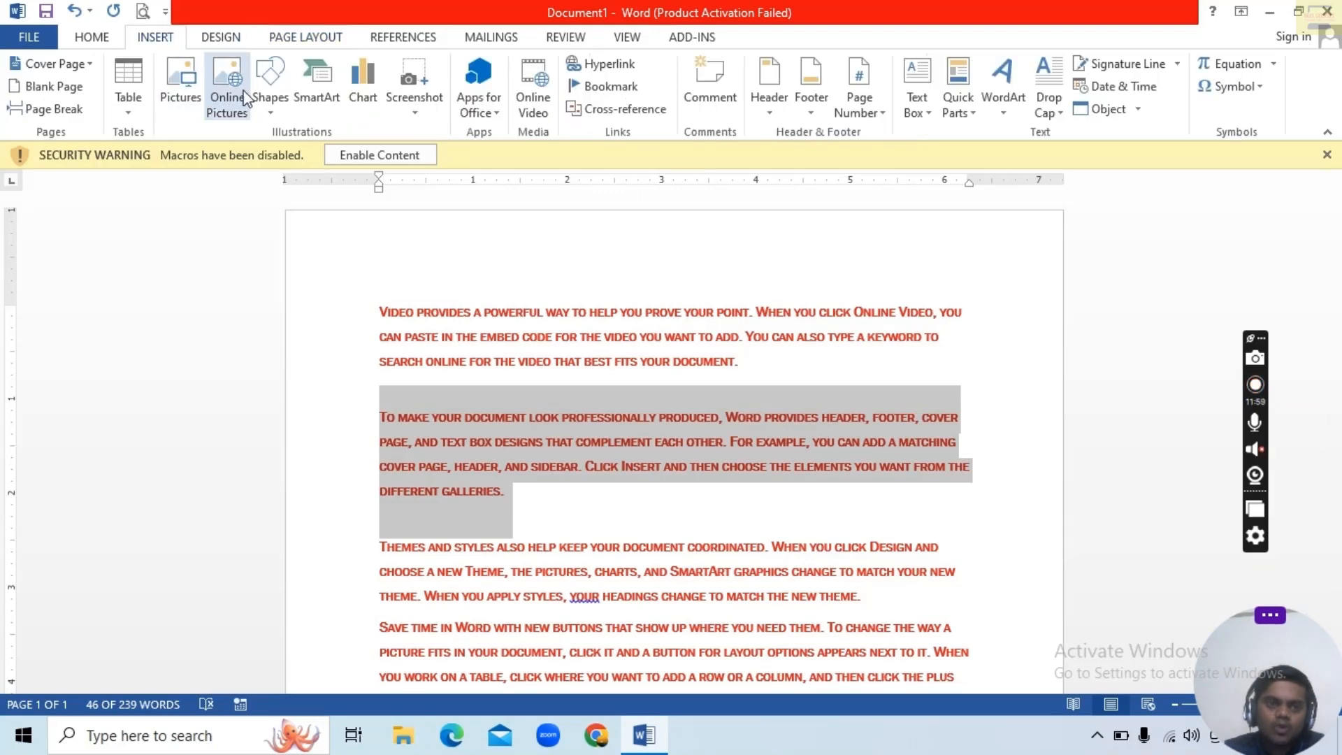
left_click(188, 99)
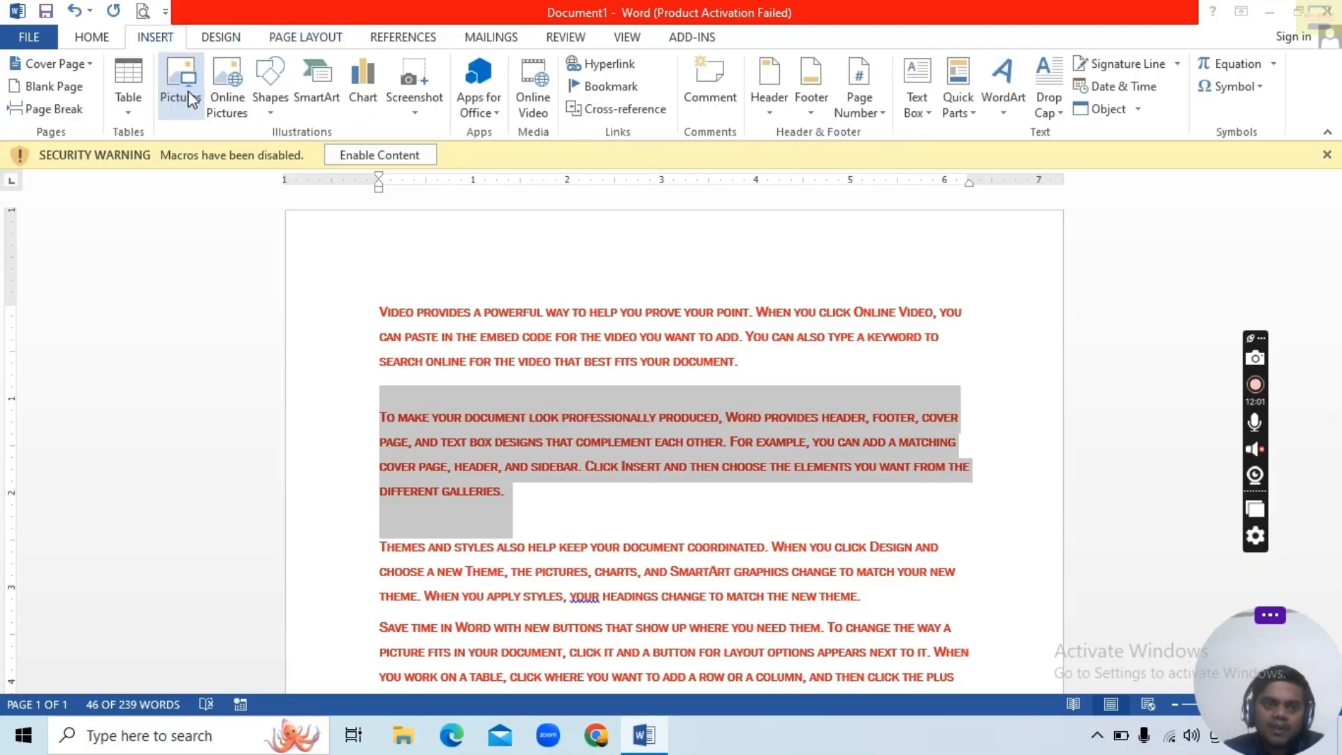
left_click(366, 307)
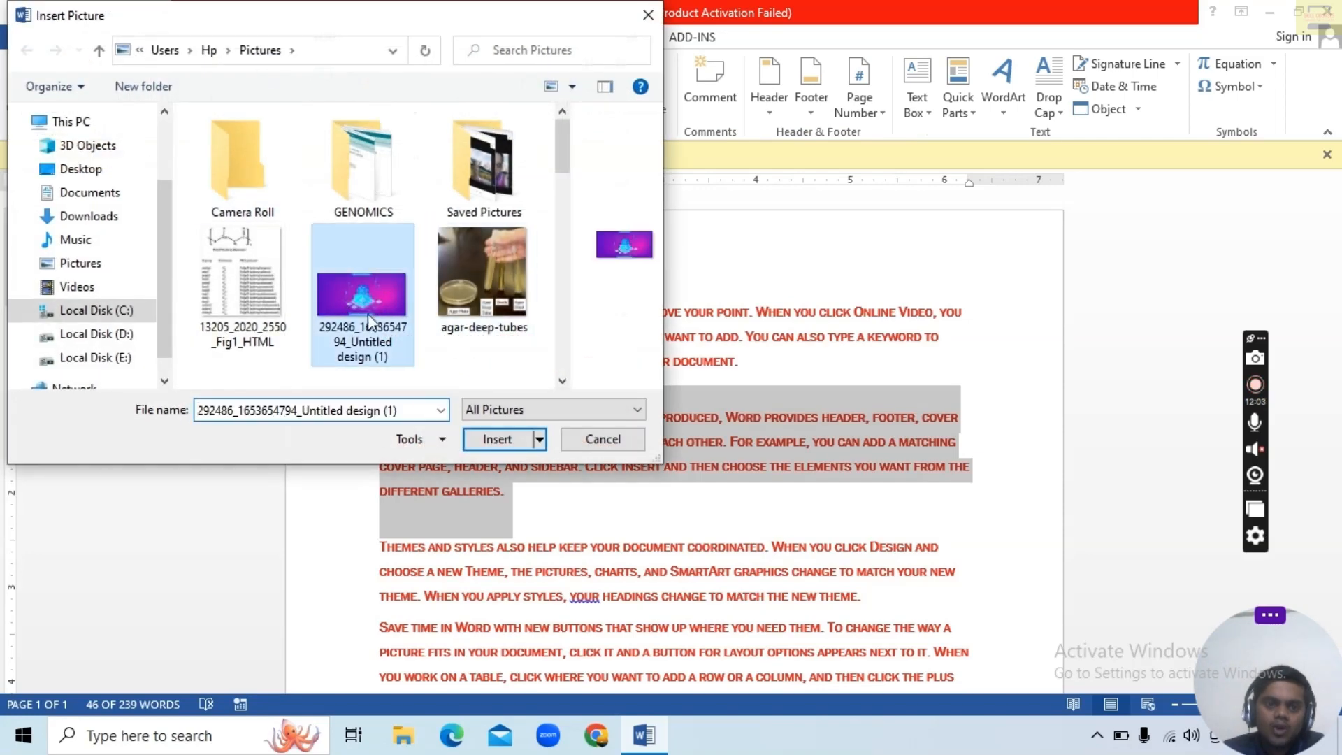
left_click(490, 439)
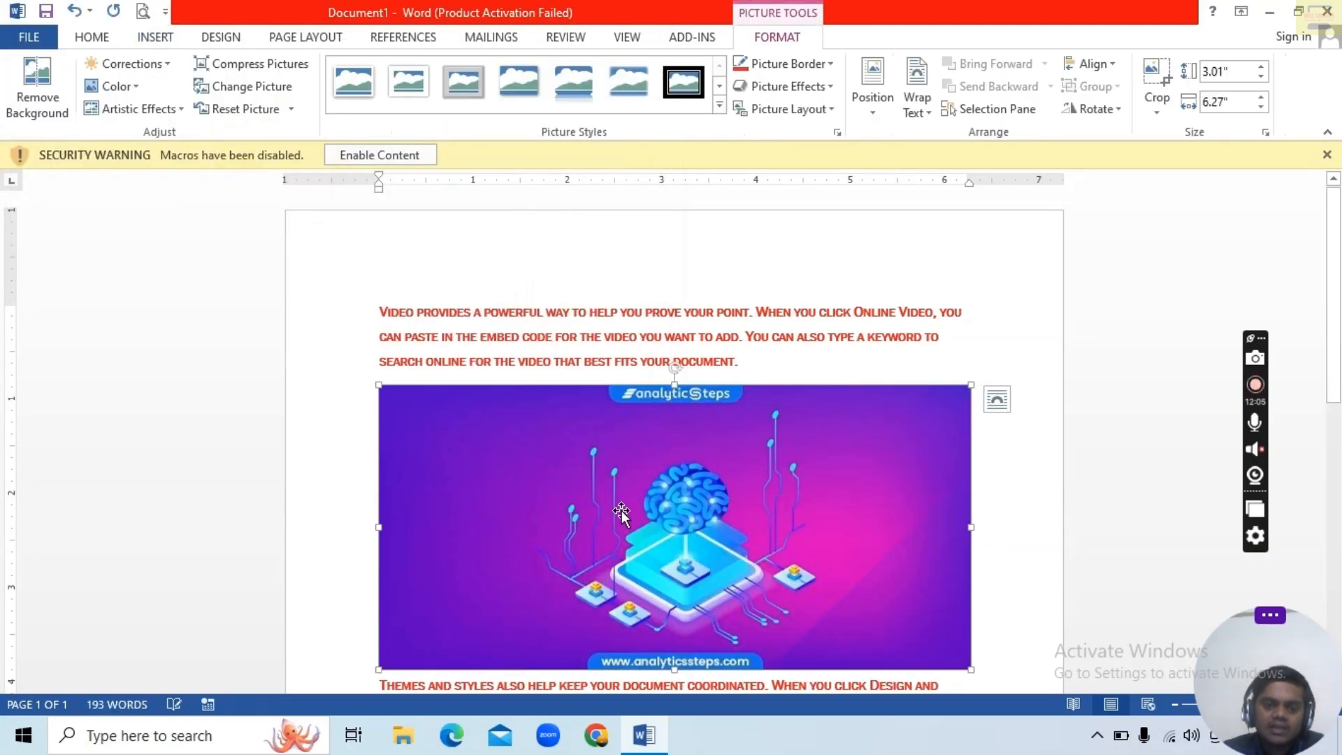
left_click(153, 37)
left_click(326, 38)
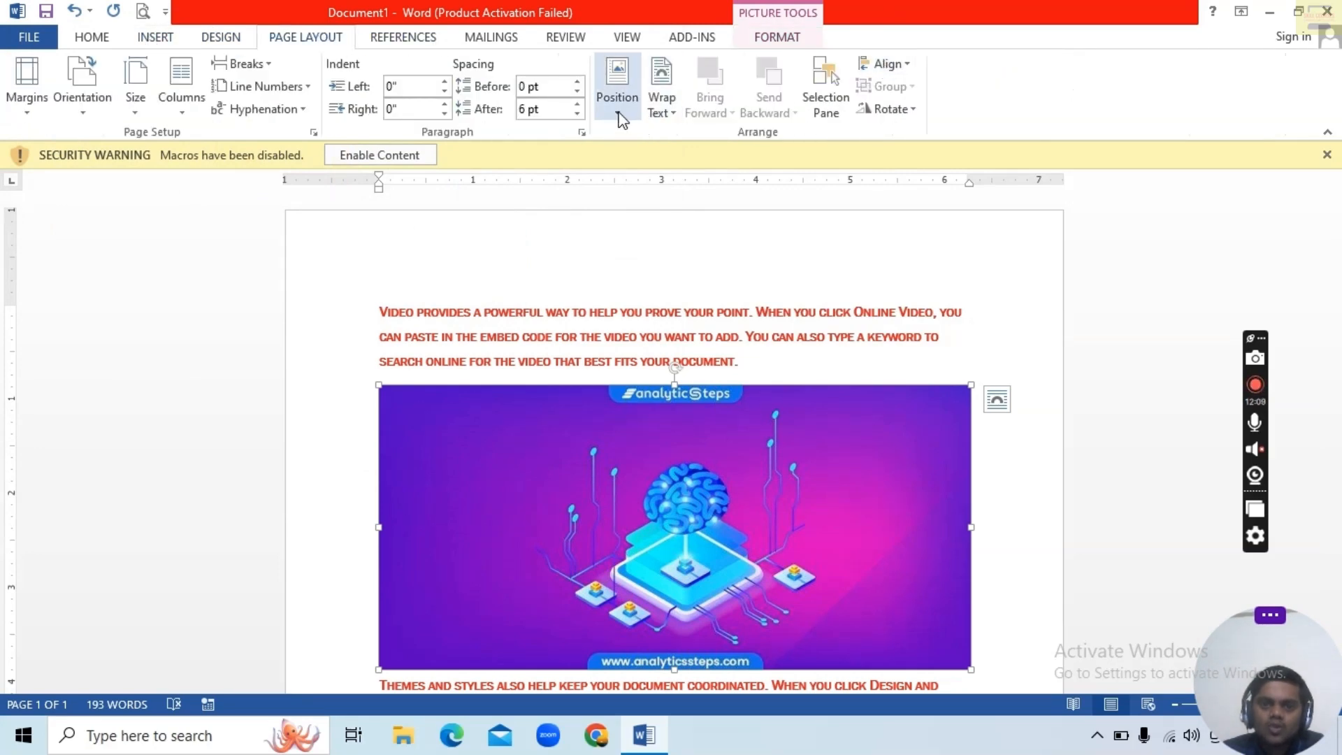
left_click(621, 121)
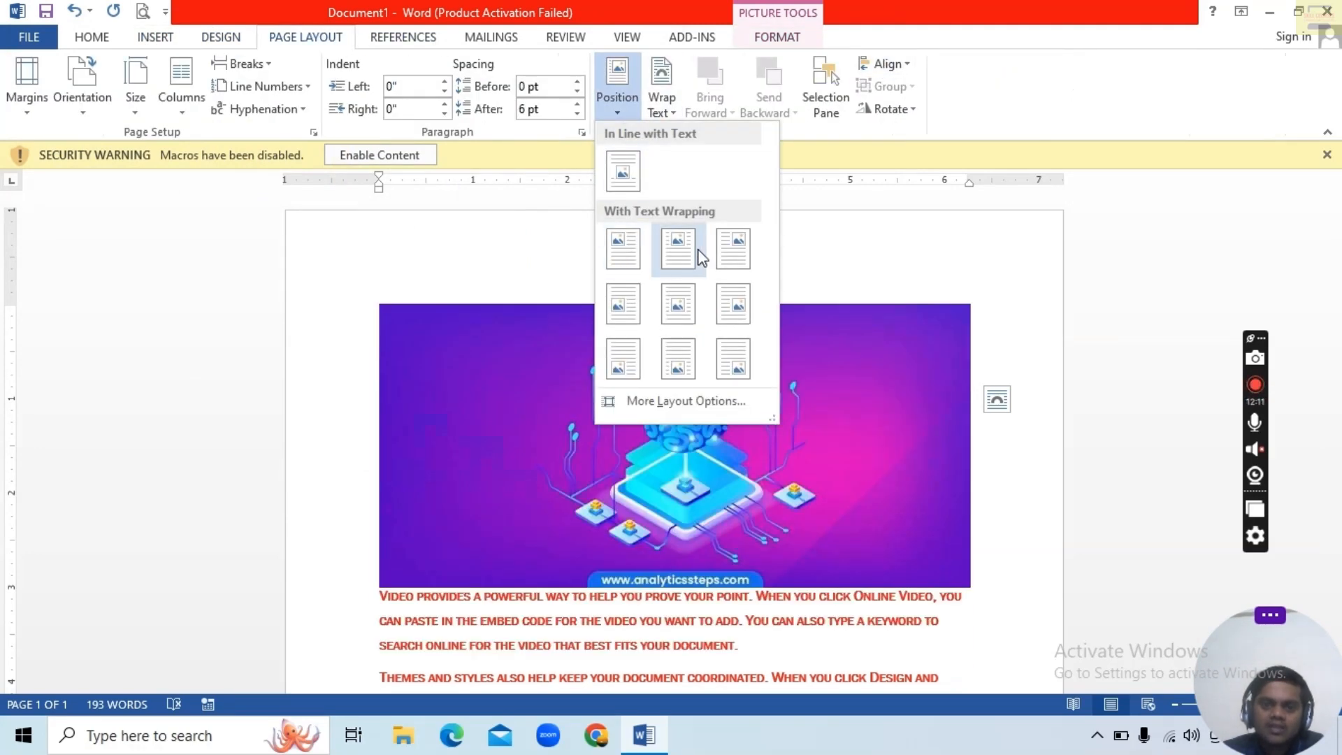
left_click(802, 247)
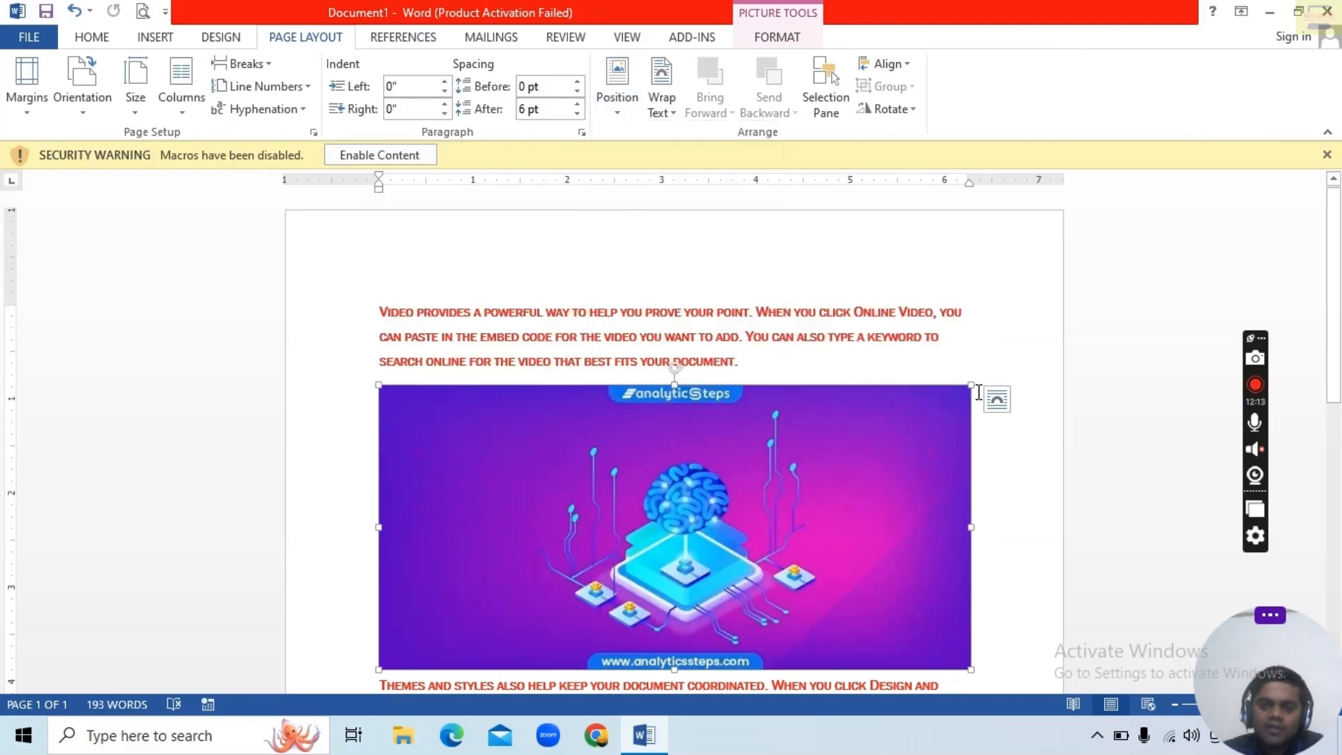
Step: Shrink the inserted picture in stages to a small thumbnail about 1" wide
left_click_drag(970, 384, 239, 459)
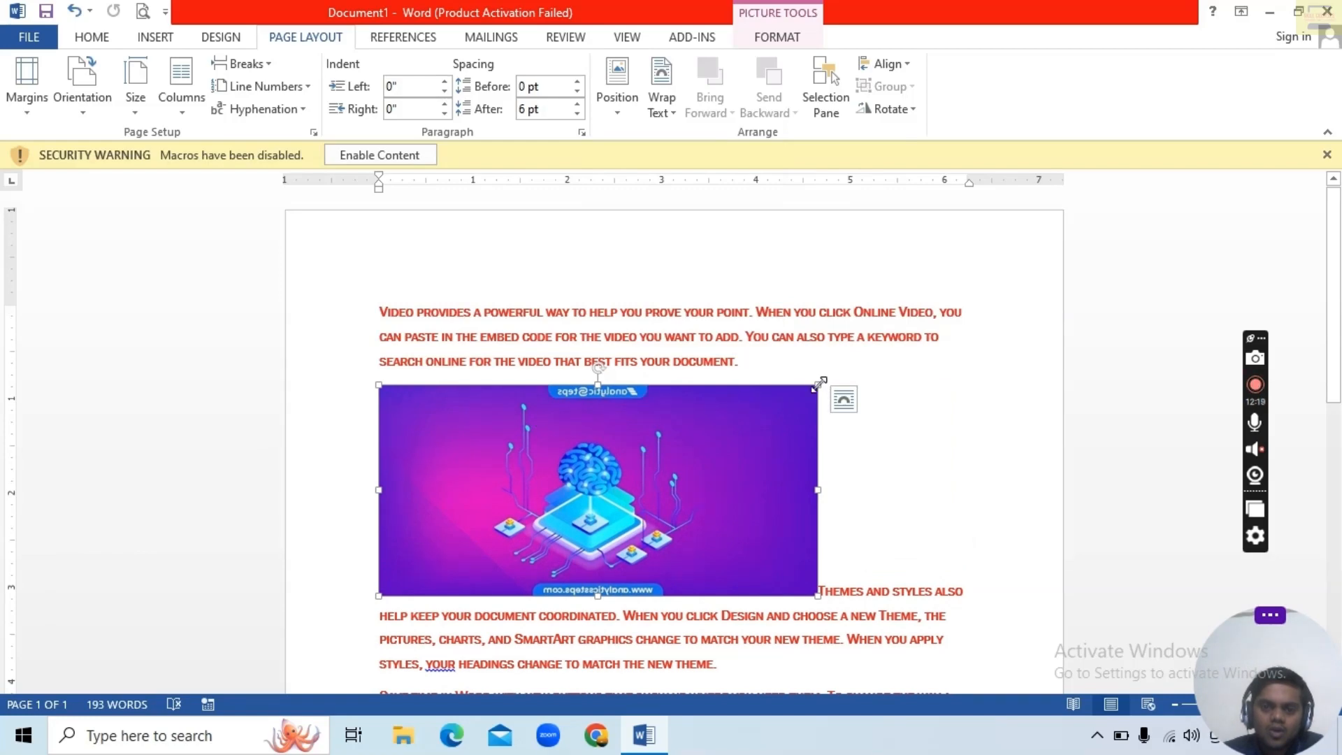
left_click_drag(818, 385, 164, 551)
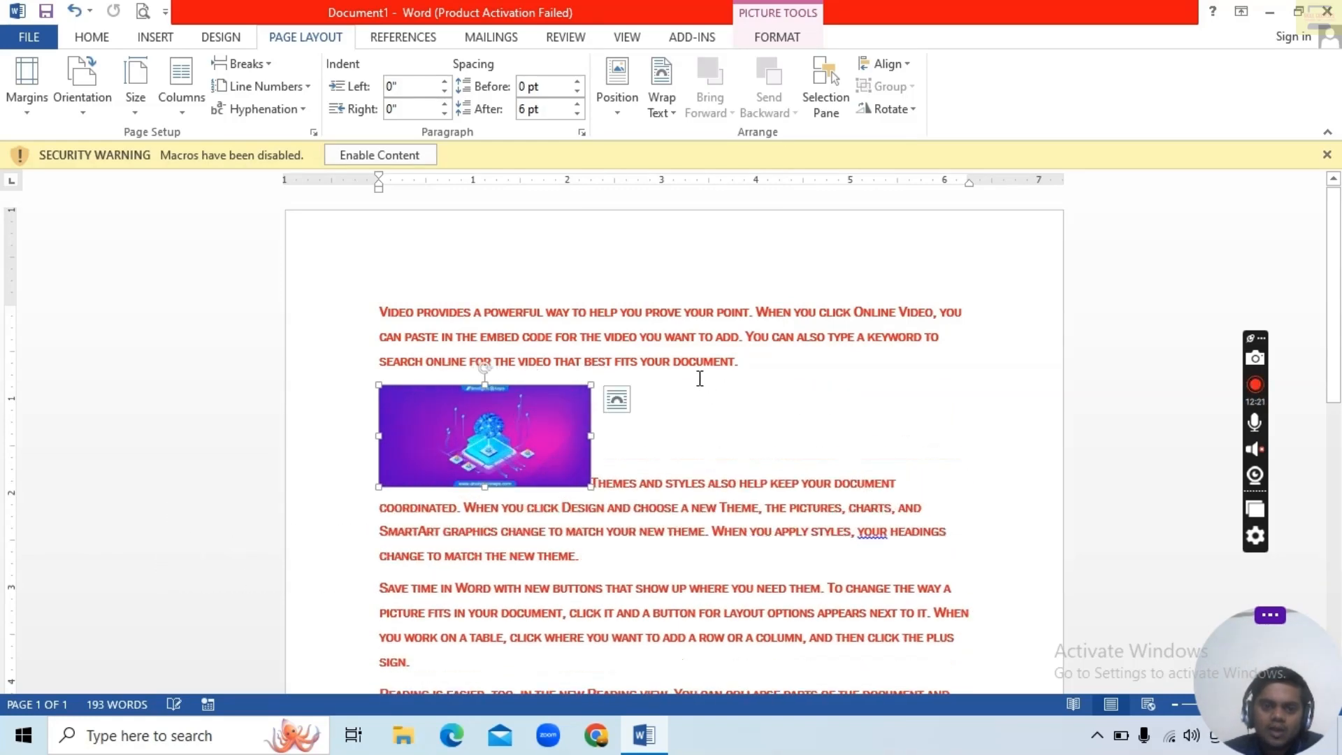
left_click_drag(589, 381, 374, 443)
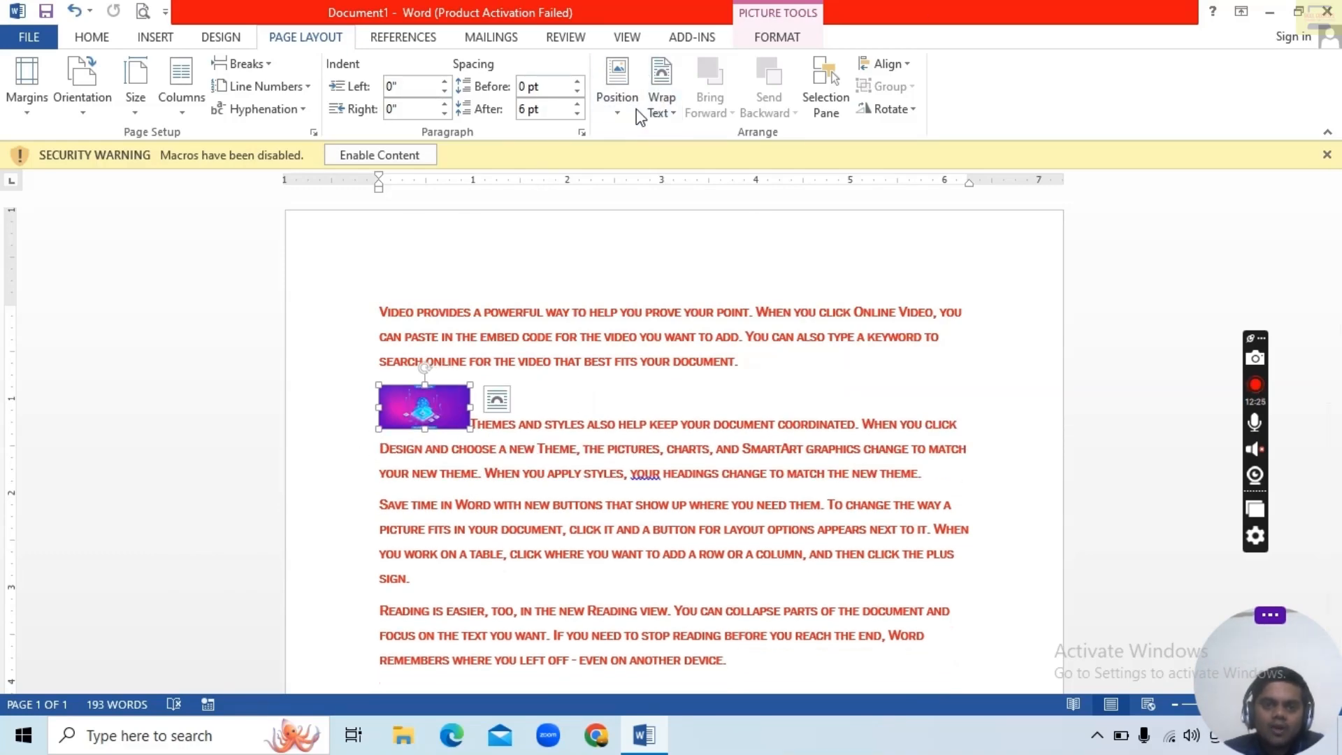
Step: Position the picture in the middle center of the page with square text wrapping and check its placement below the text
left_click(617, 108)
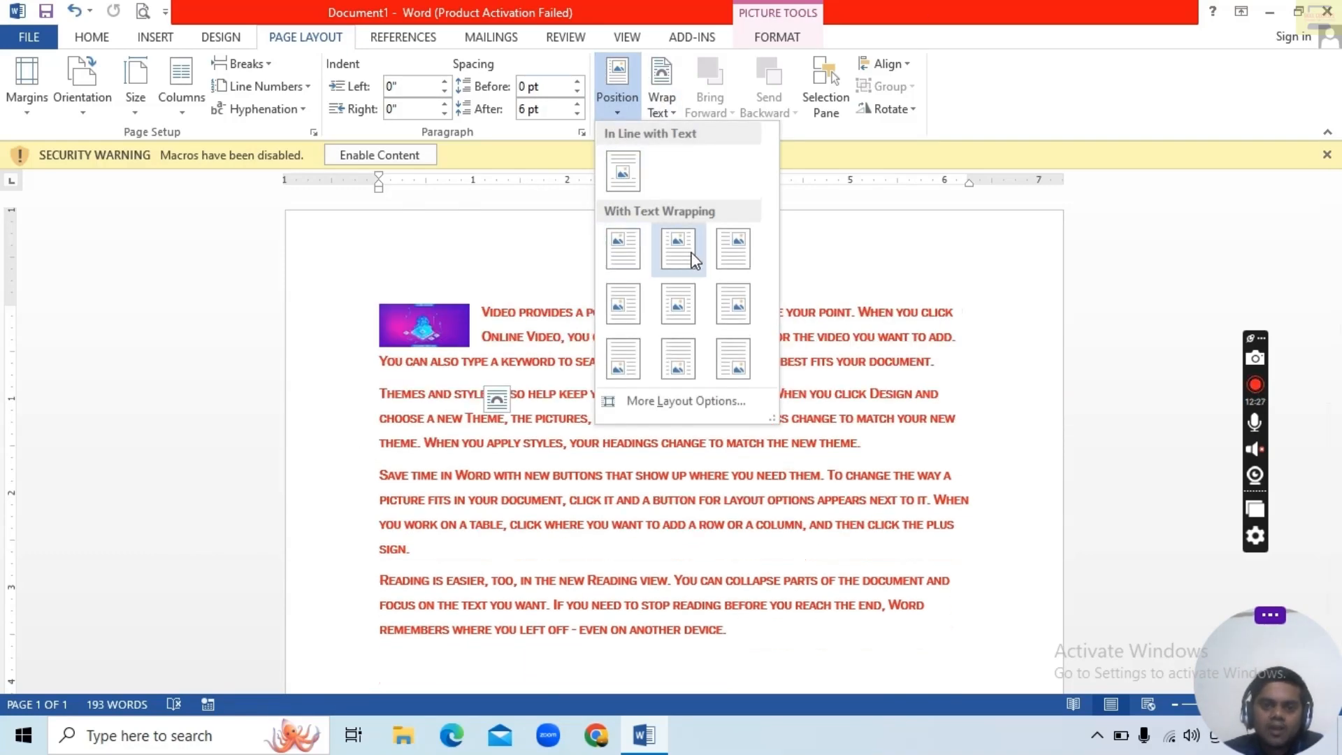
left_click(686, 312)
scroll(654, 418, "down", 6)
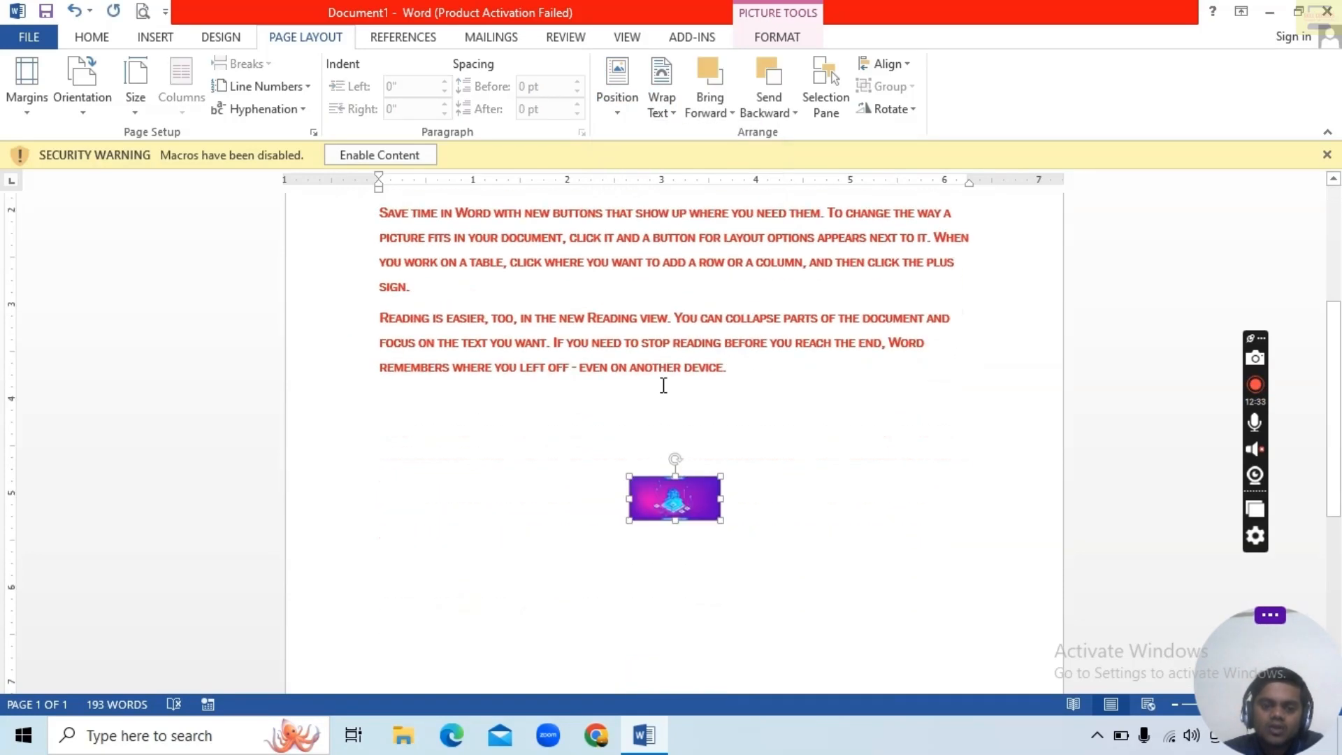
Step: Set the picture's wrapping to Behind Text, move it over the "Save time in Word" paragraph, and delete it
left_click(662, 105)
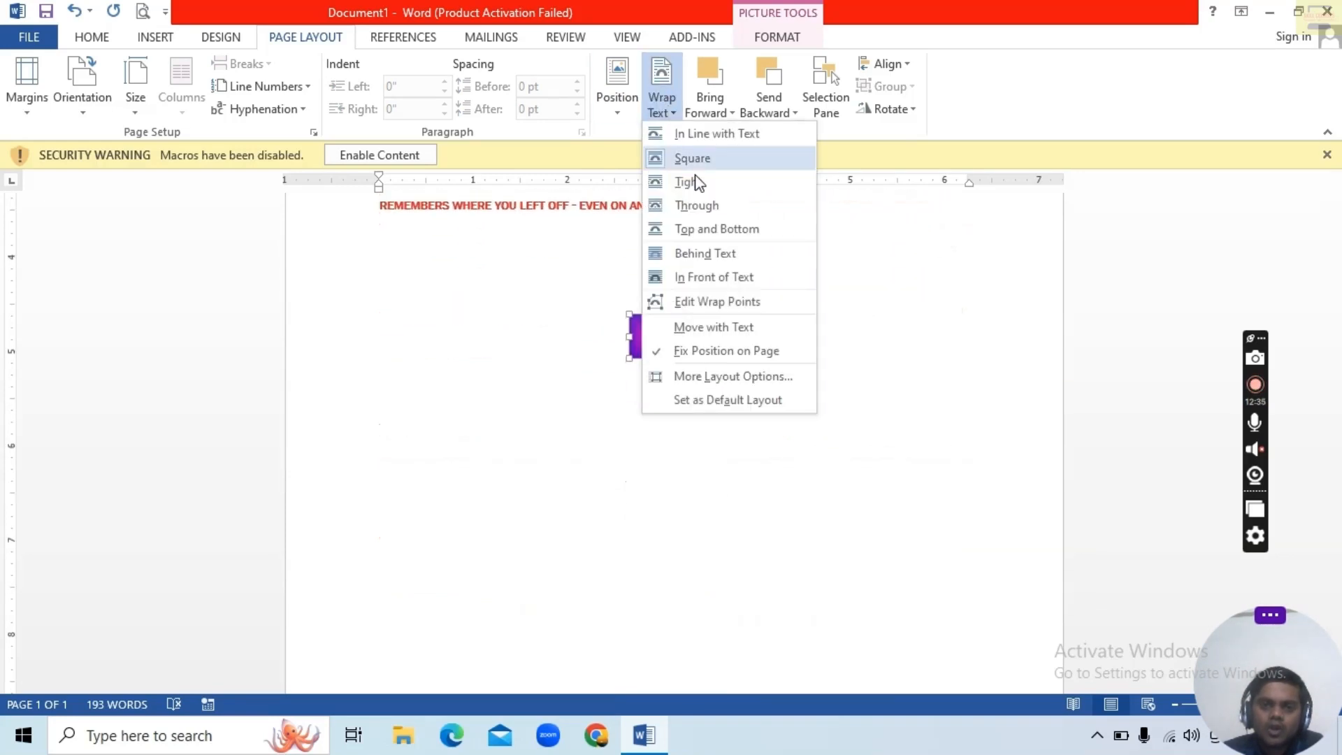
left_click(715, 261)
left_click_drag(691, 323, 631, 273)
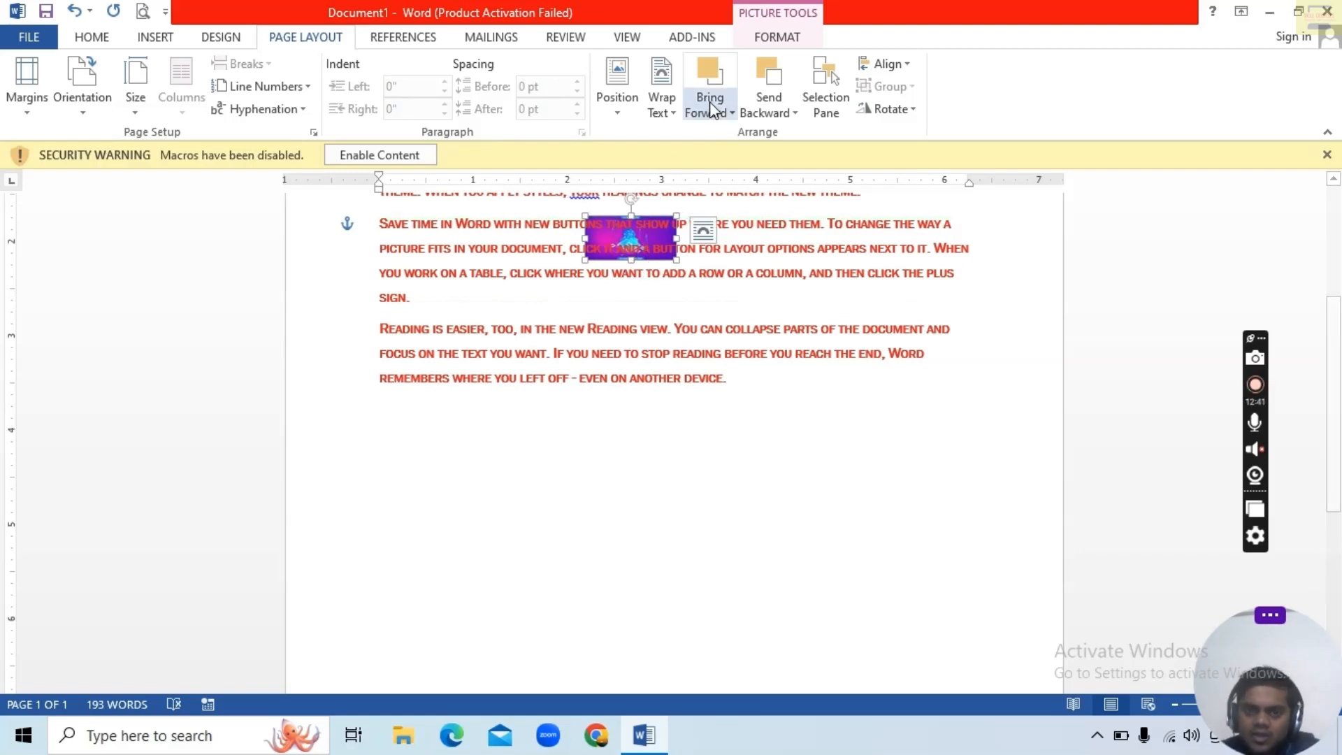
key("Delete")
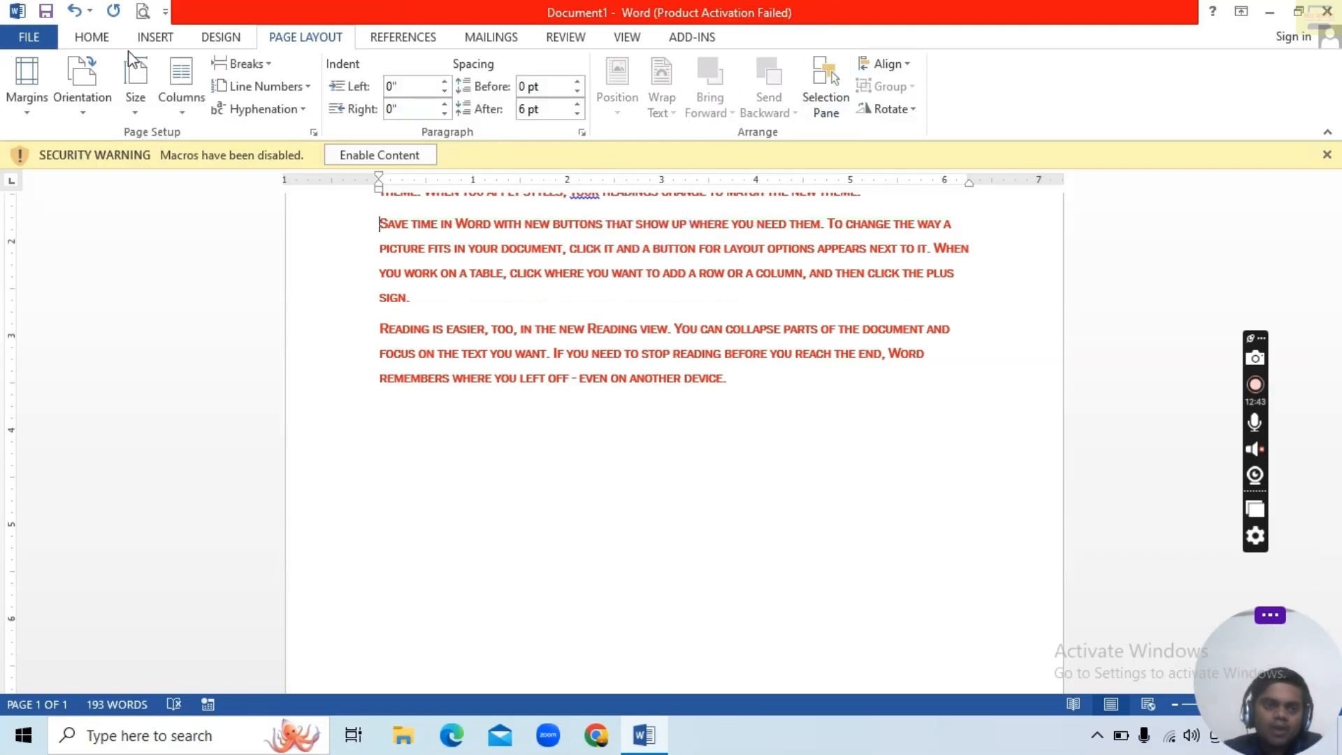
Step: Draw an oval about 1.45" high and 1.81" wide below the last paragraph
left_click(148, 38)
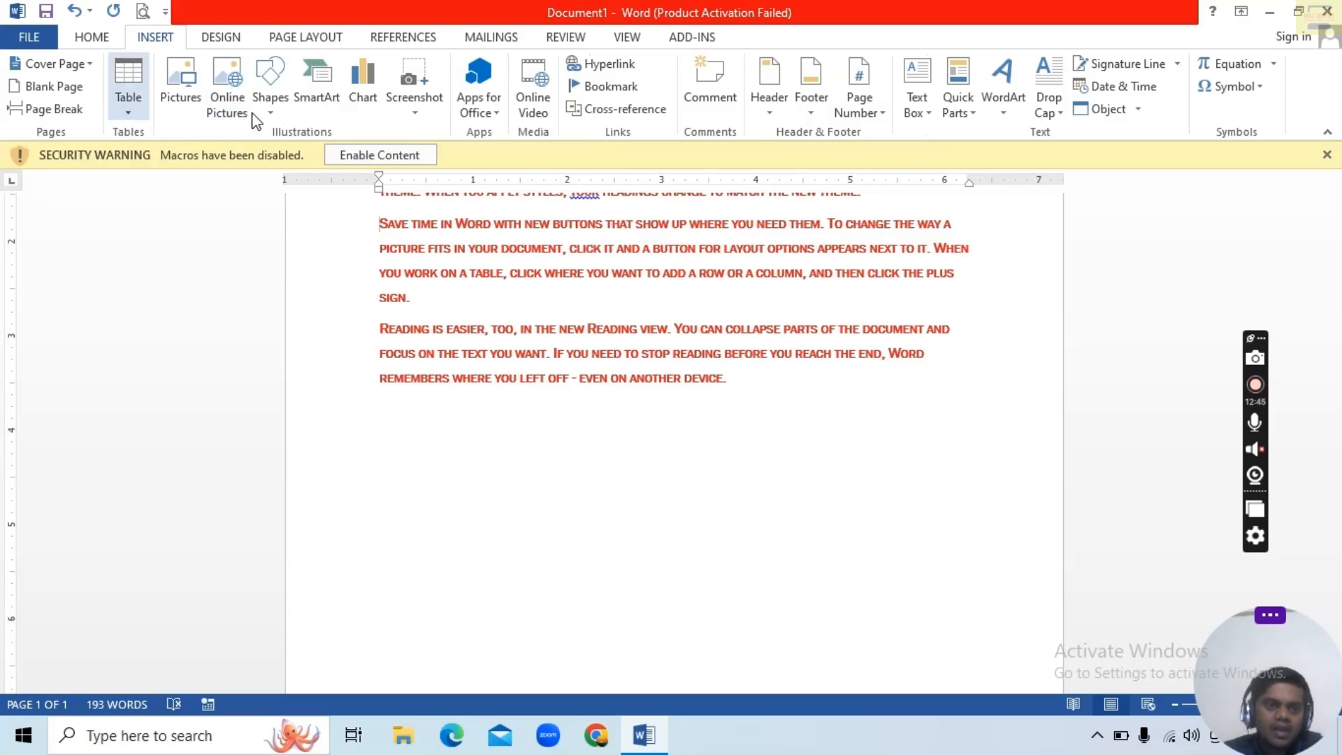
left_click(270, 84)
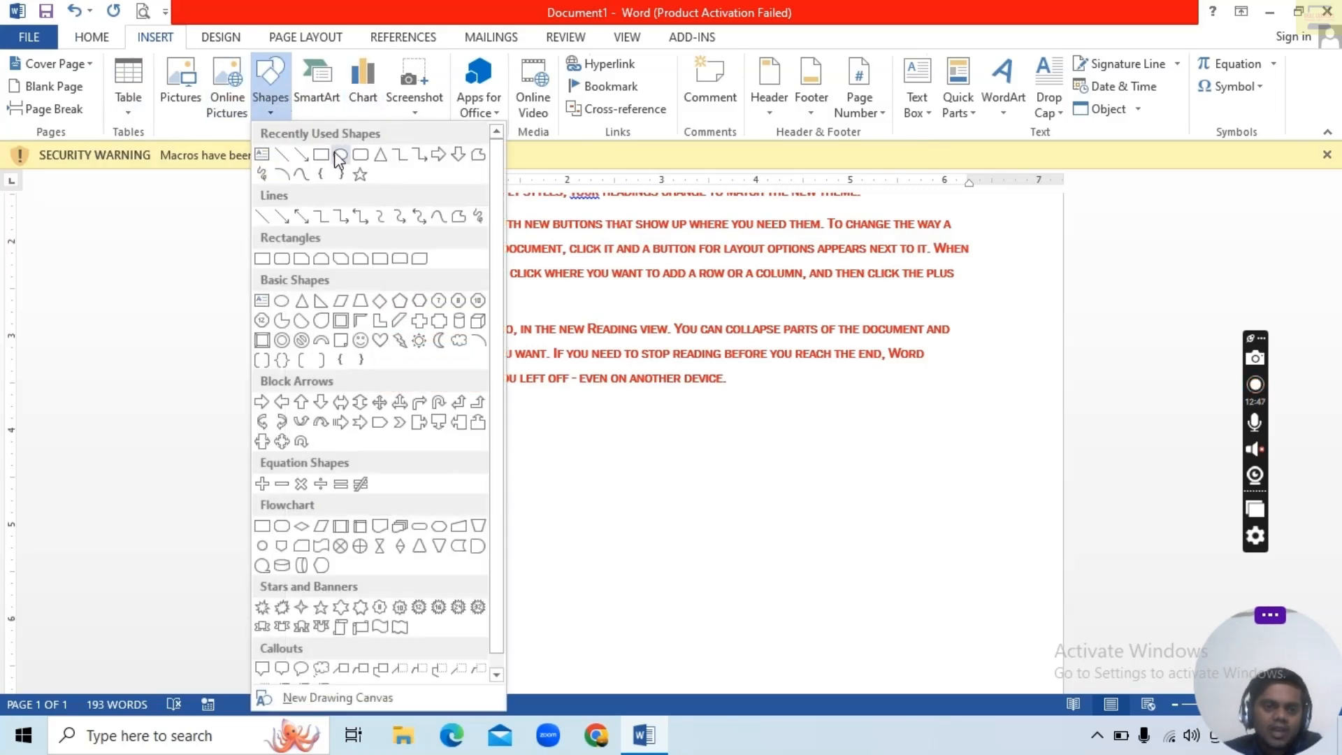
left_click(338, 158)
mouse_move(471, 419)
left_mouse_down()
mouse_move(578, 522)
mouse_move(660, 549)
mouse_move(643, 557)
left_mouse_up()
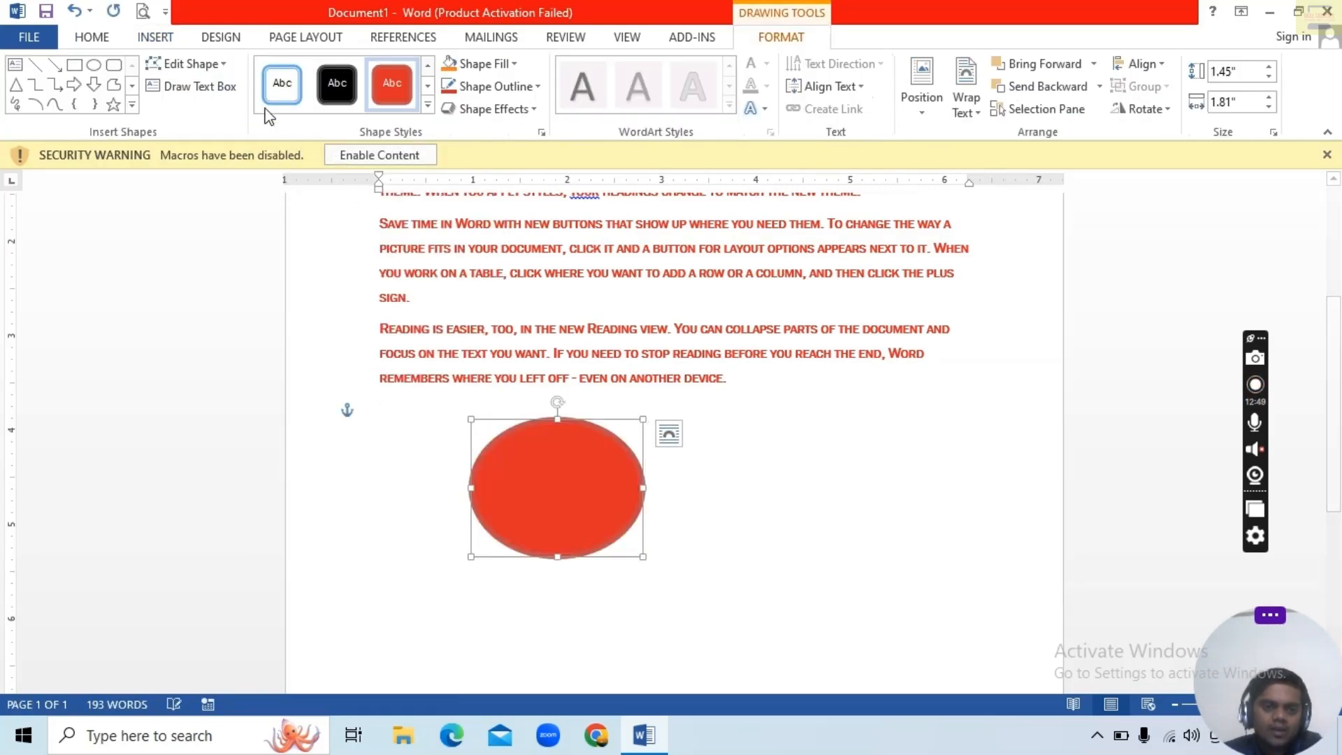
Step: Draw a rounded rectangle about 1.79" high and 2.7" wide overlapping the oval's lower right, and give it the black shape style
left_click(113, 65)
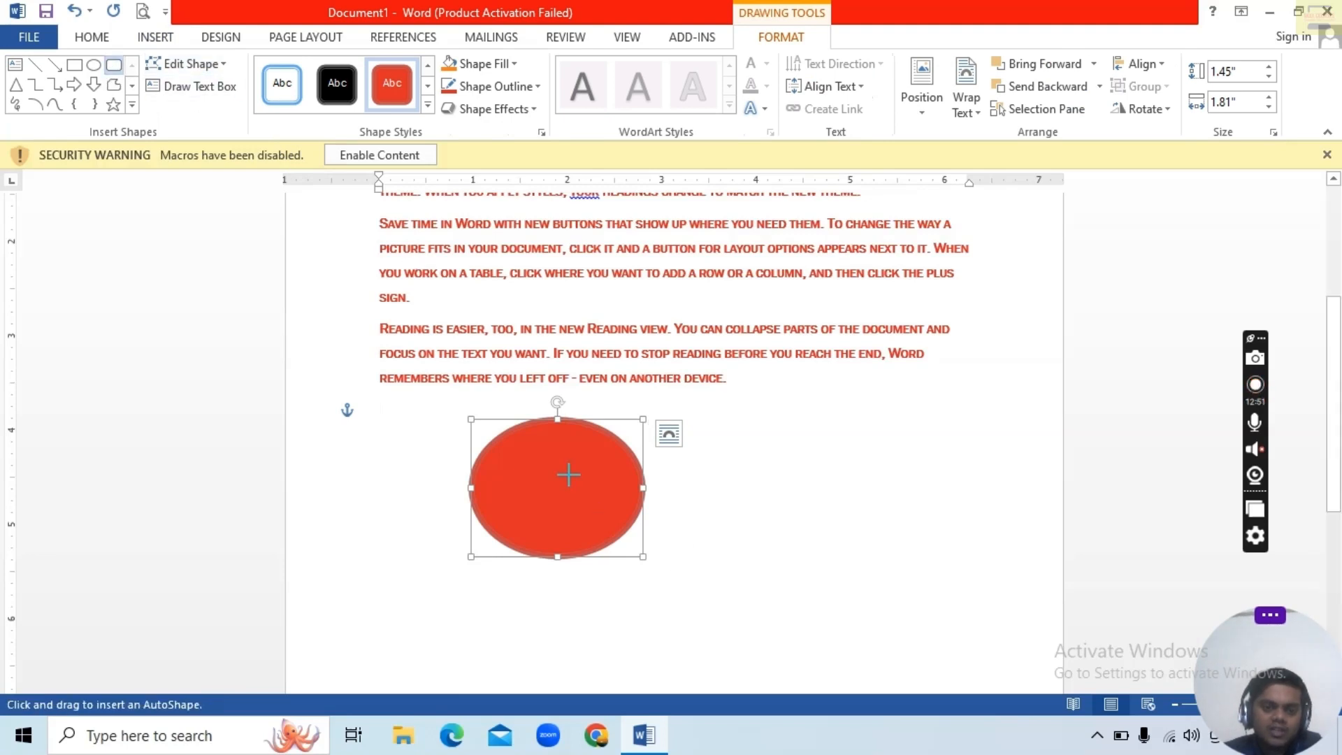
left_click_drag(567, 472, 822, 641)
left_click(337, 84)
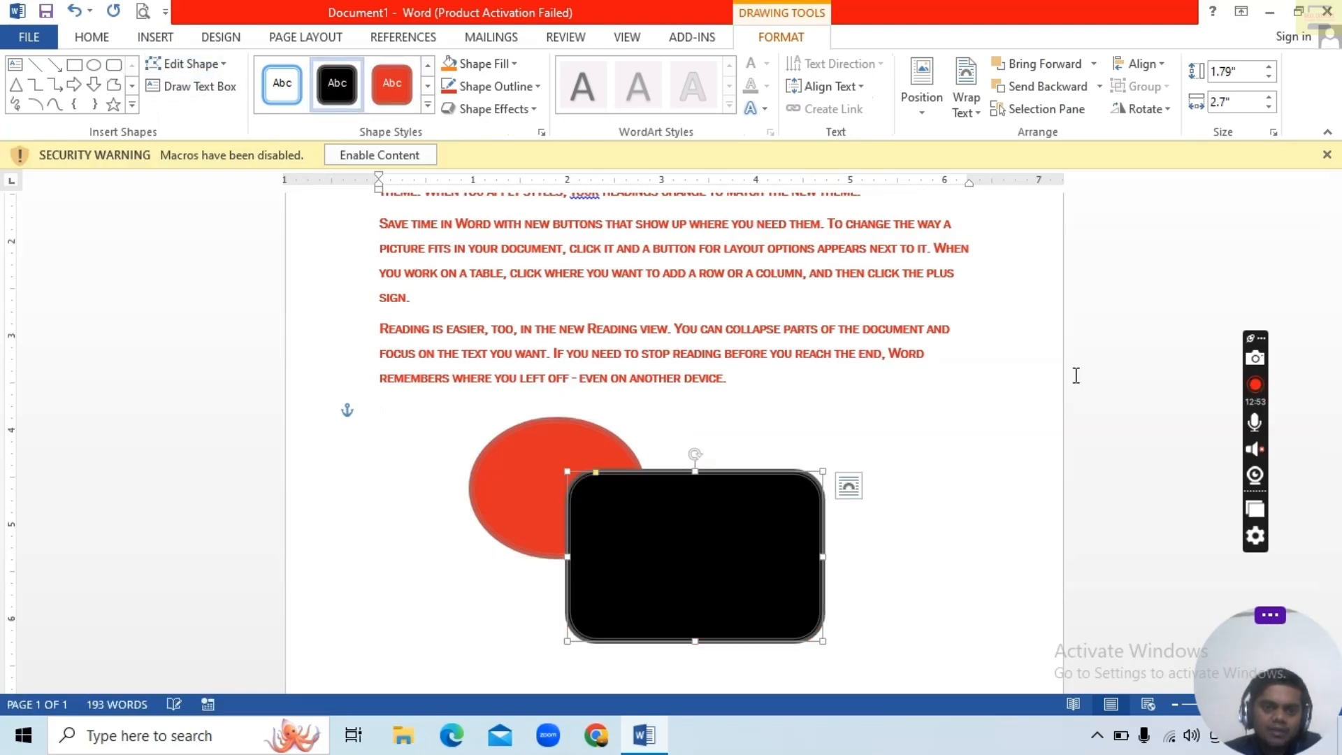
Step: Send the black rounded rectangle to the back, behind the red oval, and bring it to the front again
left_click(346, 42)
left_click(781, 112)
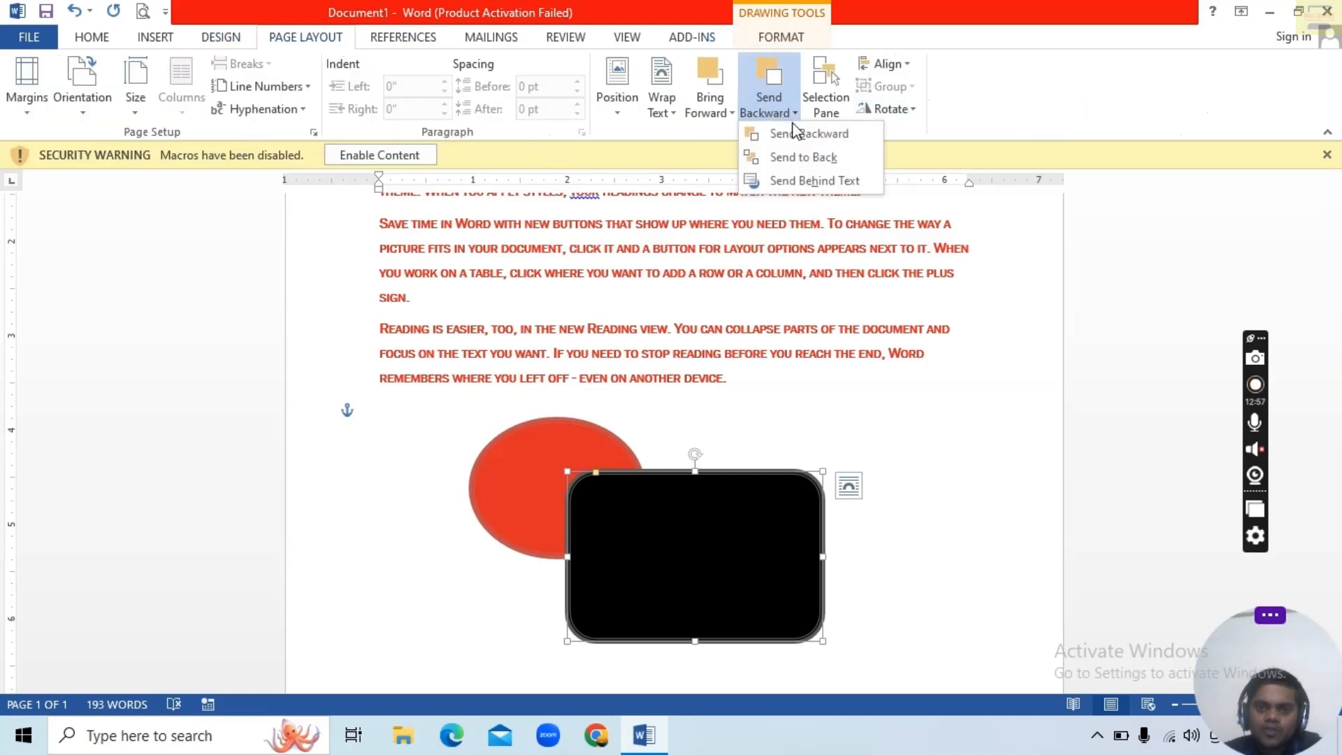
left_click(818, 159)
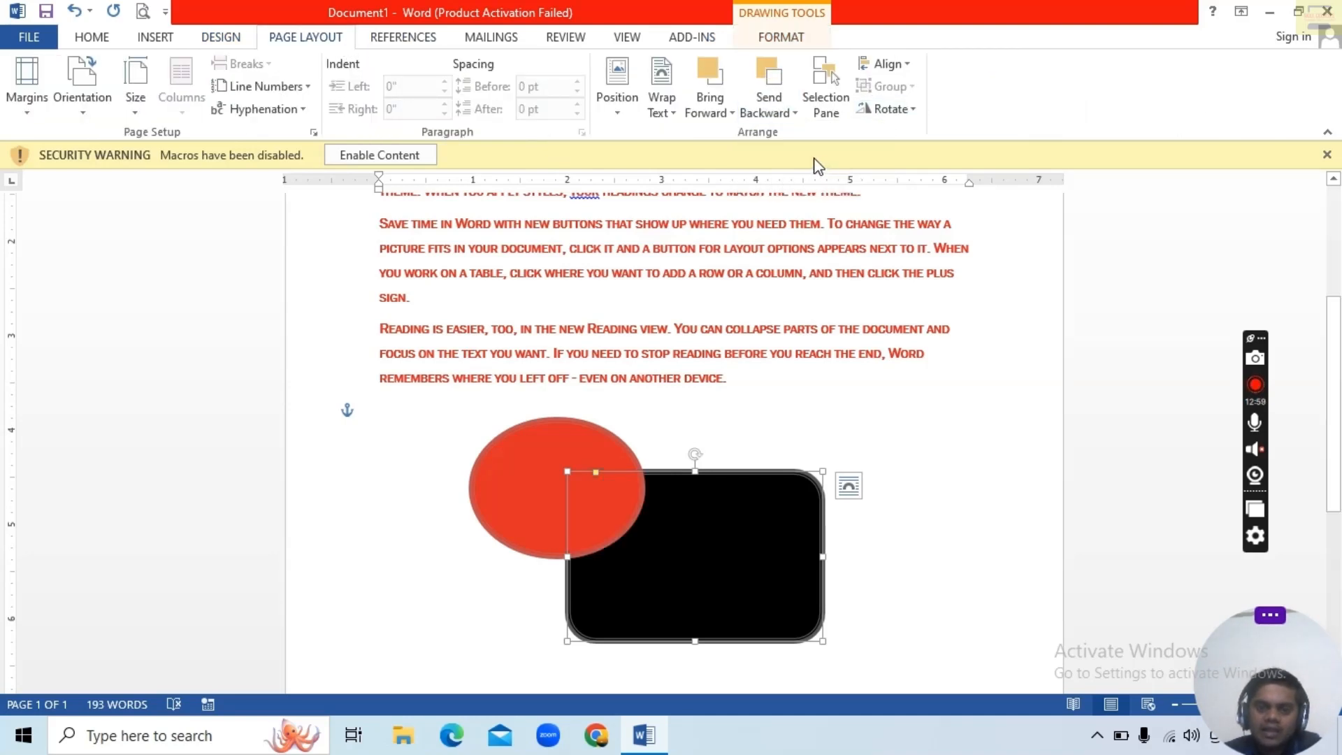
left_click(708, 105)
left_click(741, 157)
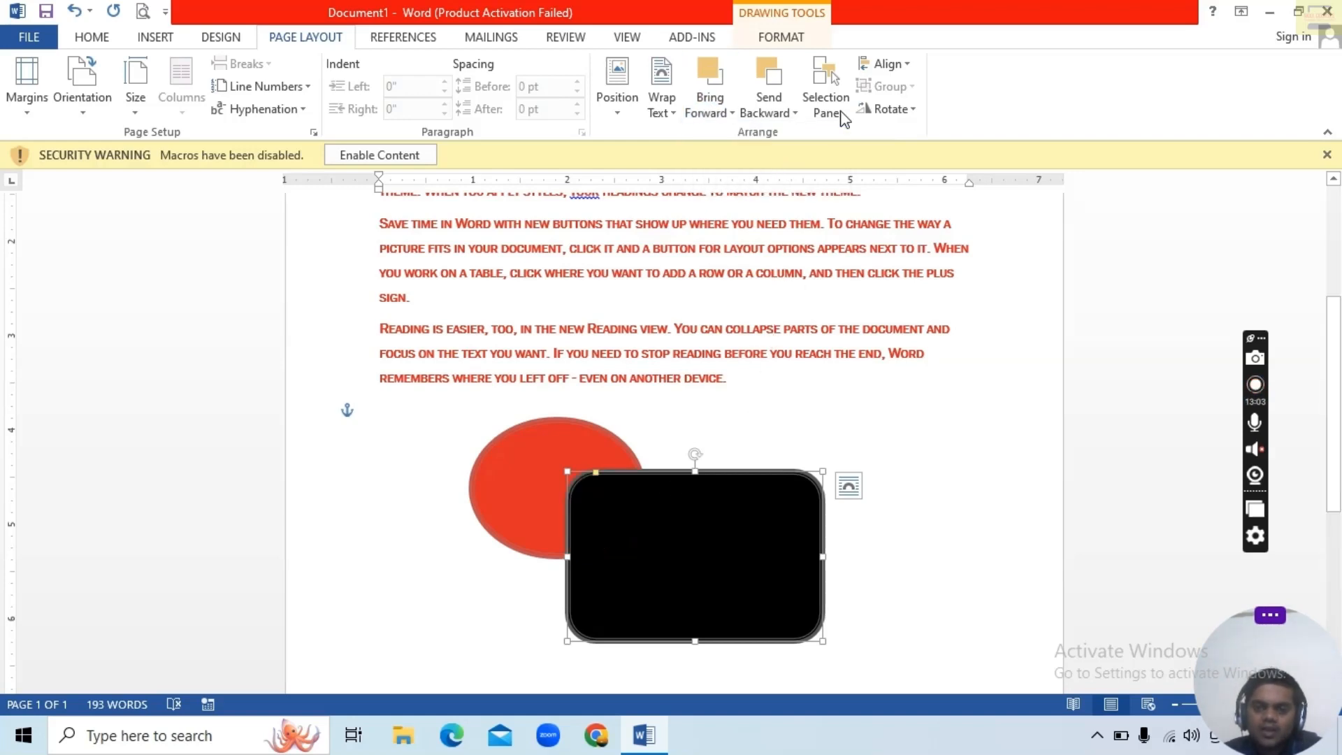
left_click(909, 67)
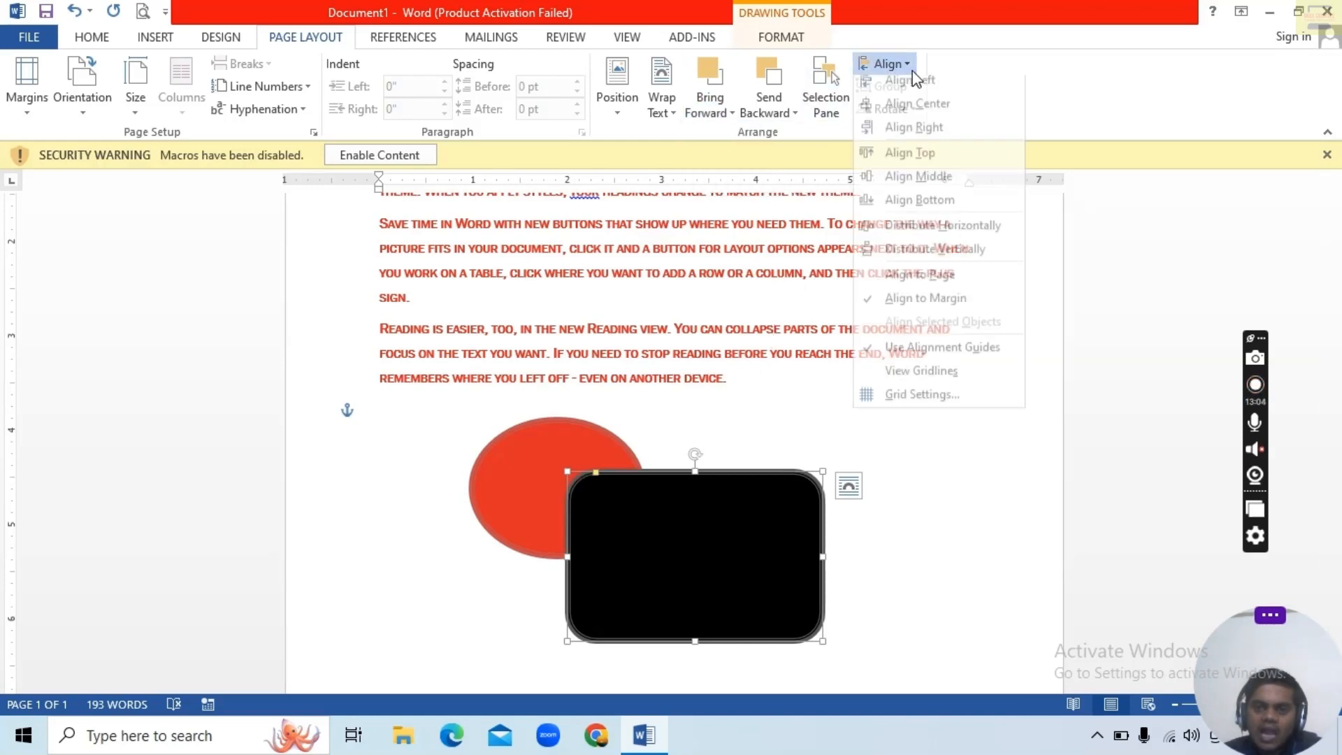
left_click(908, 453)
left_click(907, 112)
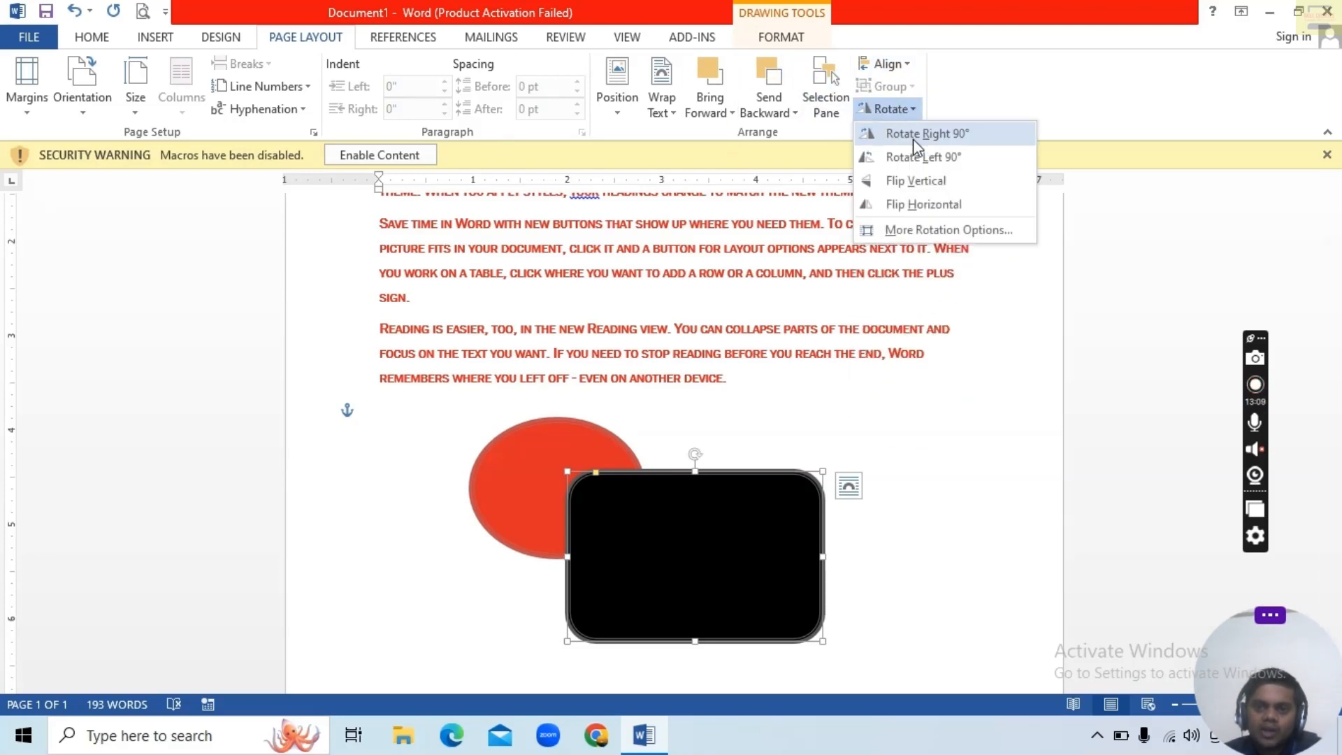
left_click(915, 372)
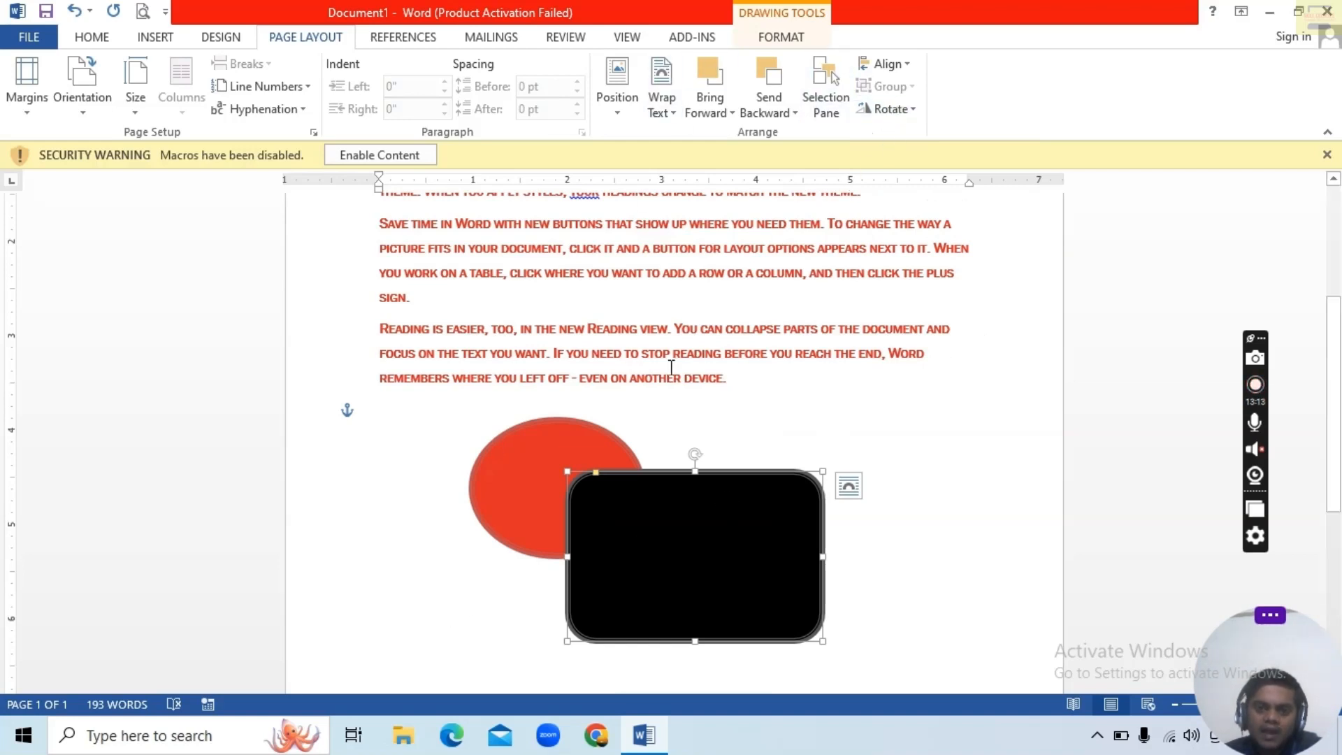
Step: Group the red oval with the black rounded rectangle and delete the group
left_click(534, 485, "shift")
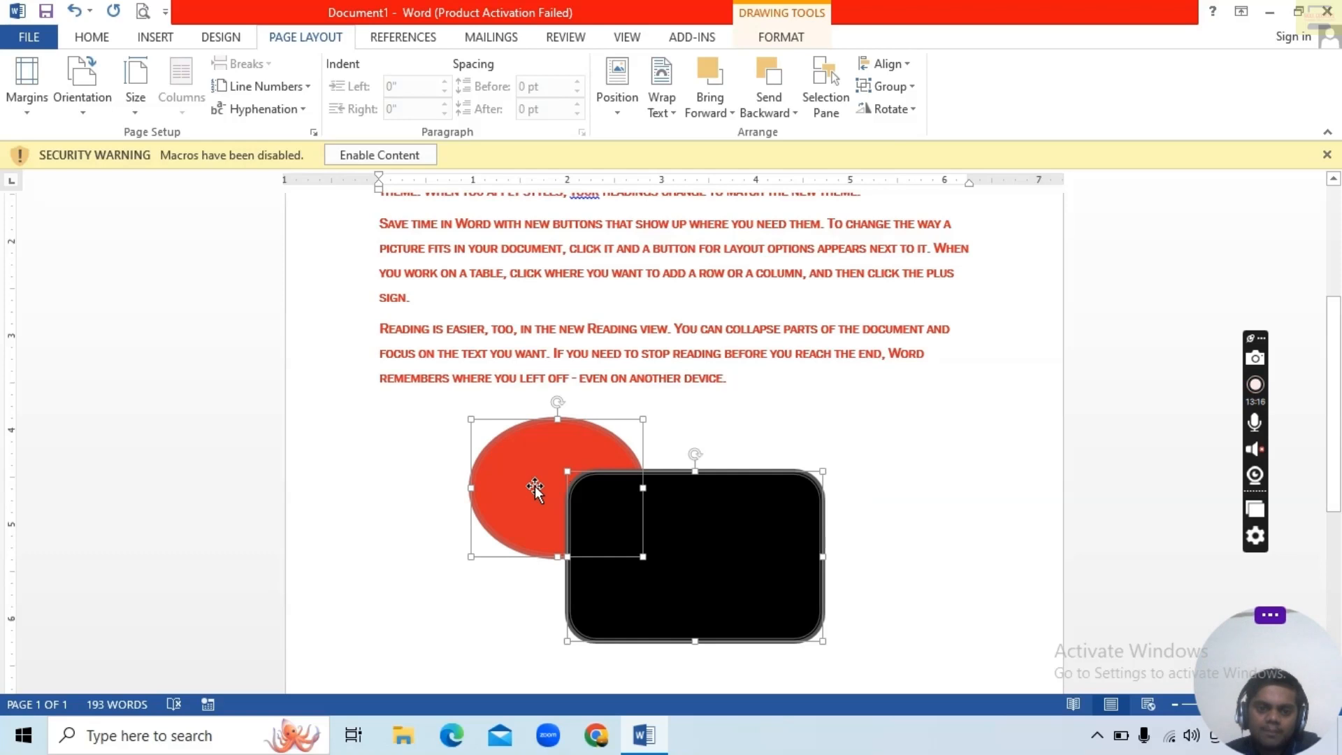
left_click(889, 86)
left_click(900, 110)
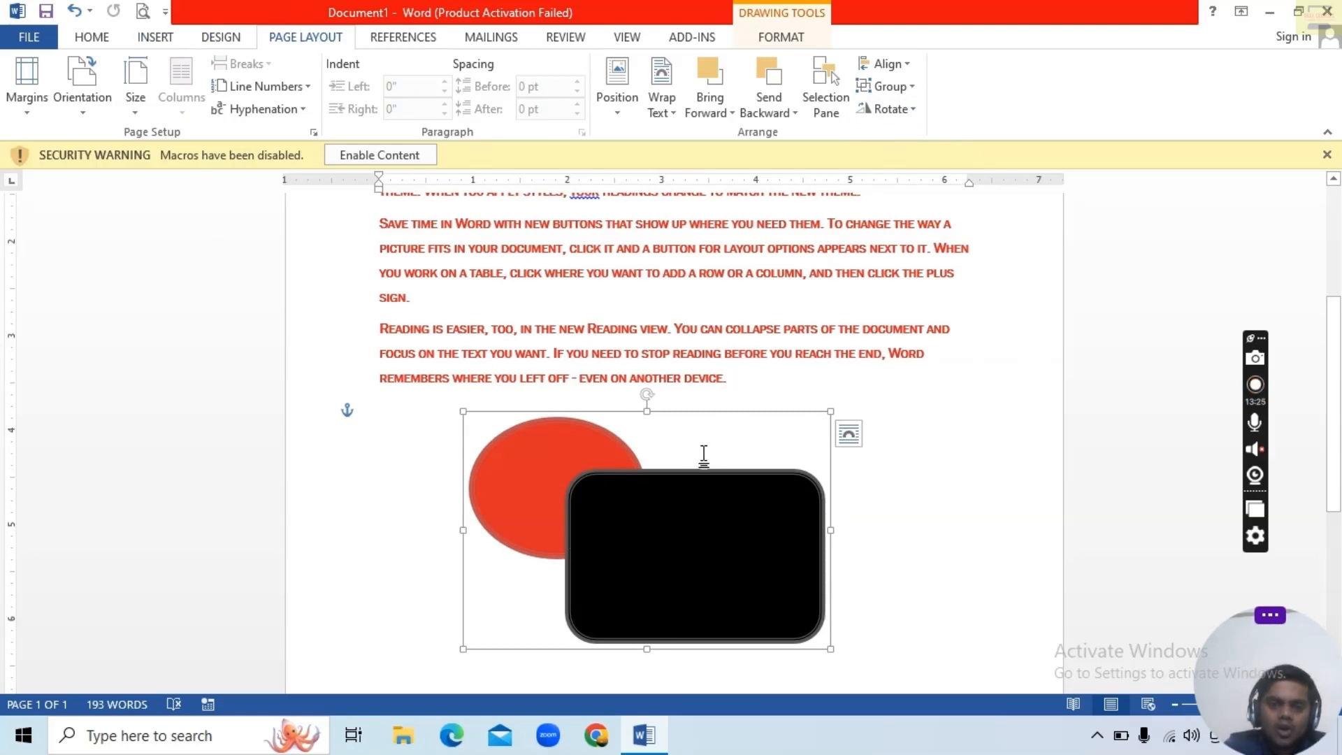
key("Delete")
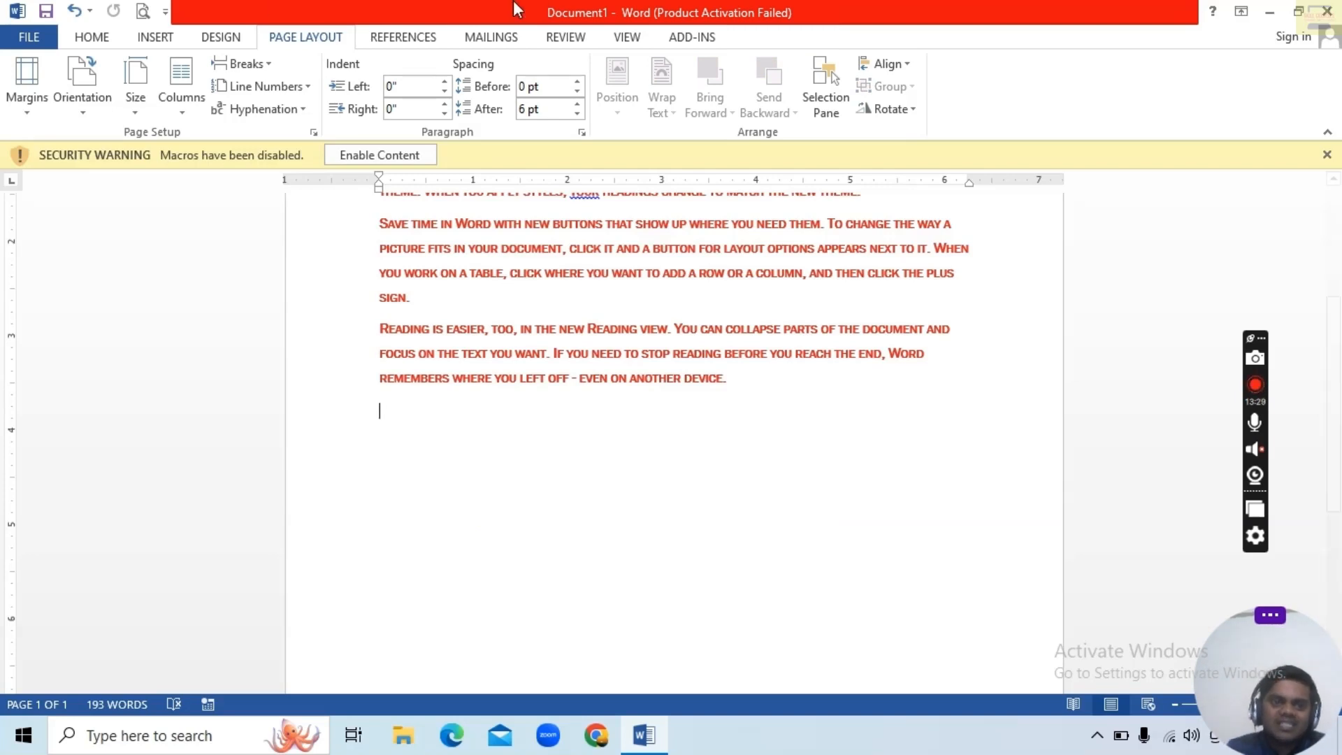
left_click(242, 42)
left_click(280, 44)
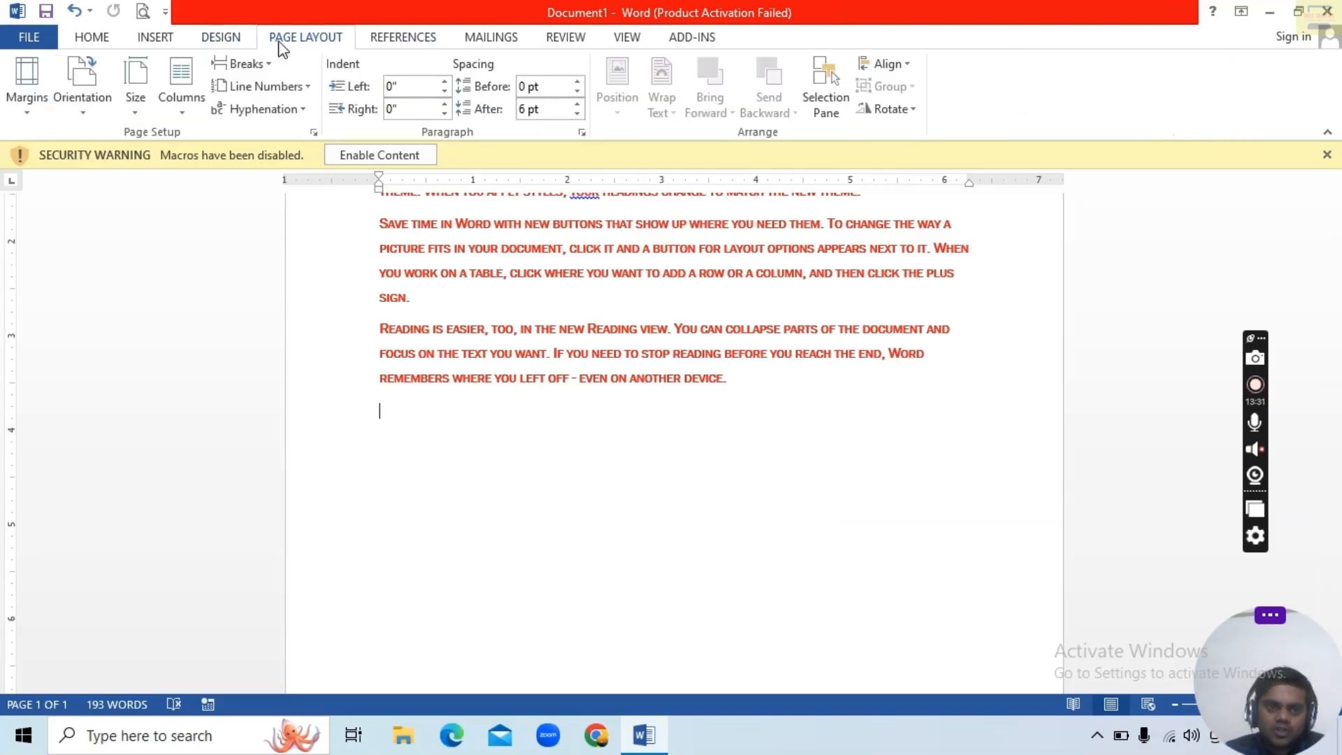